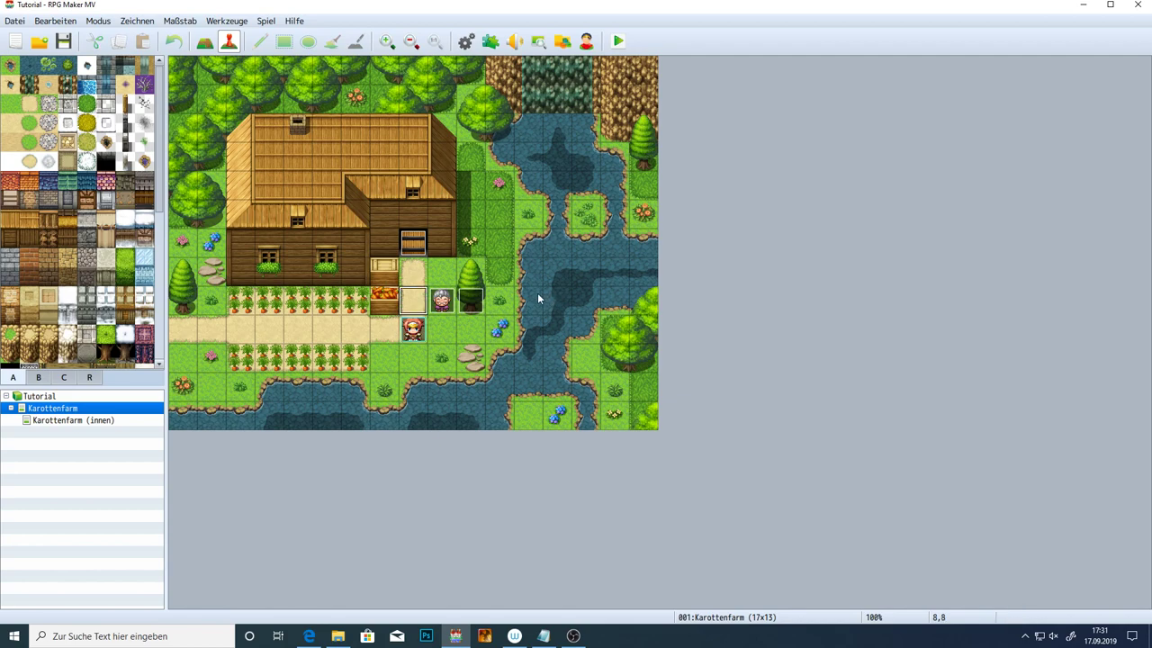
Start a playtest and agree to the old woman's request to bring her husband the apple
click(617, 40)
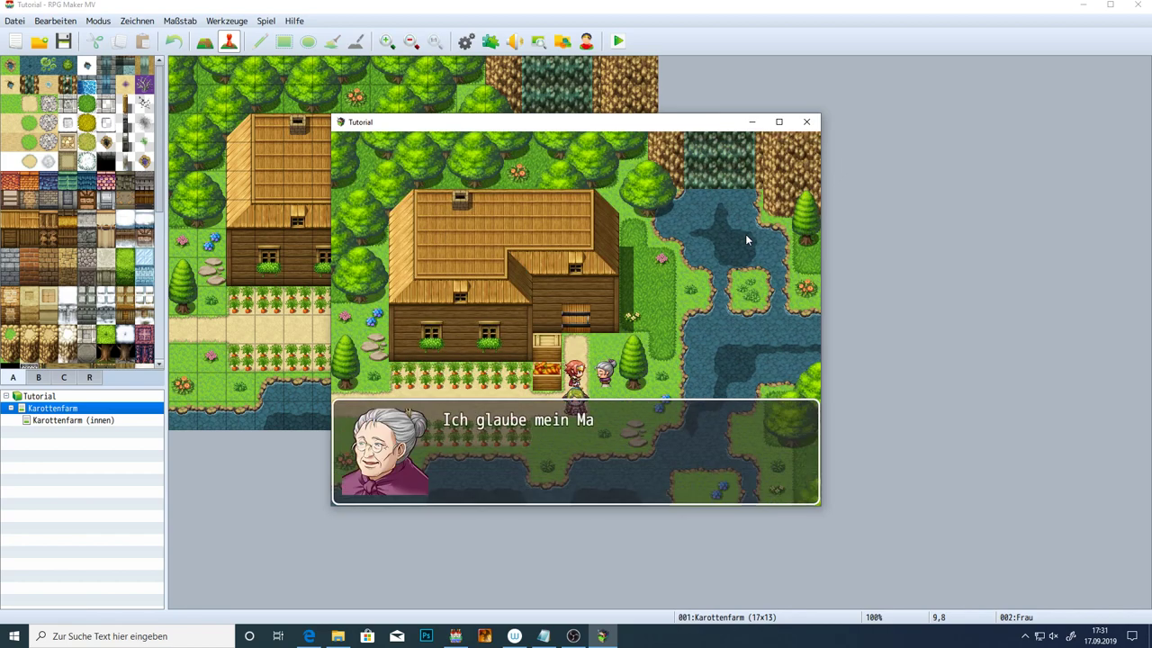
key(Return)
key(Return)
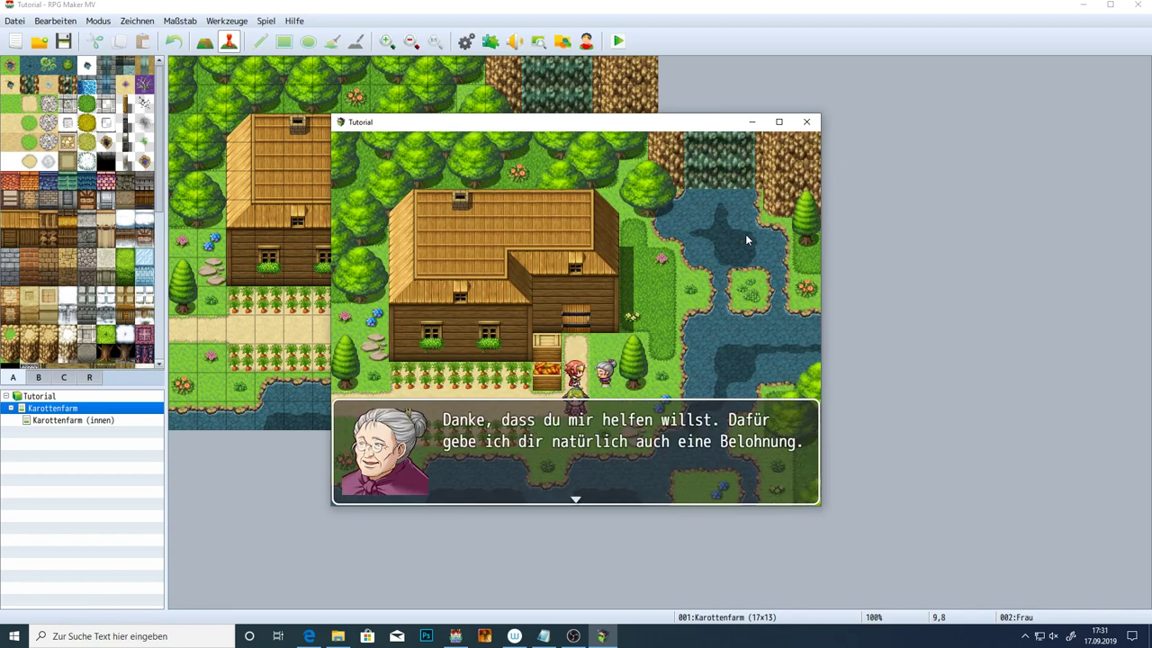
key(Return)
key(Return)
Walk the party into the farmhouse and hand the apple to the old man beside the table
key(Up)
key(Up)
key(Up)
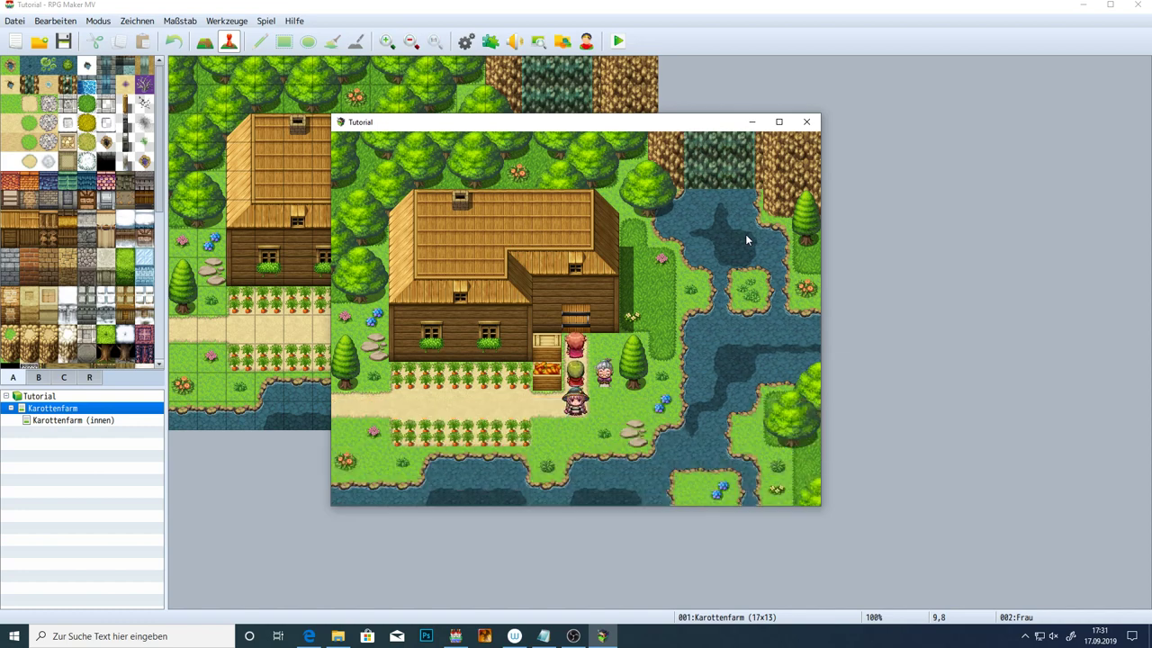
key(Up)
key(Up)
key(Left)
key(Left)
key(Left)
key(Left)
key(Left)
key(Left)
key(Left)
key(Left)
key(Left)
key(Down)
key(Return)
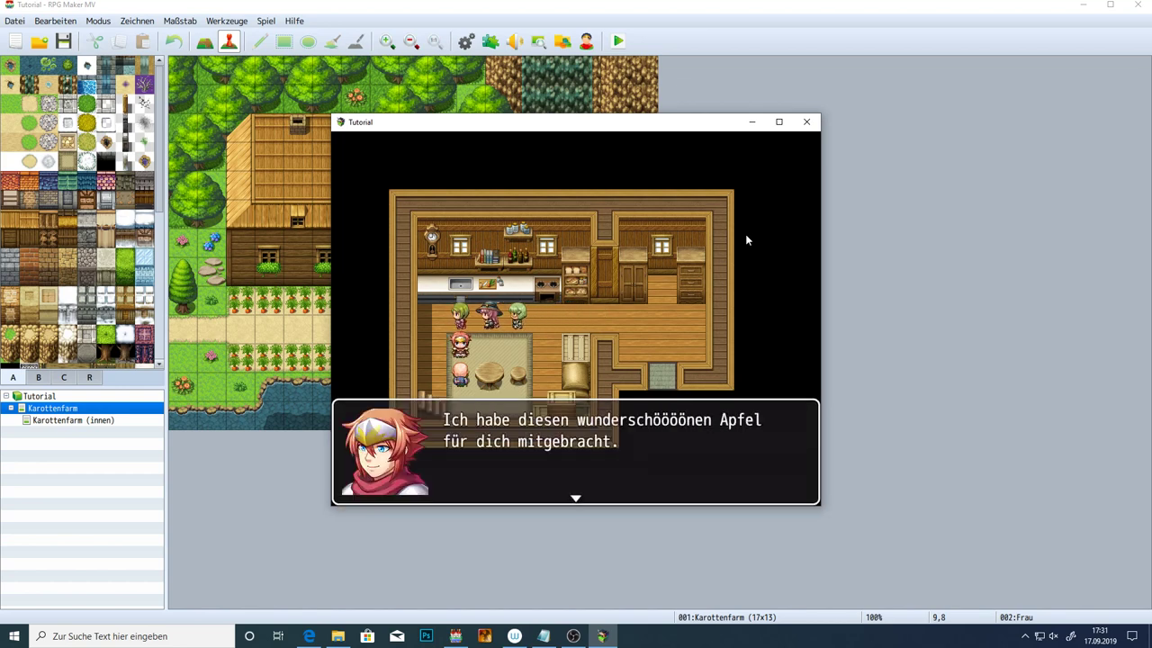
key(Return)
key(Return)
key(Return)
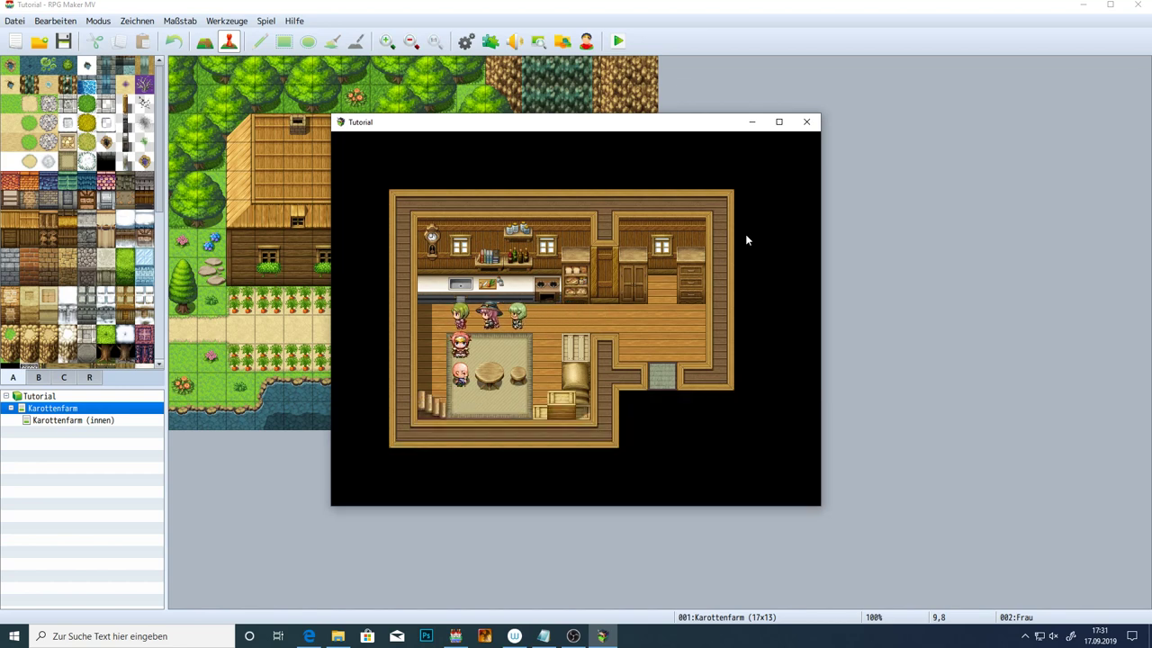
Leave the farmhouse, collect the reward from the old woman and end the playtest
key(Up)
key(Right)
key(Right)
key(Right)
key(Right)
key(Right)
key(Right)
key(Right)
key(Down)
key(Down)
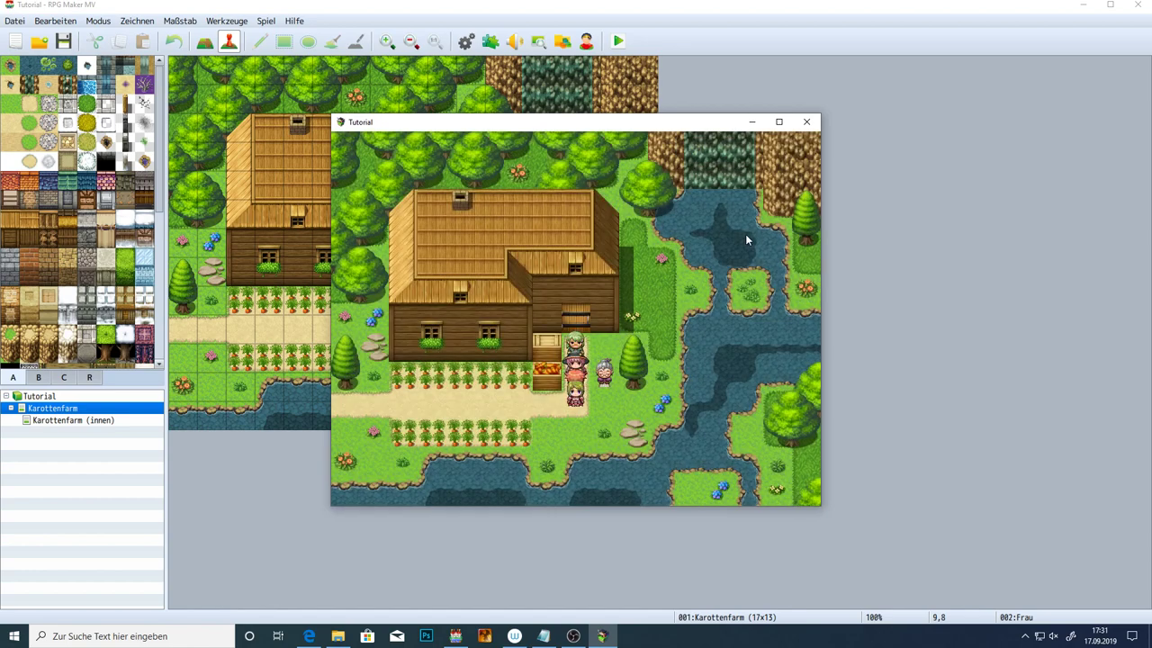
key(Return)
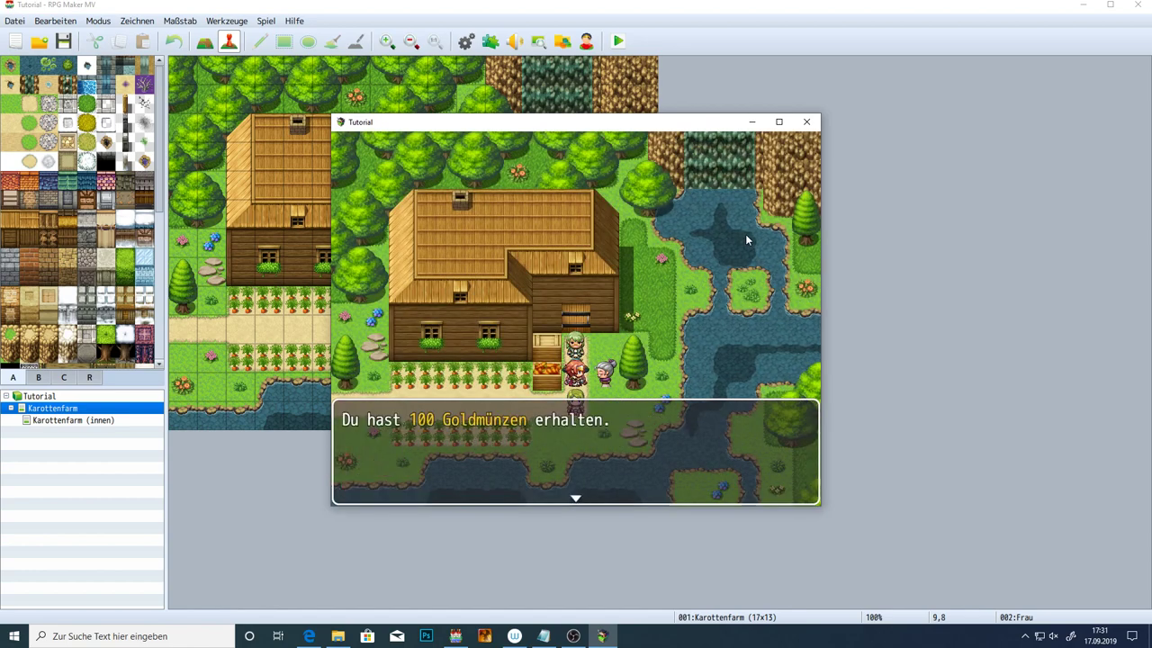
key(Return)
key(Down)
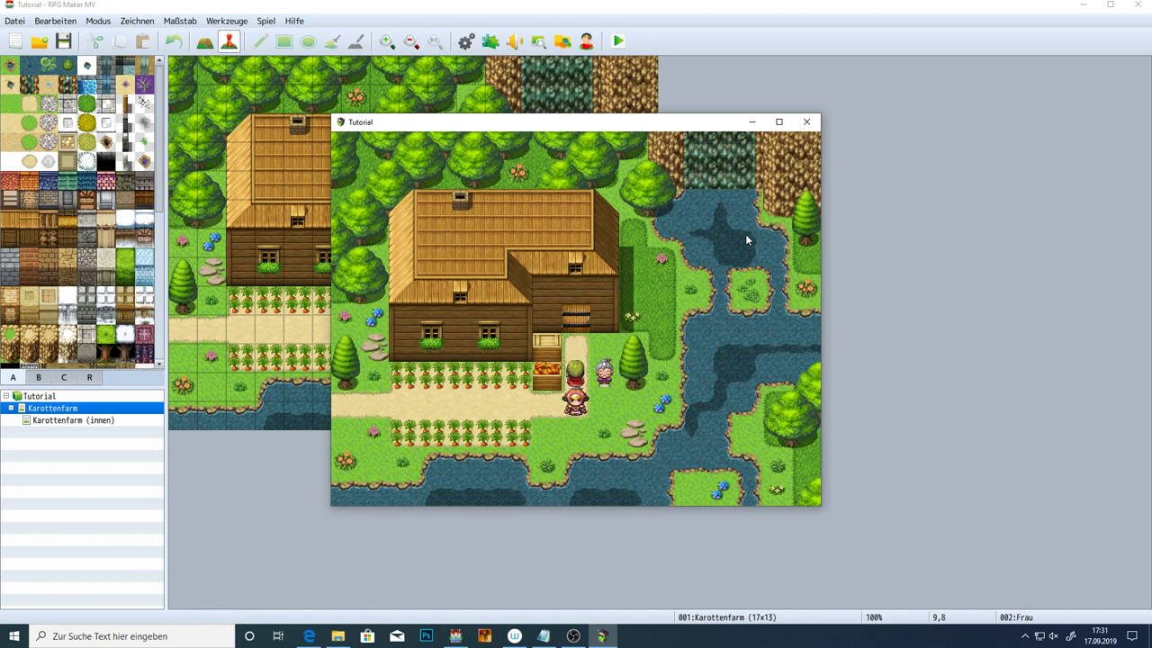
click(807, 122)
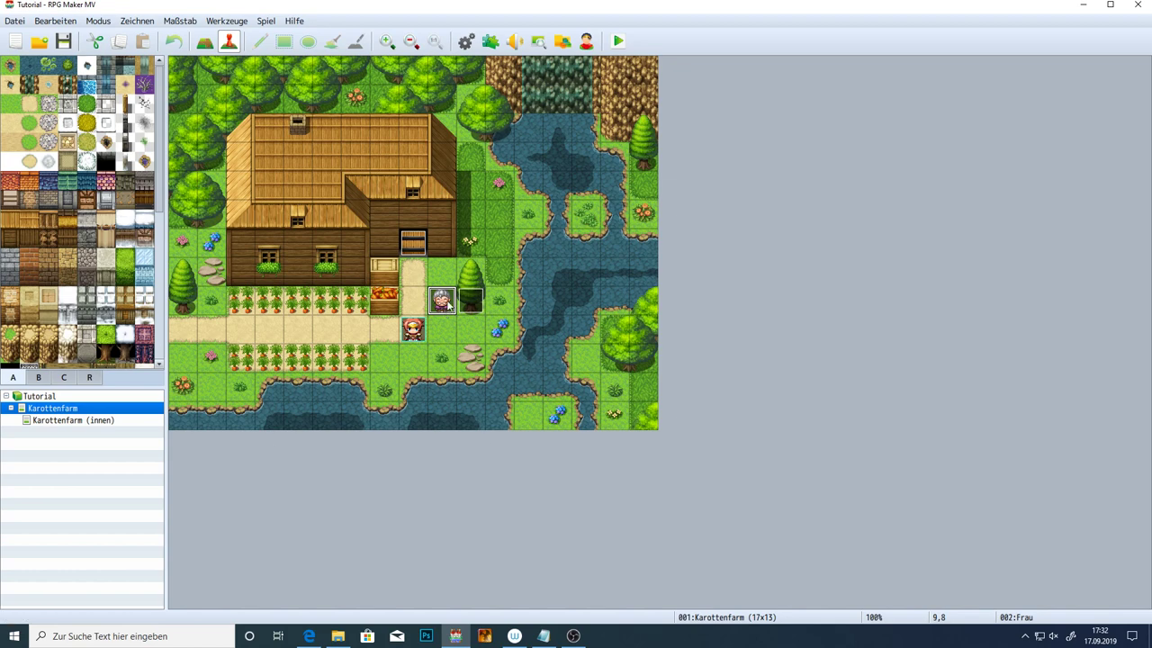
Open the Frau event and examine its page 4 message and the gold and self-switch commands on page 3
double_click(442, 304)
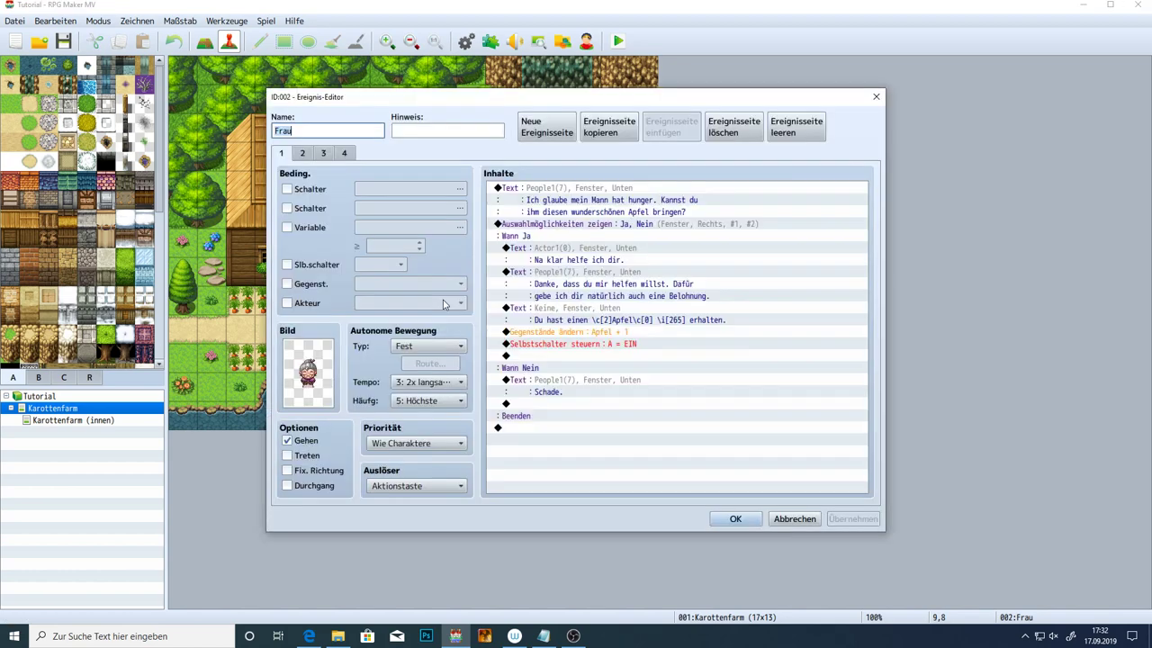
click(329, 154)
click(344, 155)
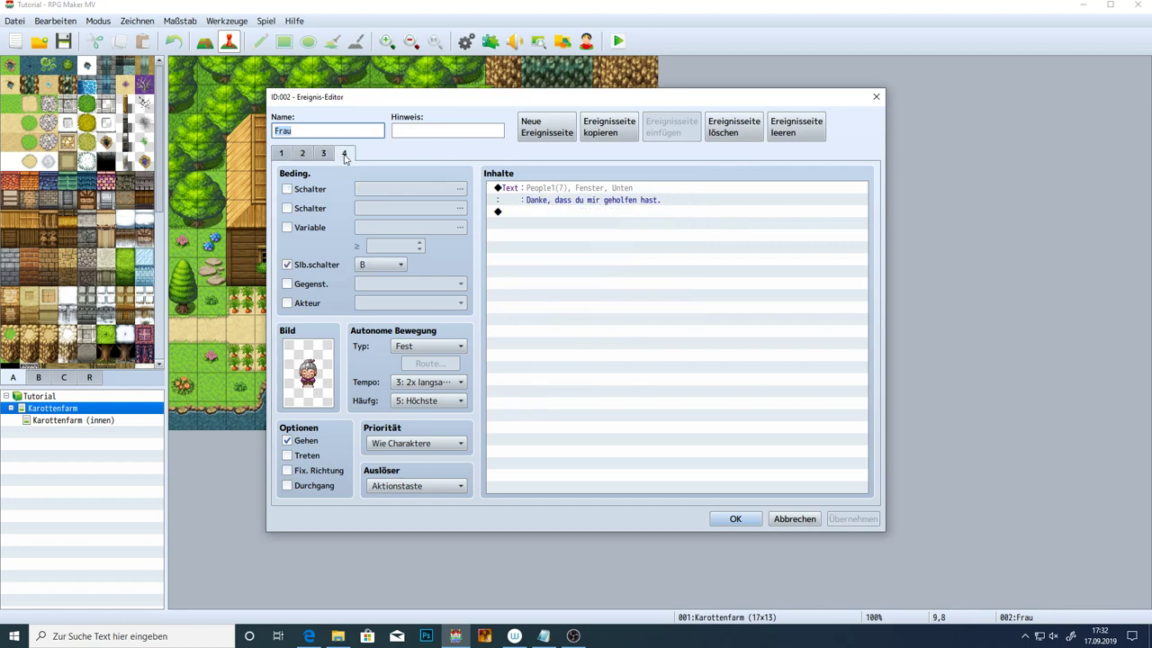
click(324, 154)
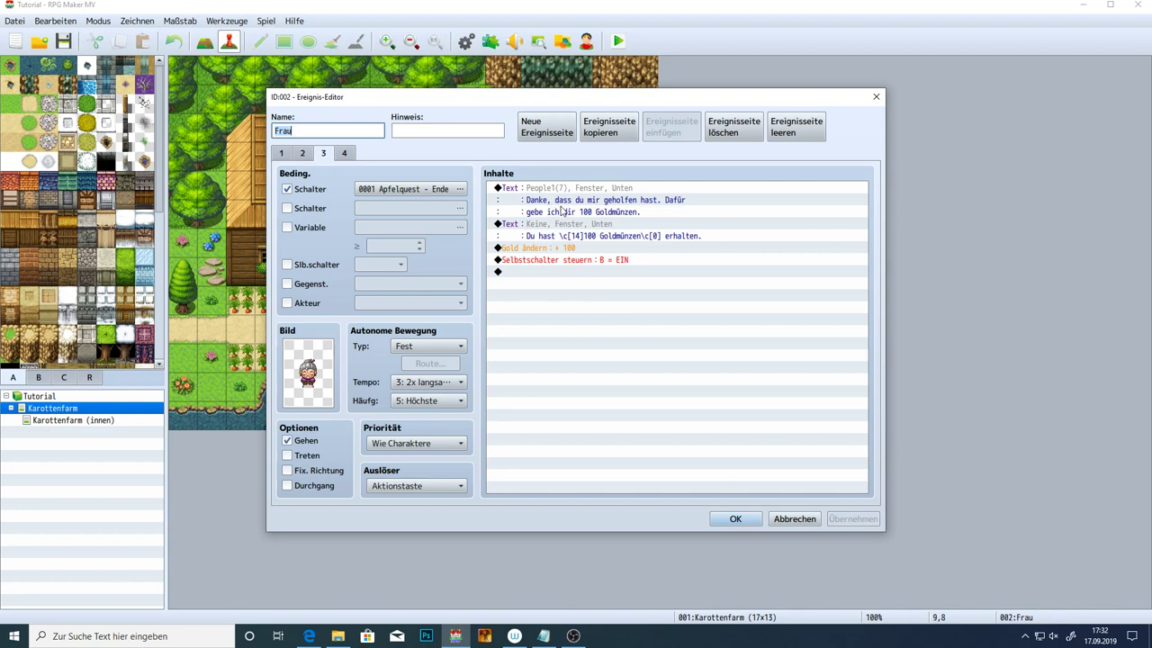
click(544, 249)
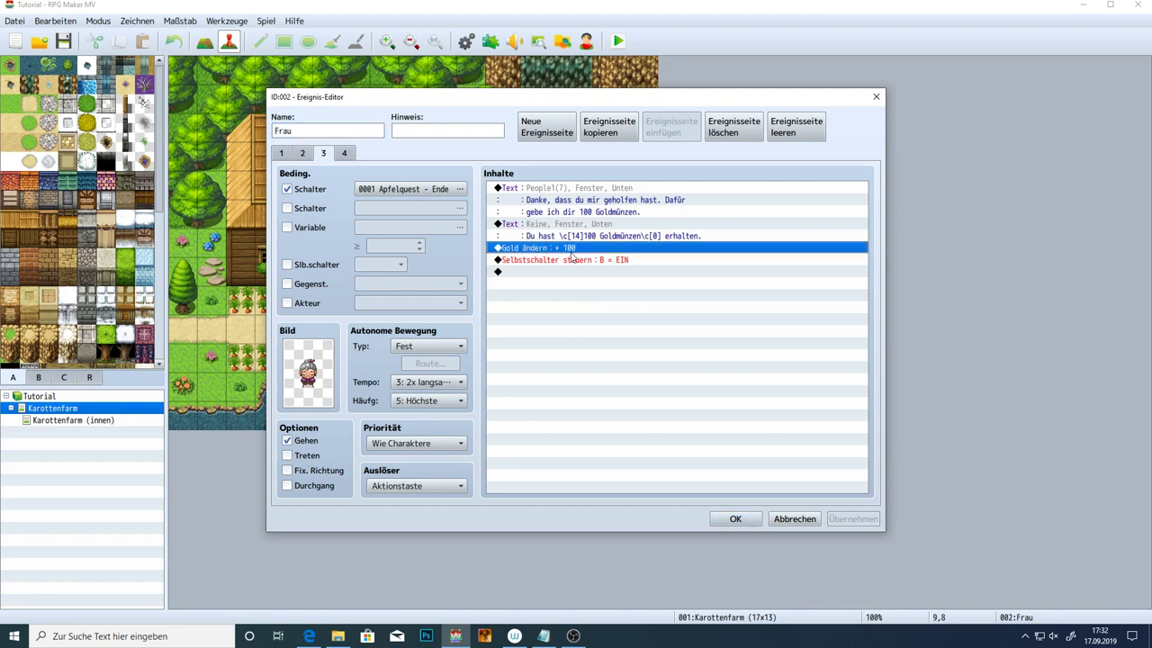
click(554, 260)
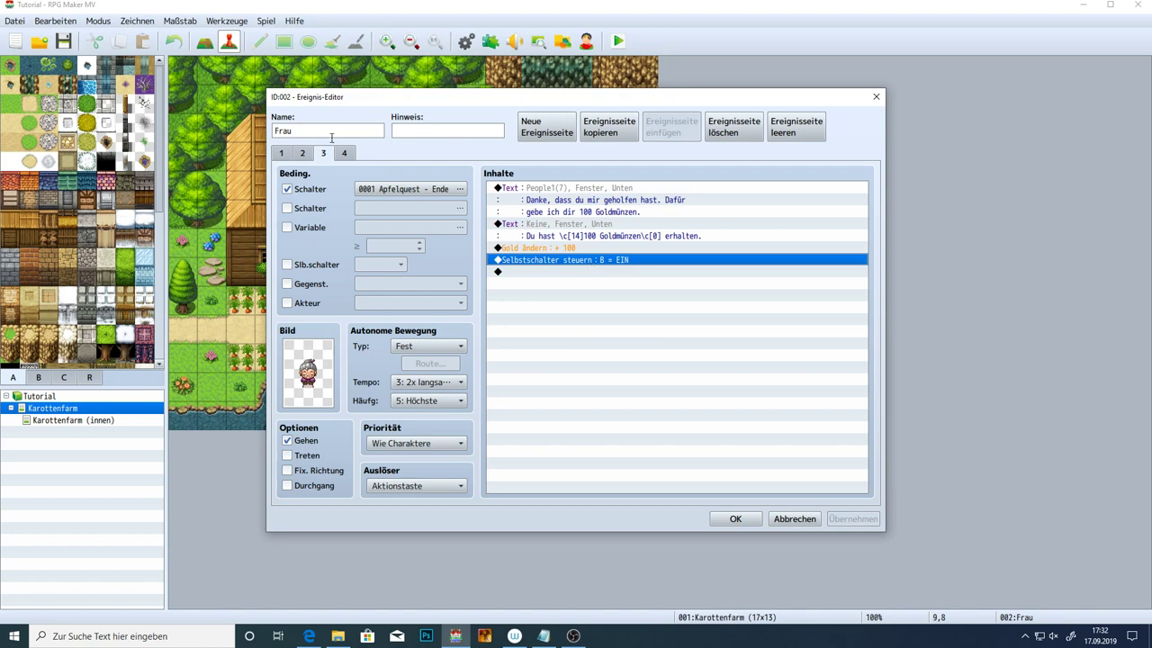
Inspect the Ja/Nein choice command on page 1 of the Frau event
click(290, 158)
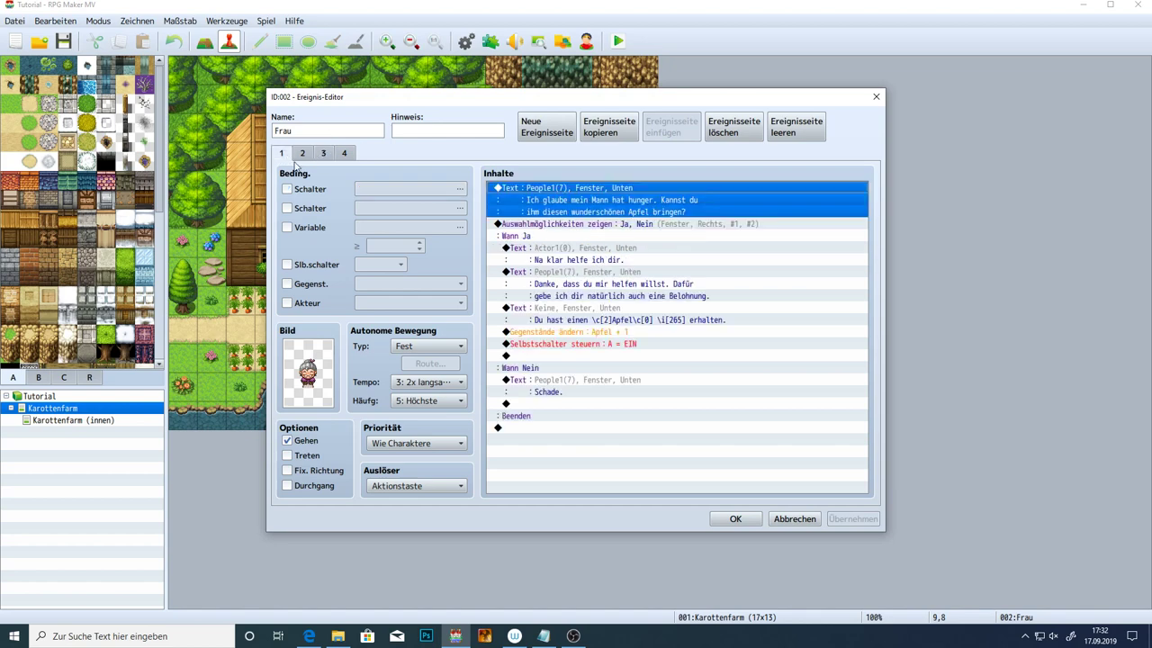
click(556, 236)
double_click(546, 225)
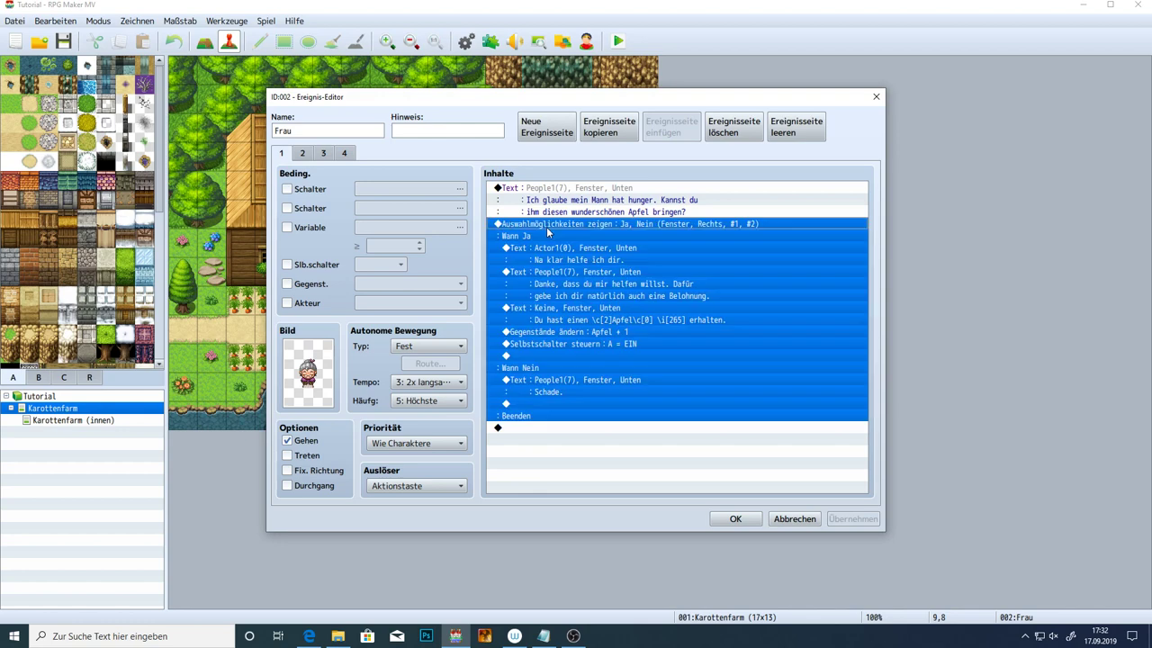
click(756, 405)
Delete the command that turns on self-switch B from page 3 of the Frau event
click(306, 154)
click(320, 154)
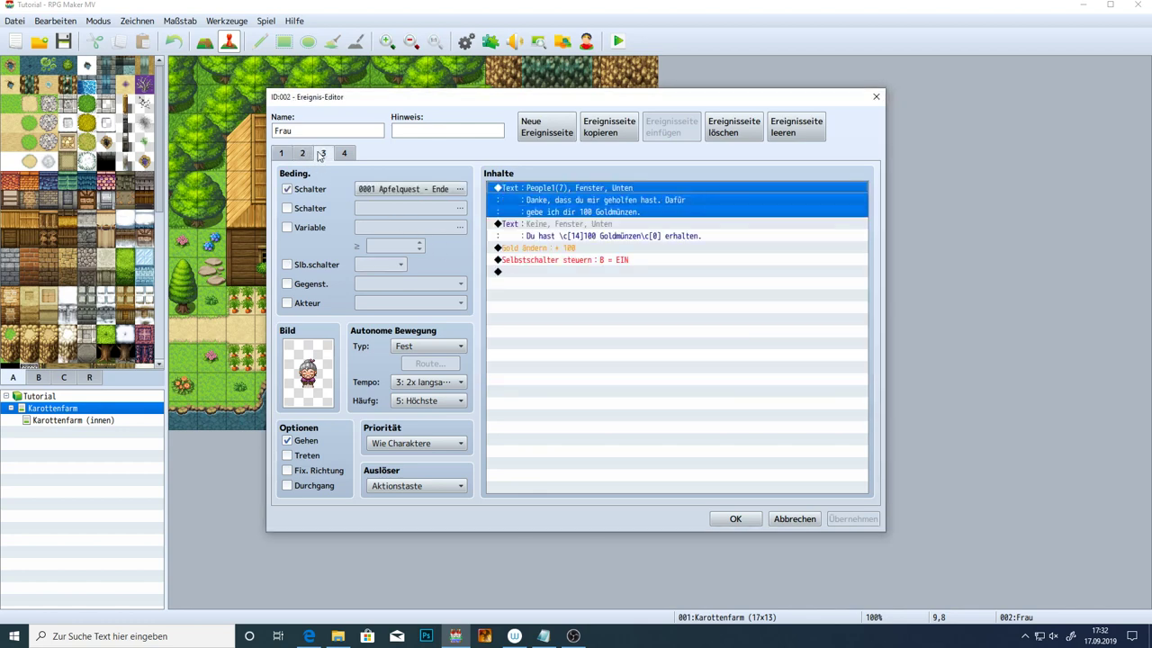
click(563, 263)
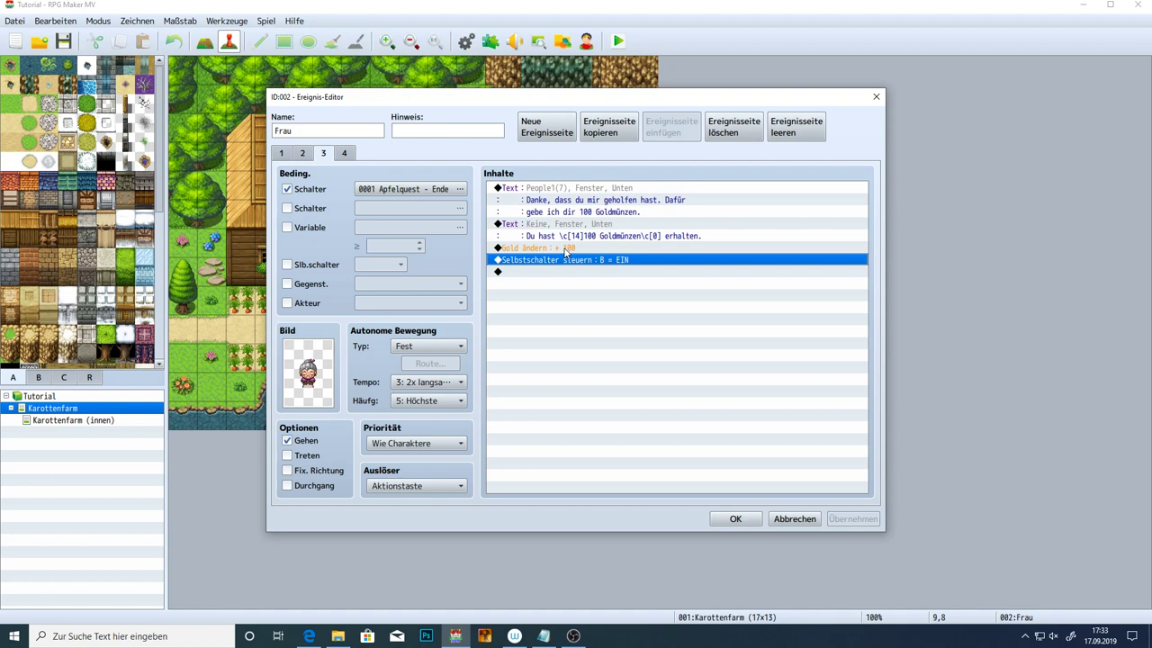
click(555, 249)
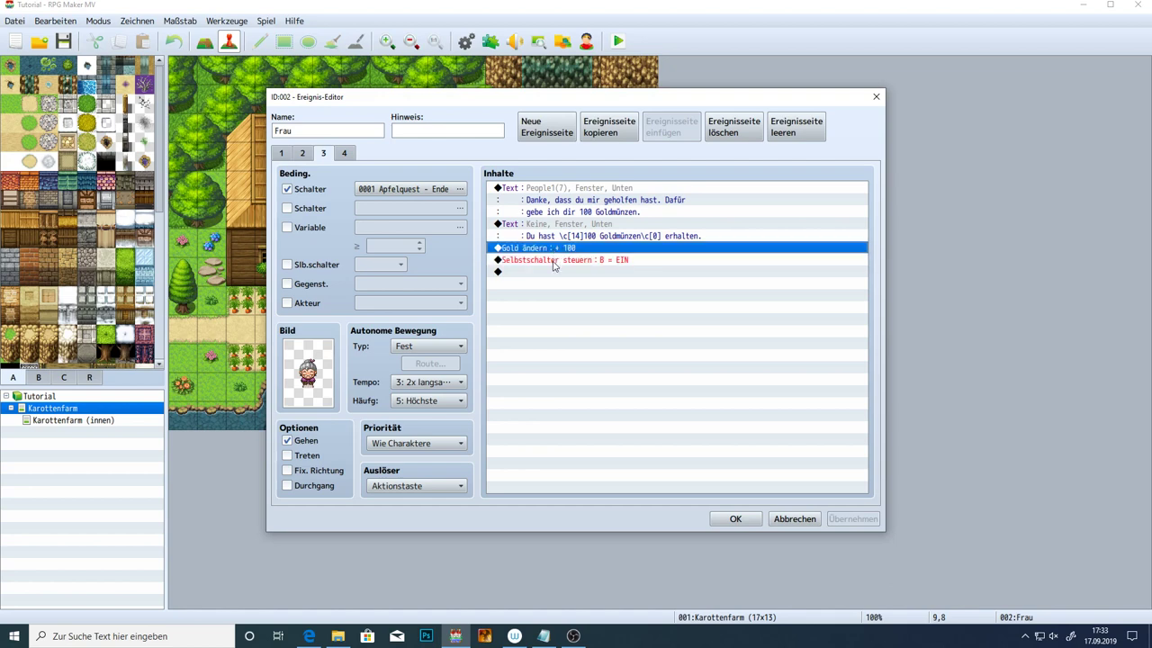
click(553, 261)
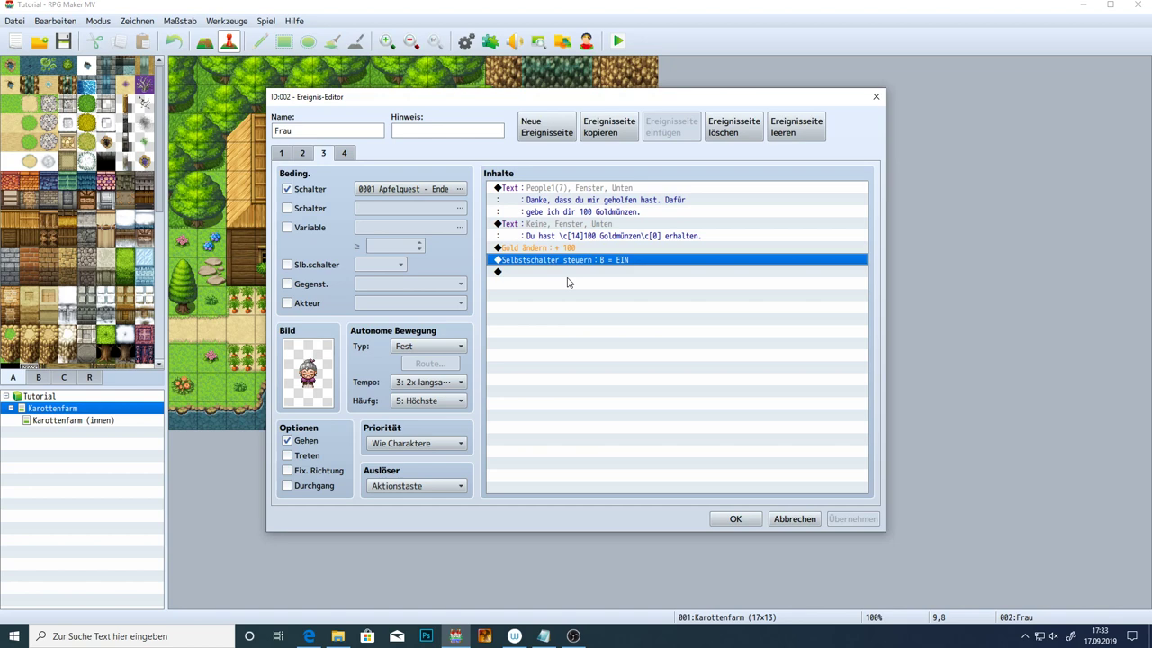
key(Delete)
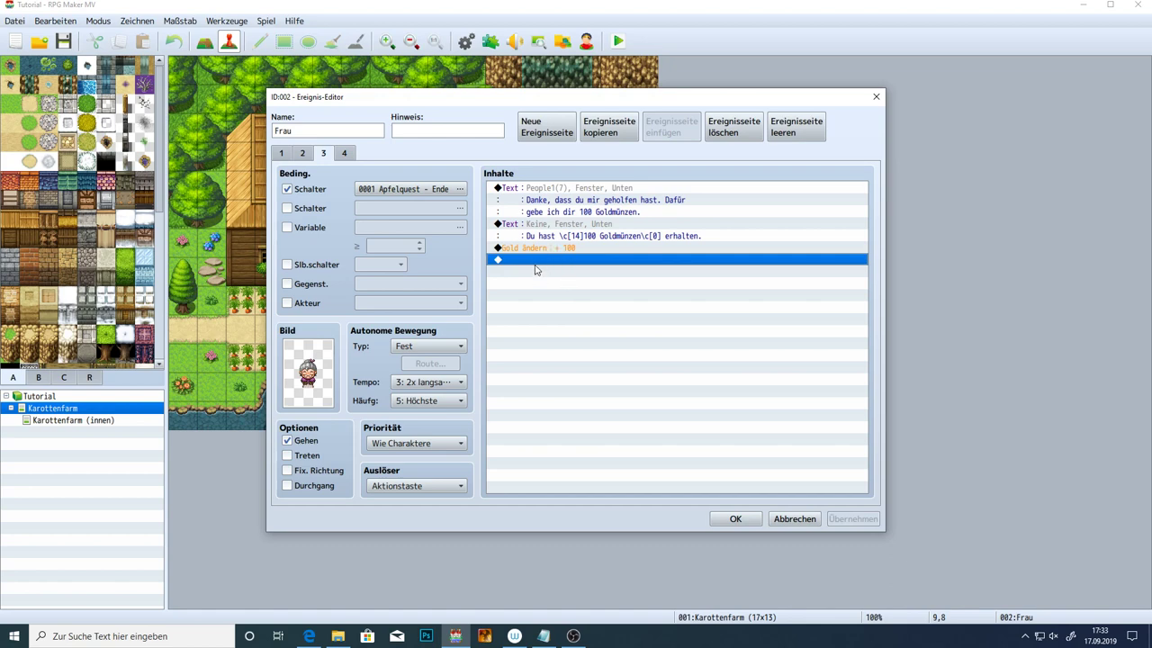
Copy the old woman's thank-you message on page 3 and paste it after the gold command
double_click(533, 269)
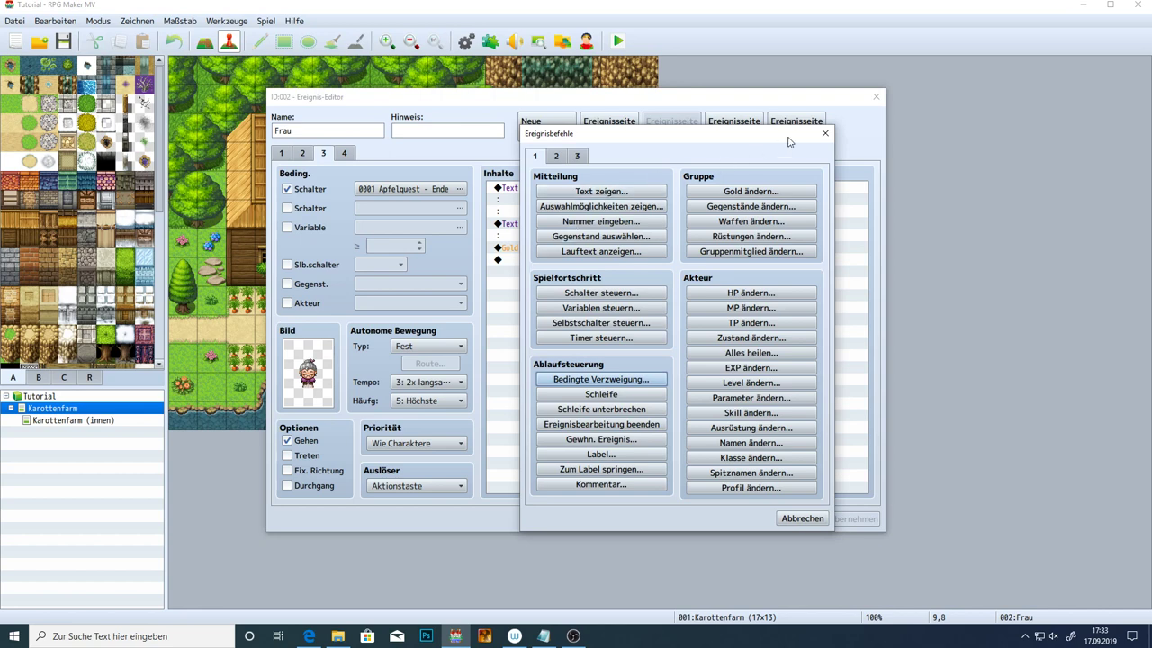
click(825, 135)
click(547, 200)
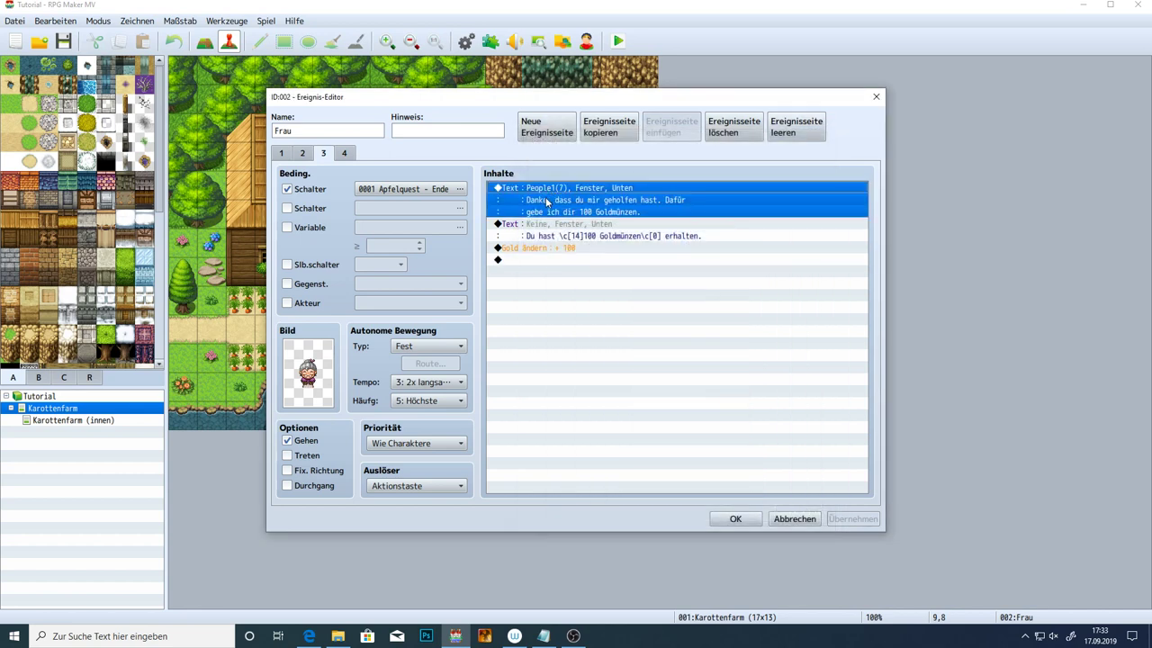
key(ctrl+c)
click(535, 260)
key(ctrl+v)
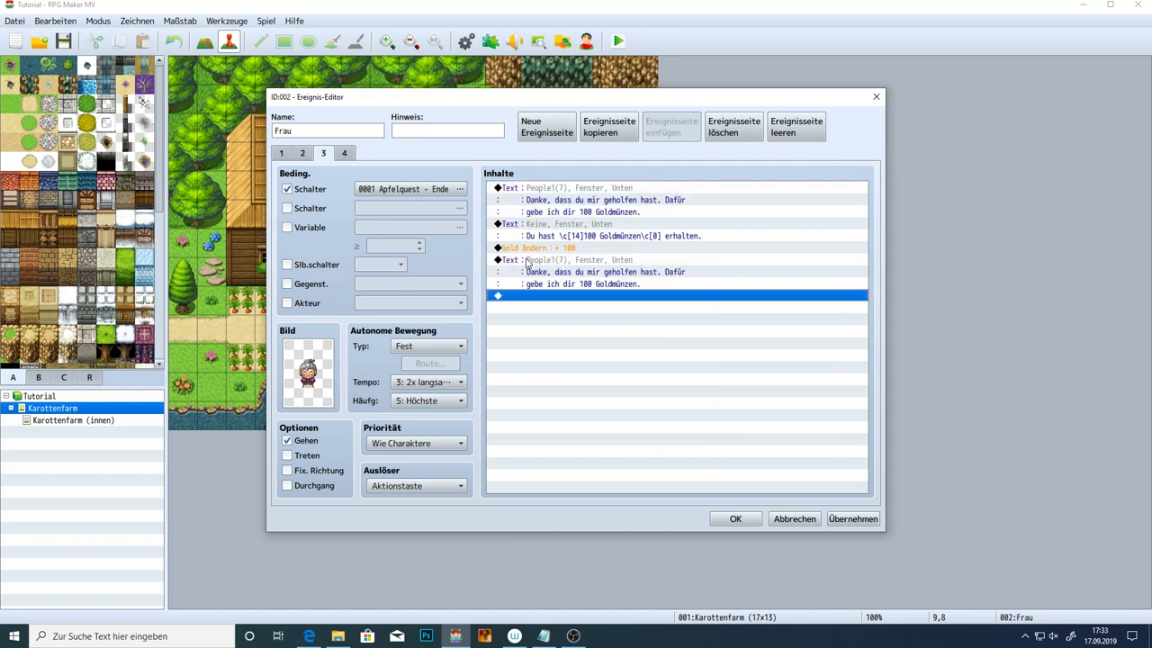
right_click(539, 264)
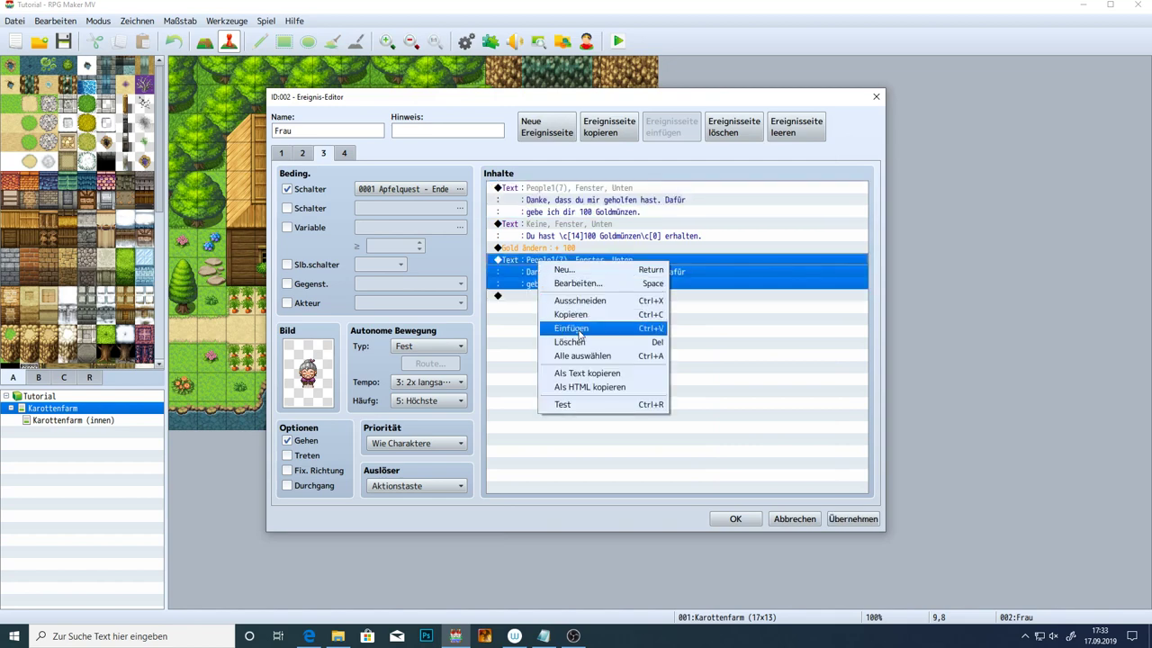
click(497, 295)
right_click(520, 297)
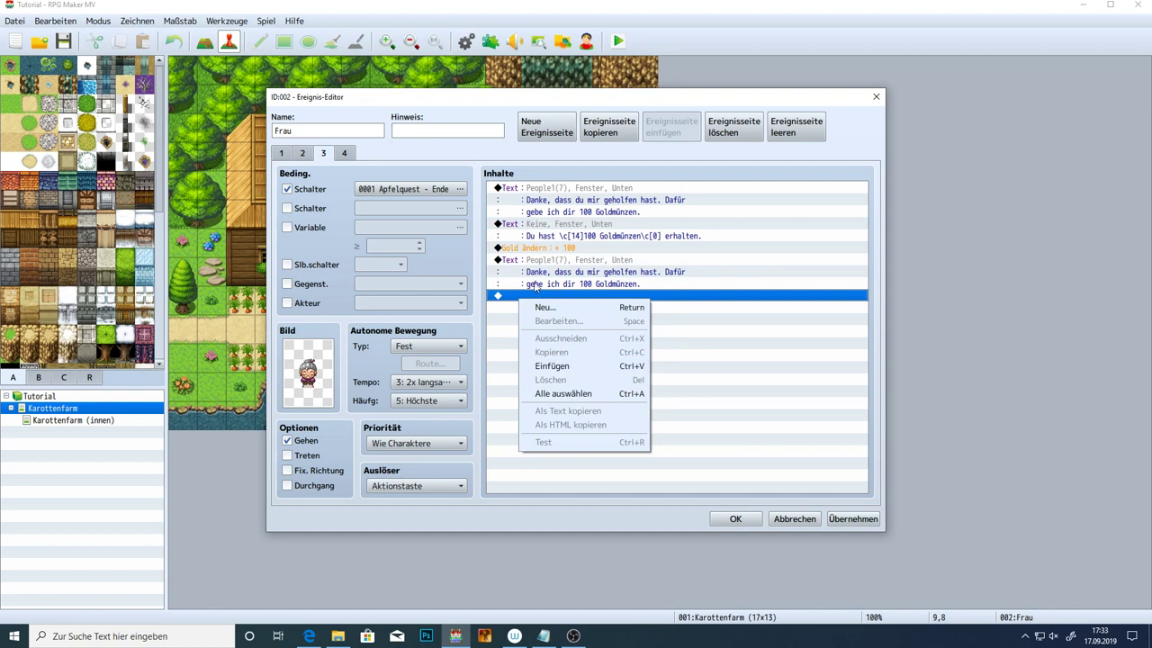
click(530, 295)
click(530, 296)
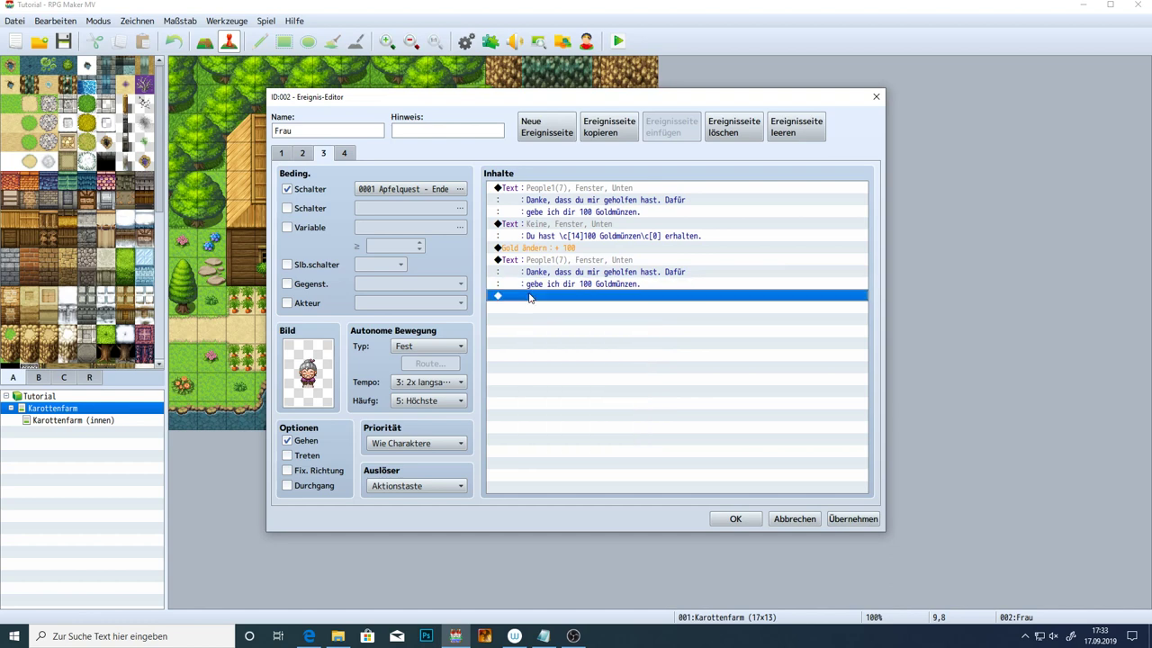
Replace the pasted message's text with "Könntest du mir bitte einen Gefallen tun" and, on a second line, "und die Karotten ernsten"
double_click(572, 271)
drag(711, 324, 506, 279)
key(BackSpace)
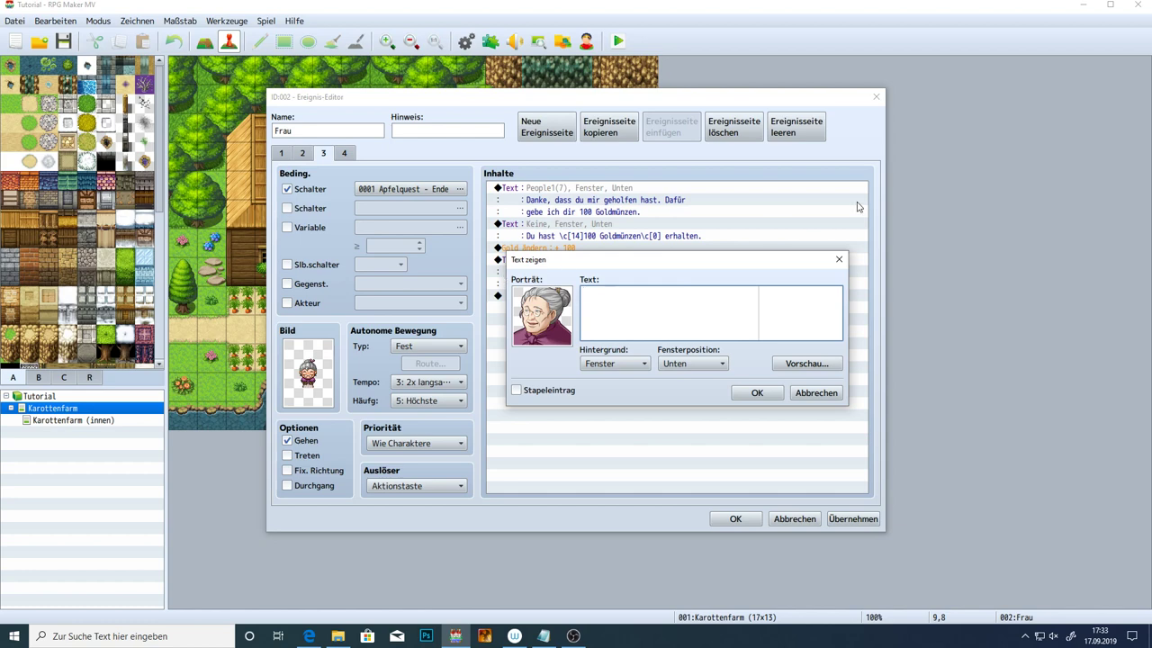
text(Könnt)
text(est du mir bitte einen Gefalle)
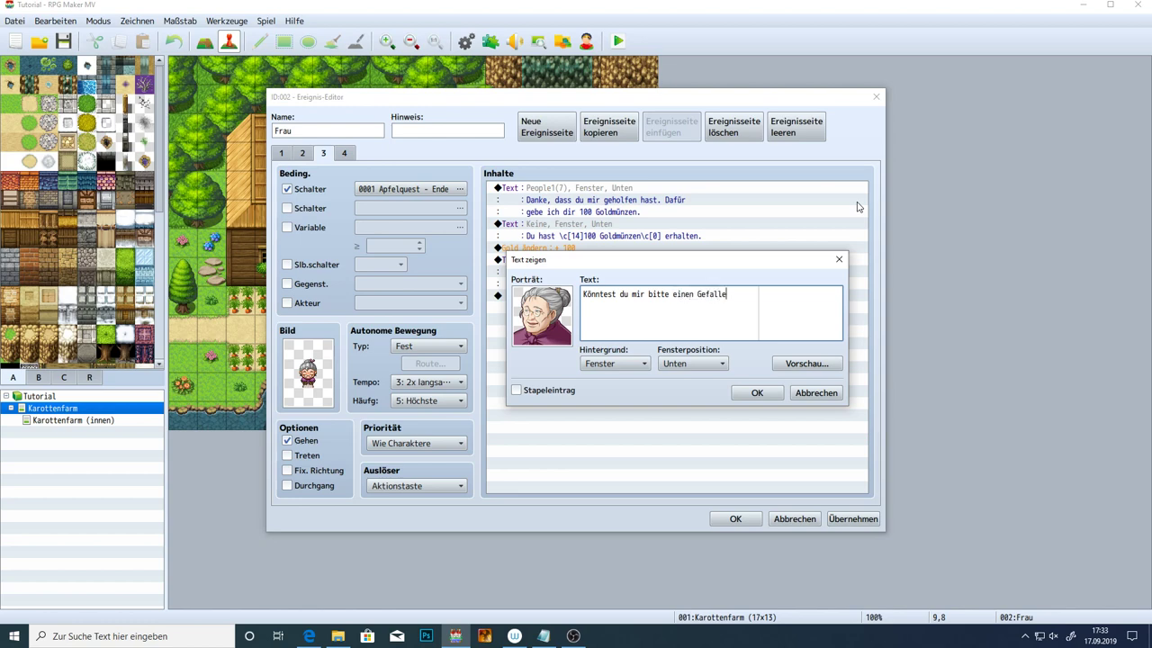
text(n tun und die Karotten ernsten)
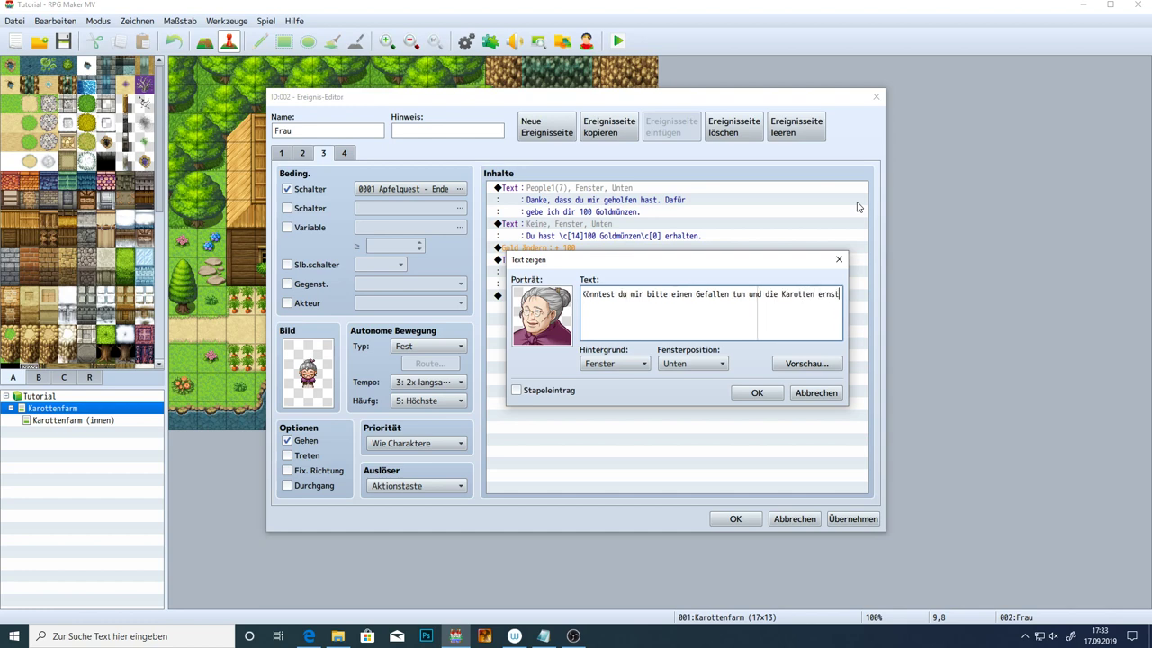
click(739, 294)
key(Return)
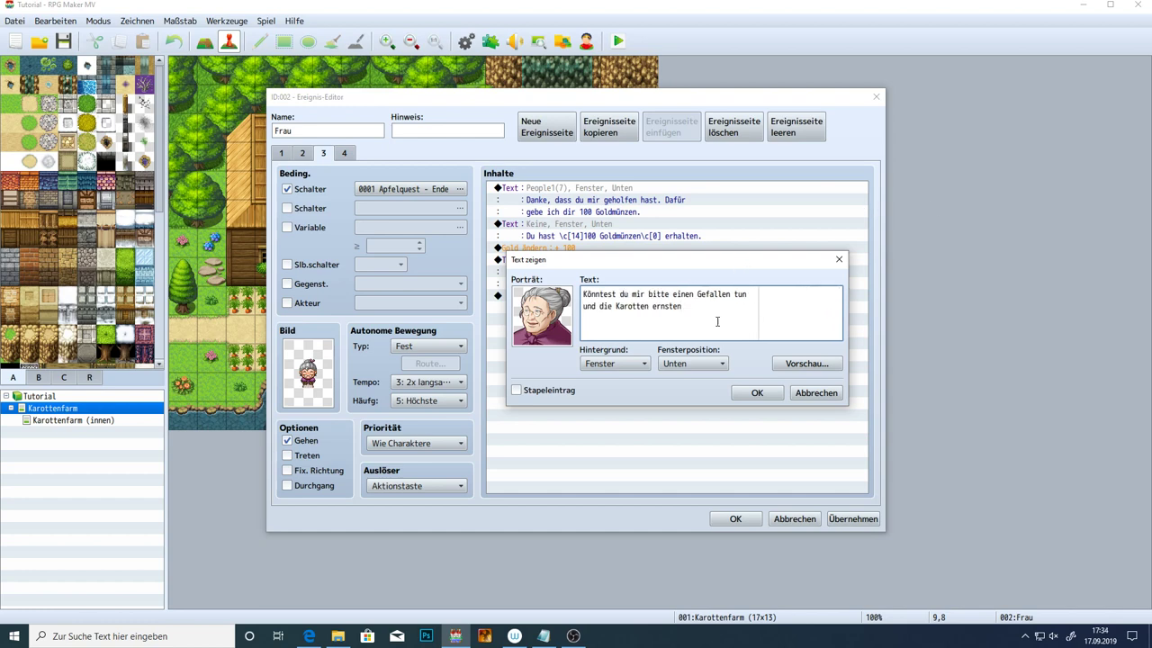
Preview the message, correct its second line to "und die Karotten ernten." and apply the changes to the event
key(alt+v)
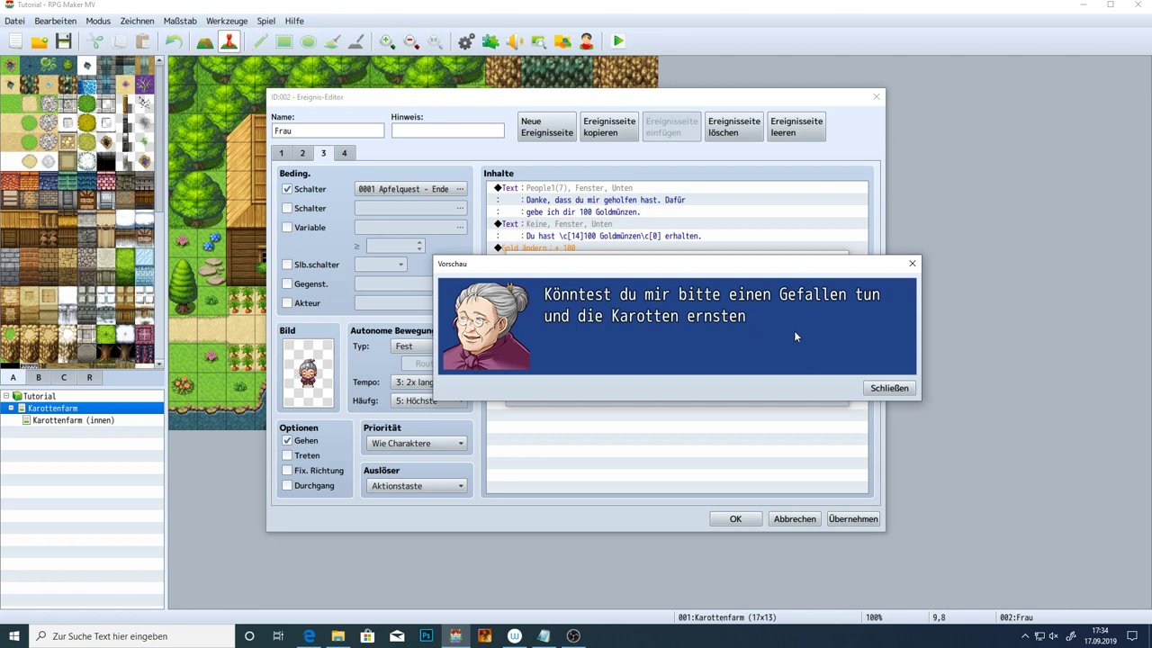
click(891, 387)
click(675, 307)
key(BackSpace)
text(.)
click(757, 394)
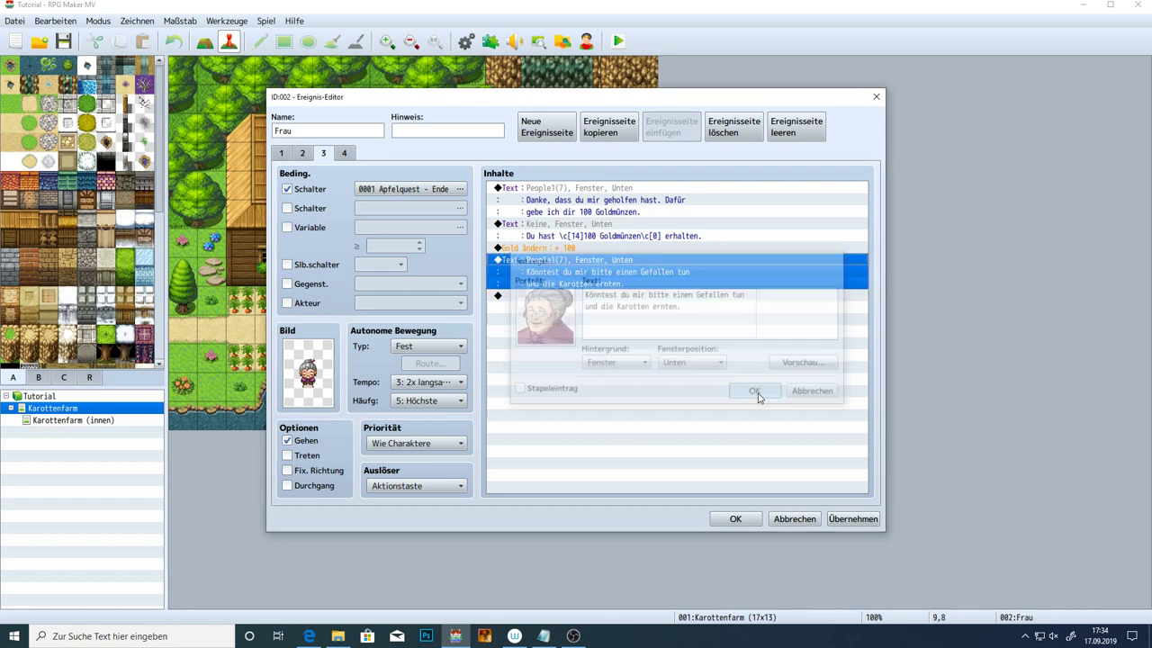
click(851, 520)
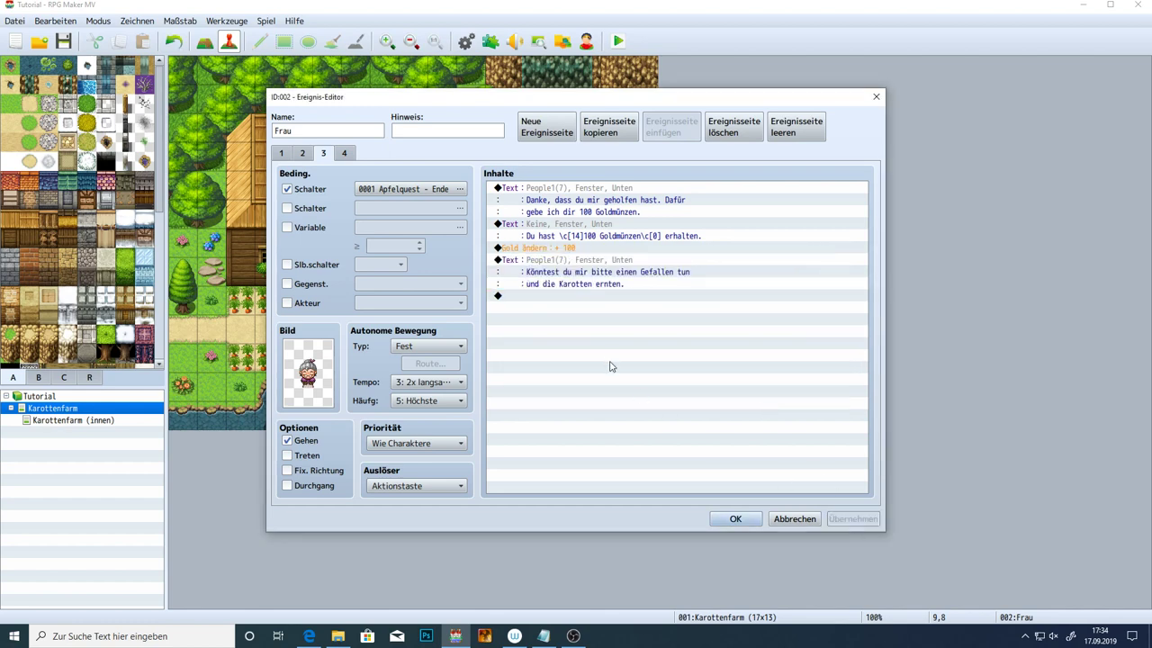
double_click(558, 296)
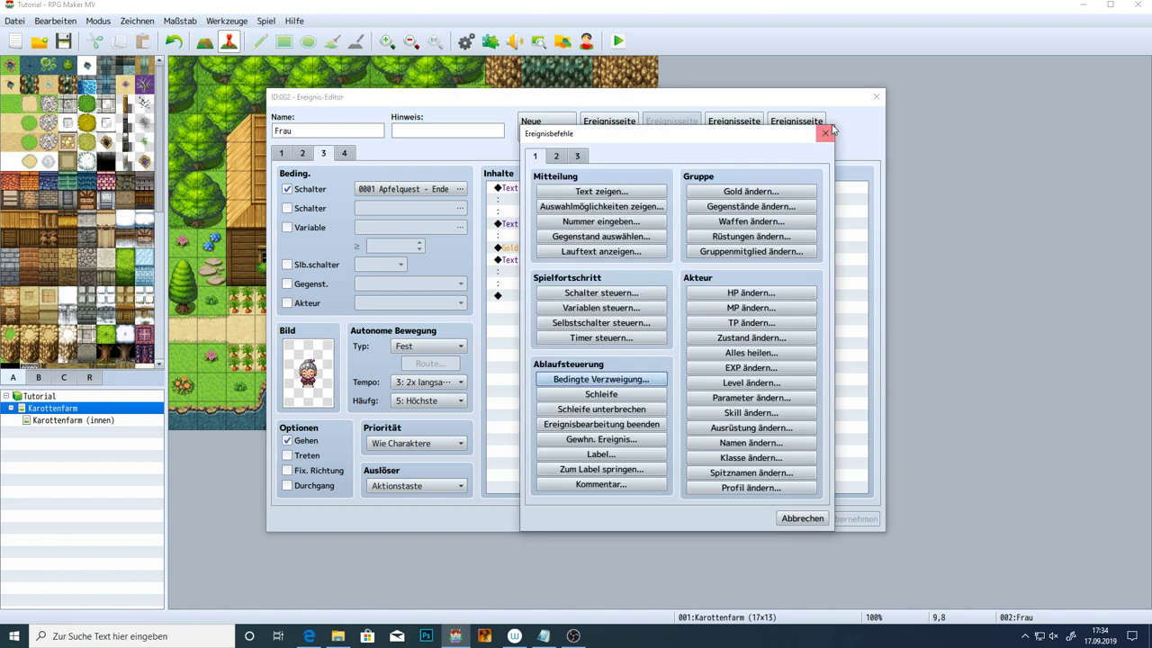
key(Escape)
click(635, 225)
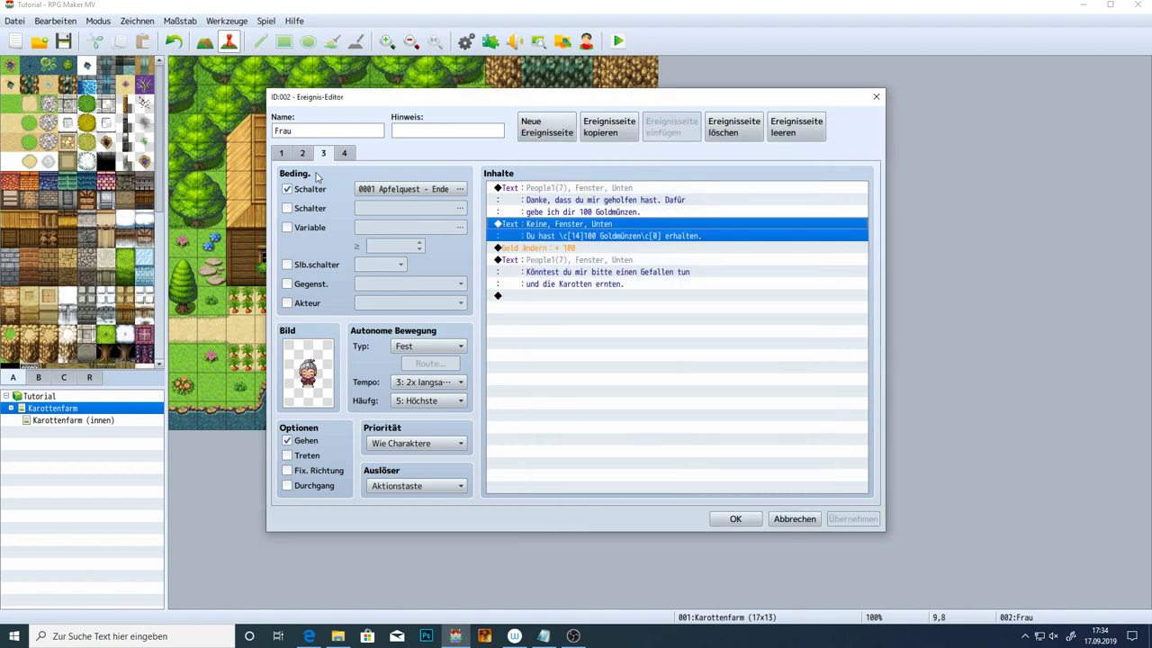
Copy the hero's reply "Na klar helfe ich dir." from page 1 and paste it at the end of page 3
click(286, 153)
click(598, 254)
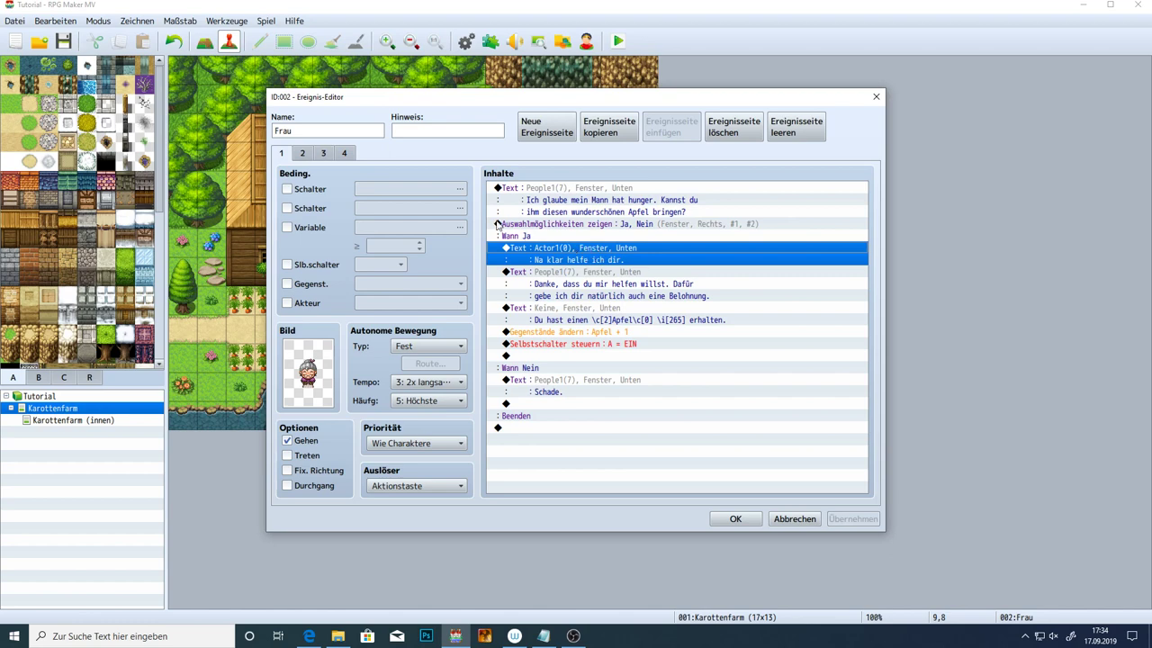
click(342, 156)
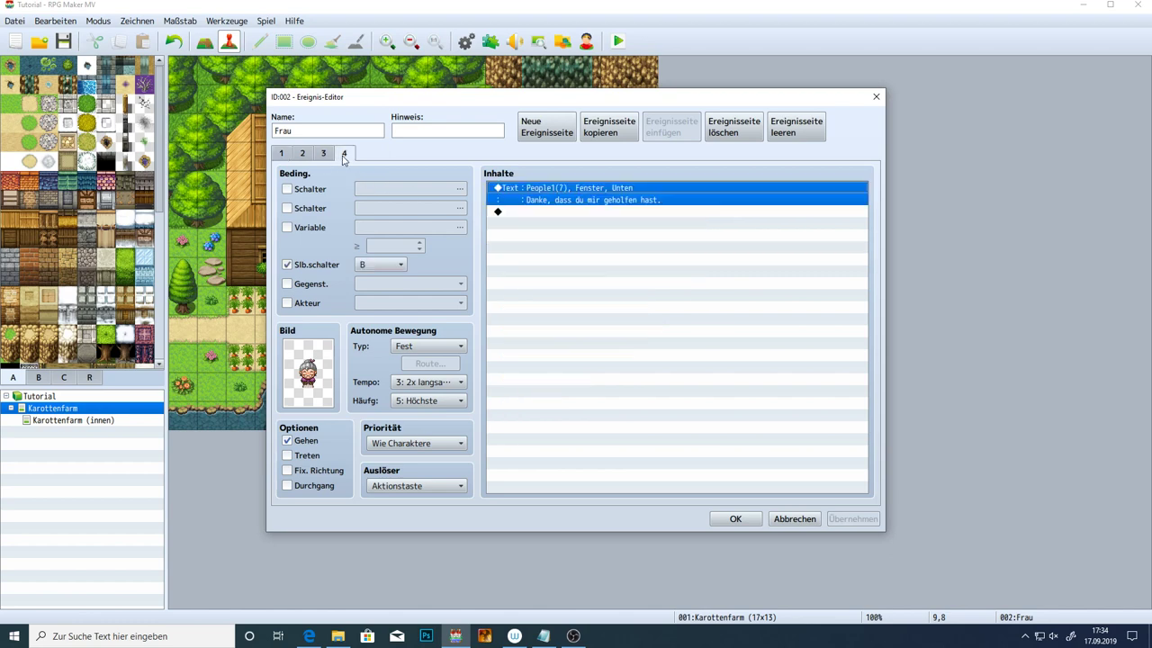
click(323, 153)
click(575, 297)
key(Down)
click(573, 301)
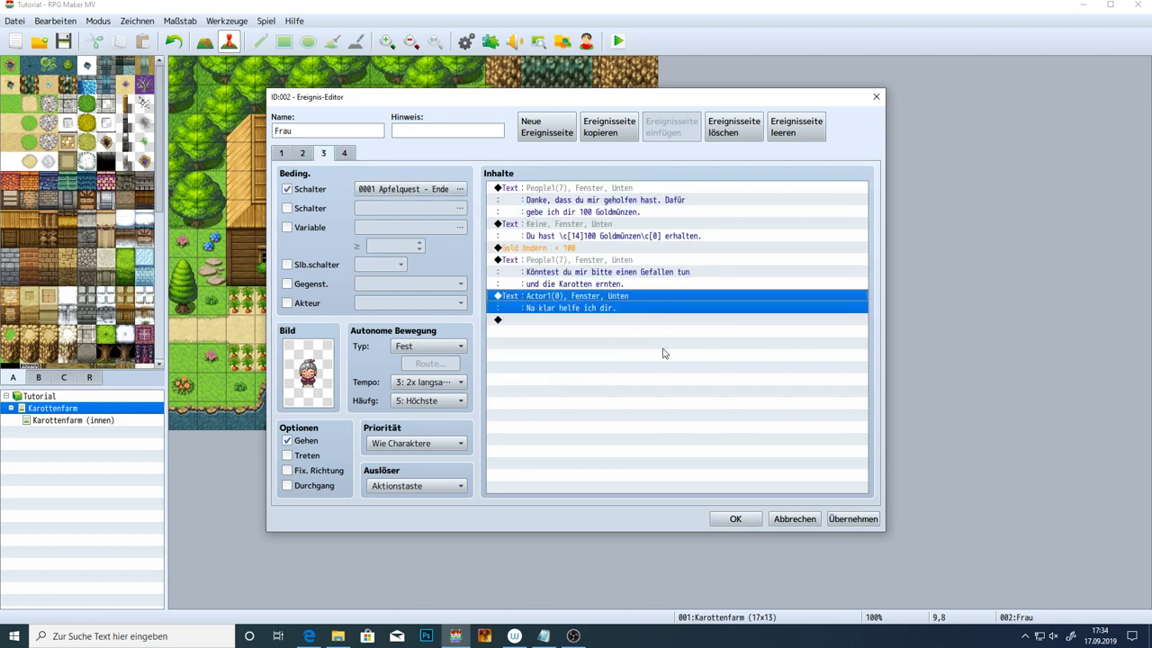
Replace the pasted reply's text with "Das mache ich mit Links.", preview it and apply the changes to the event
key(Return)
key(BackSpace)
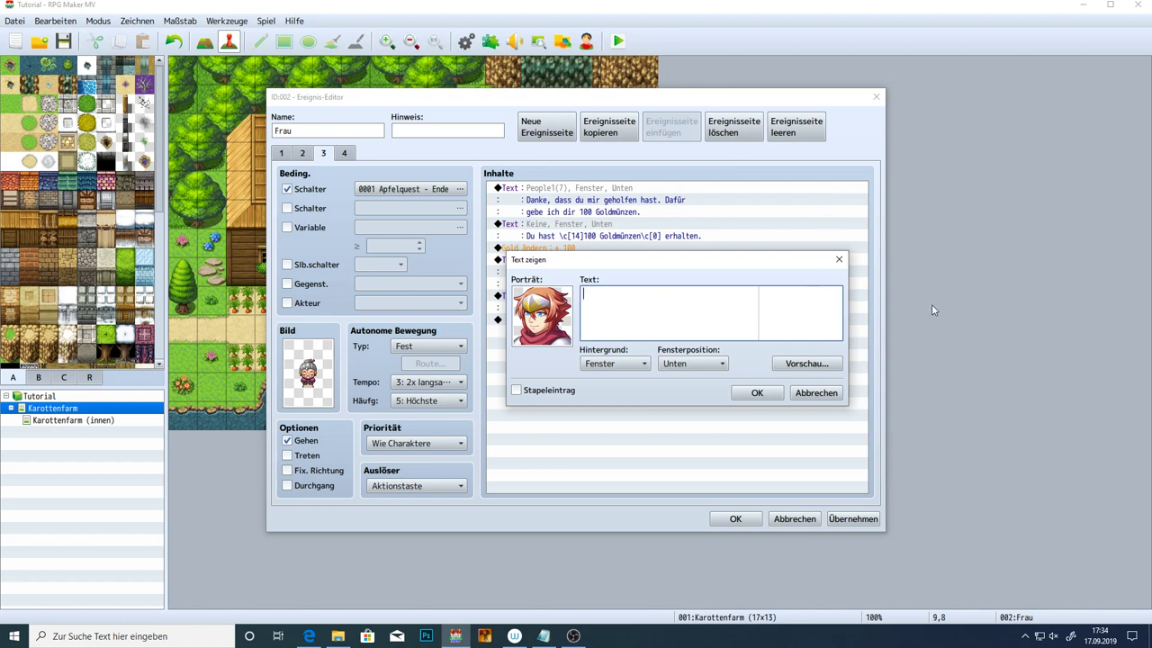
text(Das mache ich mit Links.)
click(794, 363)
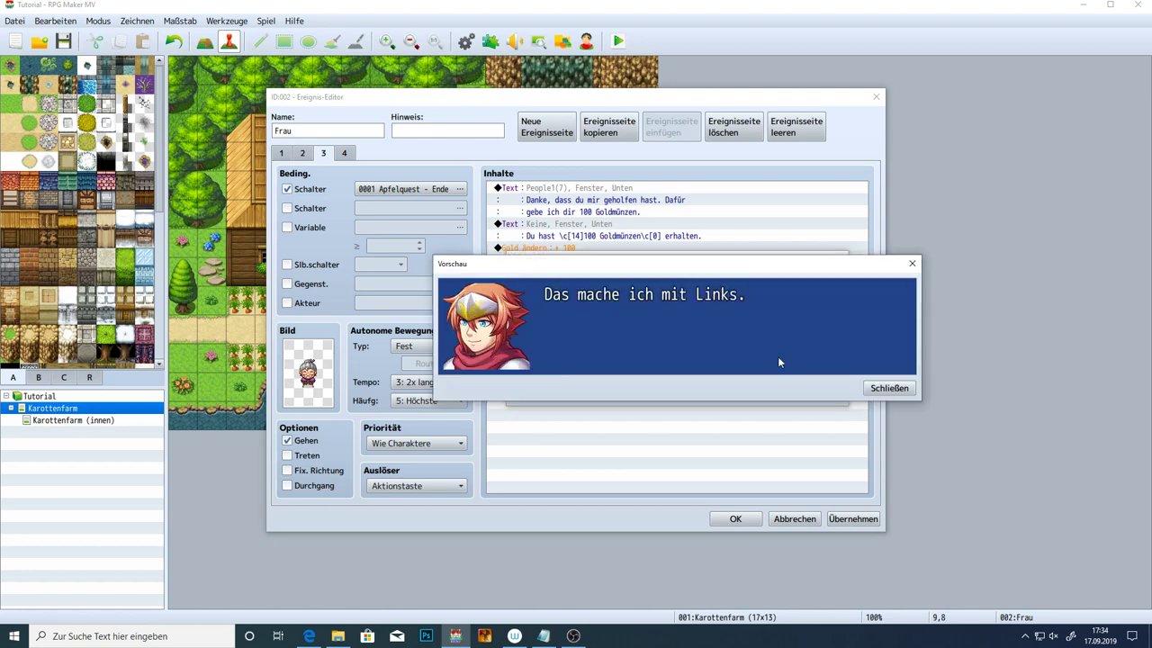
click(889, 392)
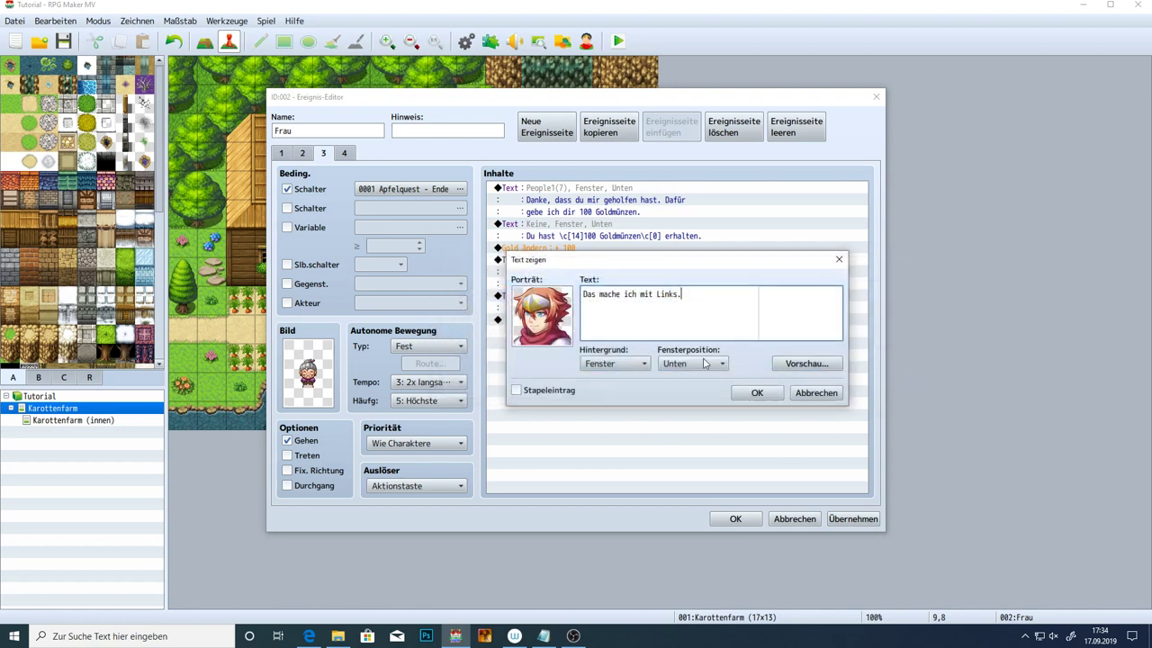
click(757, 393)
click(846, 515)
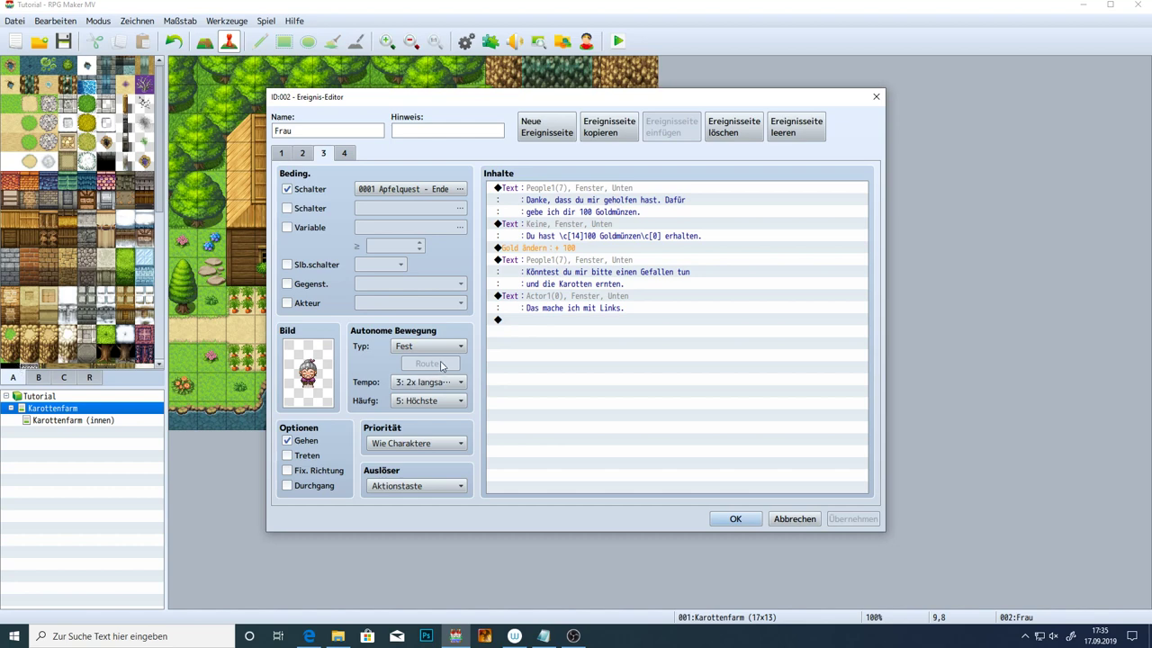
Copy the old woman's carrot request on page 3 and paste it after the hero's reply
double_click(545, 331)
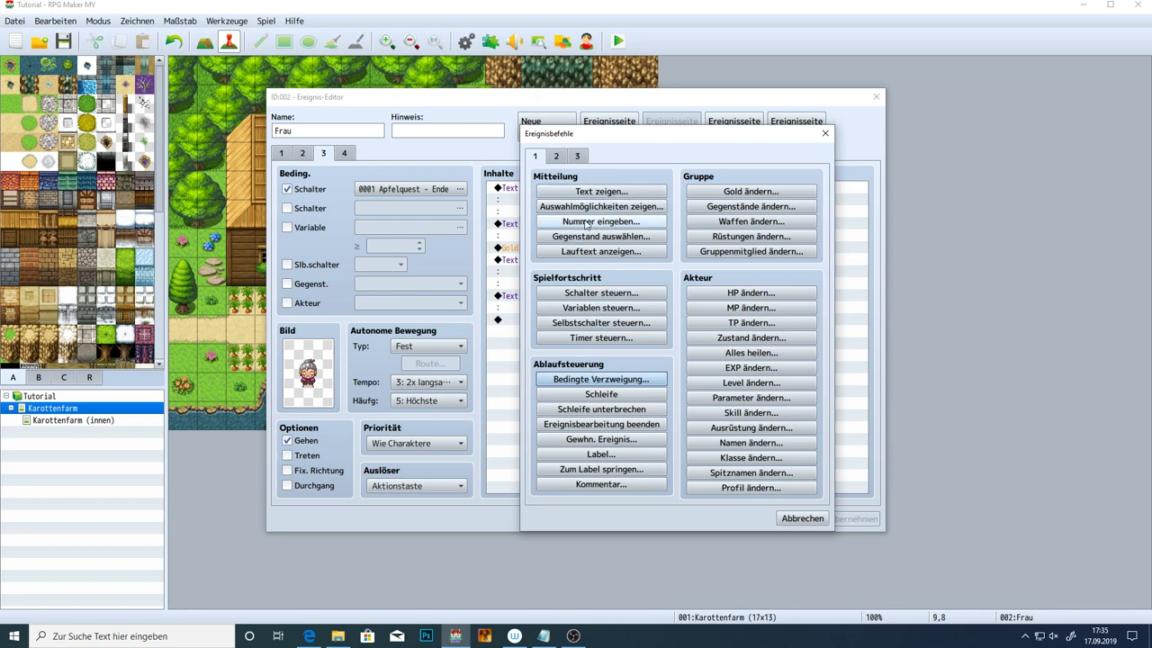
click(825, 133)
click(542, 259)
key(ctrl+c)
click(537, 320)
key(ctrl+v)
Replace the pasted message's text with three lines: "Das ist ja wirklich nett von dir. Die ganze", "Arbeit soll natrülich nicht unbezahlt" and "bleiben."
double_click(544, 323)
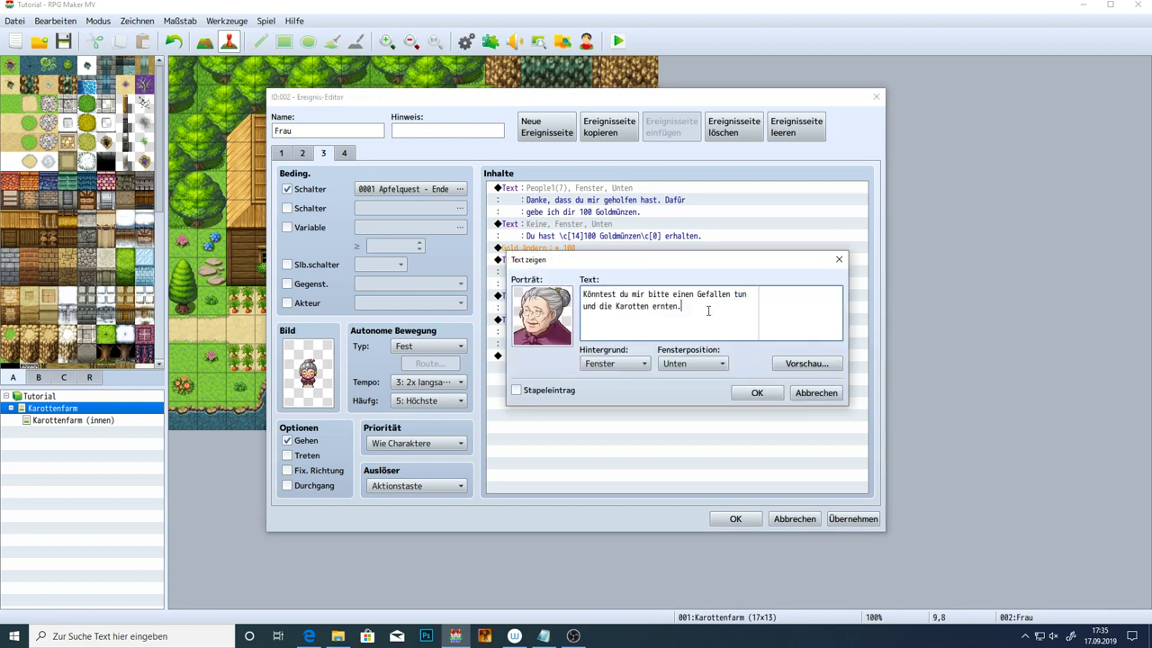
key(Delete)
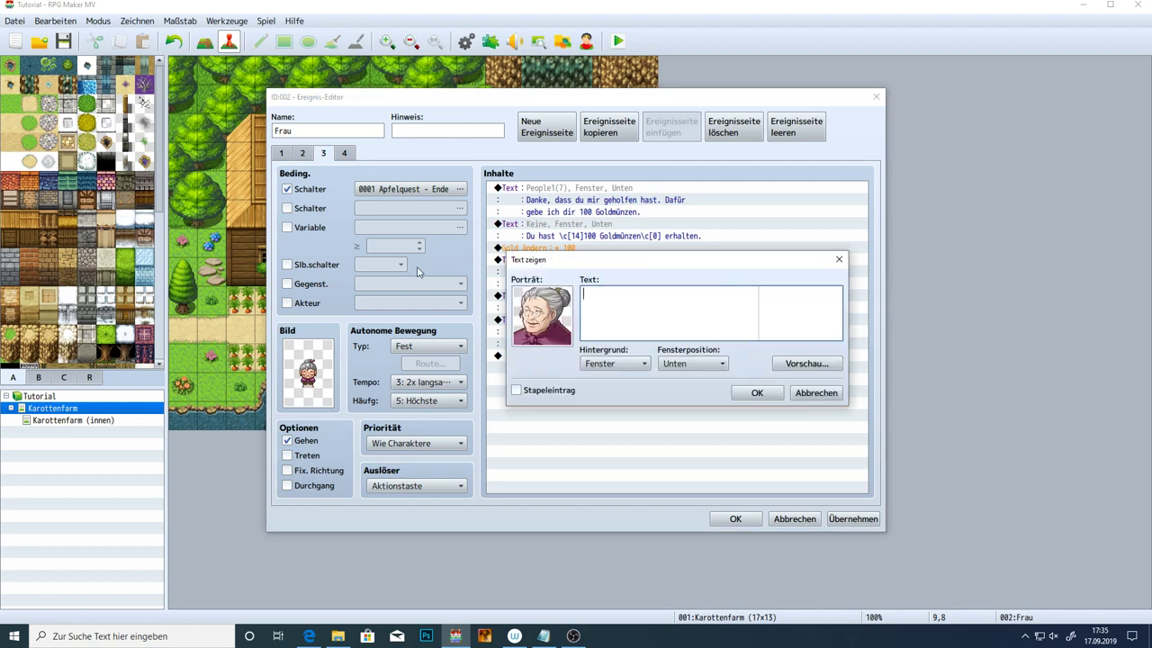
text(Das ist ja )
text(wirklich nett v)
text(on dir)
text(!)
text( Die)
text( ganze)
text(Arbeit soll nat)
text(rü)
text(lich nicht un)
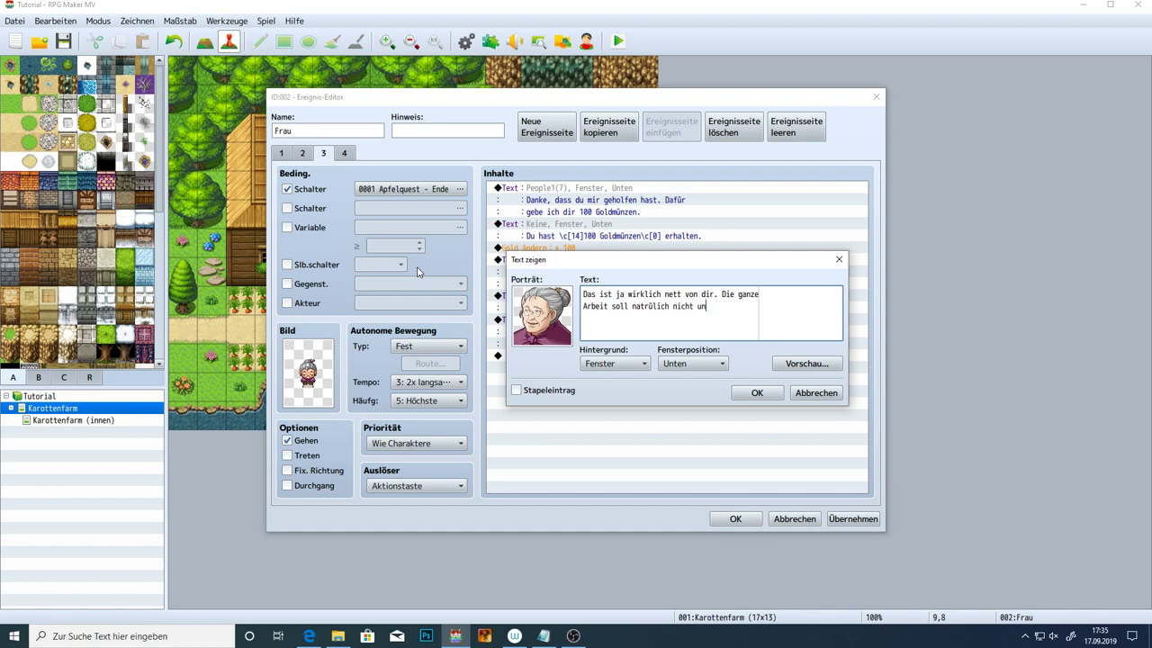
text(bezahlt bleibven)
key(Left)
key(Left)
key(BackSpace)
key(Return)
Preview the old woman's new message, accept it and apply the changes to the event
key(Tab)
key(Tab)
key(Tab)
key(space)
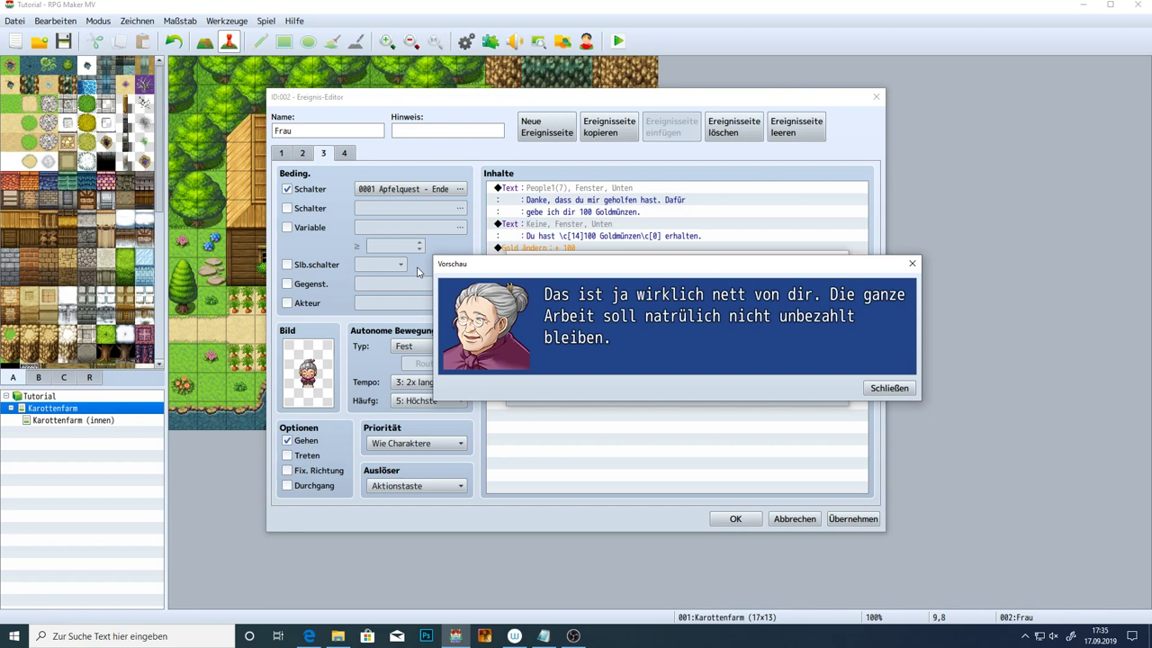
click(879, 388)
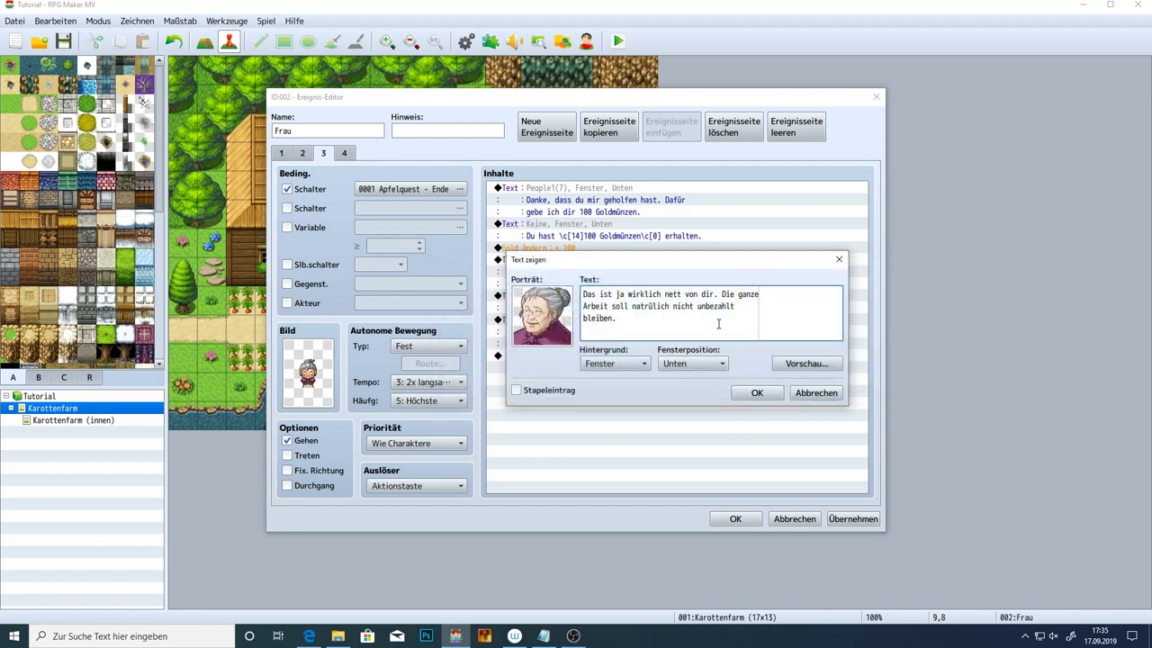
click(756, 393)
click(853, 519)
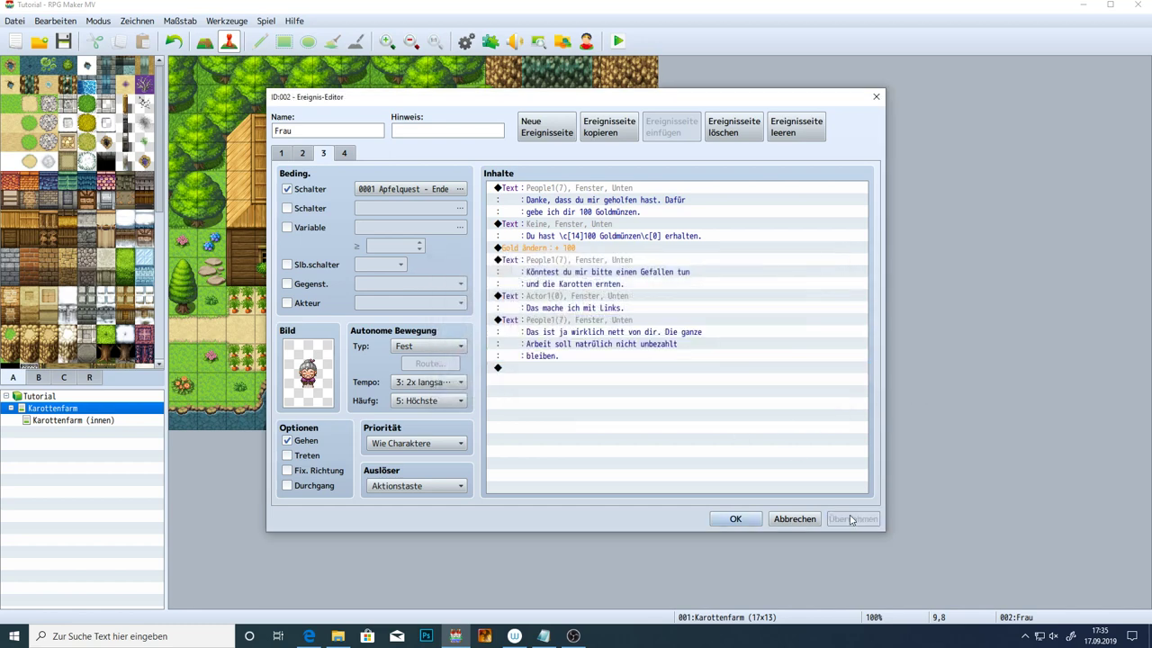
Open the event command selection for the empty line ending page 3 and move it clear of the event contents
double_click(523, 369)
drag(729, 134, 900, 134)
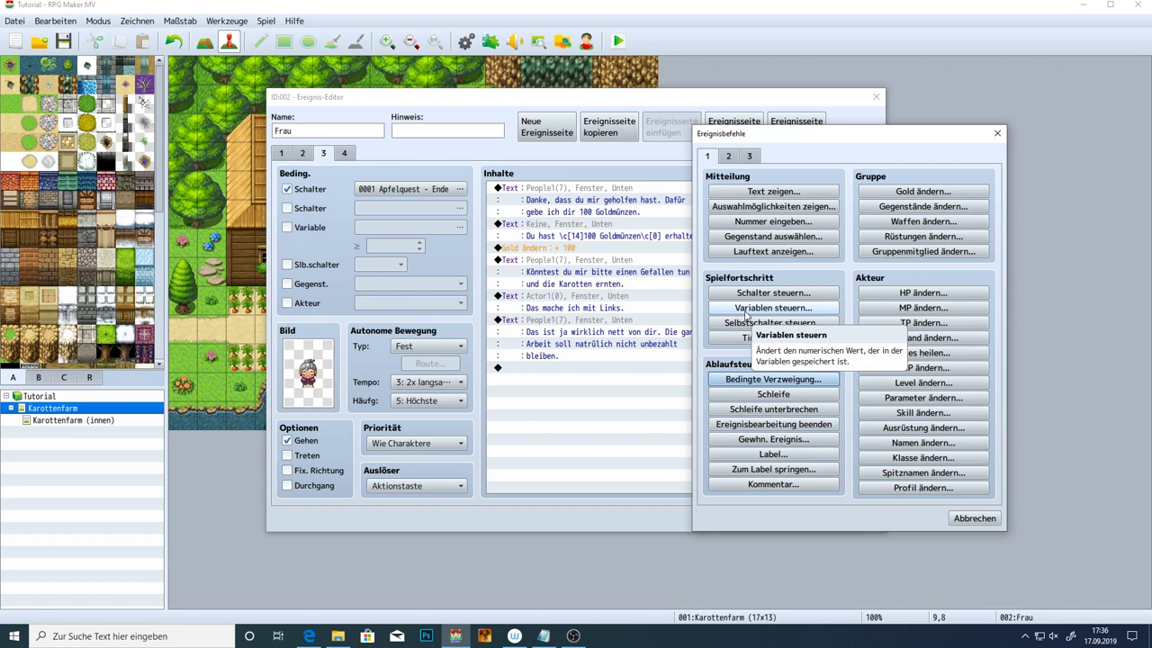
click(747, 311)
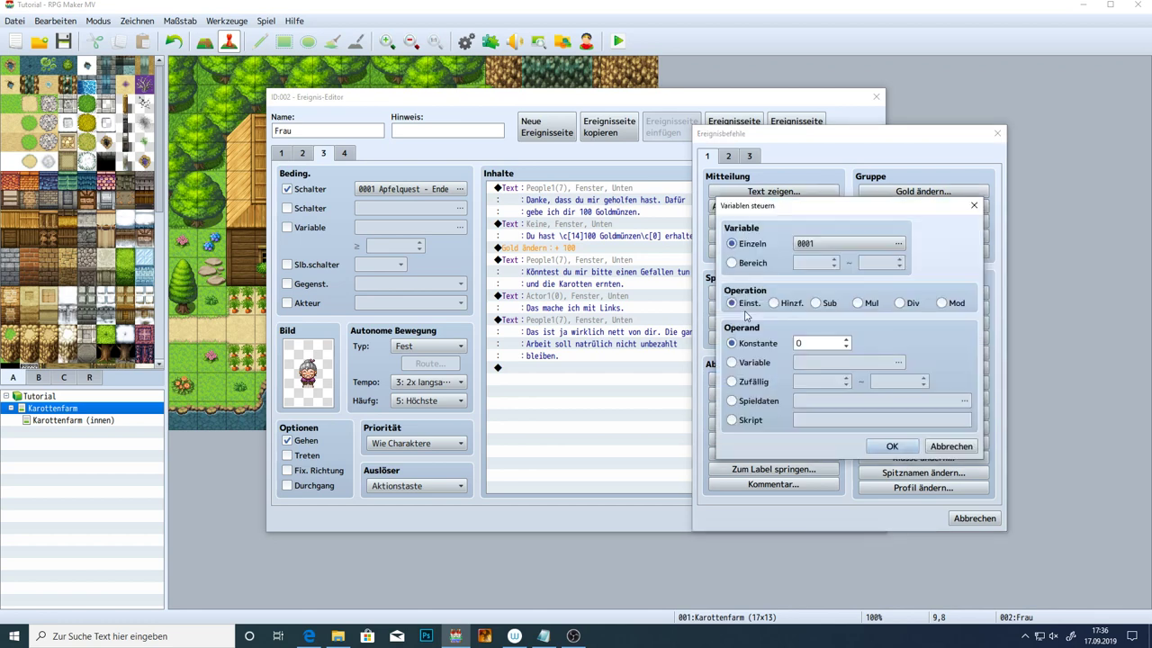
click(809, 347)
text(55)
text(123238723)
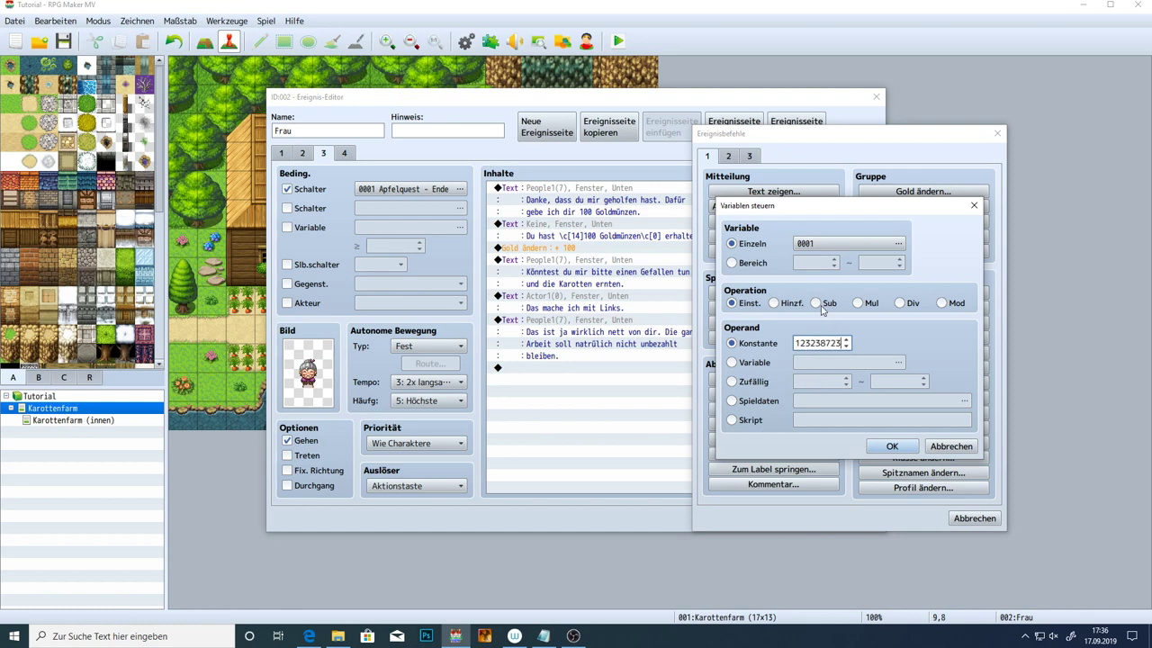
click(773, 303)
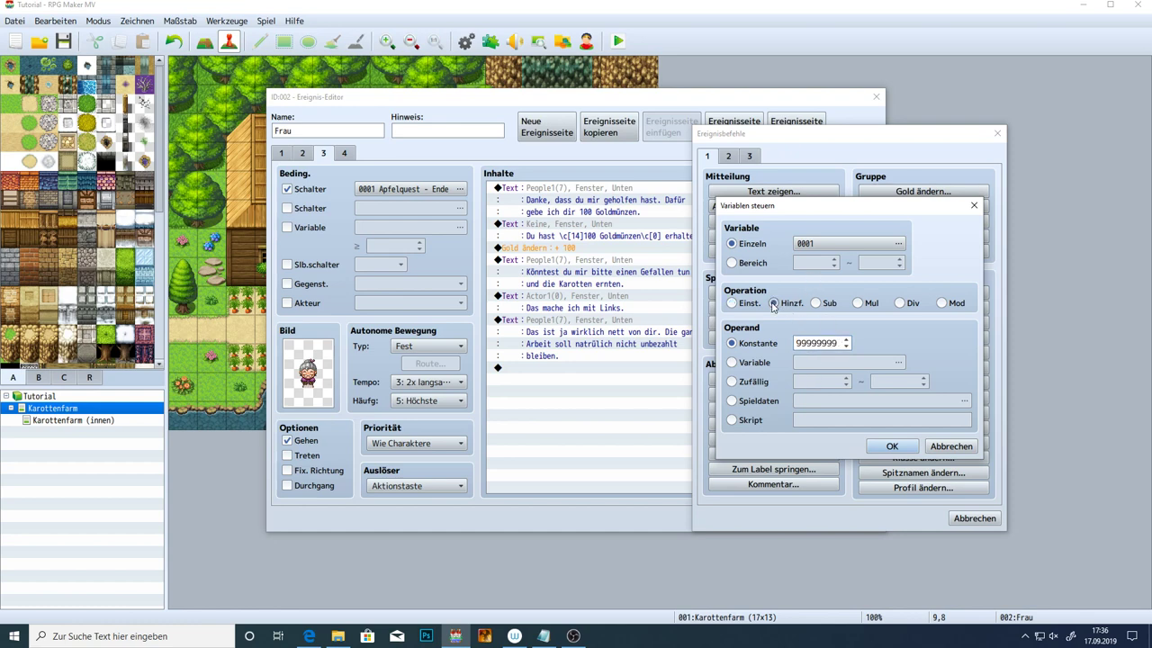
double_click(818, 343)
click(804, 345)
double_click(837, 340)
key(BackSpace)
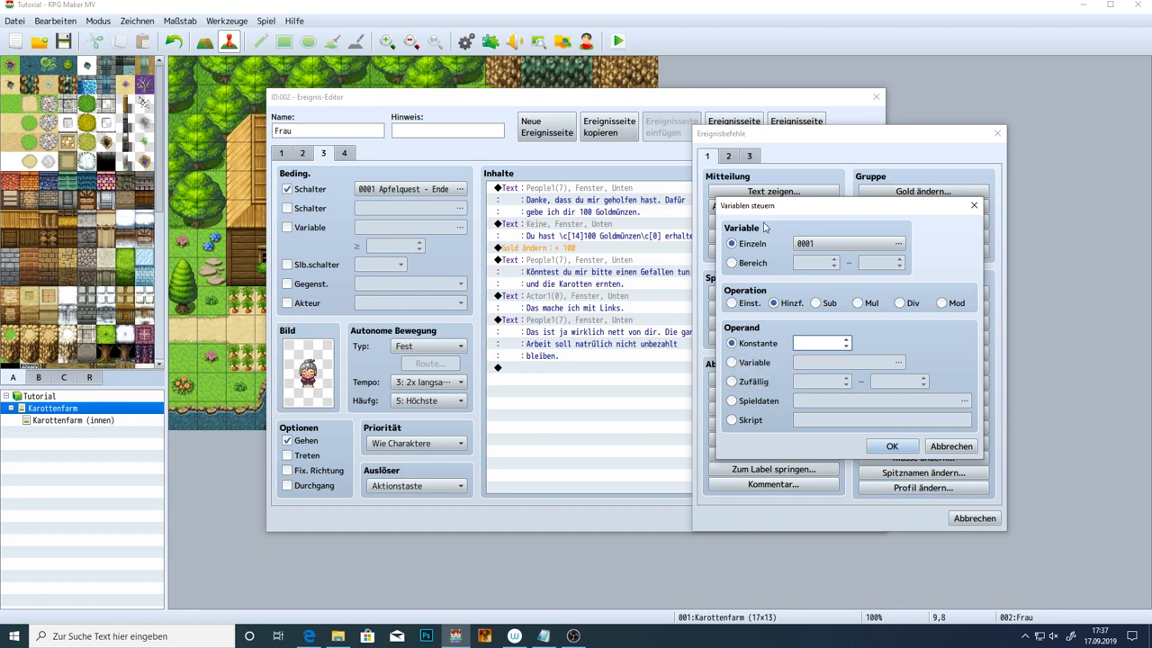
click(974, 205)
click(724, 292)
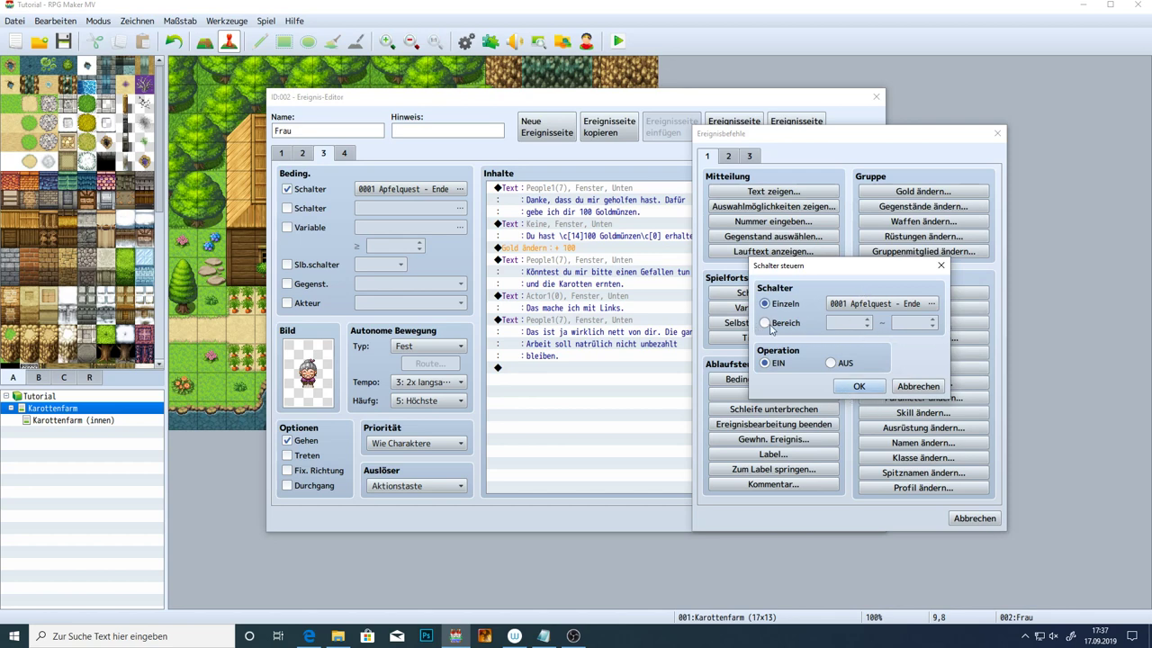
click(919, 388)
Add a command that sets single variable 0001, named "Karotten Quest", to the constant 0
click(735, 309)
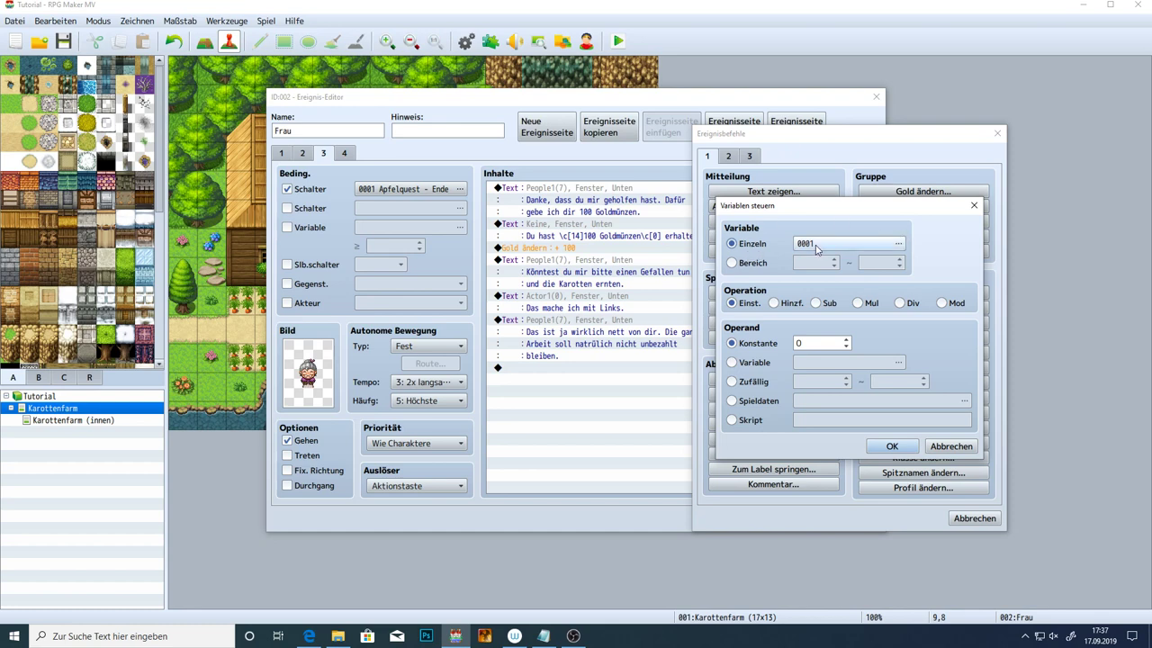
click(731, 263)
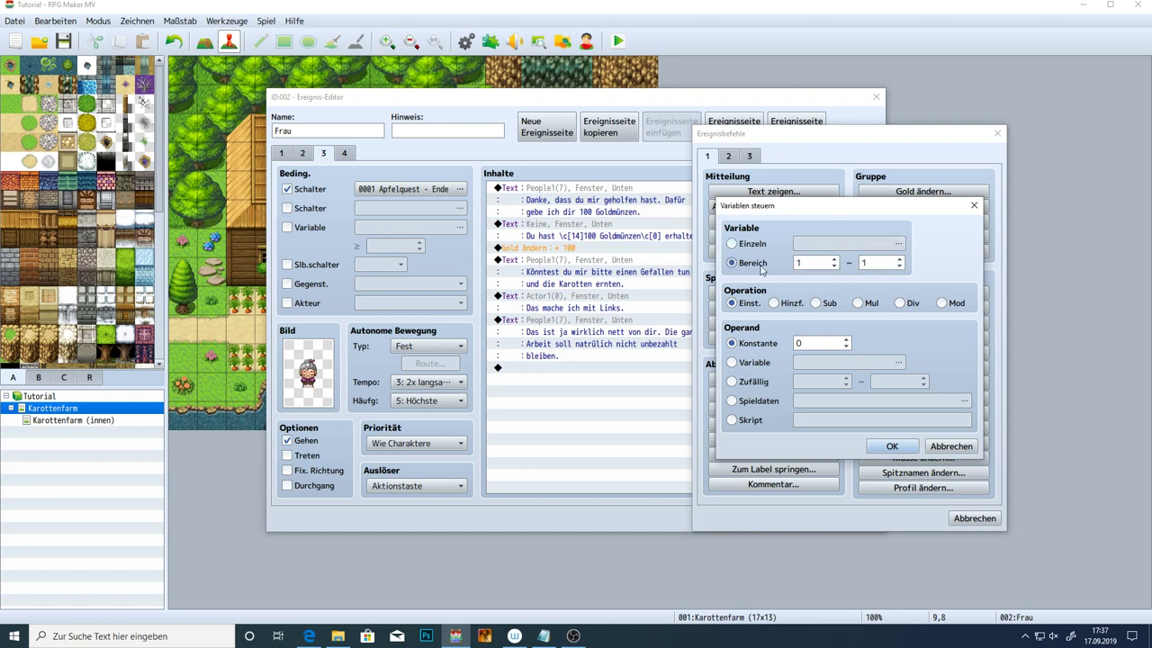
click(740, 243)
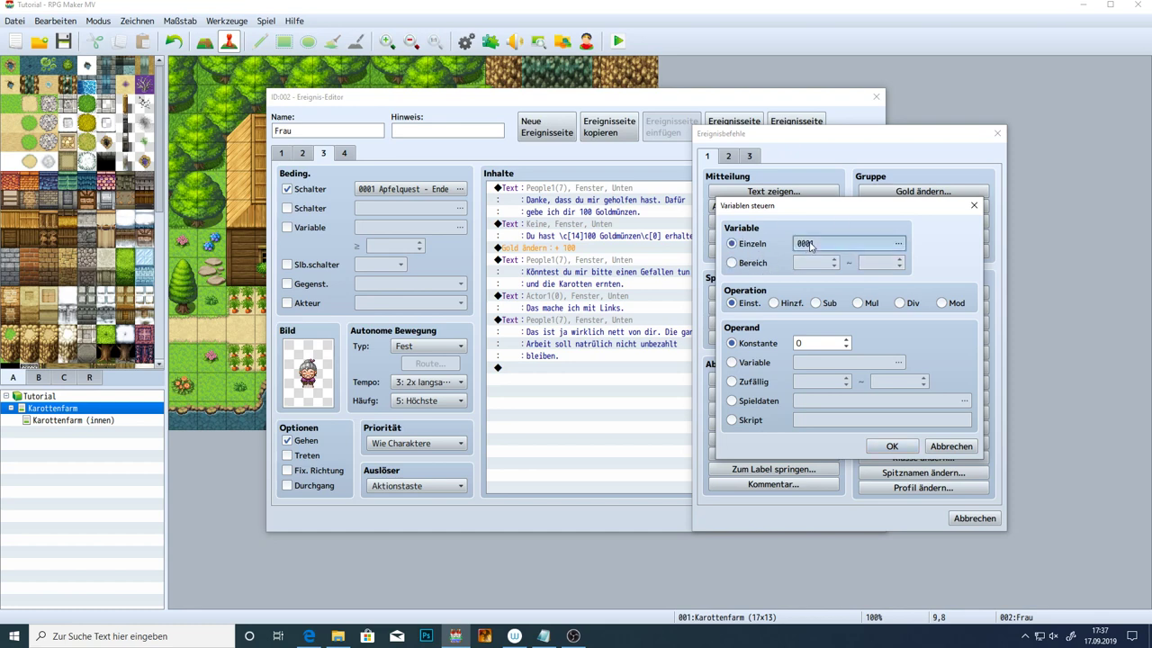
click(846, 243)
click(886, 450)
text(Karo)
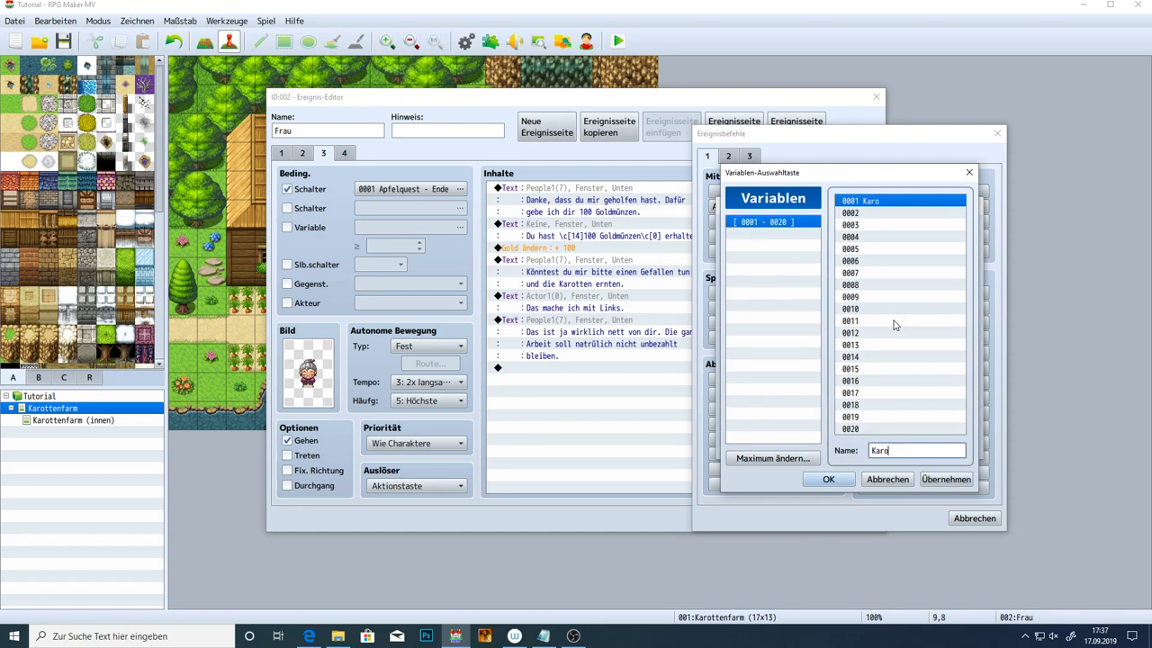
text(tten Quest)
click(946, 479)
click(828, 479)
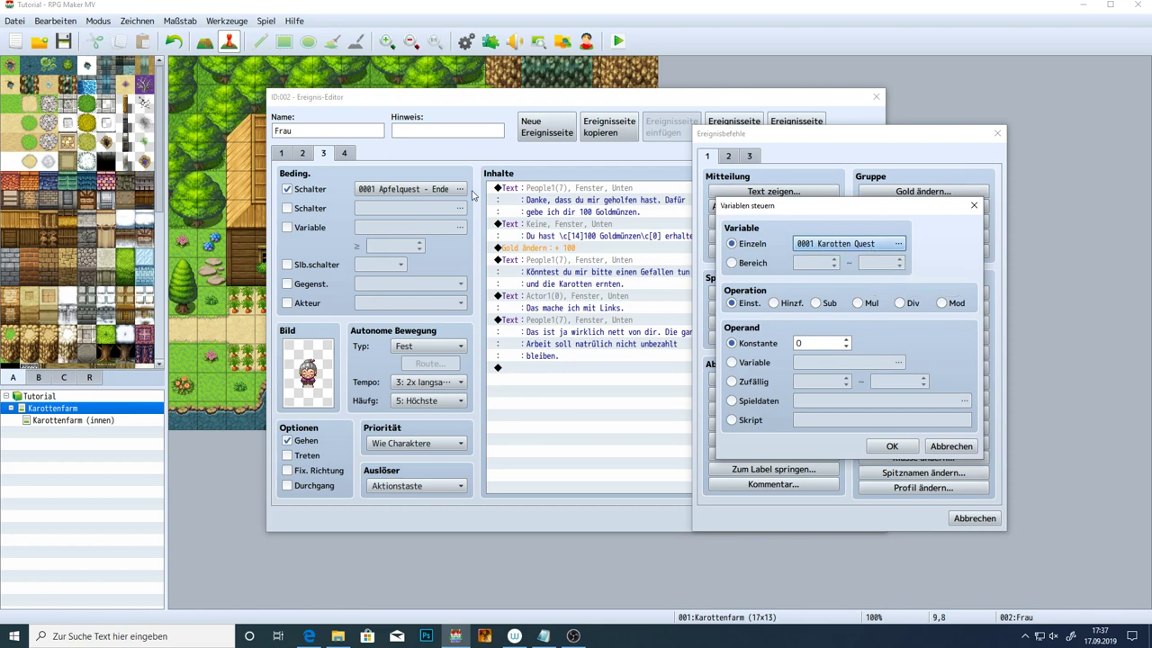
click(890, 447)
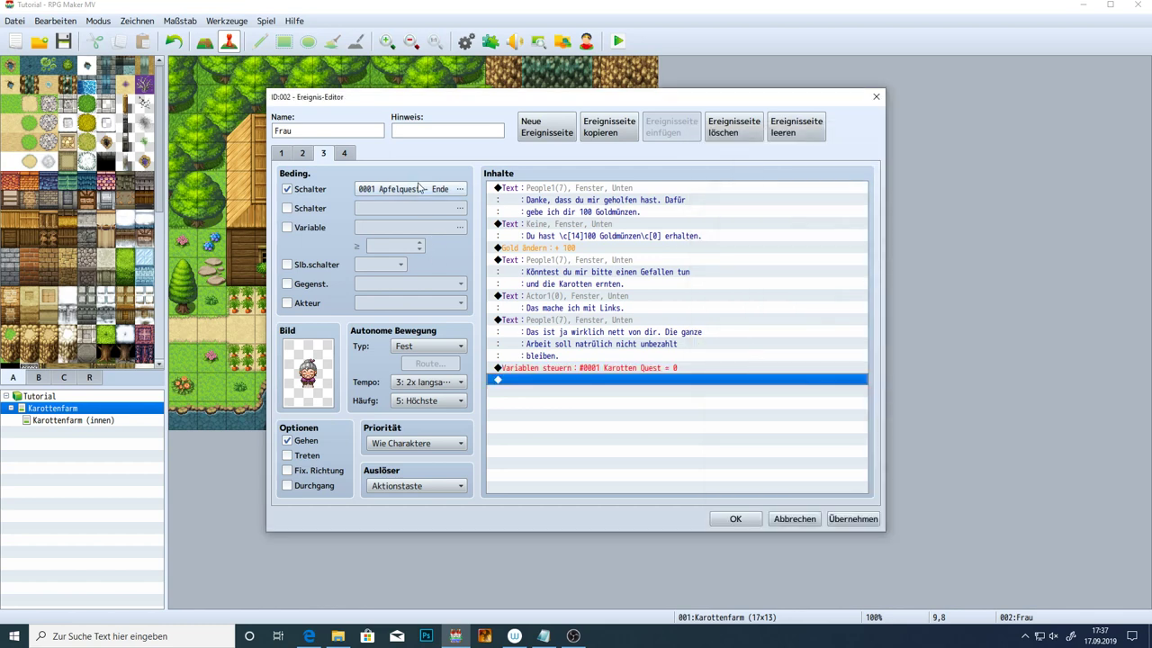
Check the switch used as page 3's condition and compare the conditions and contents of the event's other pages
click(419, 188)
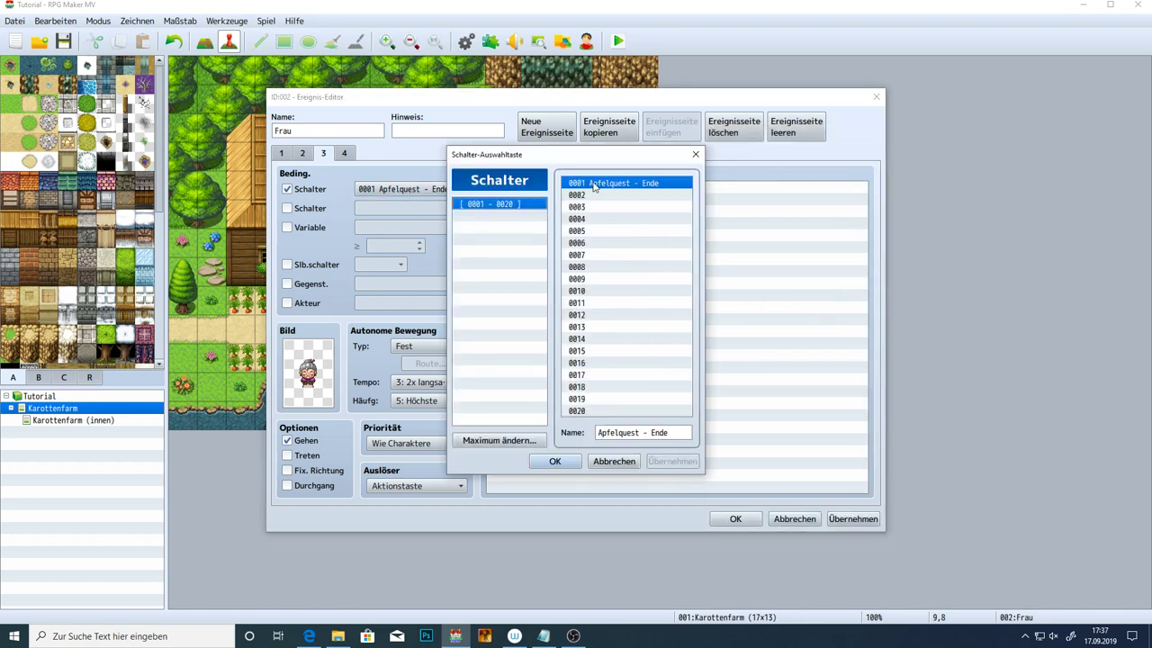
click(628, 461)
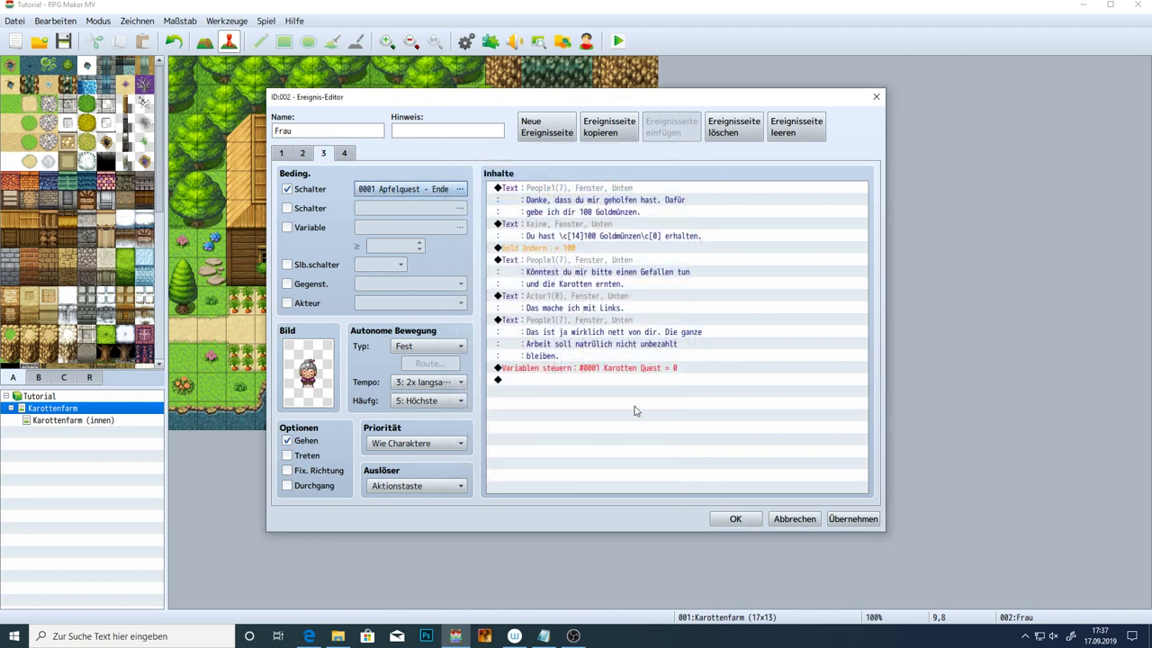
click(302, 153)
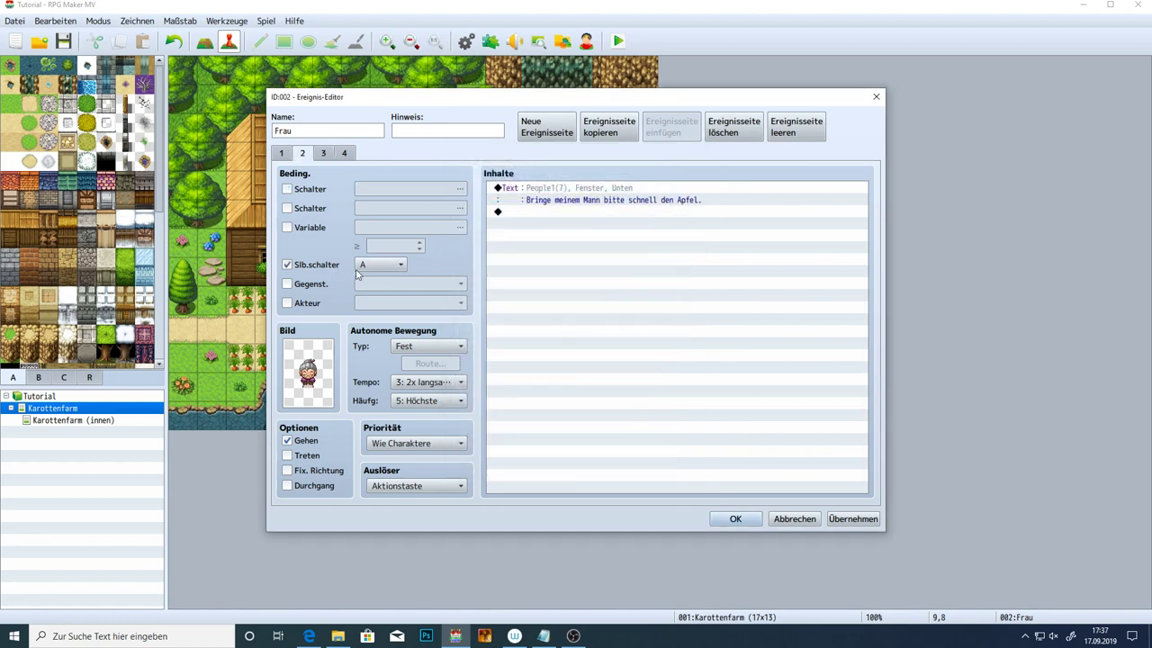
click(279, 153)
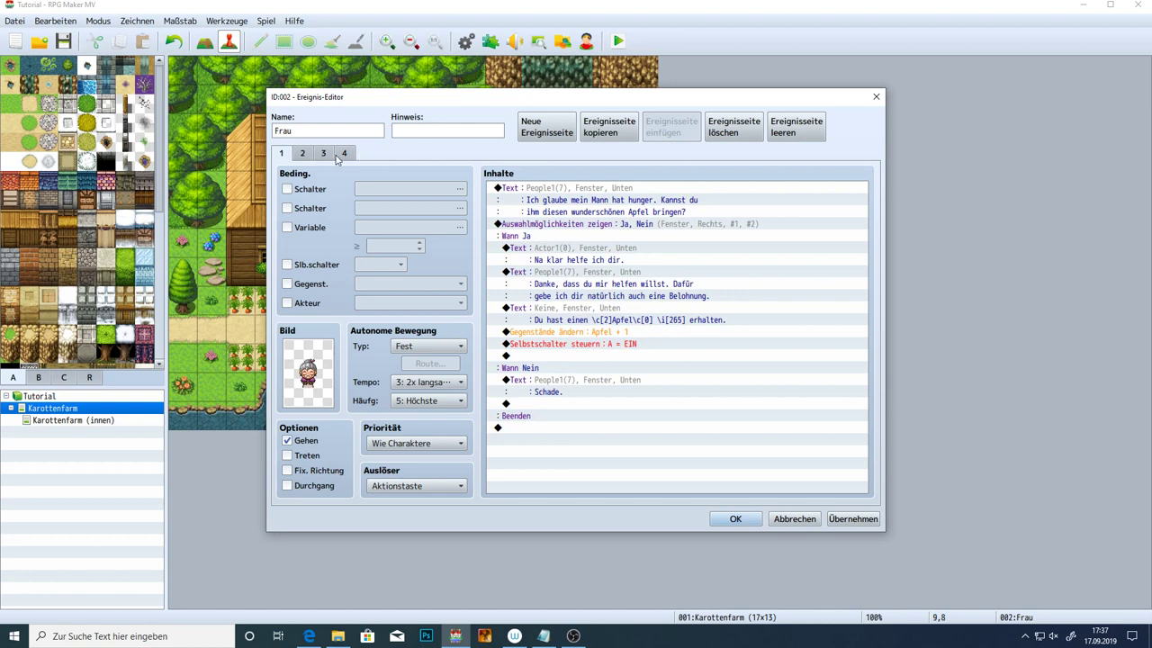
click(325, 153)
click(347, 155)
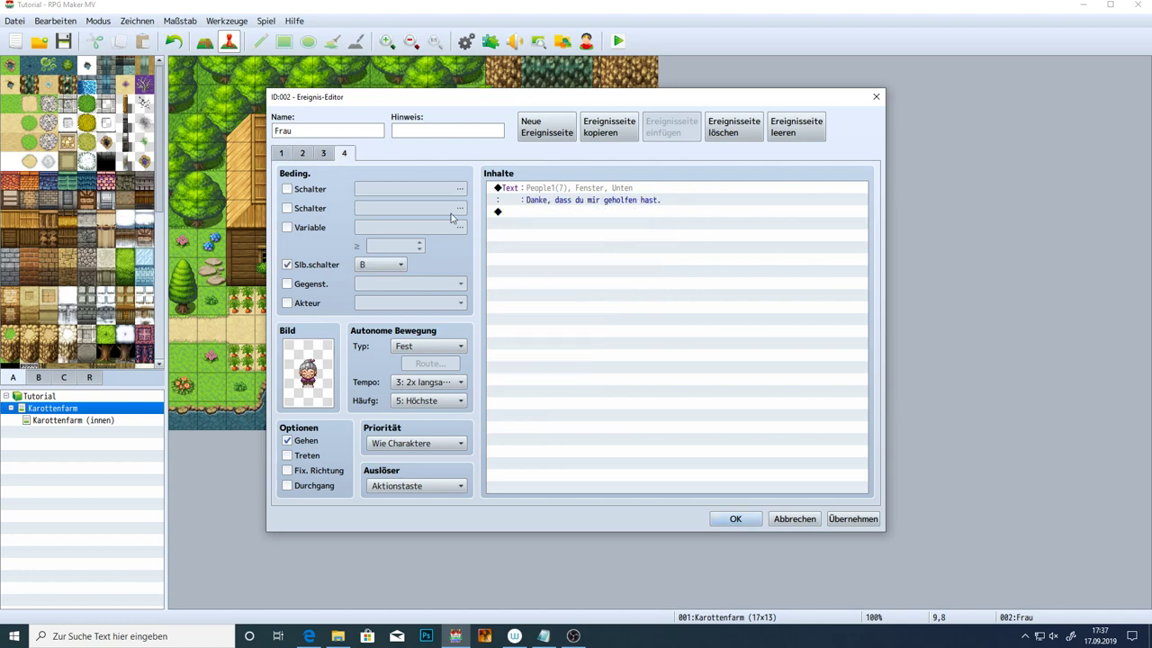
Reopen page 3's Karotten Quest variable command and look through its operations and operand types, ending on a constant
click(324, 153)
double_click(555, 369)
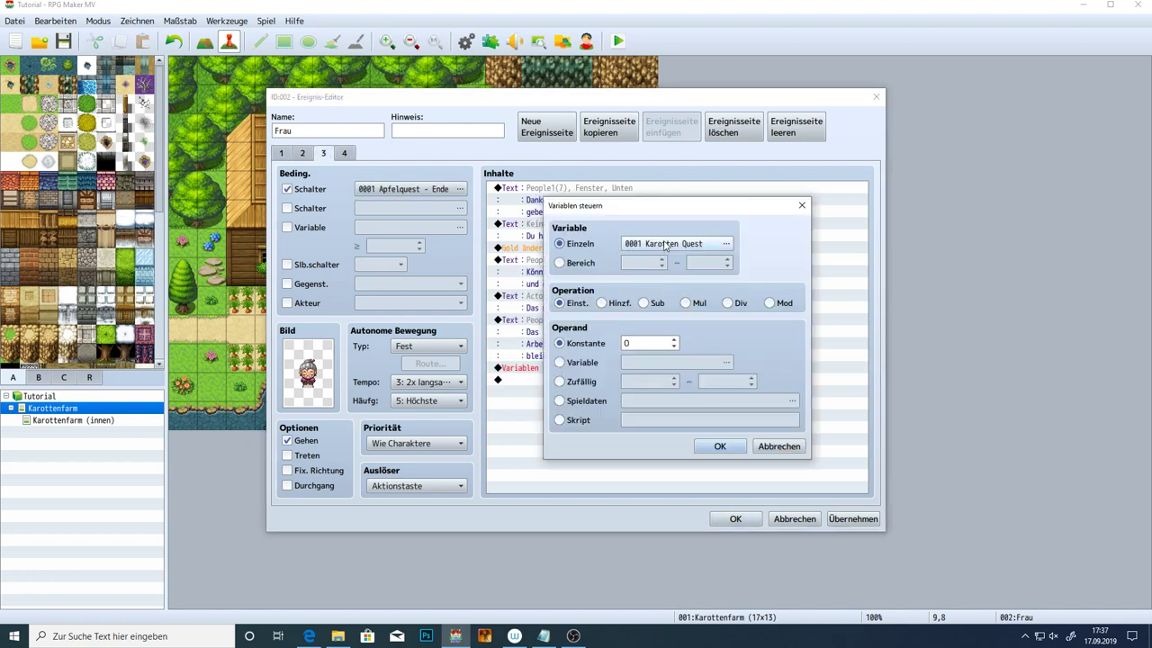
click(638, 343)
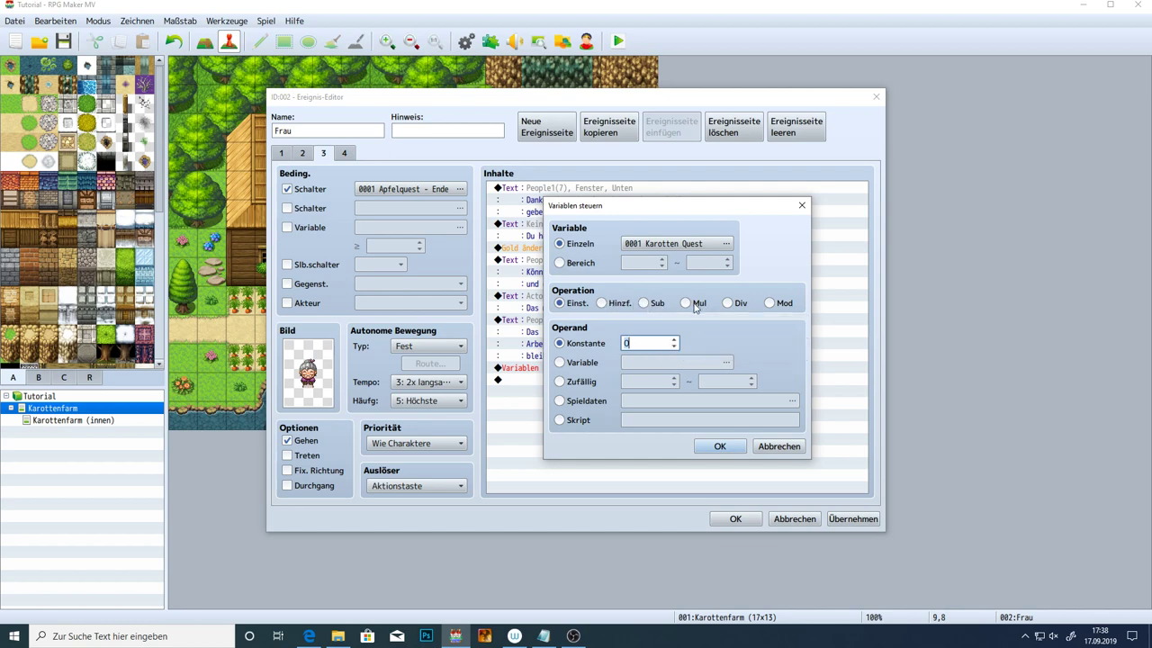
click(771, 306)
click(580, 305)
click(563, 381)
click(567, 404)
click(565, 420)
click(579, 344)
Set the Karotten Quest variable command to add (Hinzf.) the constant 10
click(607, 304)
click(647, 344)
key(BackSpace)
text(1)
scroll(646, 343, up, 8)
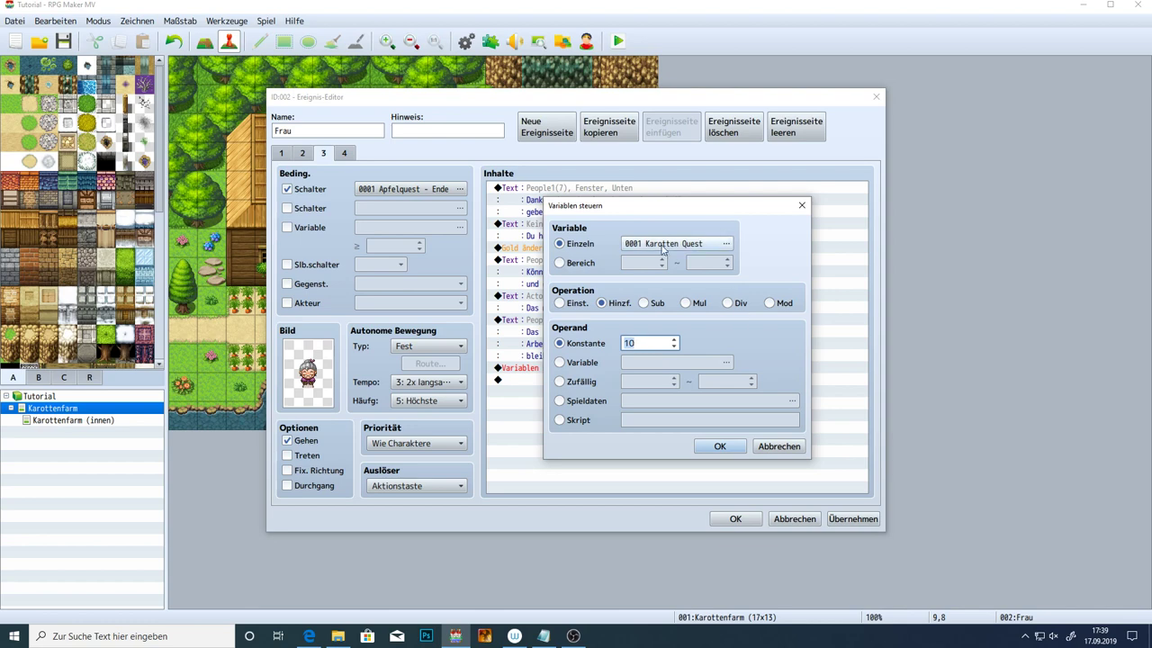
click(628, 341)
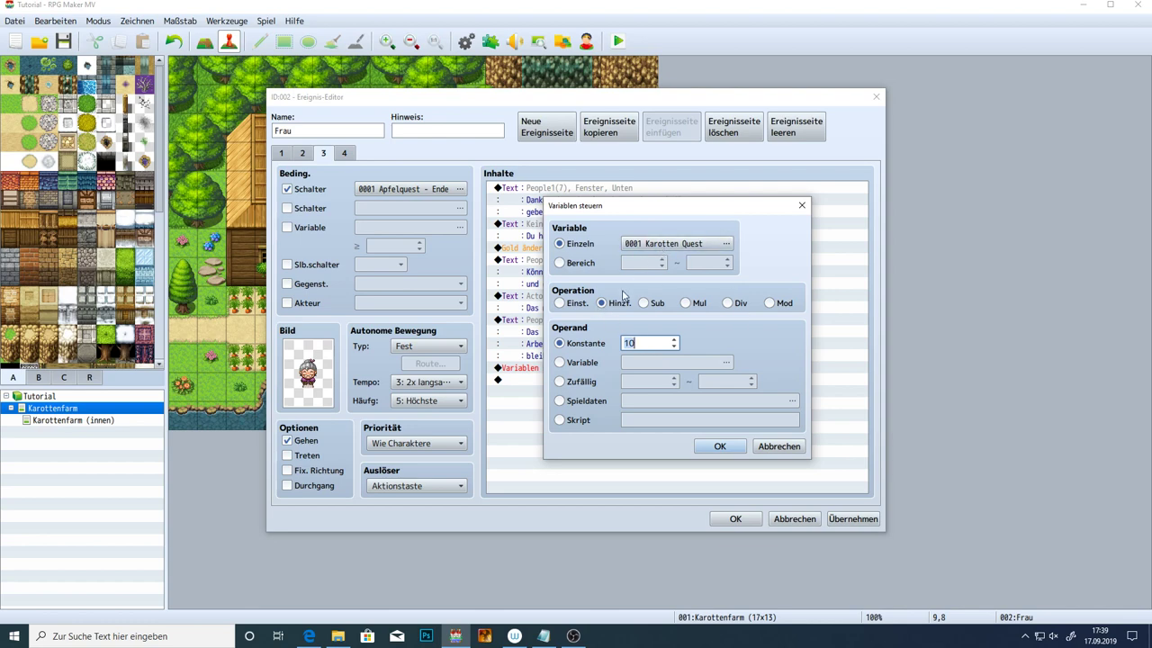
Try the Sub, Mul, Div and Mod operations with the constant 10
click(644, 304)
click(687, 304)
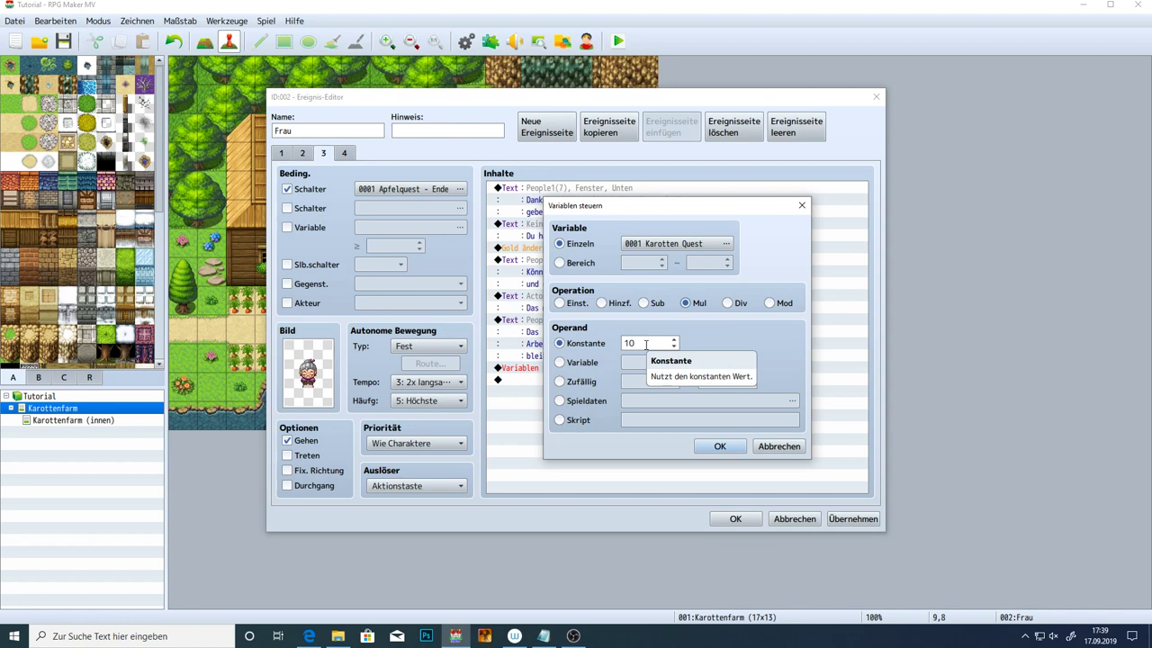
click(732, 306)
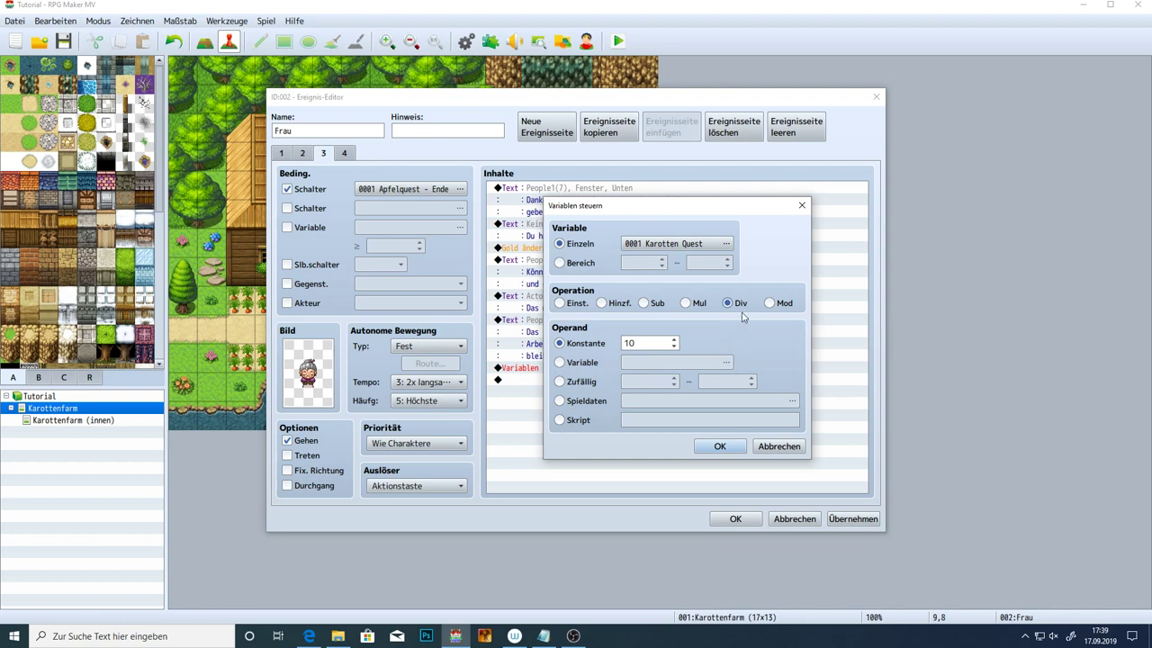
click(771, 303)
Lower the constant to 2 and try it with the Div and Mod operations
scroll(636, 342, up, 1)
scroll(648, 340, down, 13)
text(2)
click(727, 303)
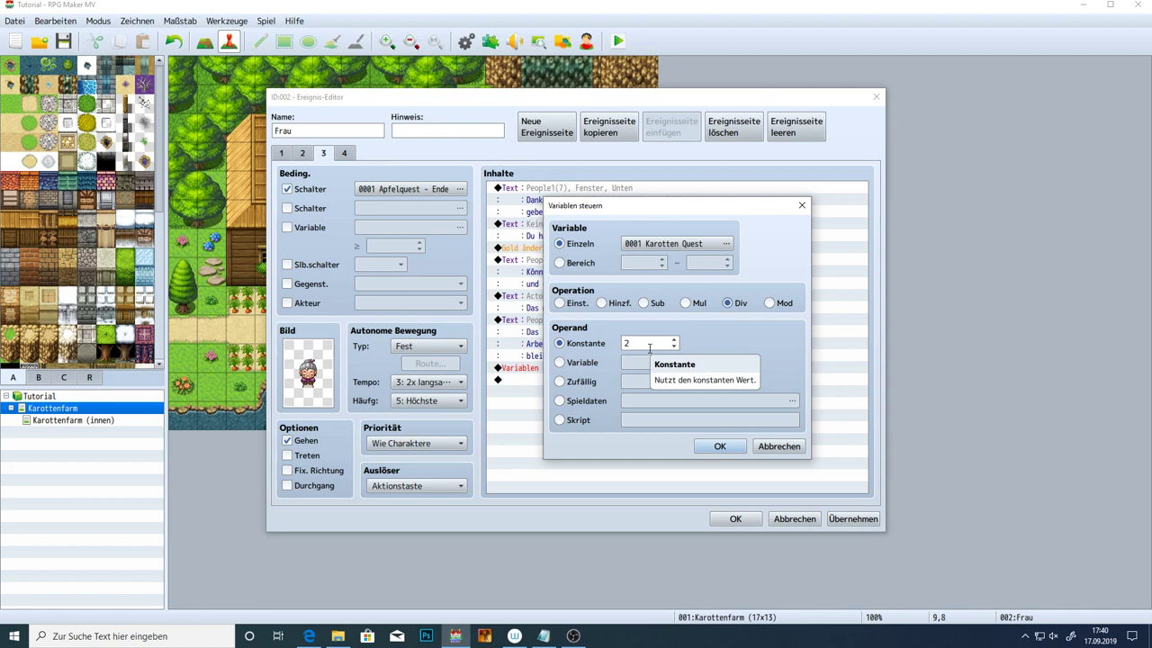
click(769, 303)
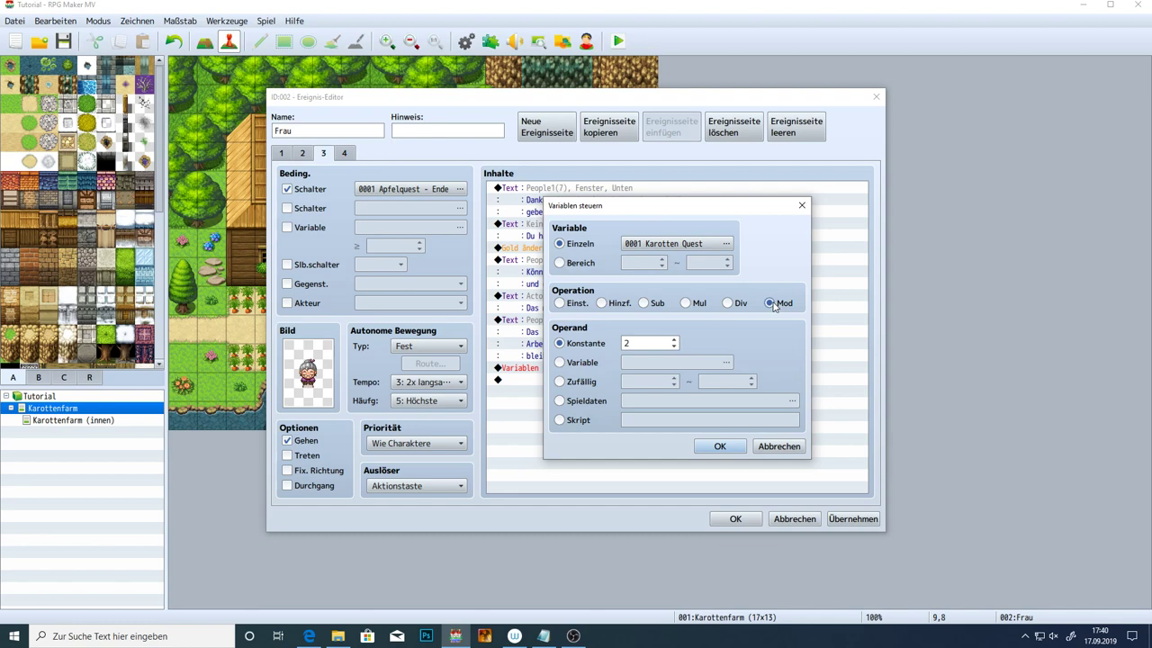
mouse_move(773, 306)
Return the operation to Einst. and try several constants, ending with 1
click(561, 304)
double_click(667, 345)
text(8)
double_click(667, 345)
text(-1)
text(0)
double_click(667, 345)
text(1)
double_click(644, 348)
click(645, 347)
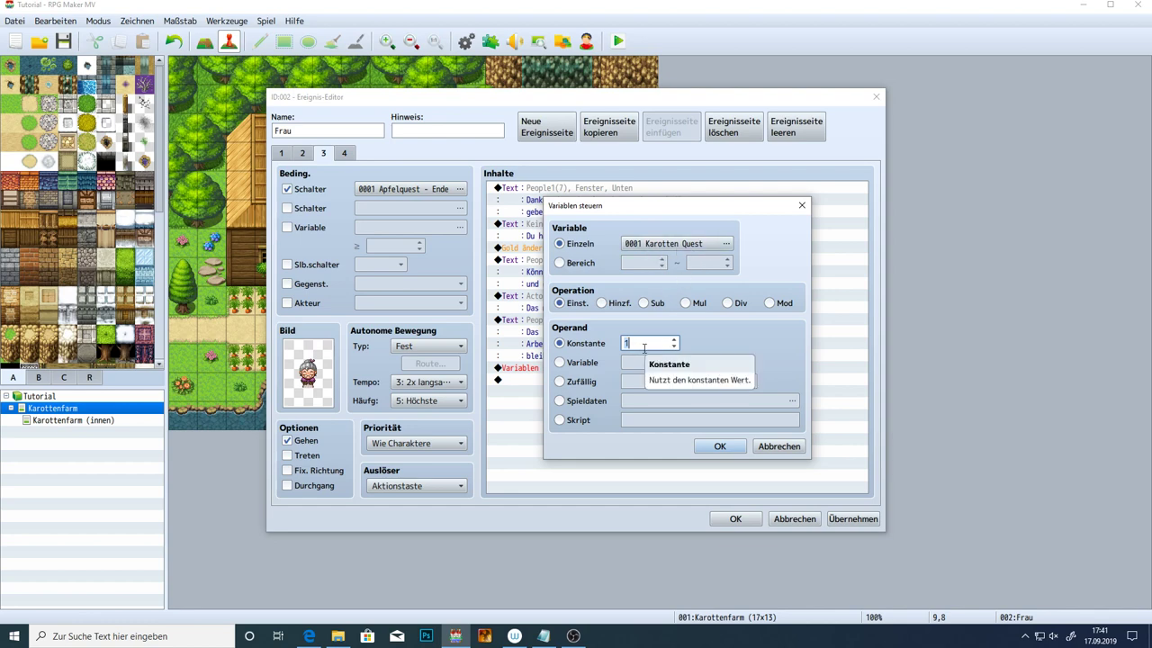
Use variable 0001 Karotten Quest as the operand, compare the operations and select Hinzf
click(570, 364)
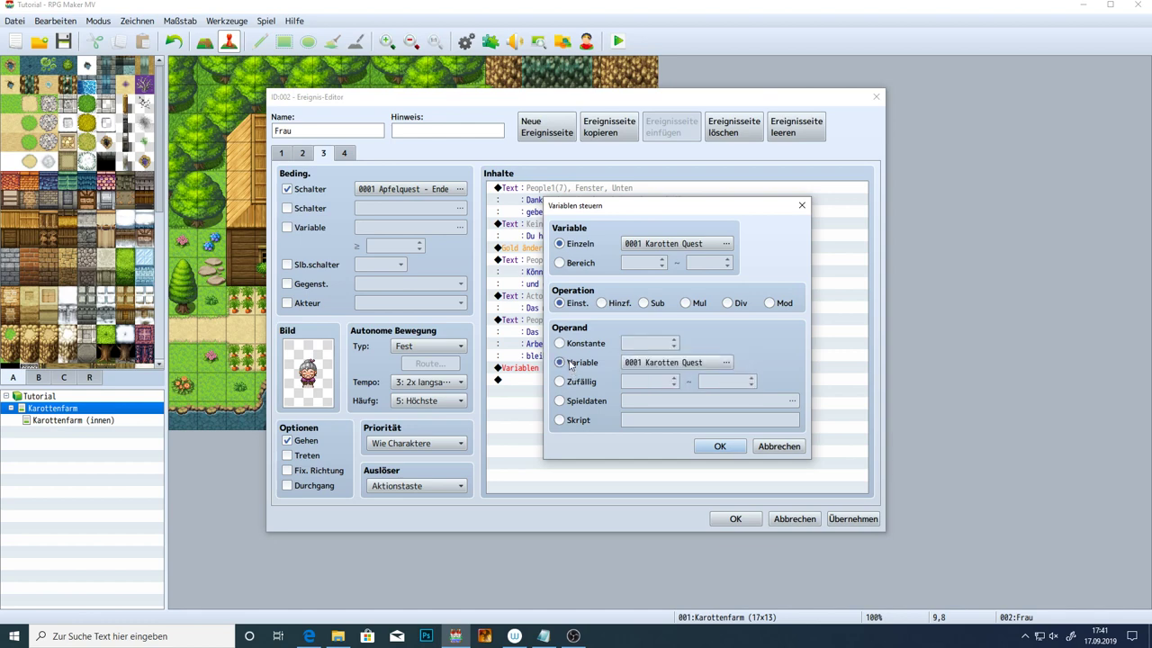
click(616, 304)
click(644, 304)
click(686, 303)
click(727, 303)
click(567, 305)
click(644, 304)
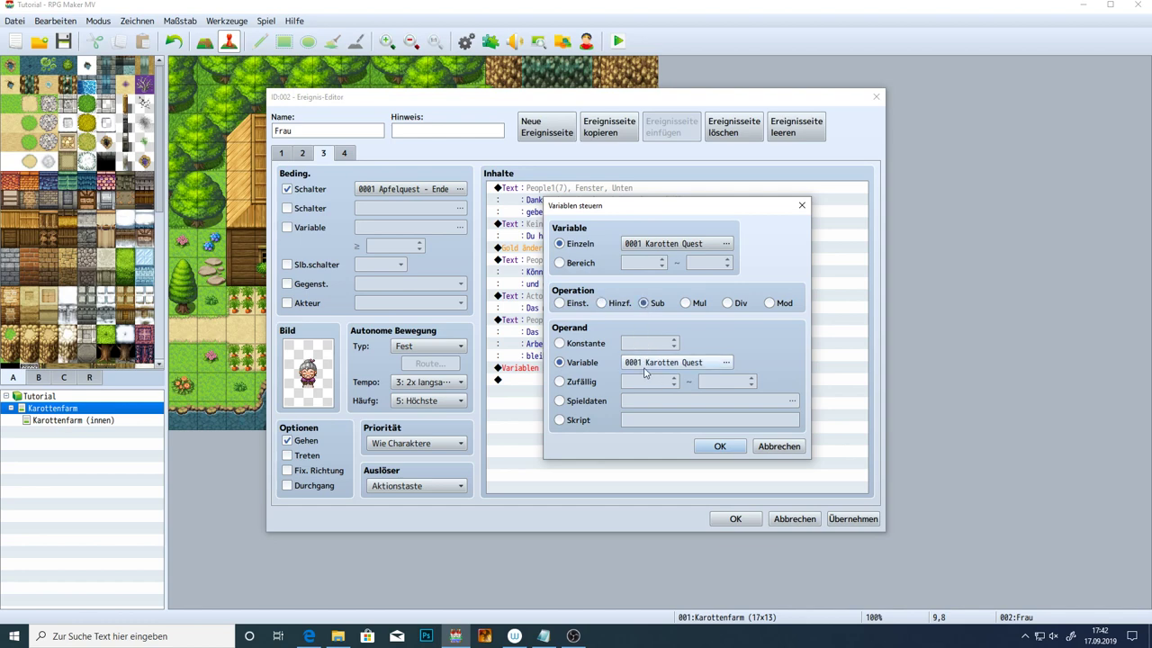
click(602, 304)
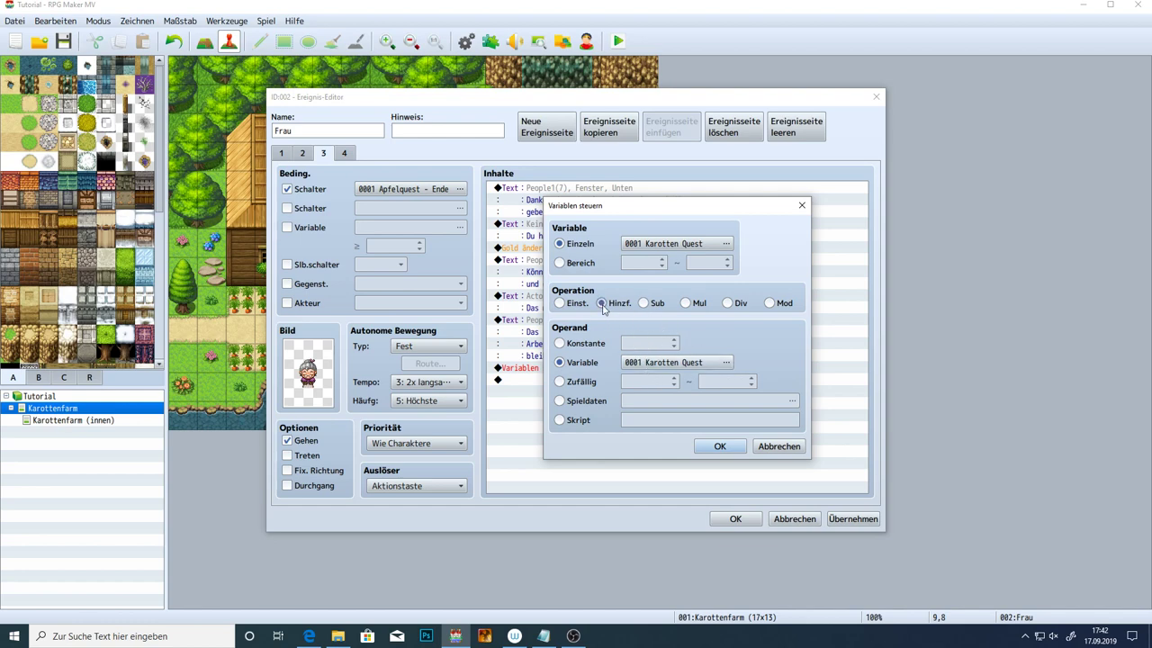
Switch the operand to a random value (Zufällig) between 0 and 10
click(572, 384)
double_click(644, 382)
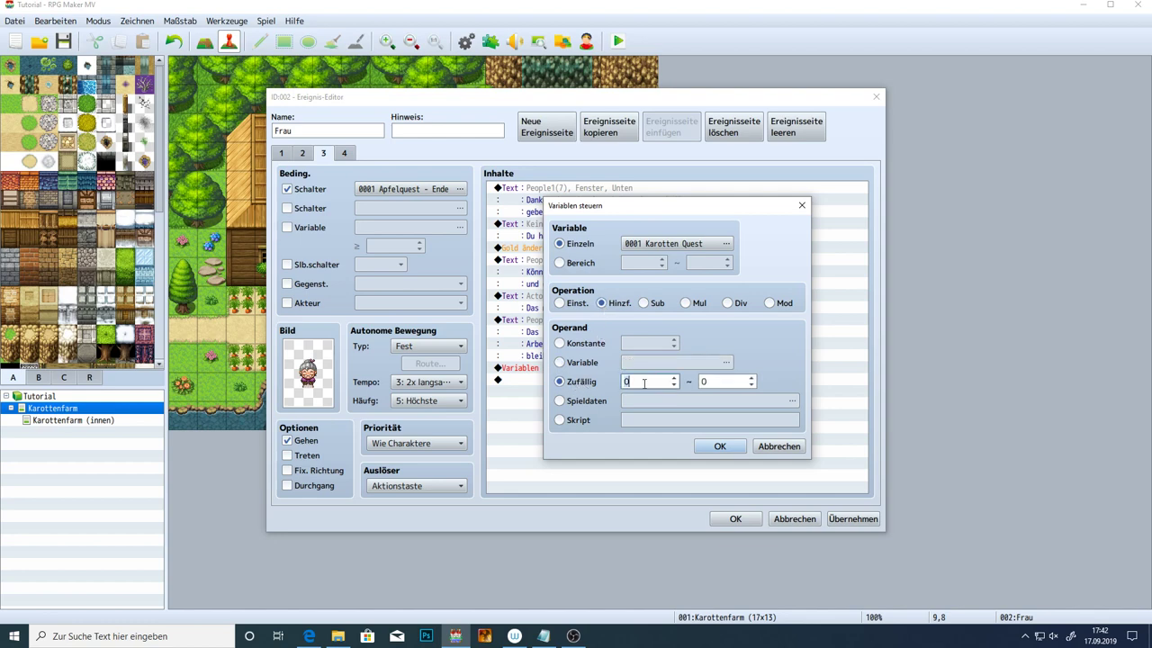
double_click(731, 378)
double_click(652, 382)
double_click(705, 381)
text(10)
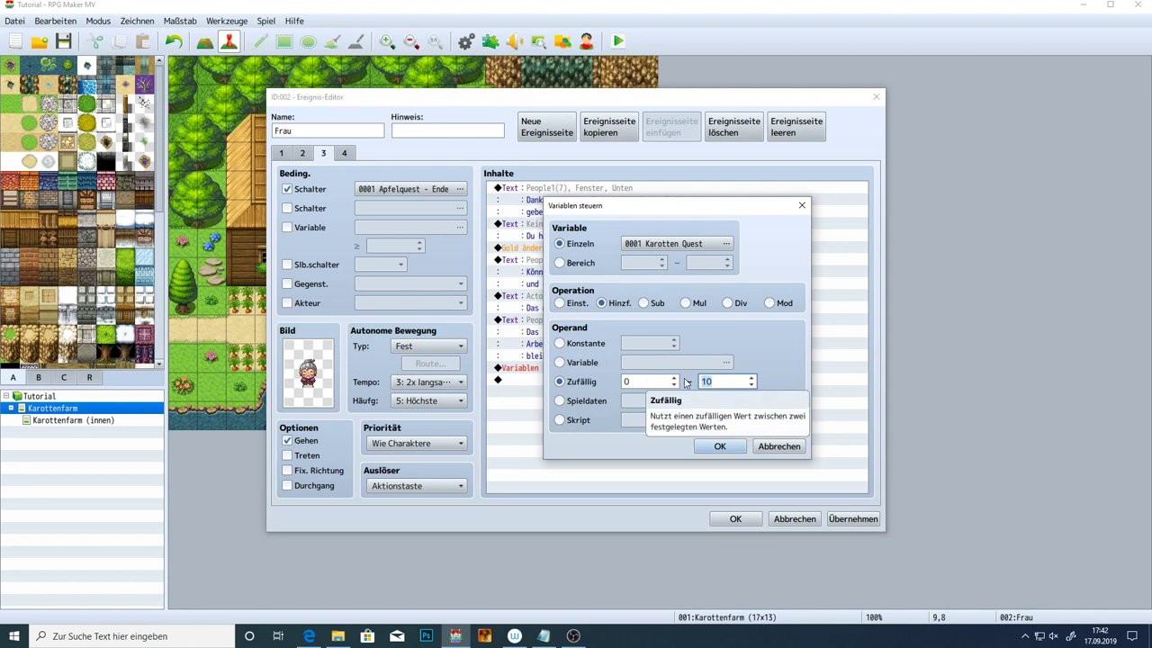
Try a random range from 43124 to 107675, then shorten the lower limit to 4 and clear the upper one
click(719, 380)
text(06)
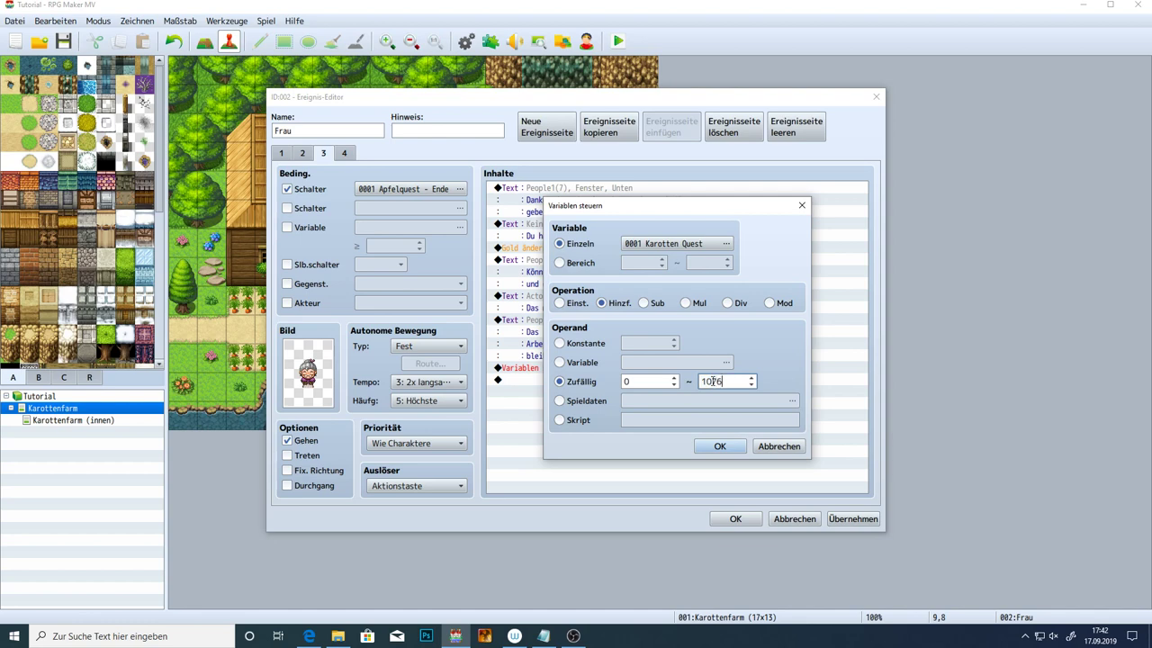
click(643, 381)
key(BackSpace)
text(43124)
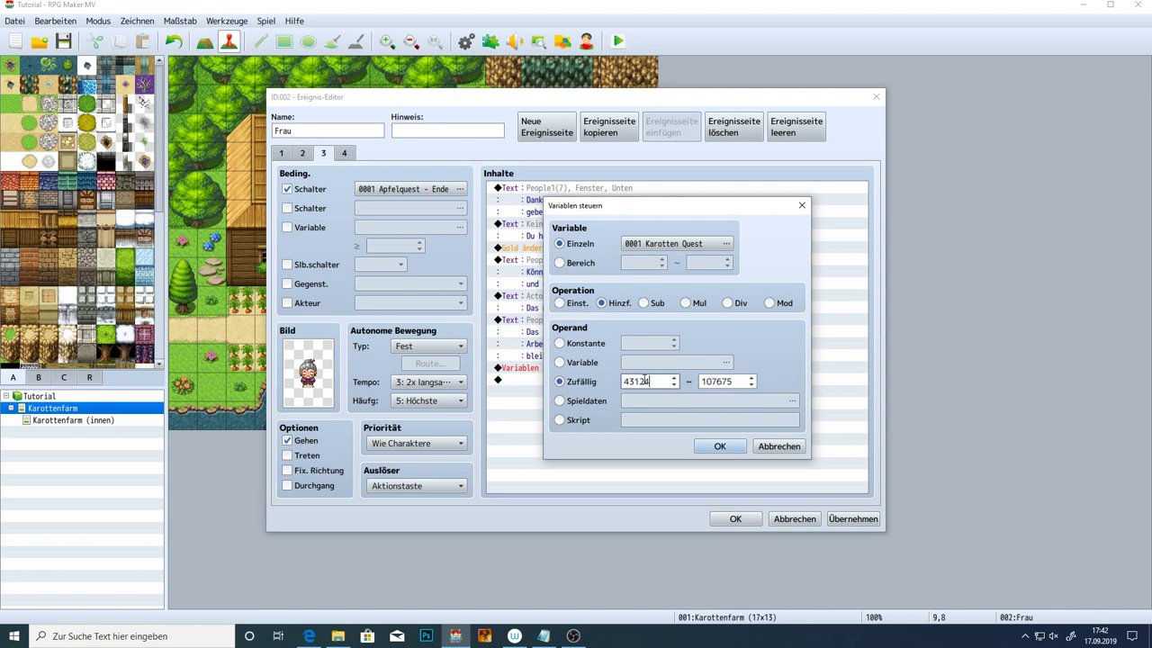
key(BackSpace)
key(BackSpace)
key(BackSpace)
key(Tab)
key(BackSpace)
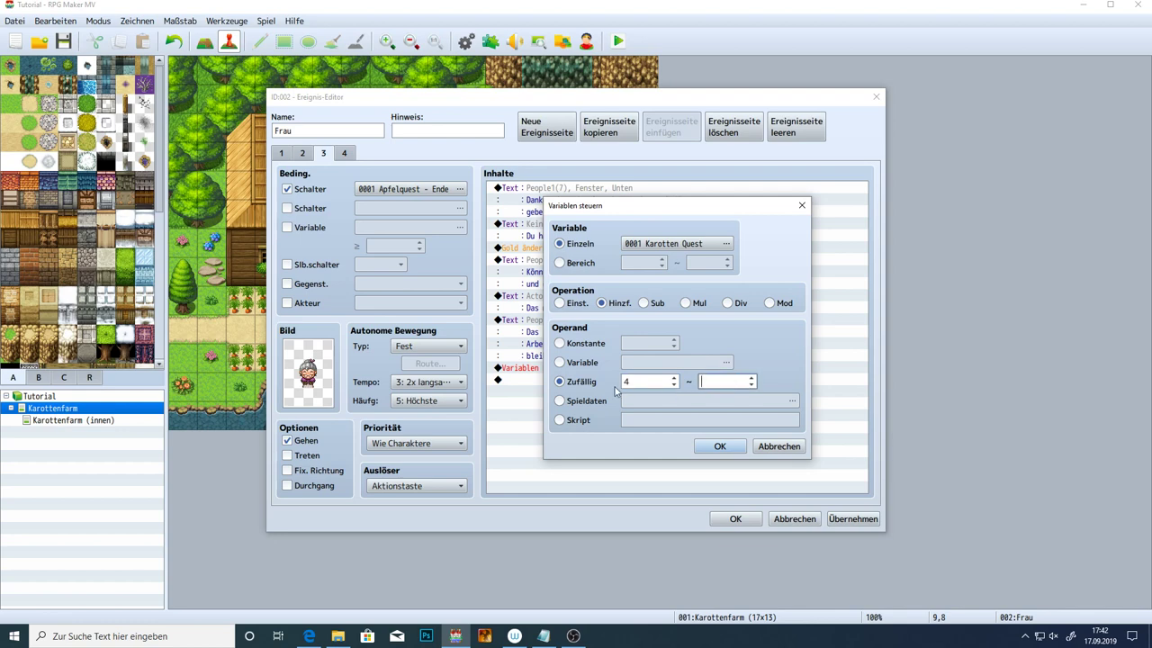
Set the operand to game data (Spieldaten), using the owned quantity of item 0005 Apfel, and accept it
click(581, 402)
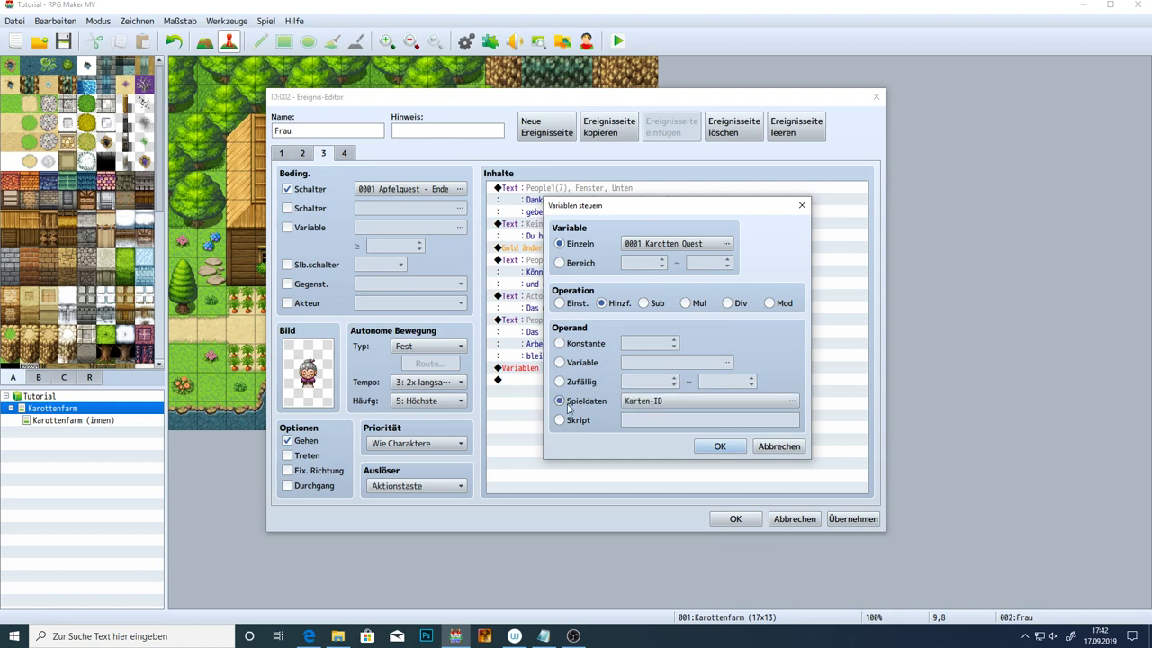
click(644, 404)
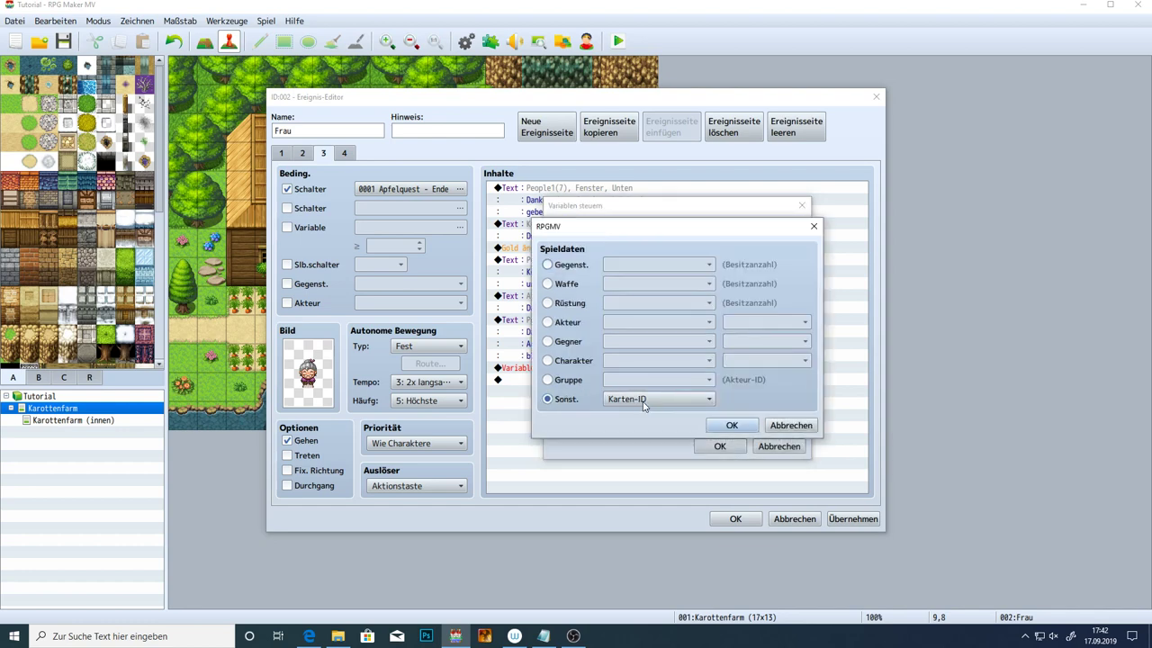
click(572, 268)
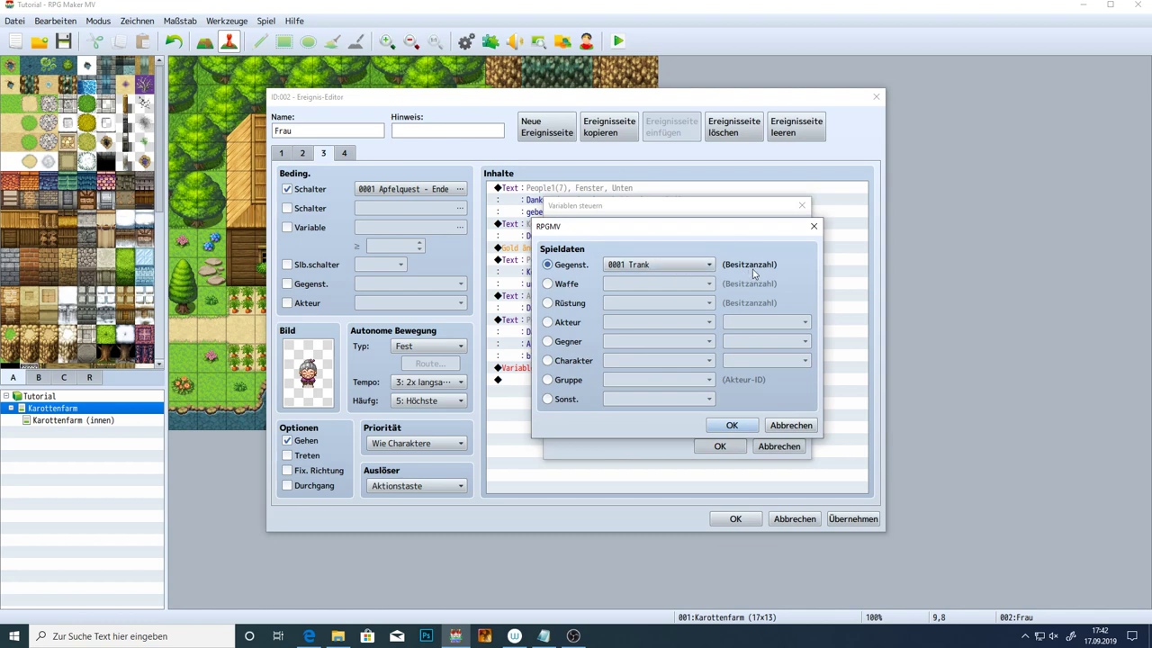
click(630, 265)
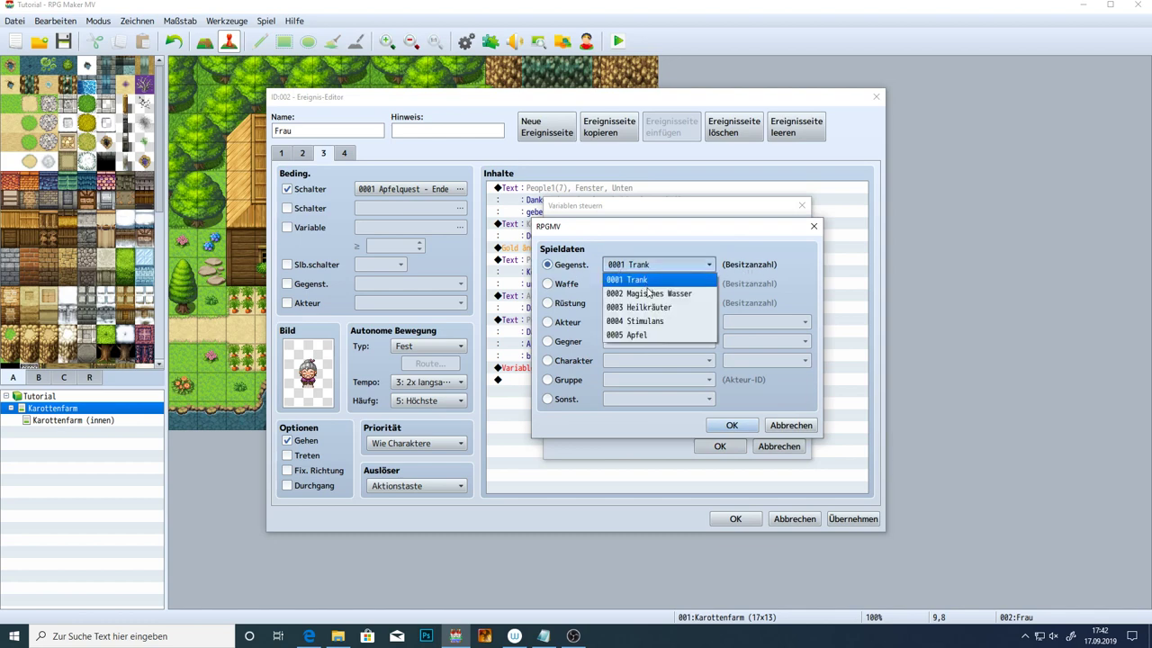
click(652, 336)
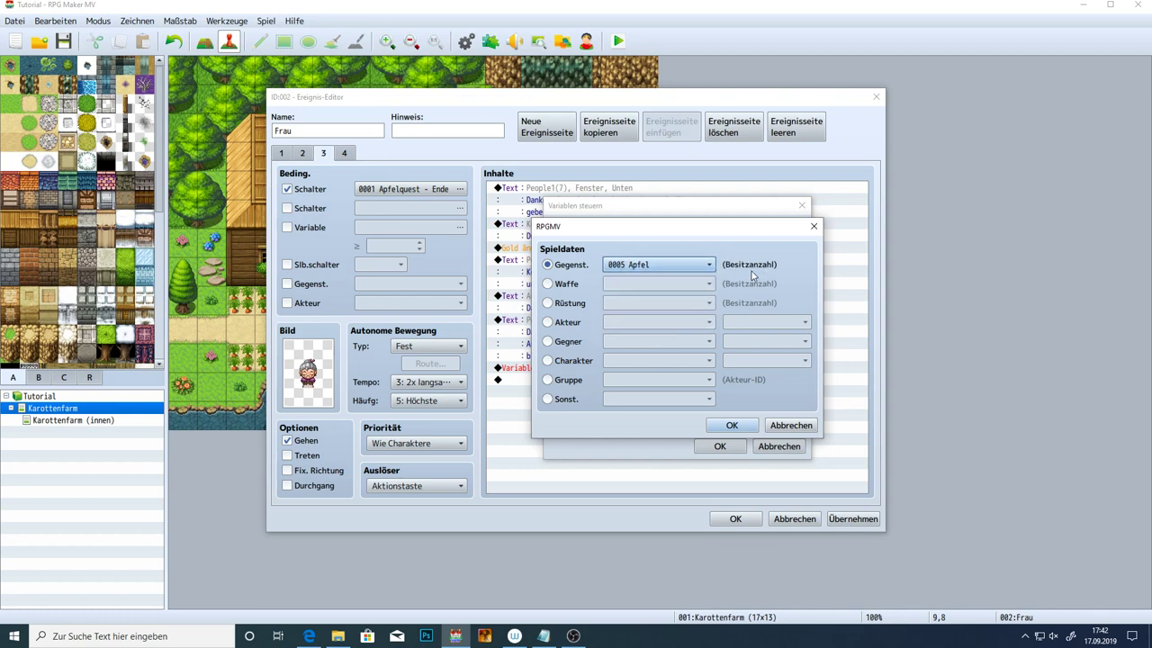
click(566, 286)
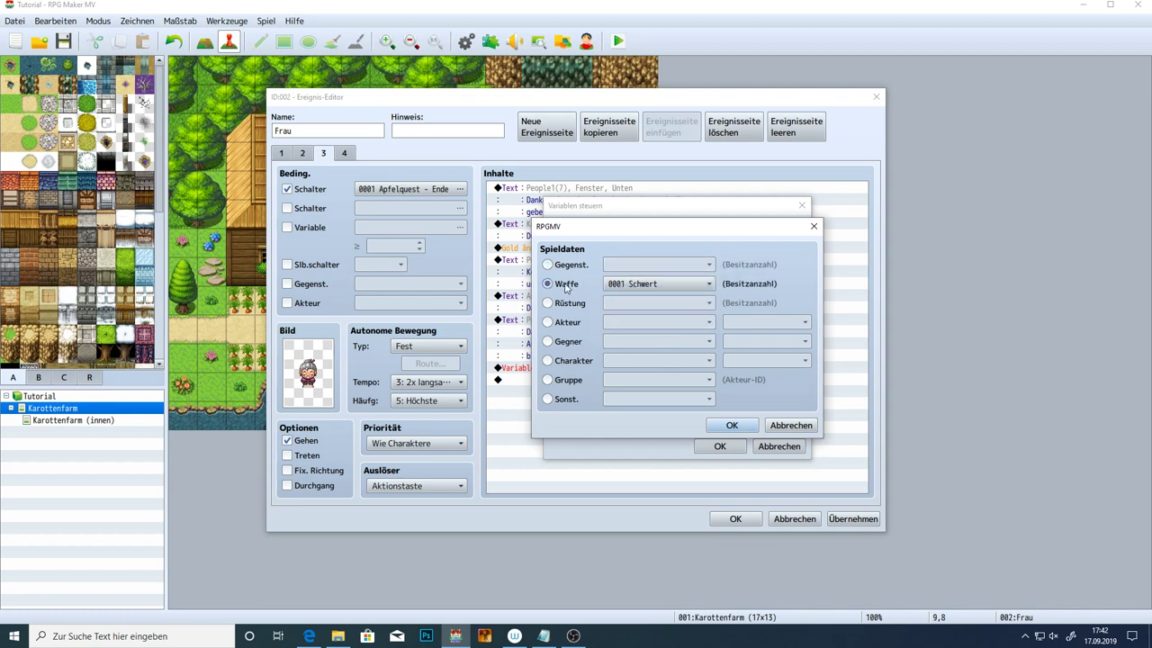
click(547, 264)
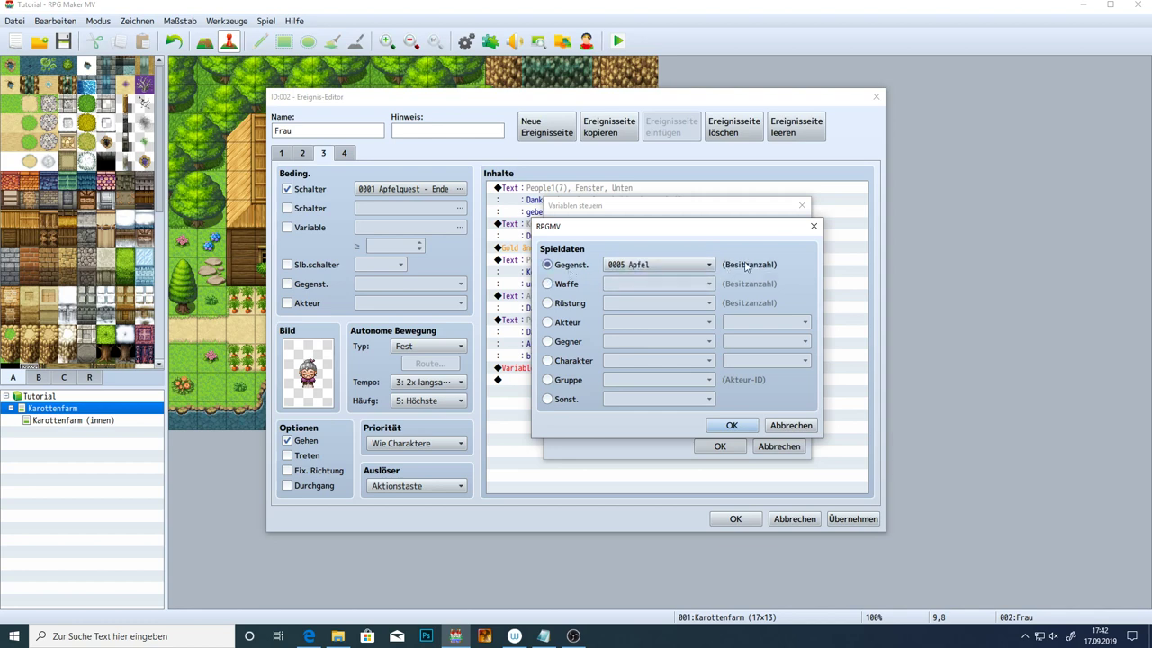
click(551, 286)
click(574, 266)
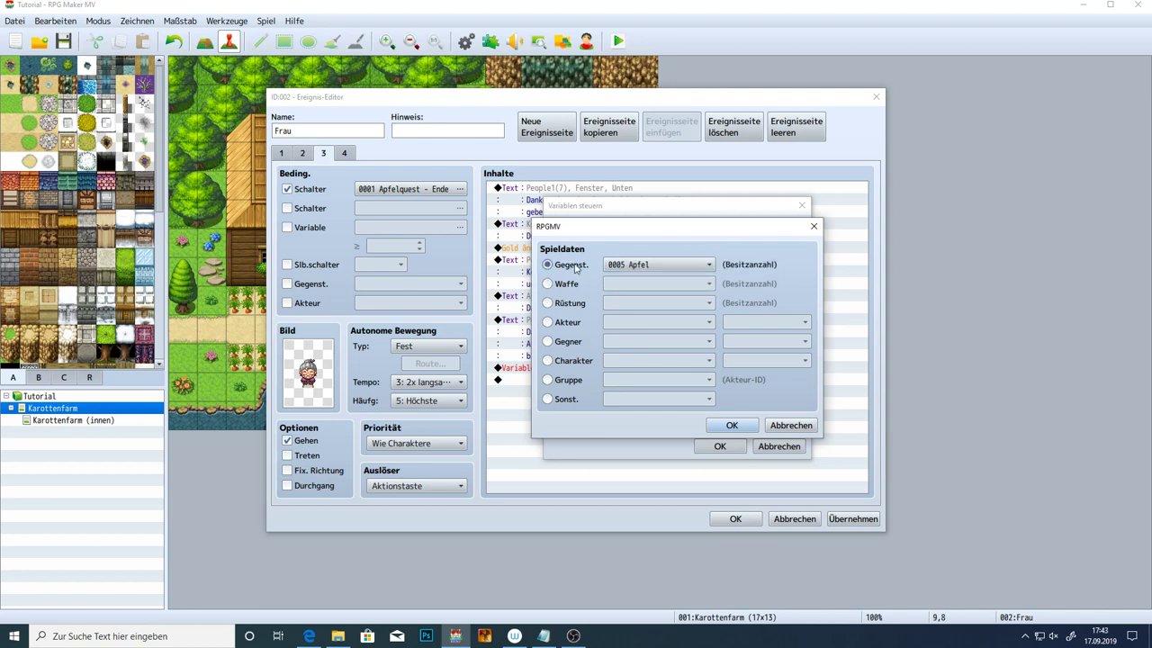
click(742, 424)
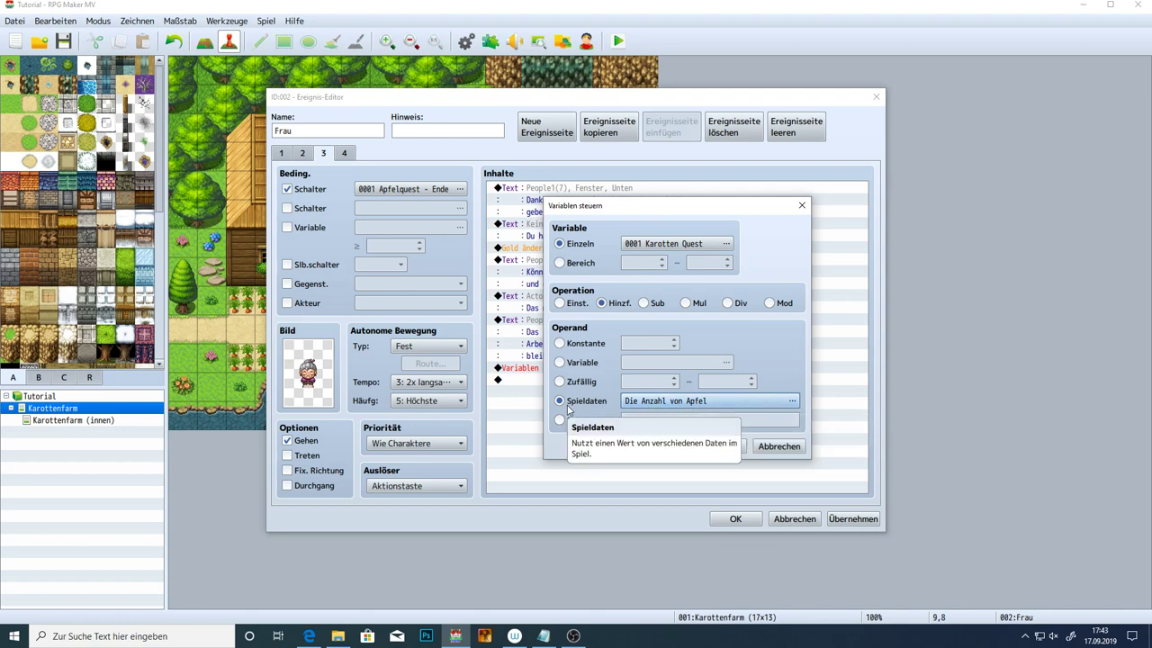
Reopen the game data selection and try item 0001 Trank, then the weapon and armour quantities as sources
click(630, 401)
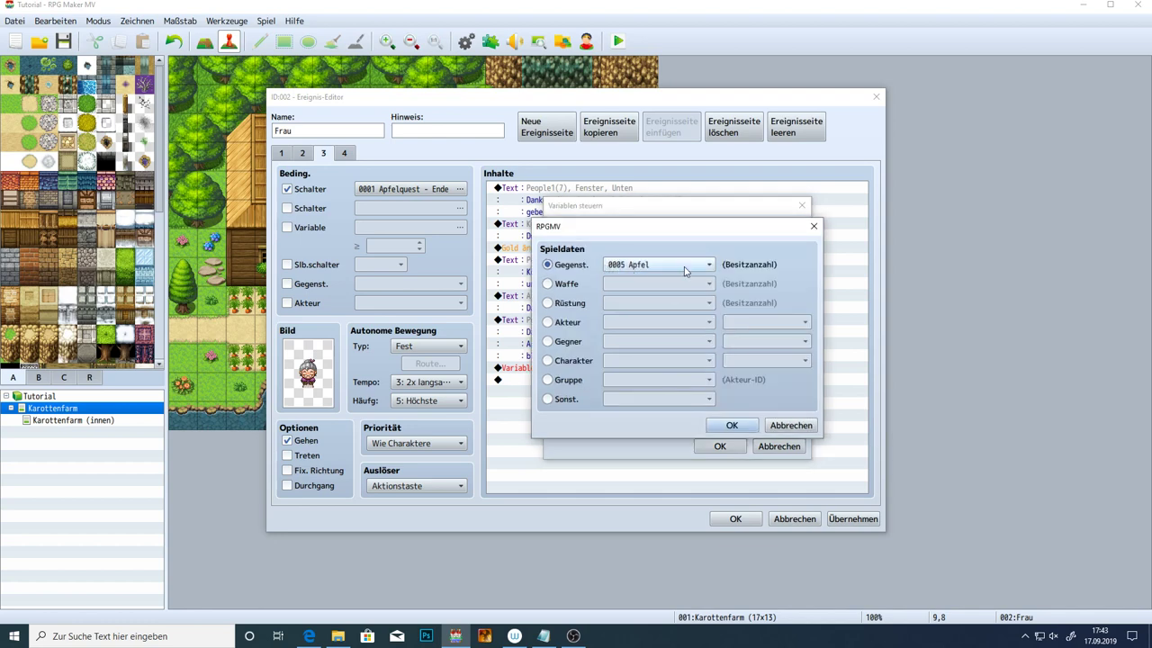
click(684, 264)
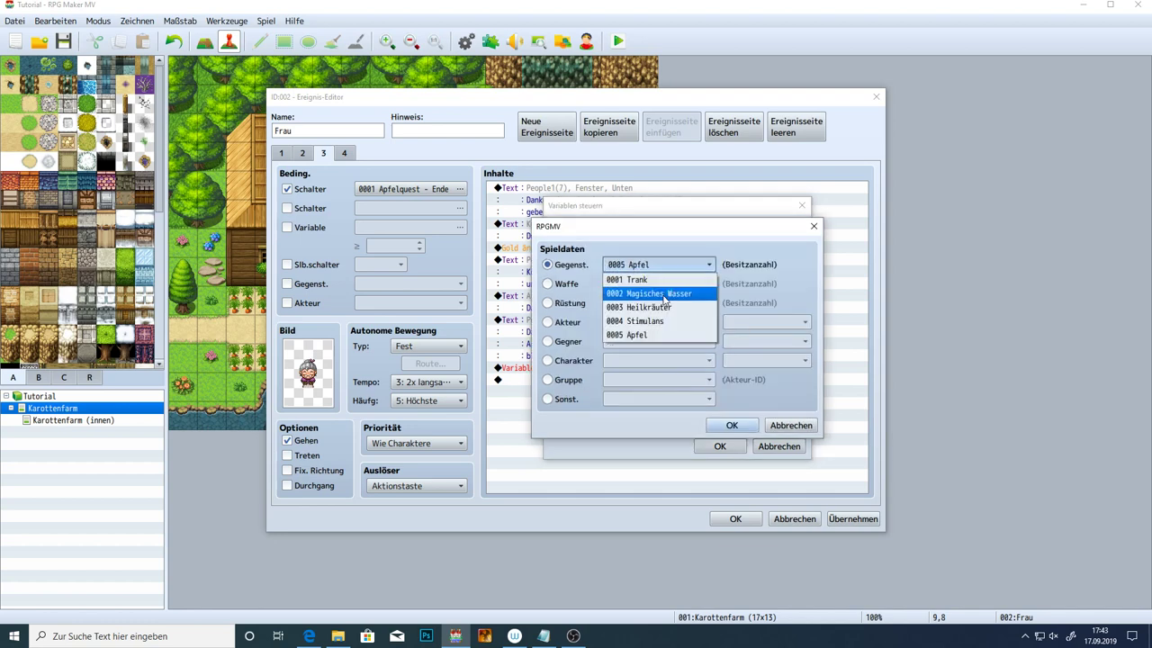
click(660, 277)
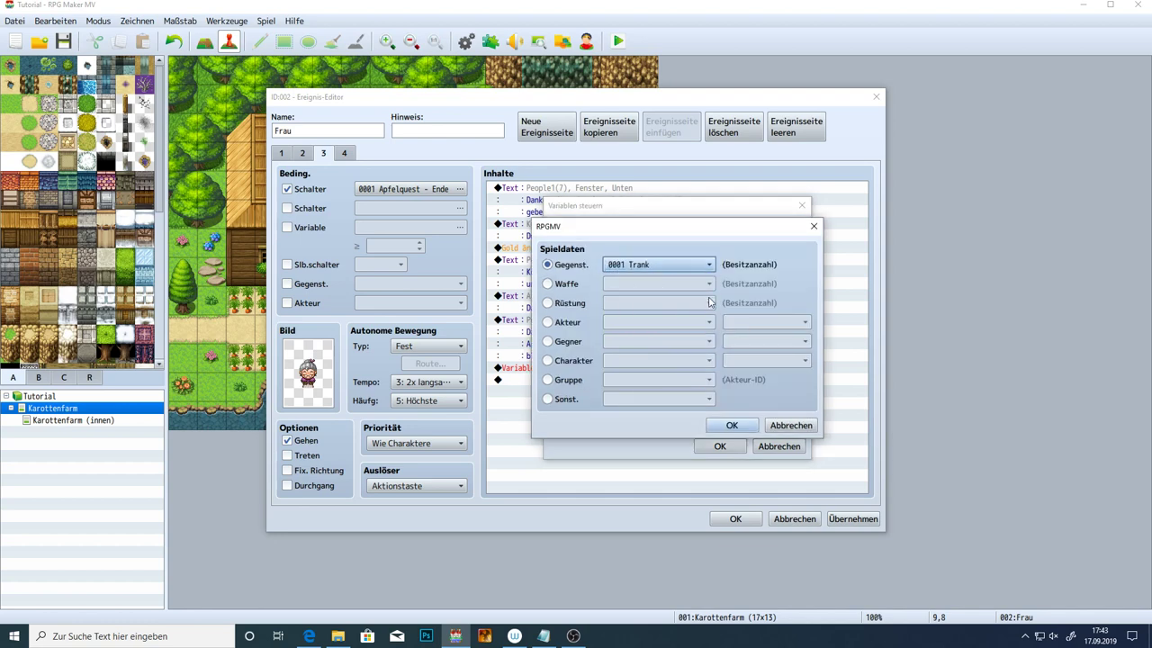
click(548, 283)
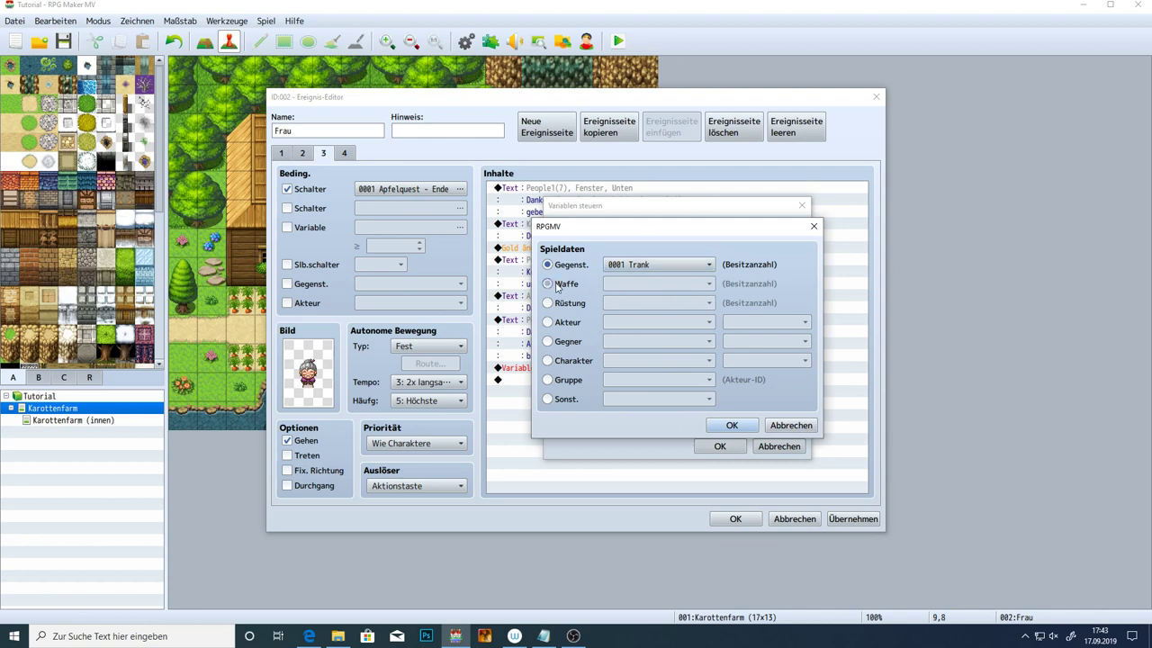
click(578, 306)
click(570, 282)
click(684, 283)
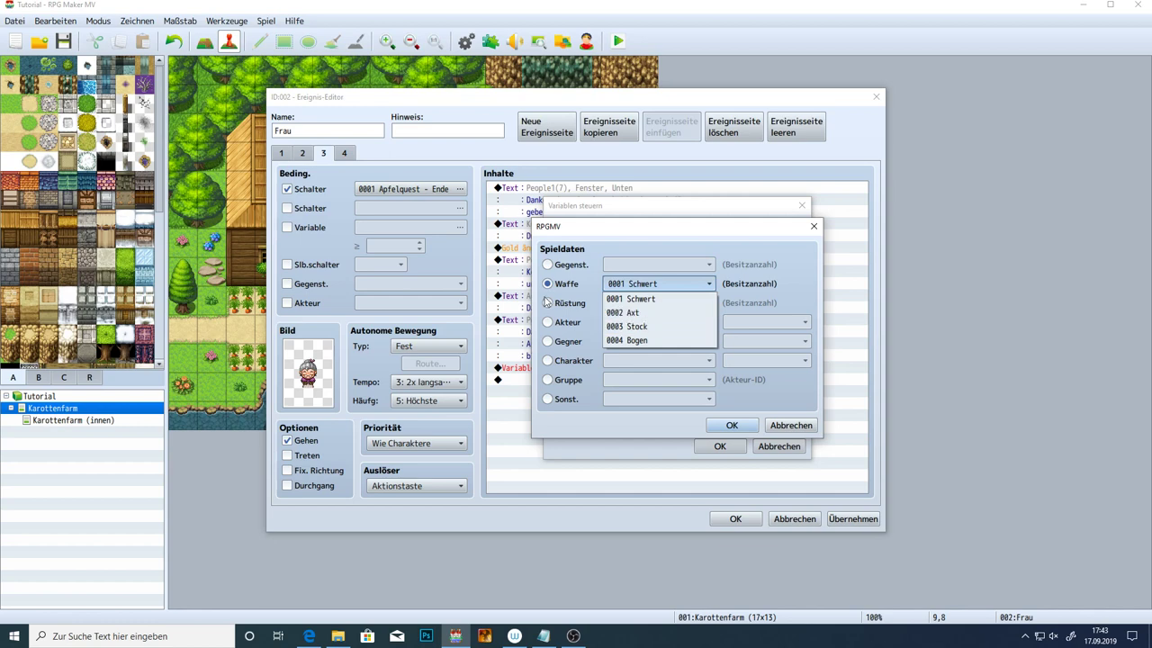
click(583, 304)
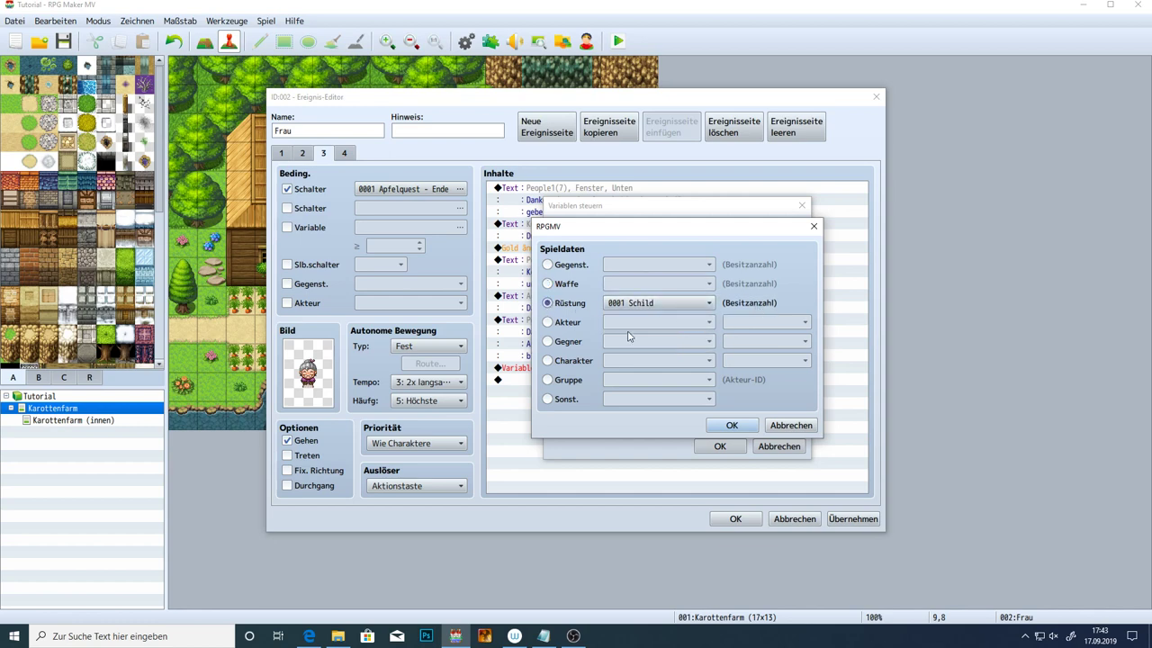
Try actor (Akteur) 0001 Harold with Level as the game data source and examine the selectable actor parameters
click(565, 326)
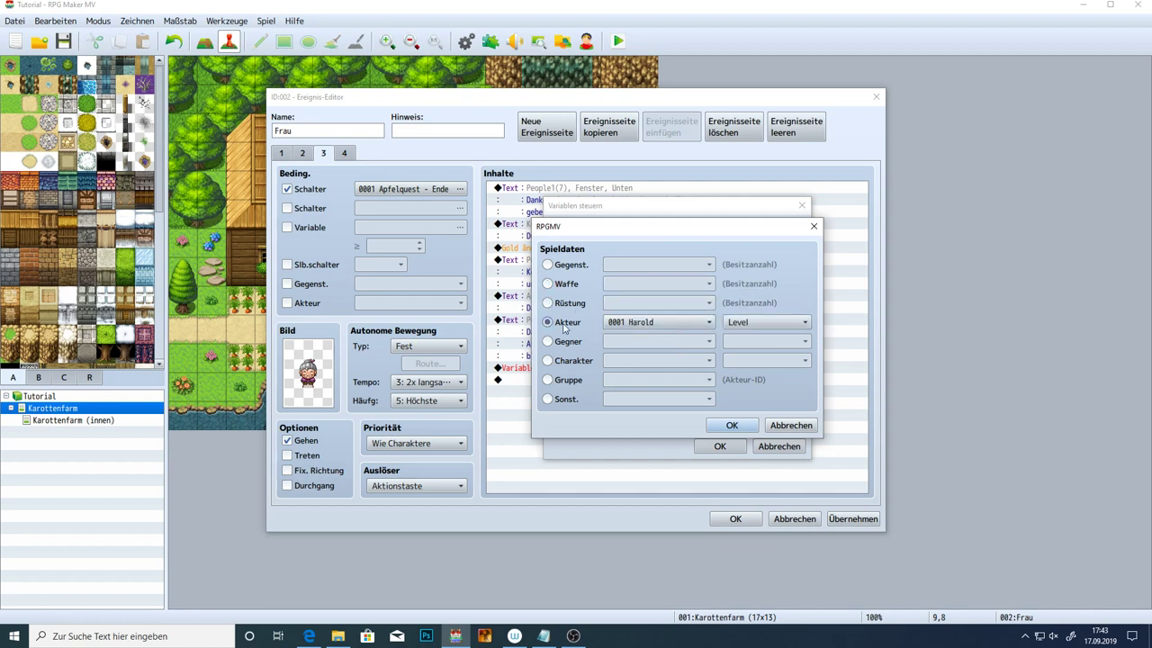
click(750, 324)
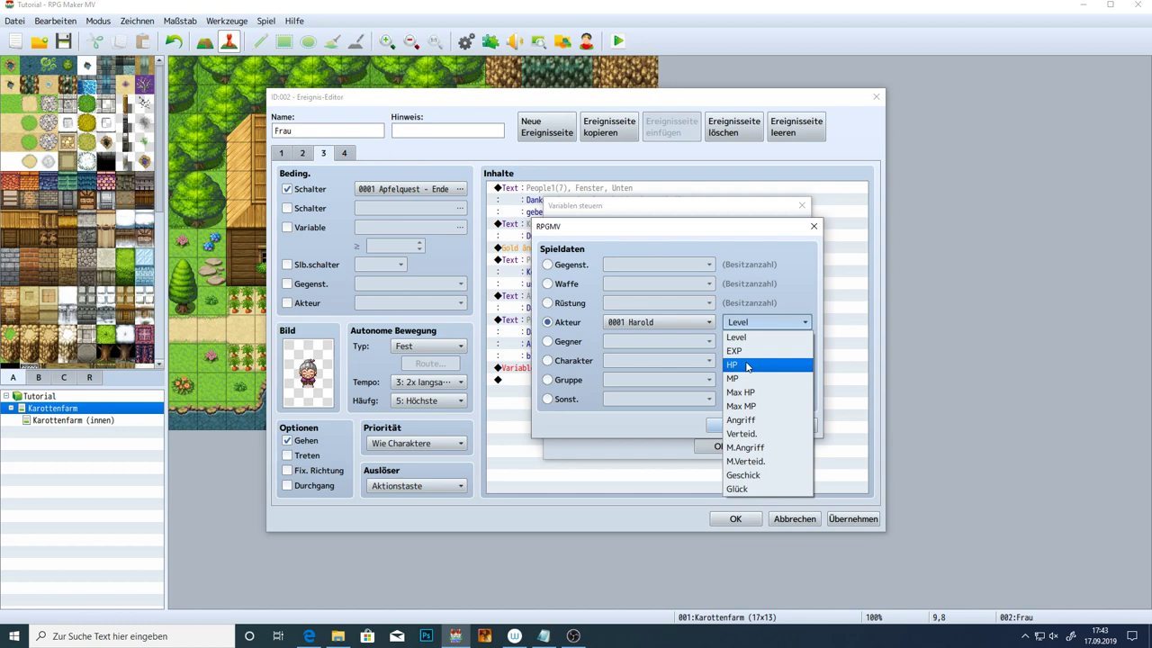
click(777, 324)
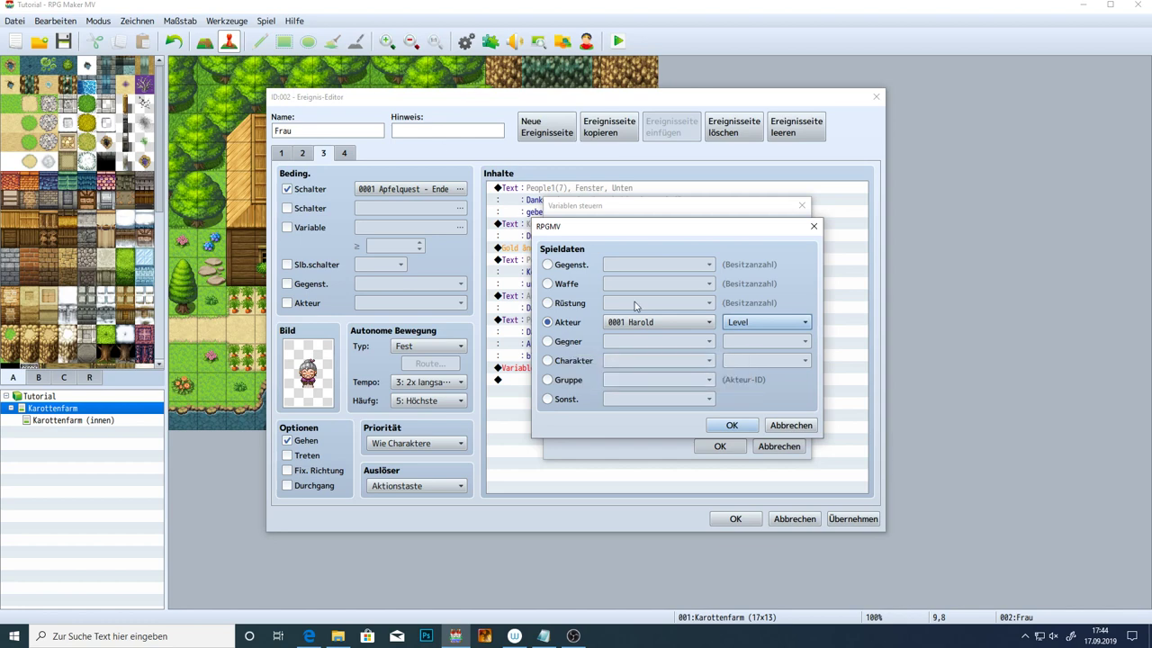
click(565, 343)
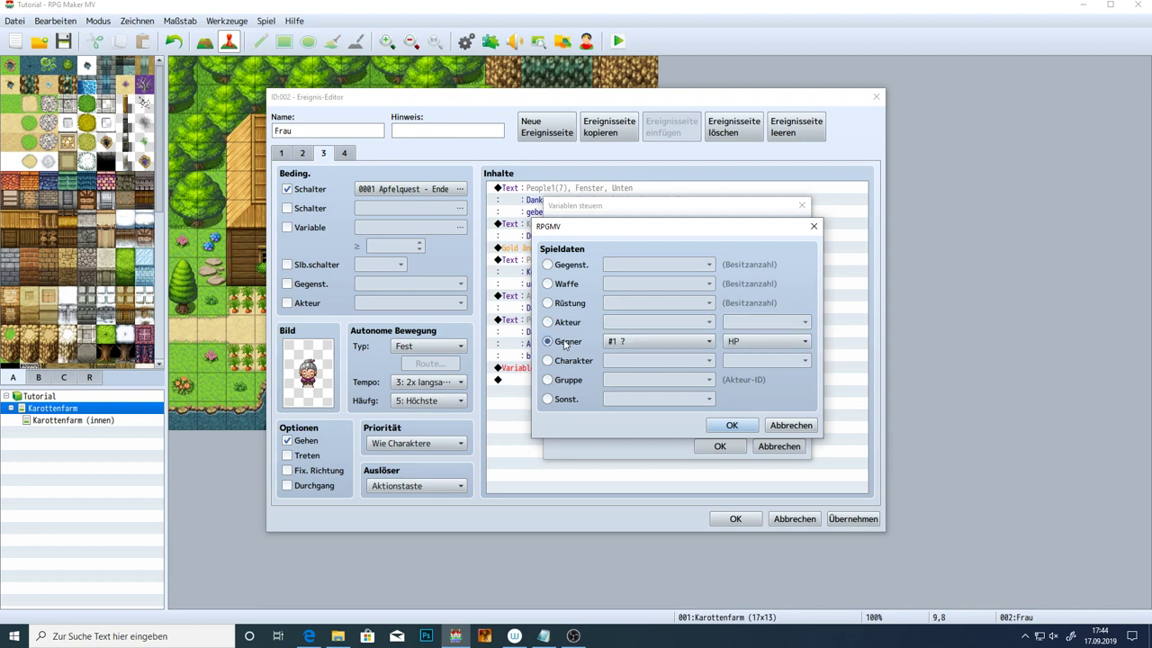
click(567, 323)
click(625, 325)
click(635, 333)
click(738, 327)
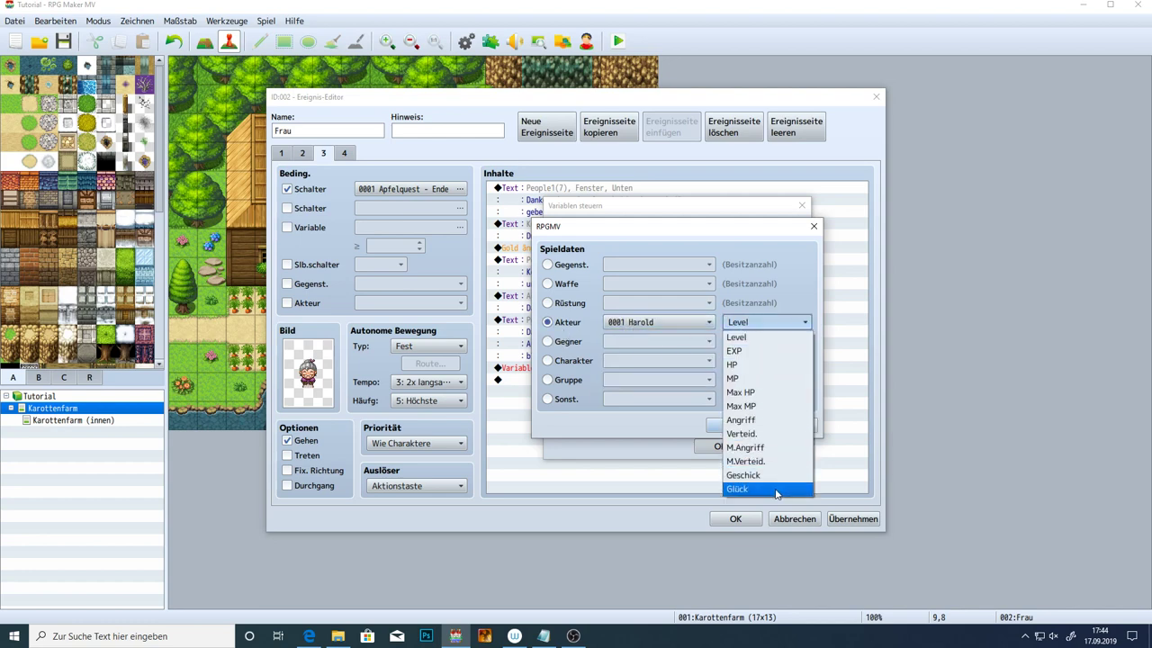
click(739, 334)
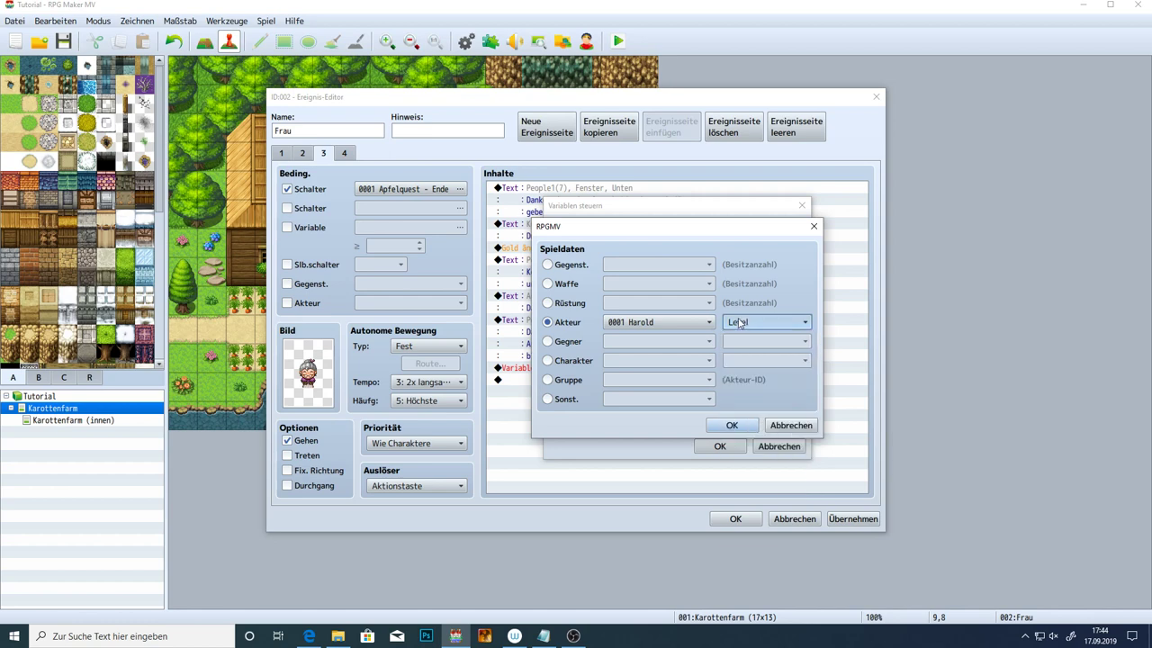
Try the HP of enemy (Gegner) #1 as the game data source, examining the enemy slots and parameters
click(567, 344)
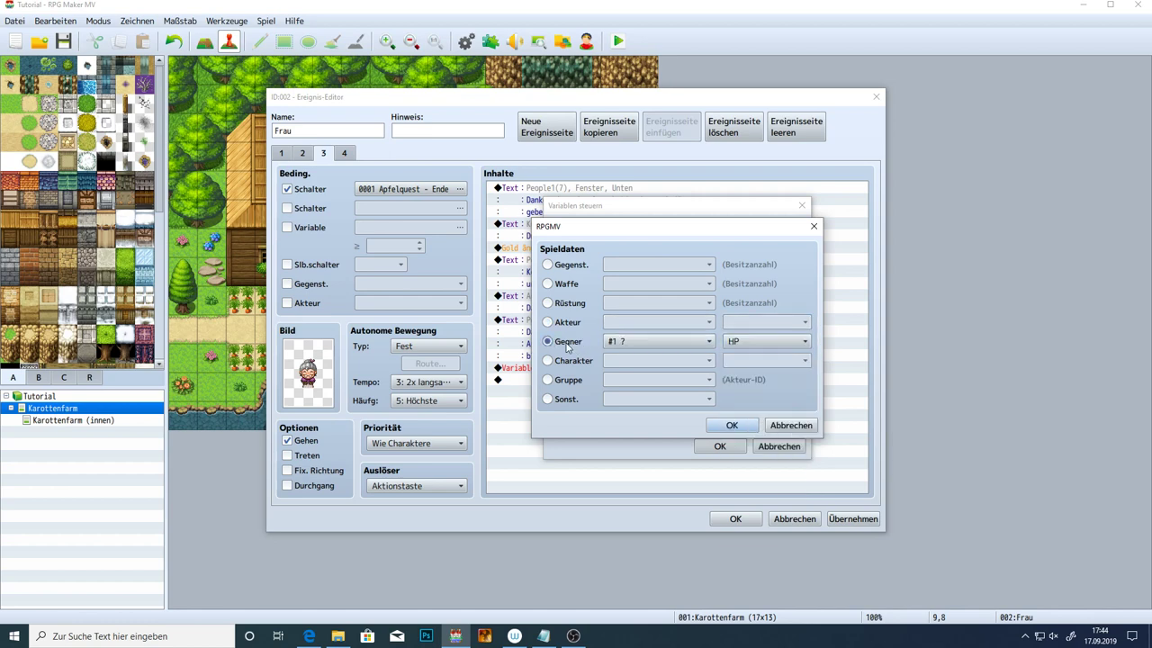
click(647, 340)
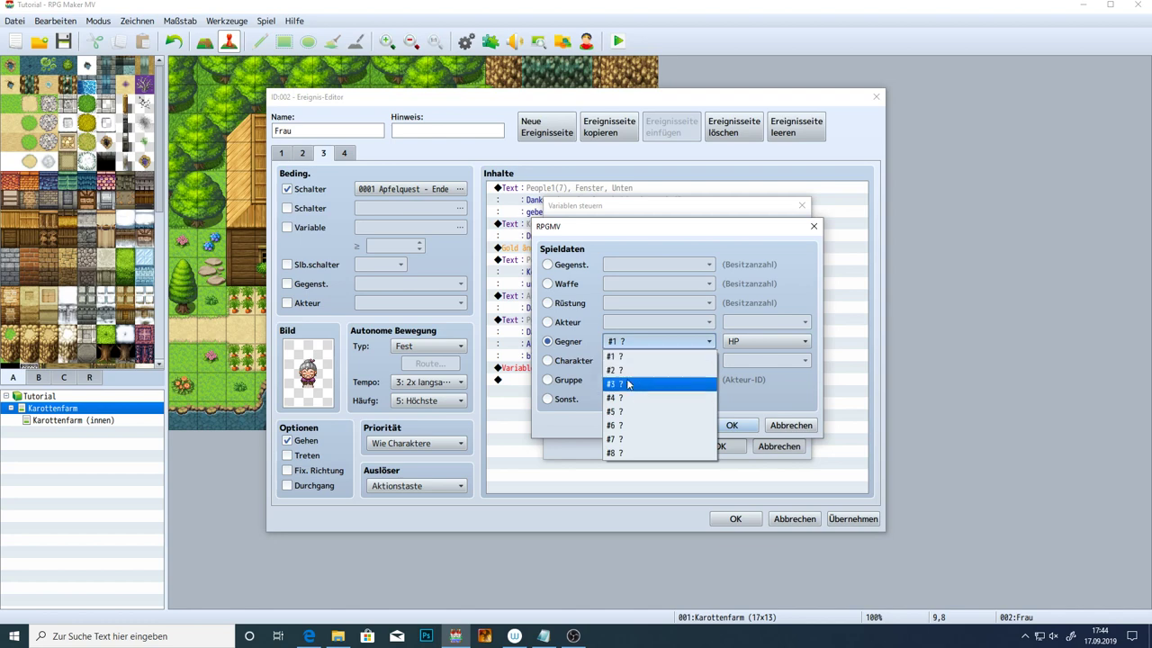
click(634, 355)
click(750, 342)
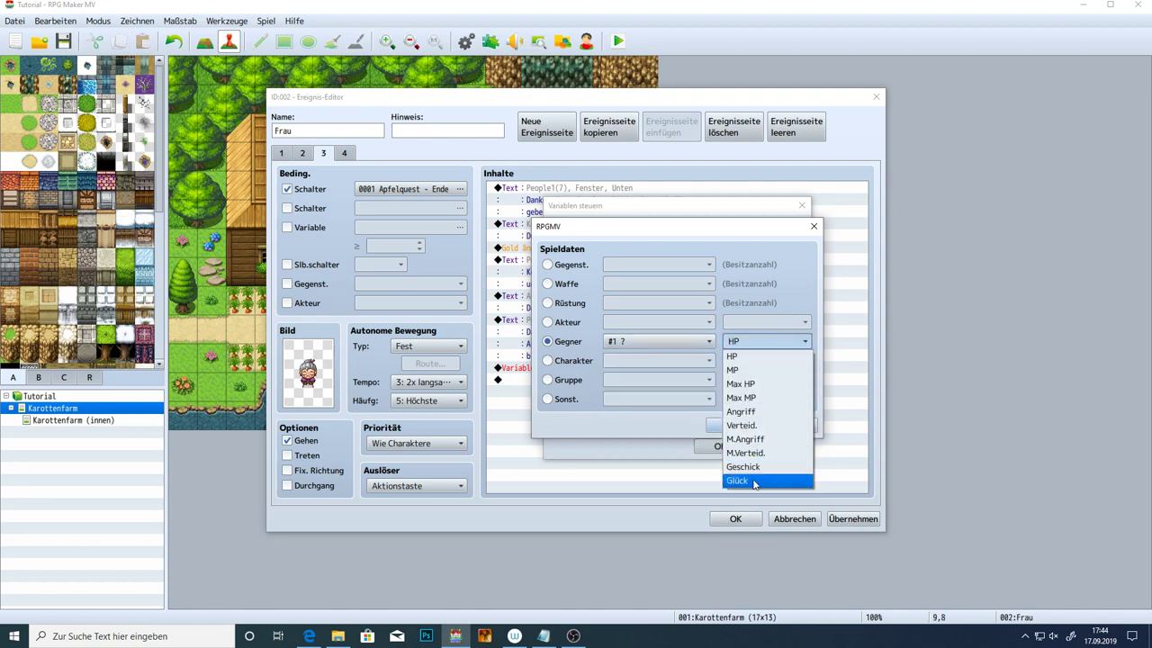
click(734, 356)
Try the Karte X position of the character Spieler as the game data source and examine the other position options
click(547, 362)
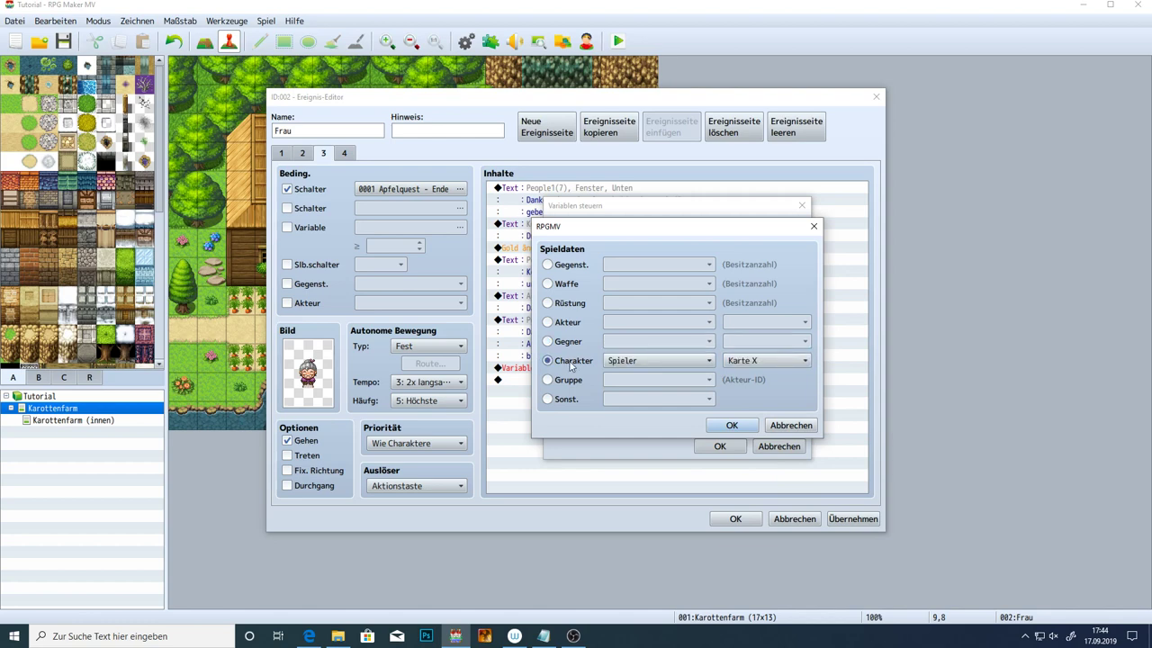
click(644, 361)
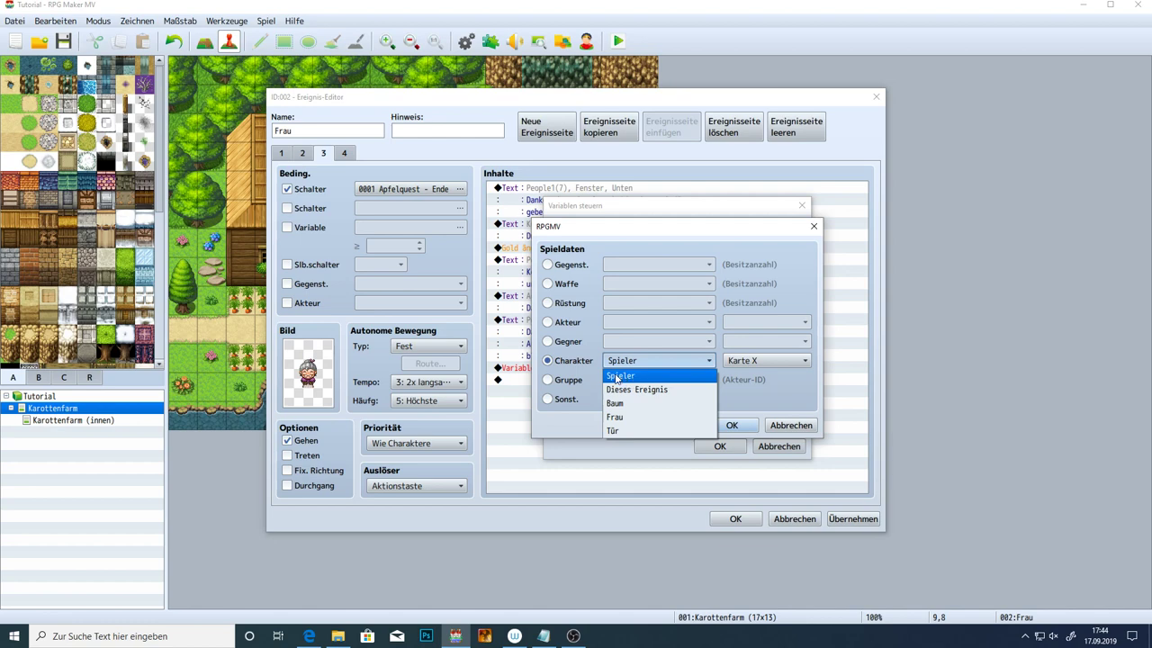
click(617, 378)
click(746, 364)
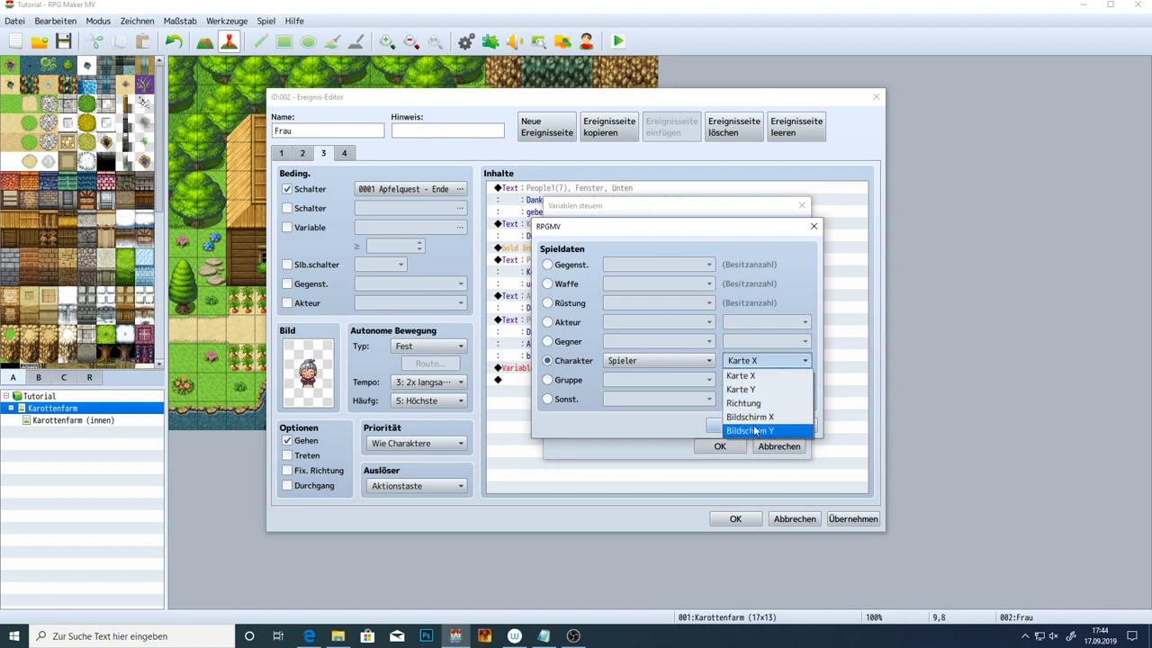
click(756, 362)
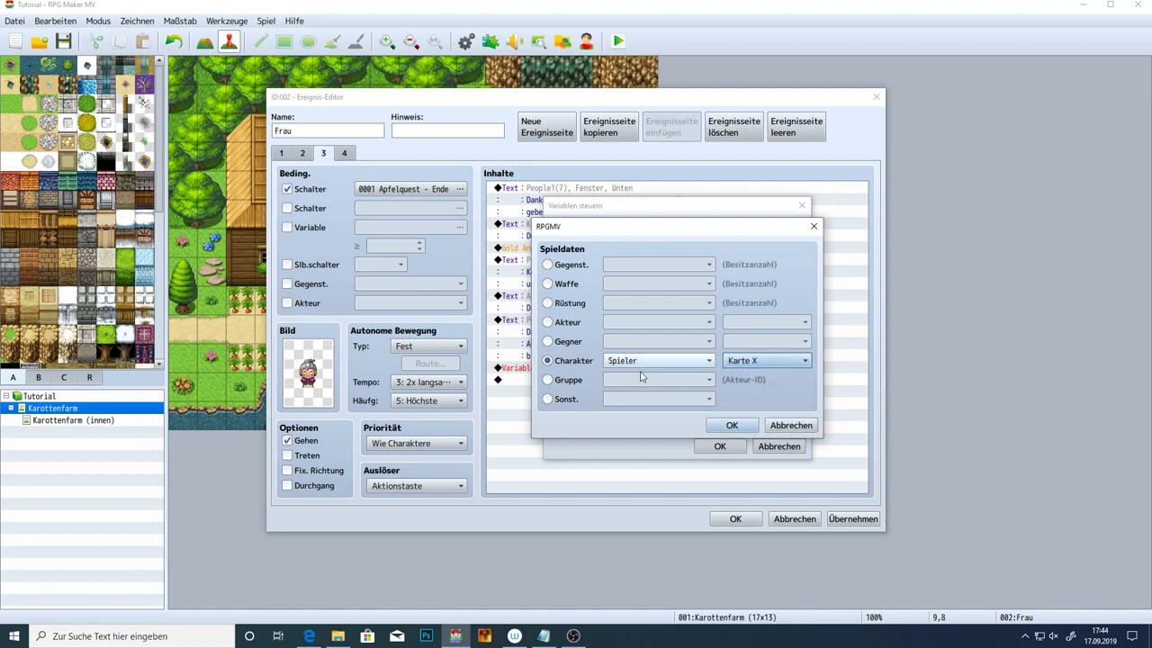
Try the actor ID of party (Gruppe) member Mitglied #1 as the game data source
click(564, 383)
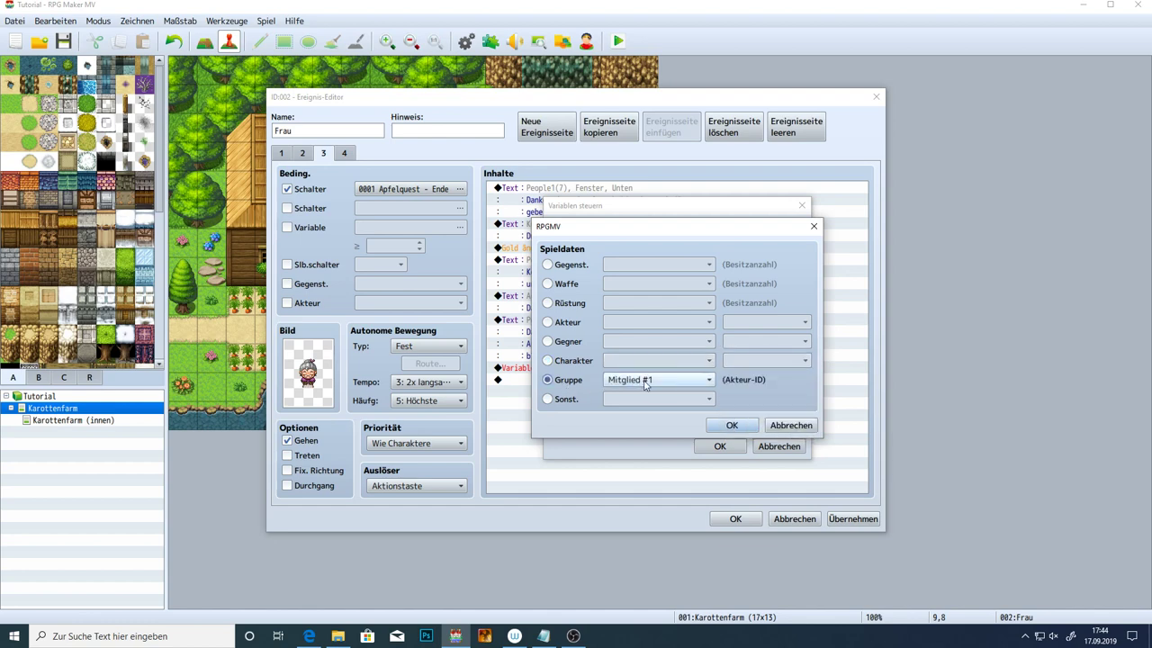
click(643, 379)
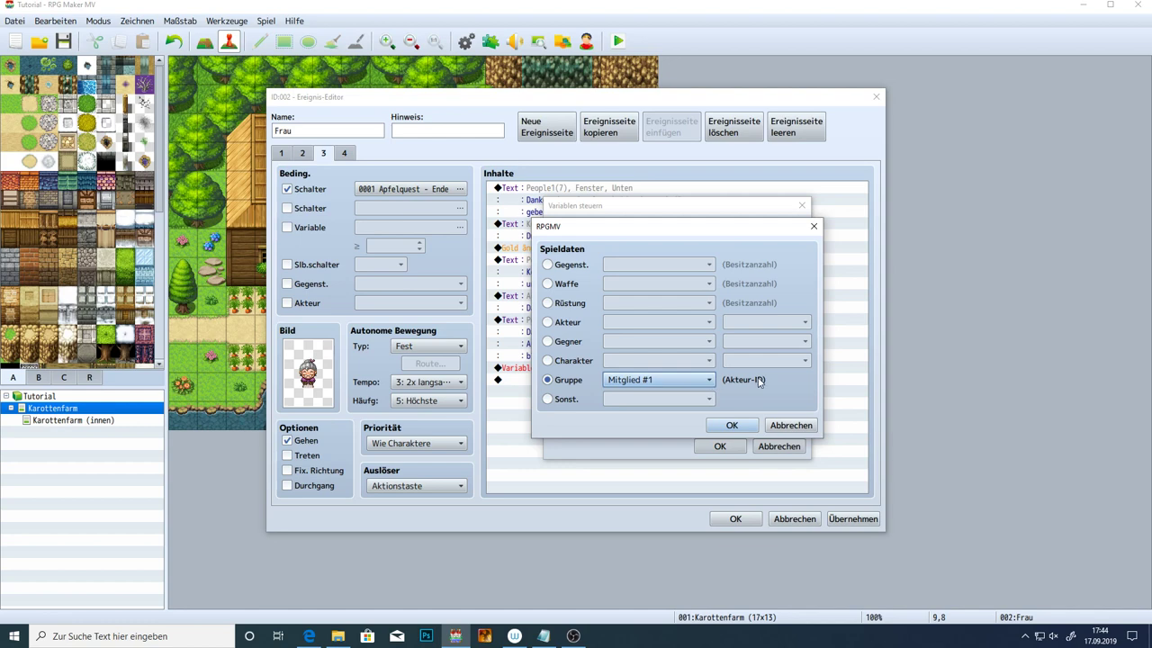
click(691, 384)
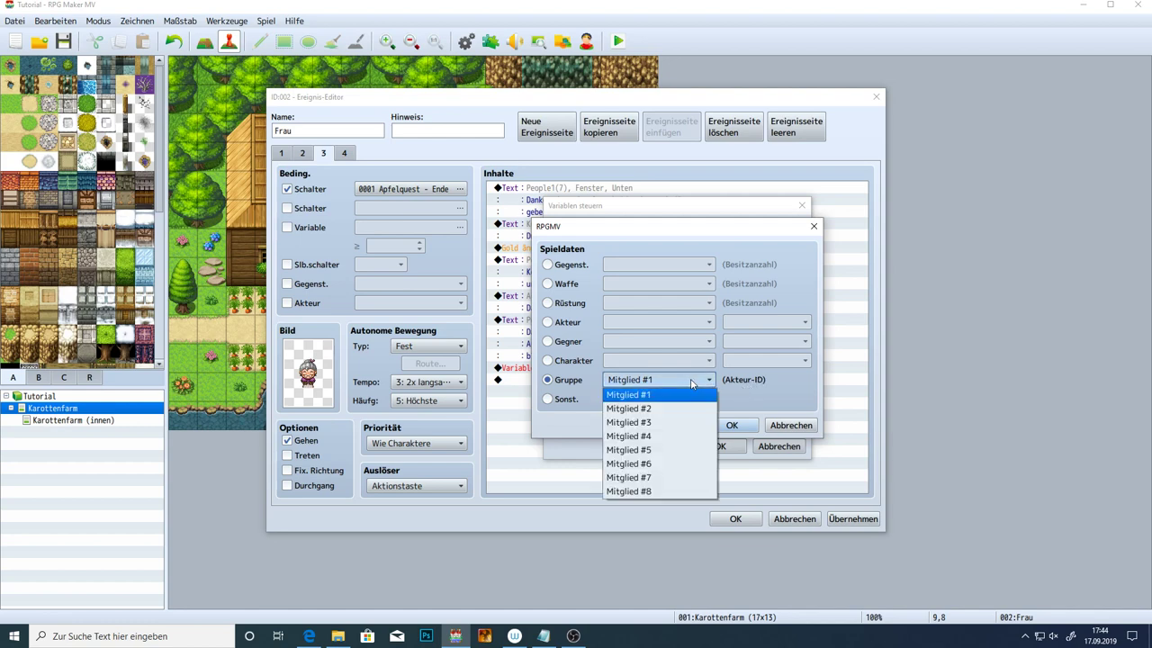
click(635, 384)
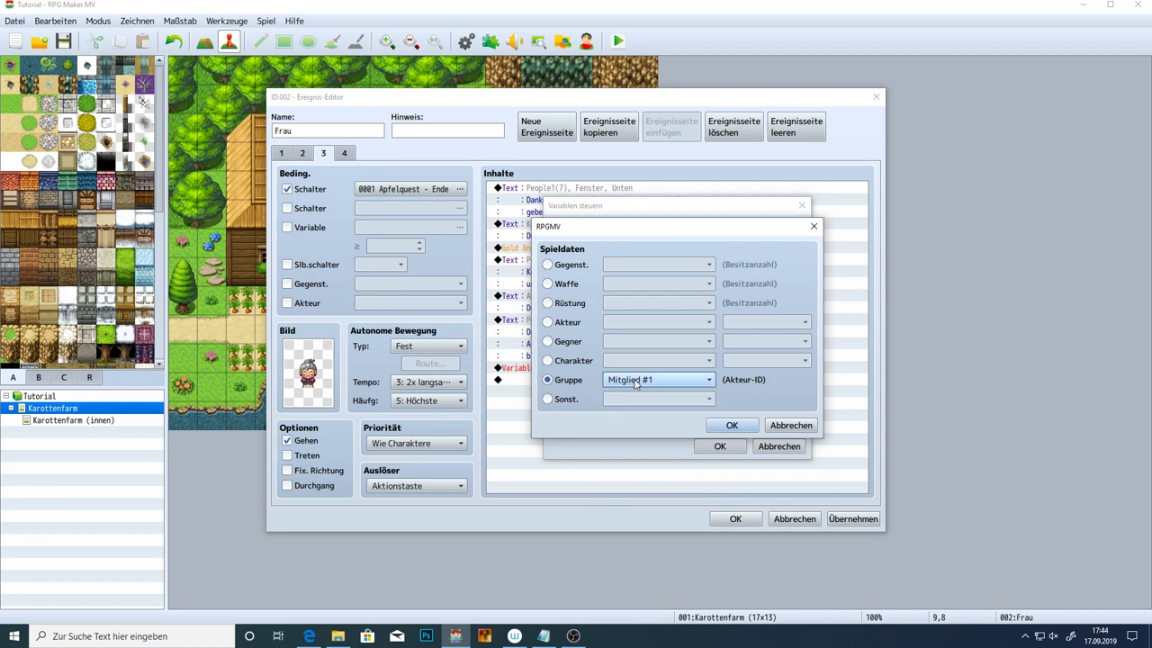
Try Karten-ID under the miscellaneous (Sonst.) sources, examine its alternatives, and switch back to item 0001 Trank
click(567, 401)
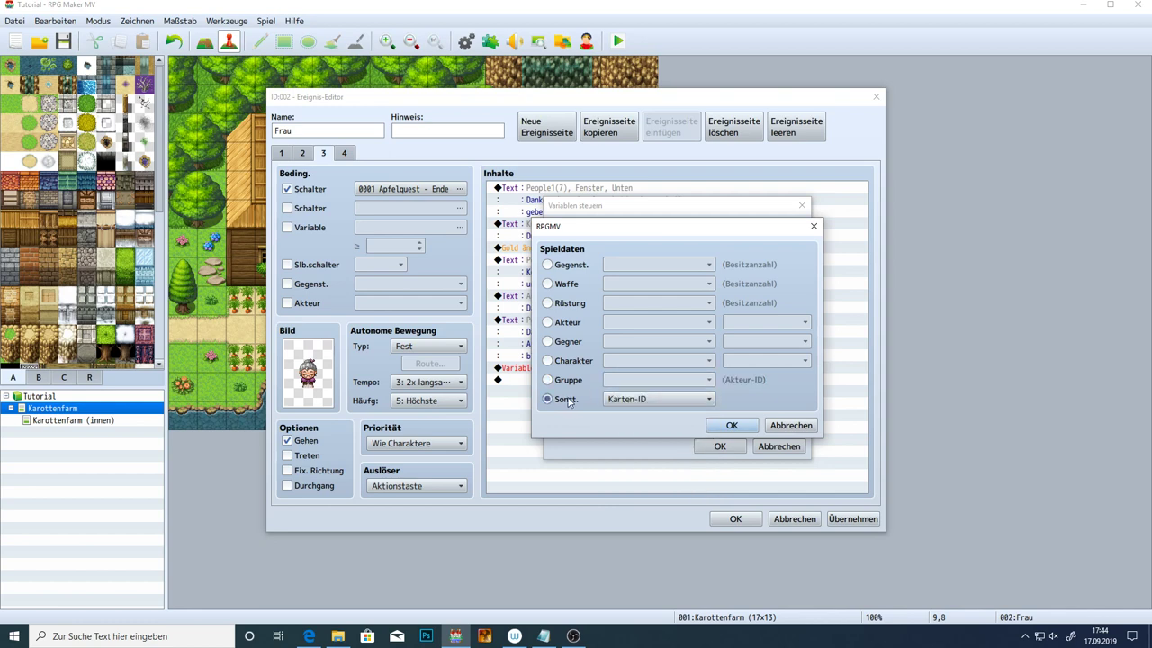
click(654, 400)
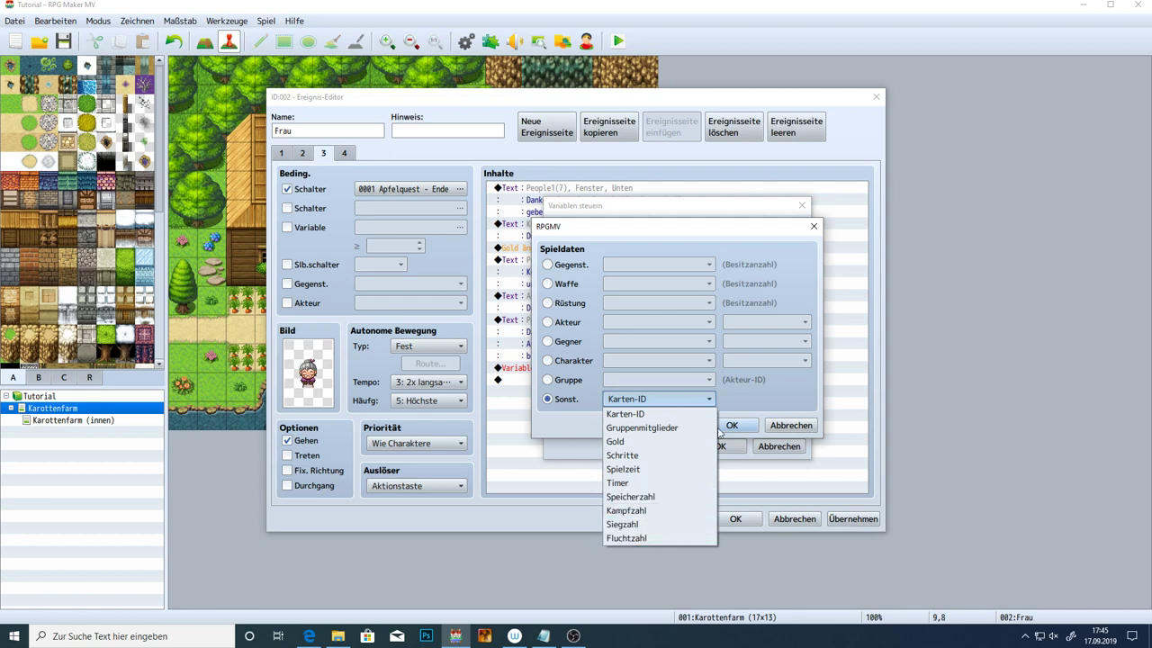
click(743, 395)
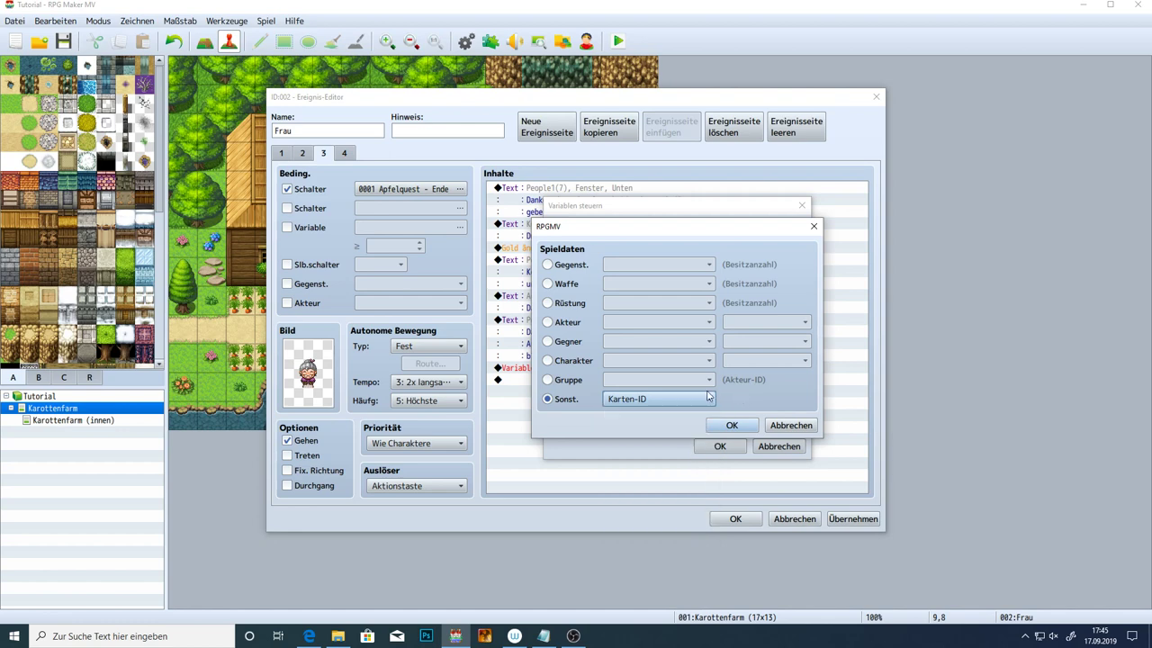
click(574, 266)
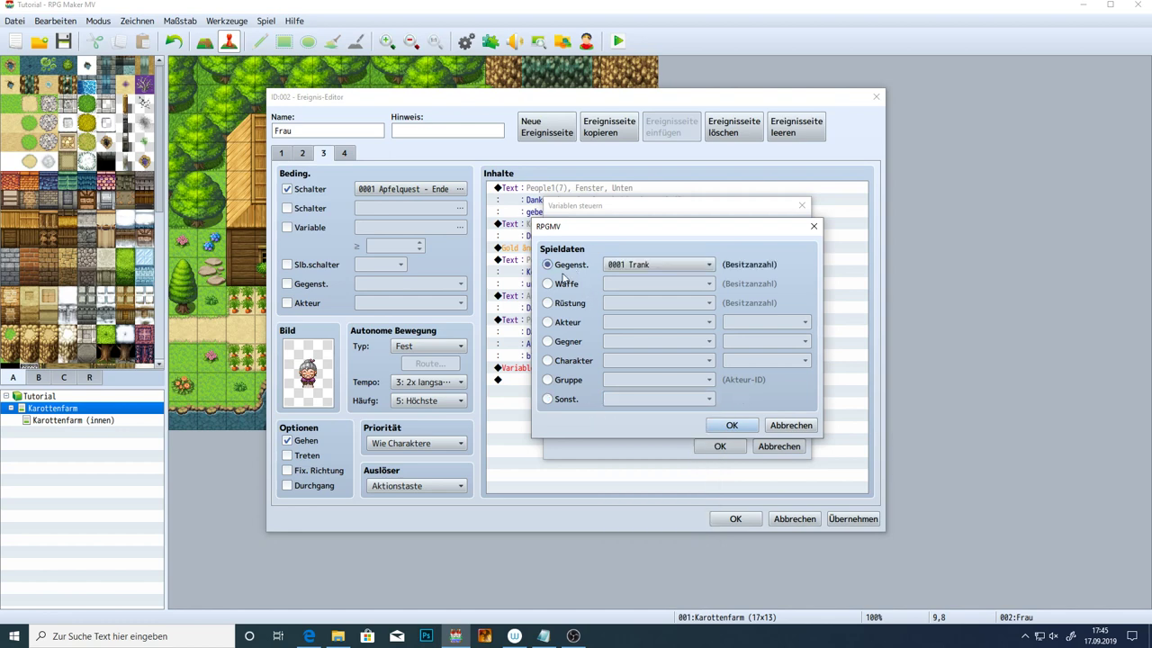
Cancel the game data selection and try the script (Skript) operand for the variable
click(783, 427)
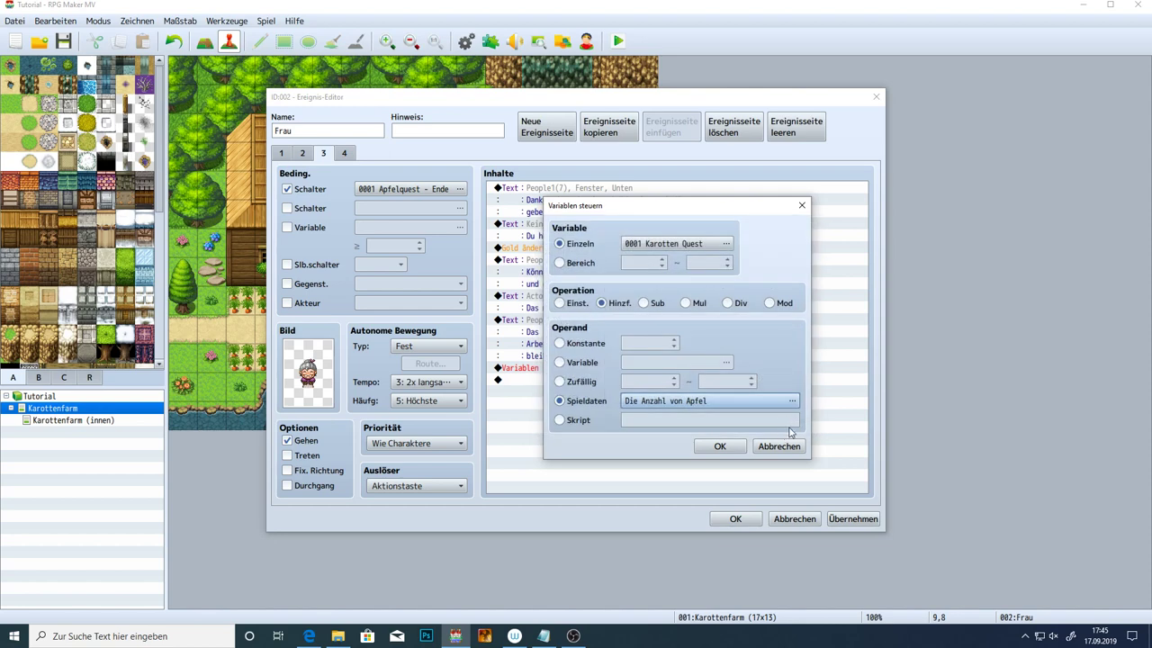
click(562, 420)
click(656, 419)
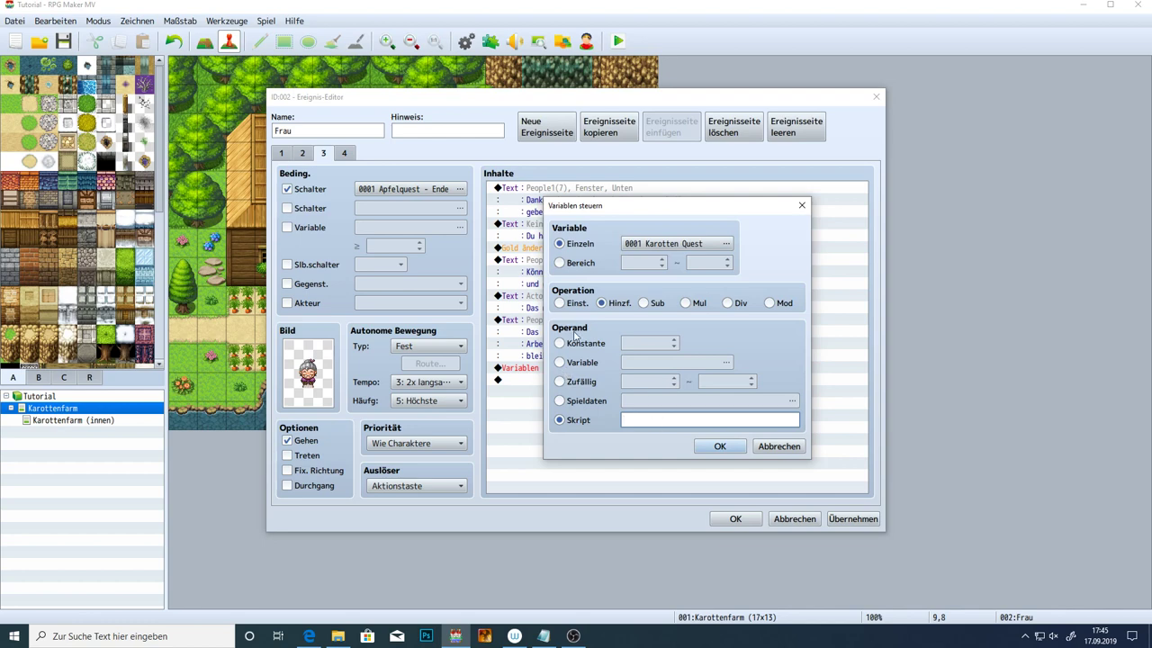
Set the Karotten Quest variable to the constant 1 using the Einst. operation, and apply the event changes
click(560, 303)
click(560, 343)
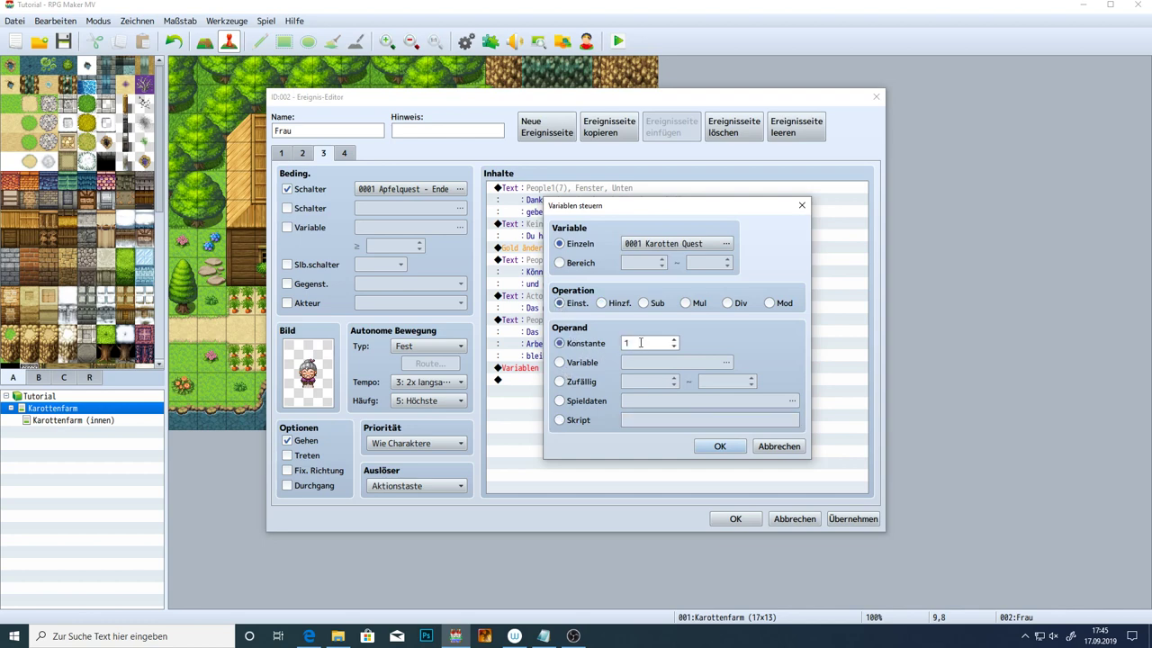
mouse_move(689, 202)
mouse_down()
mouse_move(819, 213)
mouse_move(682, 193)
mouse_up()
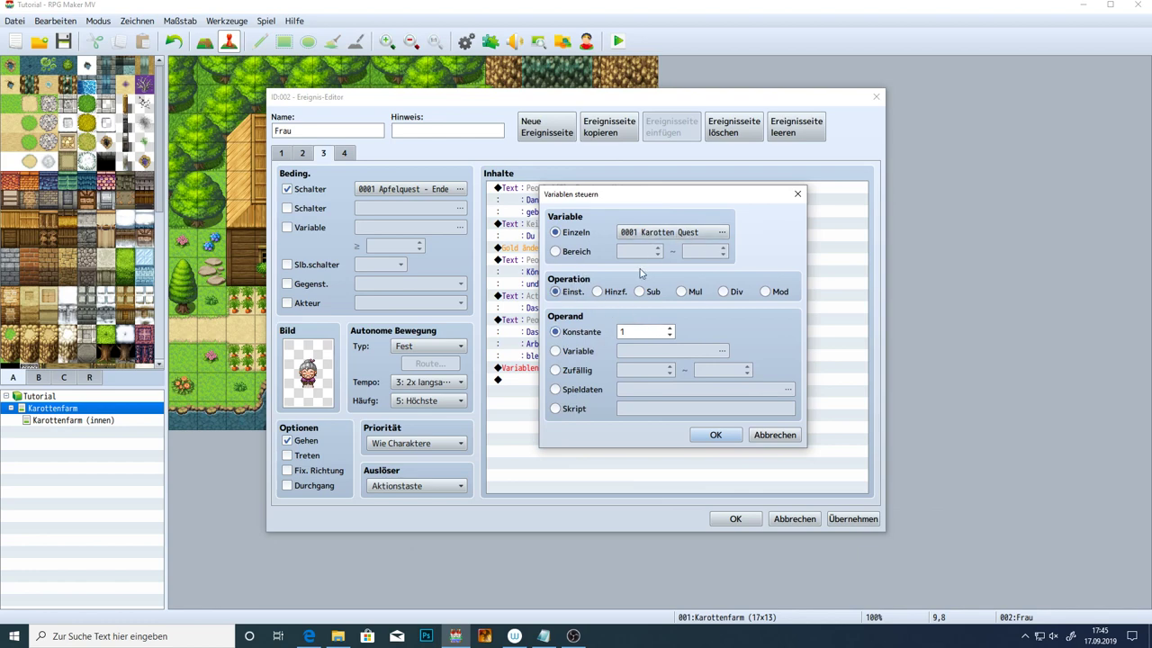
double_click(629, 331)
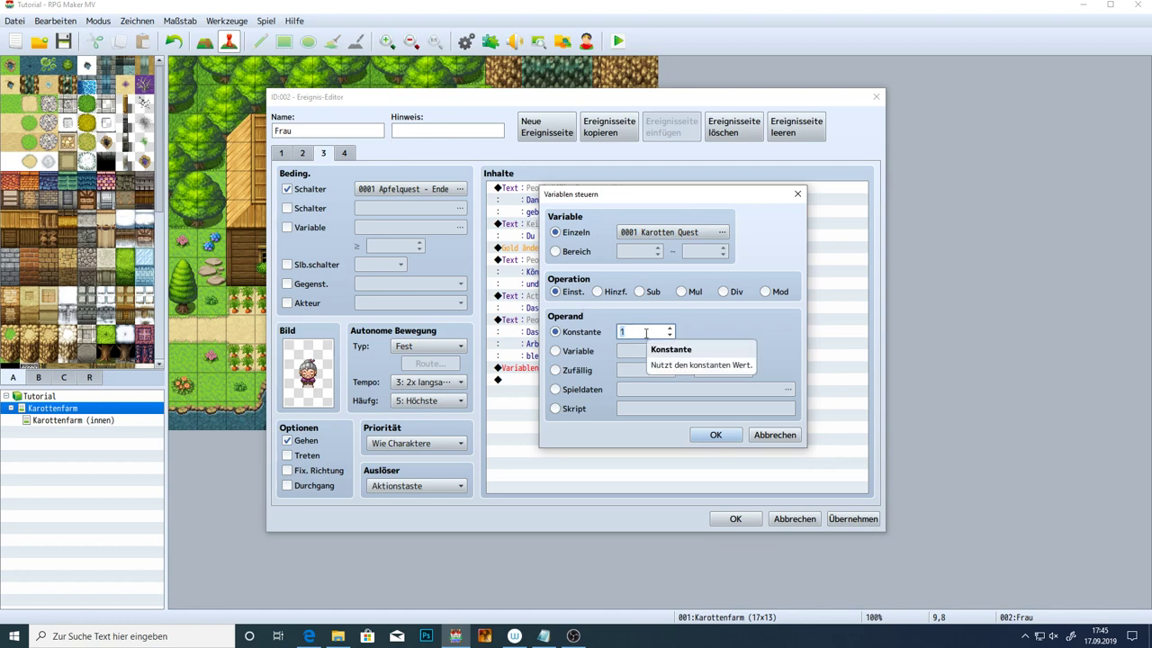
click(621, 293)
click(644, 296)
click(573, 295)
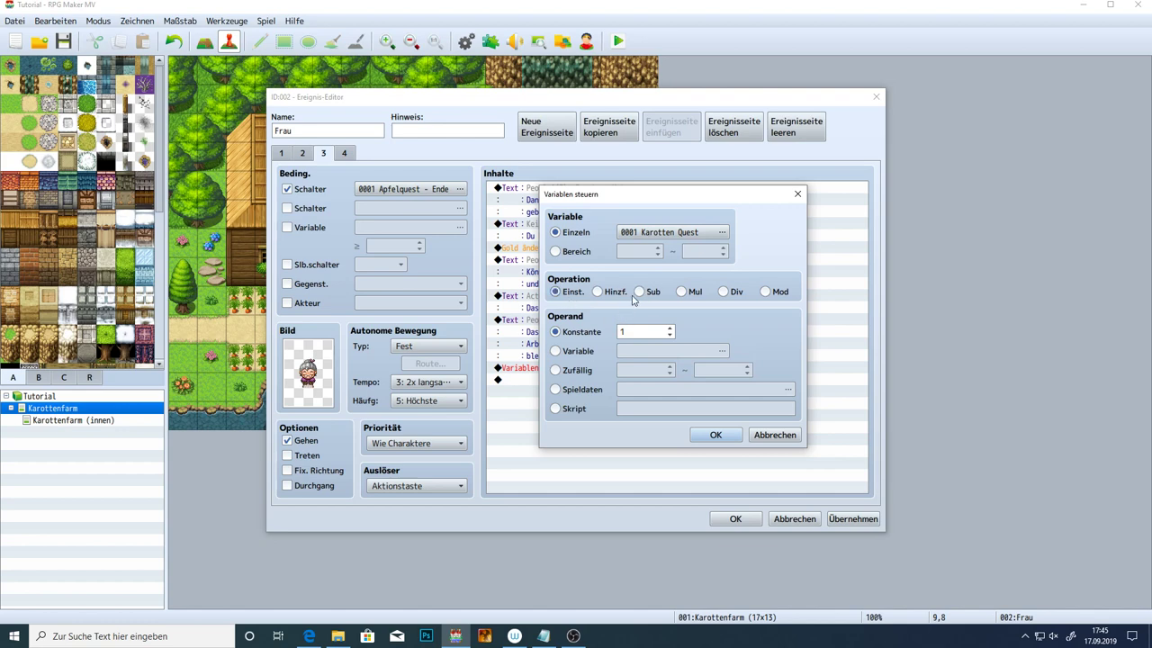
double_click(635, 331)
click(659, 330)
click(716, 435)
click(850, 518)
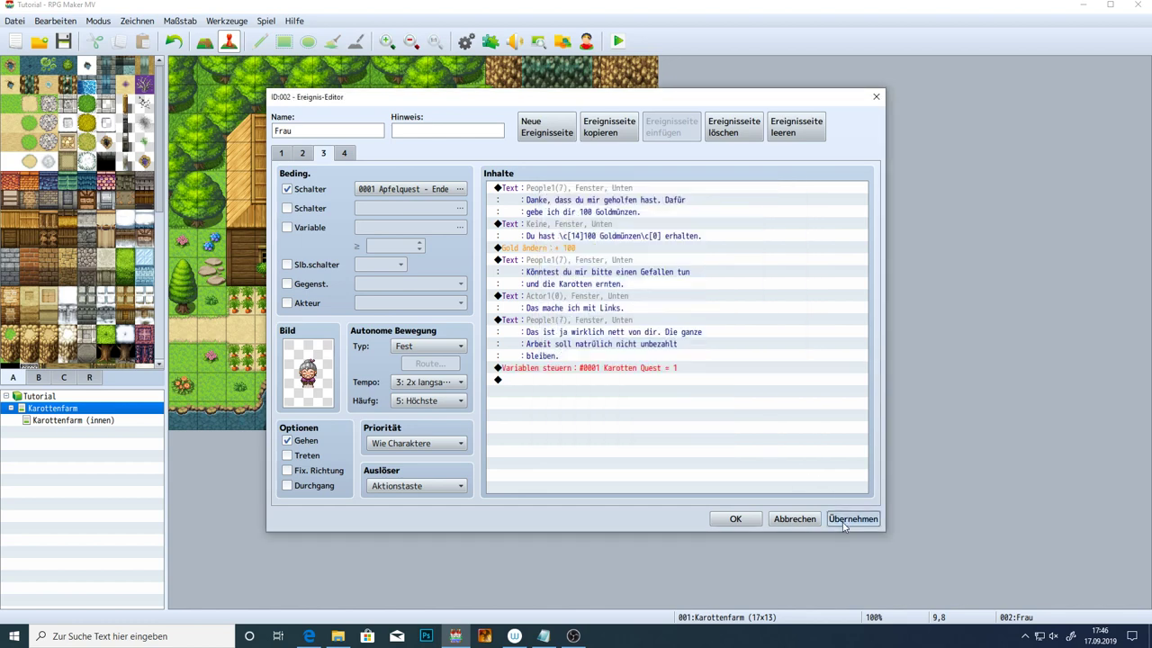
Replace page 4's self-switch B condition with variable 0001 Karotten Quest ≥ 0 and save the woman's event
click(347, 155)
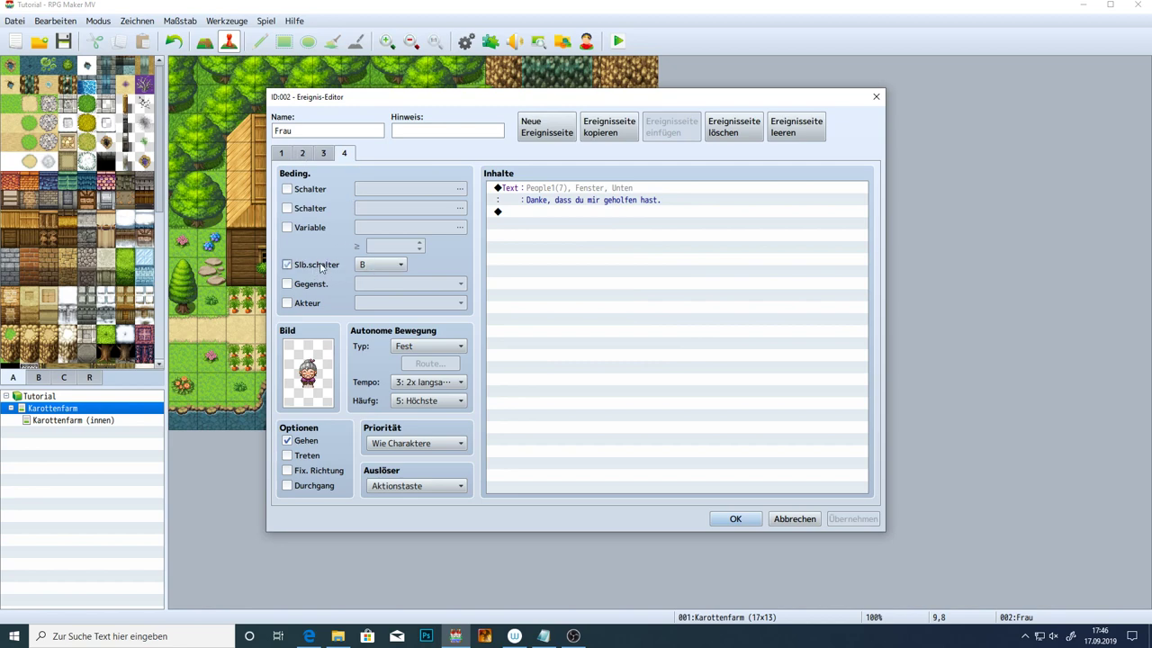
click(321, 267)
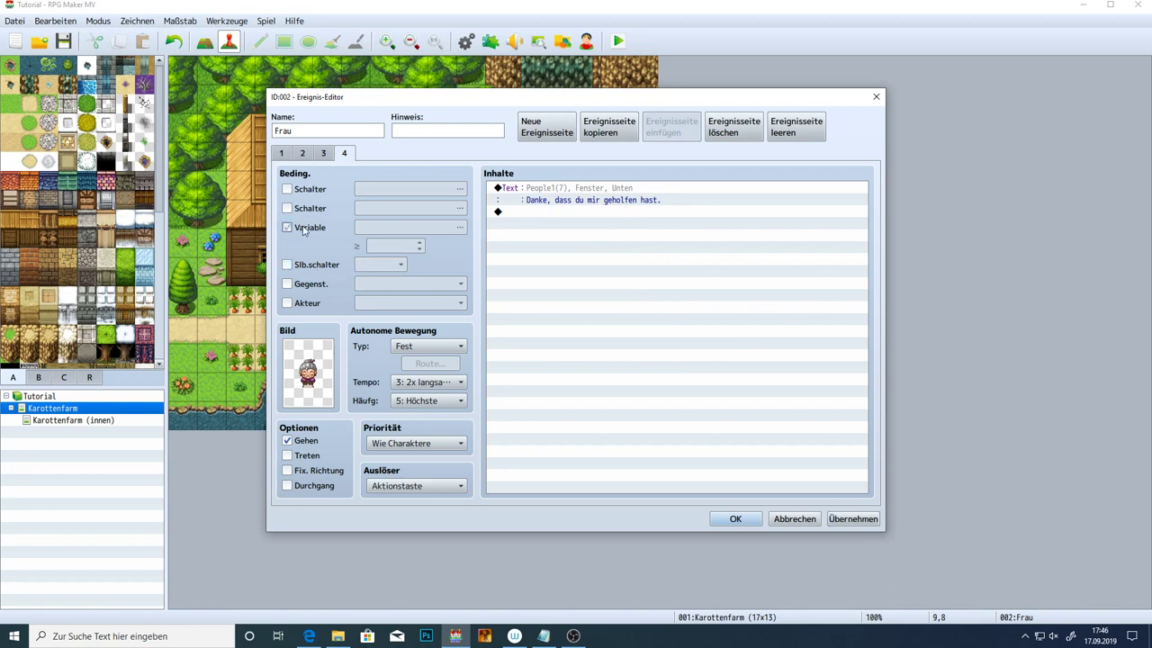
click(308, 227)
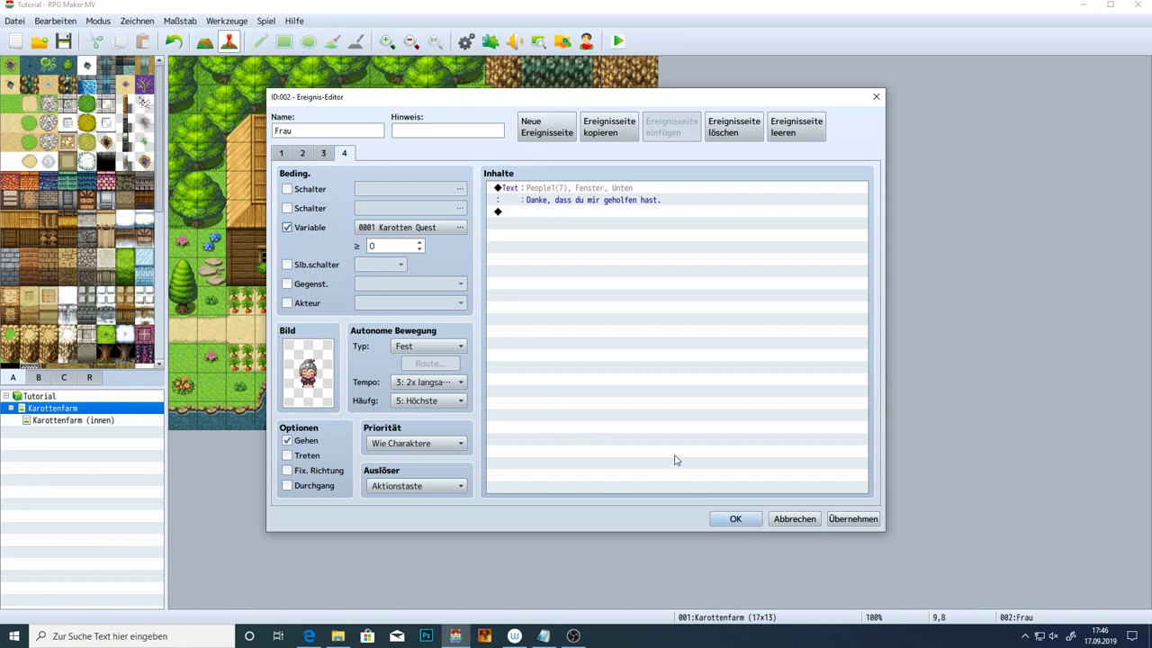
click(737, 520)
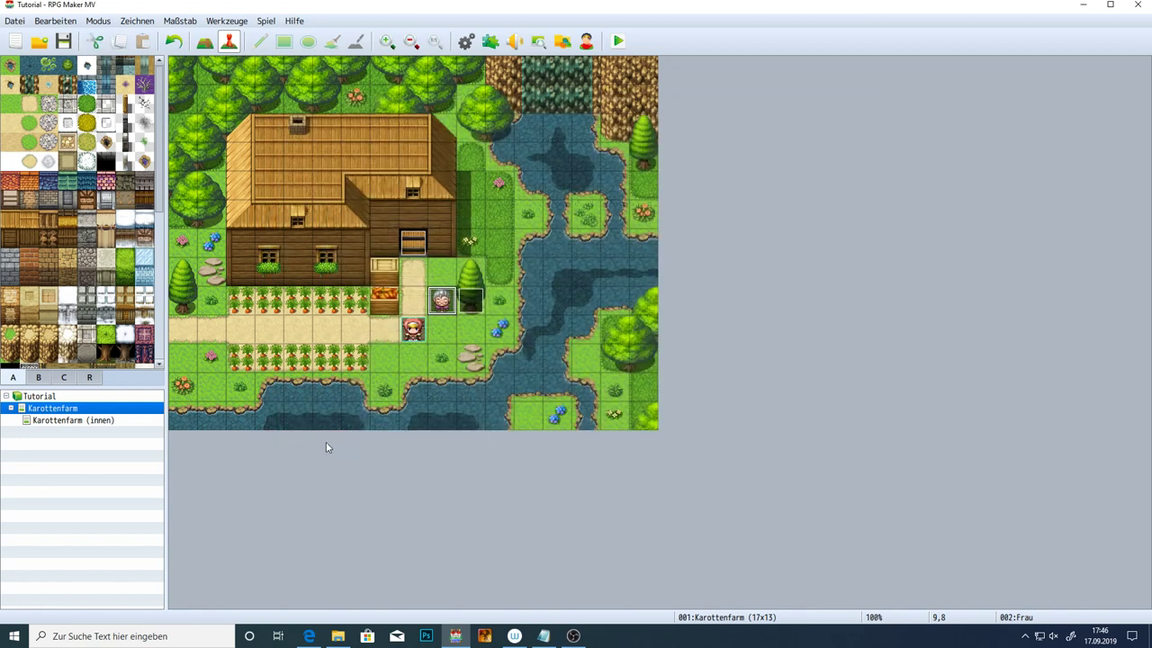
Open event page 2 of the Mann event on the Karottenfarm (innen) map
click(53, 420)
double_click(298, 300)
click(303, 153)
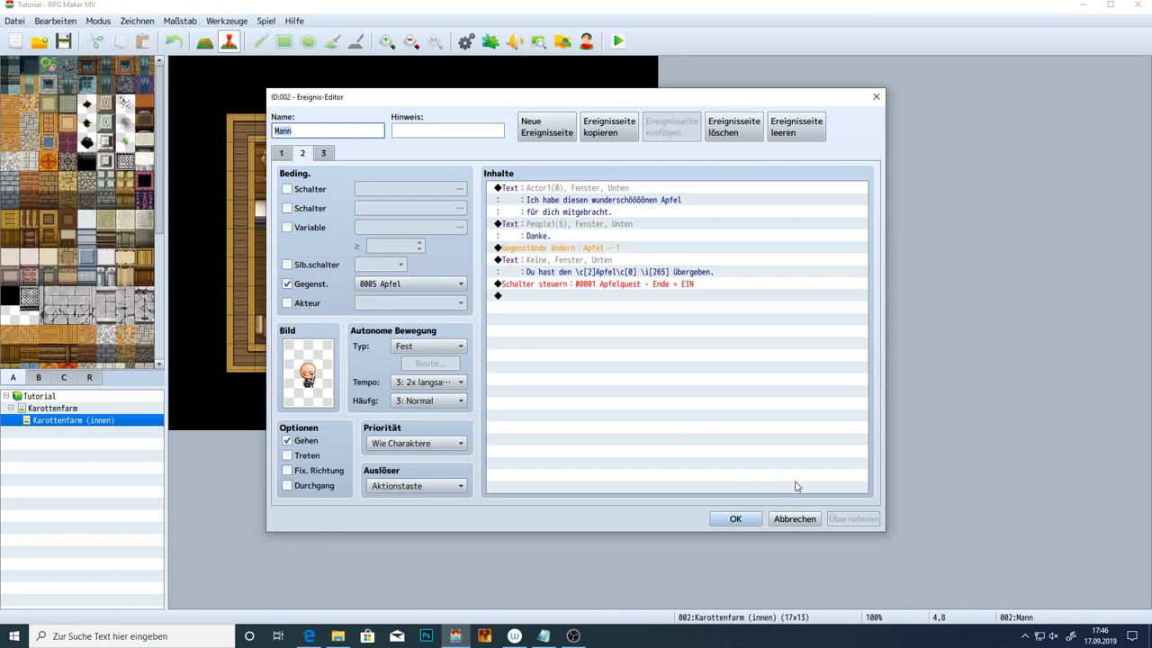
Try an actor condition with 0001 Harold on the man's event page 2, then remove it
click(307, 304)
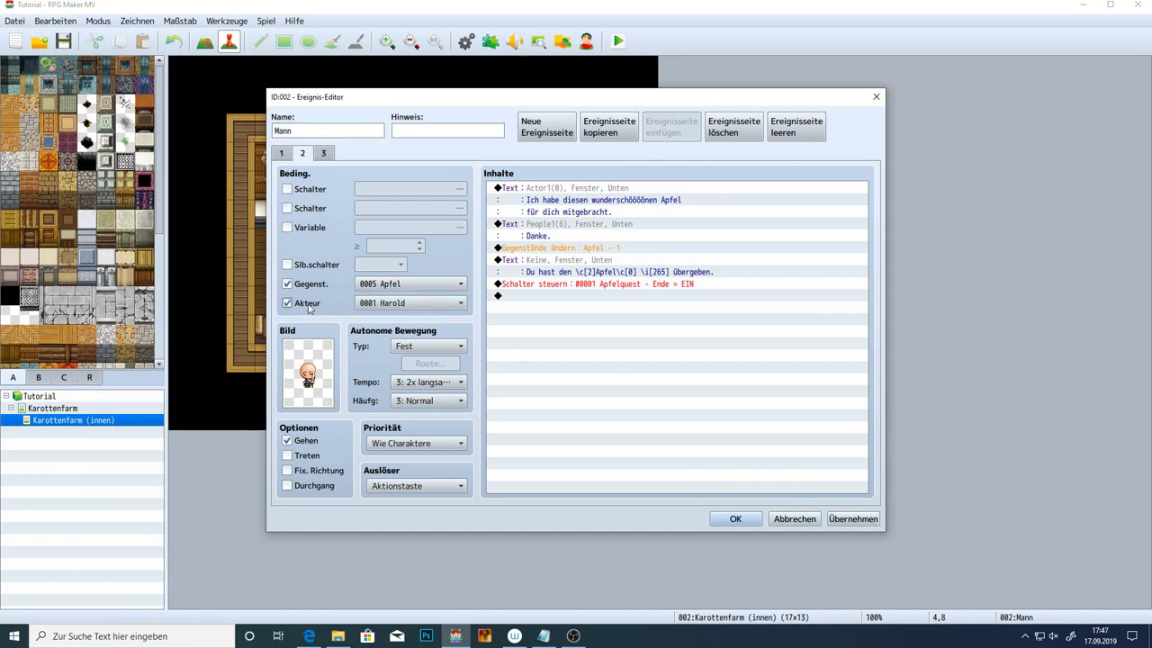
click(384, 306)
click(390, 303)
click(301, 306)
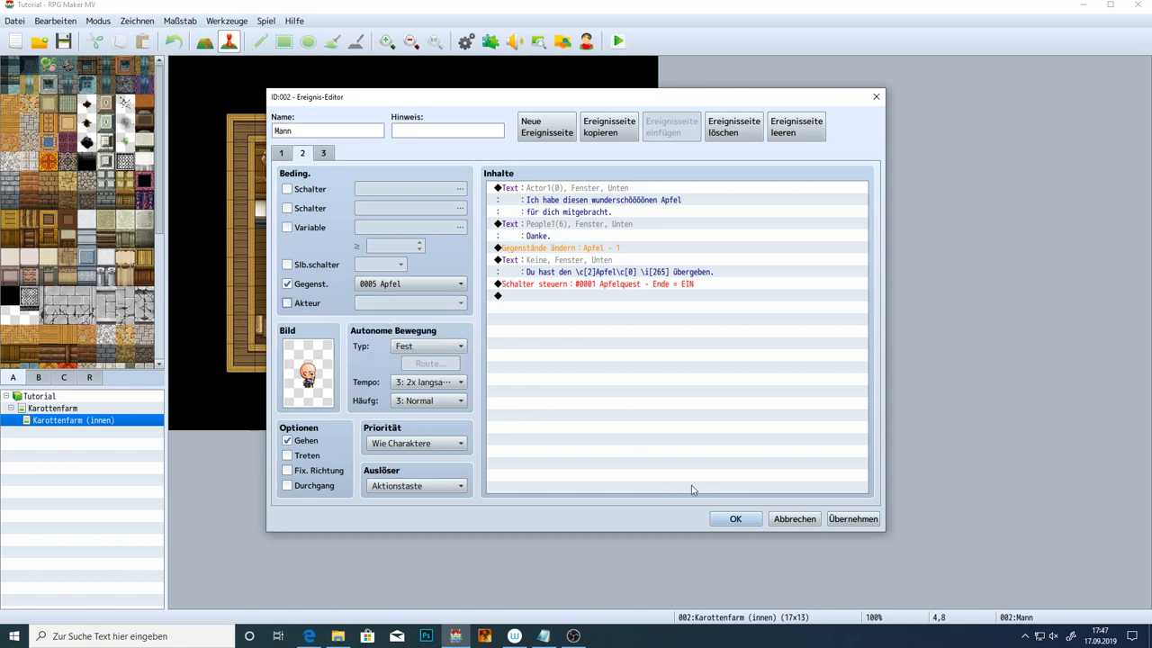
Discard the changes made to the Mann event
click(796, 518)
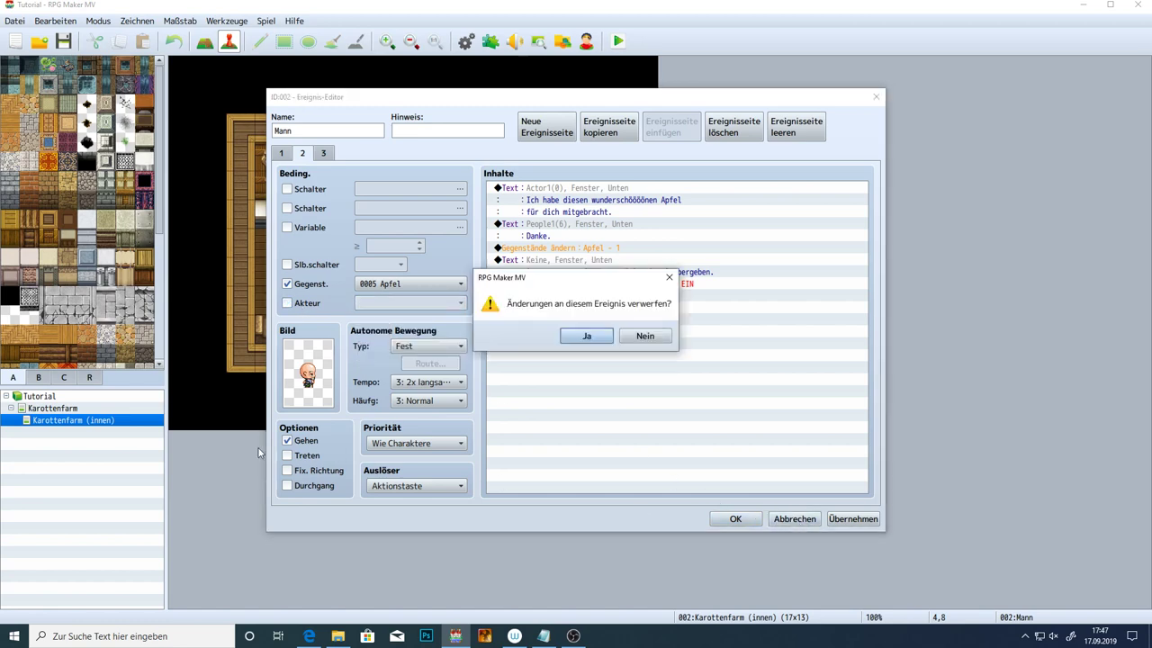
click(586, 336)
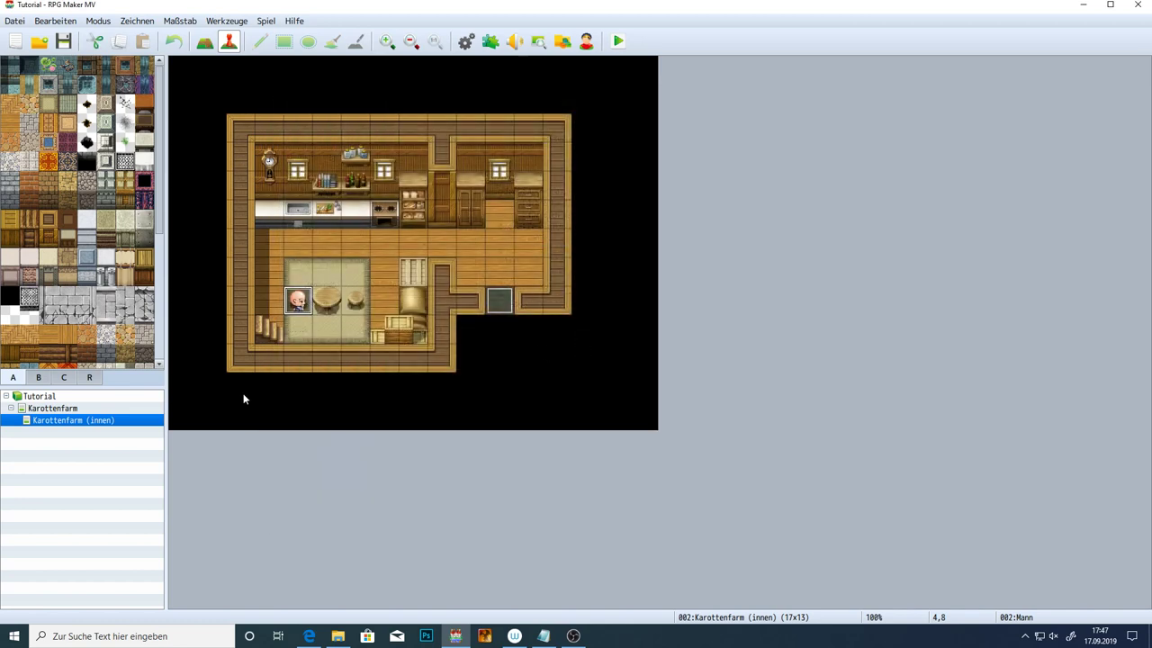
On the Karottenfarm map, set the Karotten Quest condition on page 4 of the Frau event to ≥ 1
click(114, 408)
double_click(441, 301)
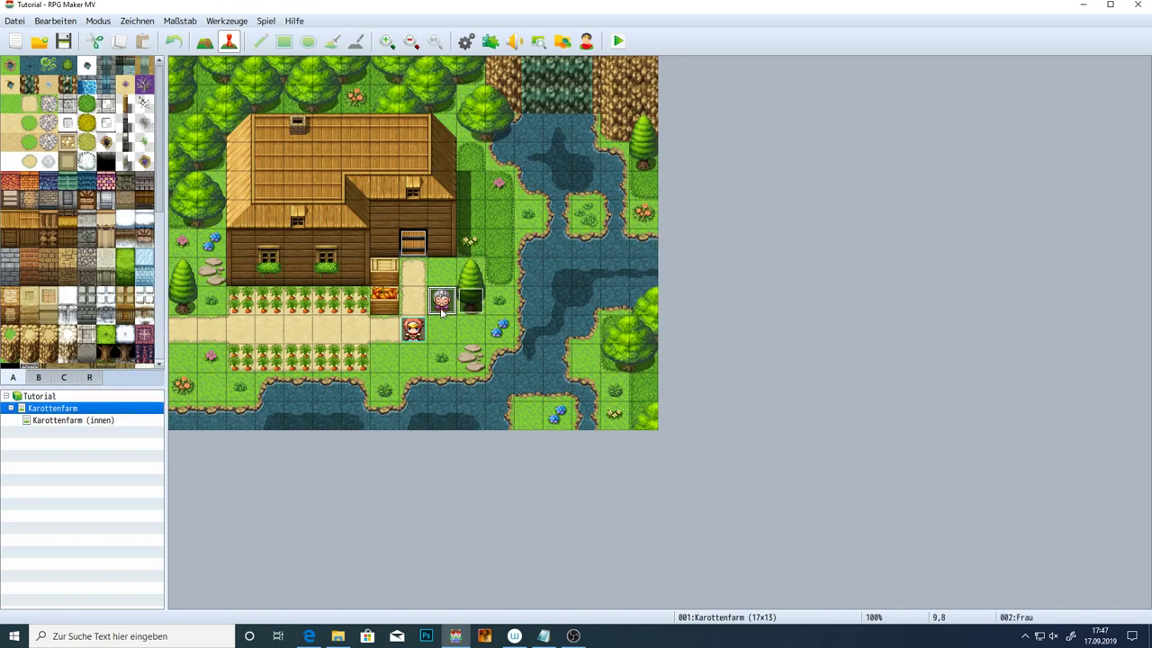
click(350, 156)
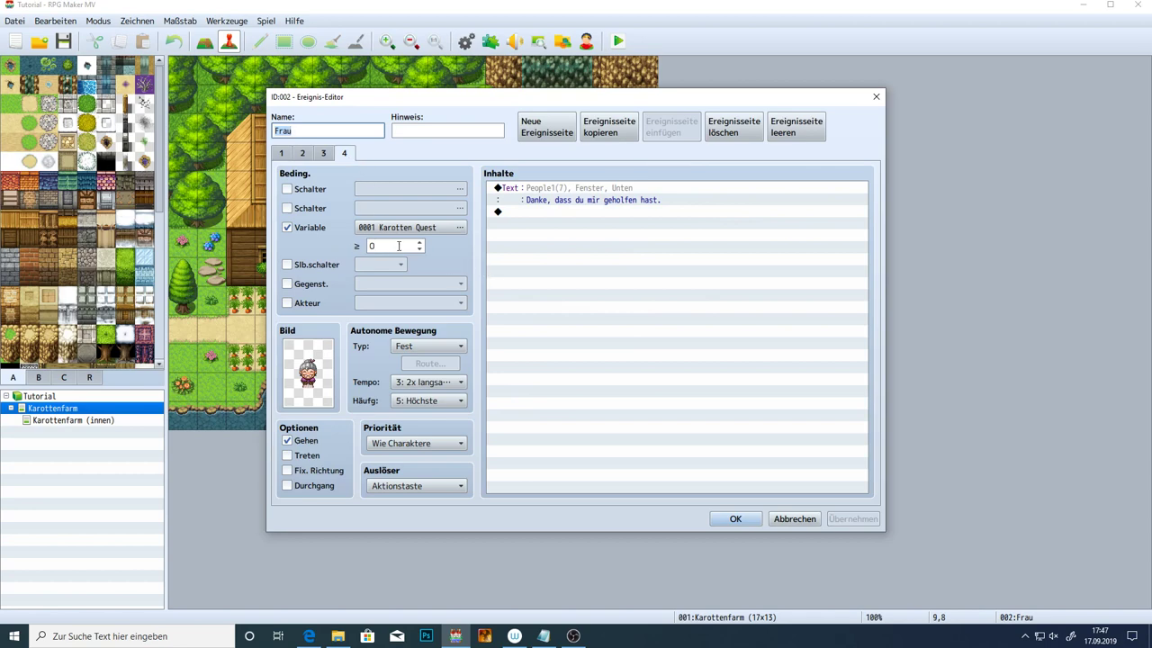
click(393, 246)
scroll(392, 246, up, 1)
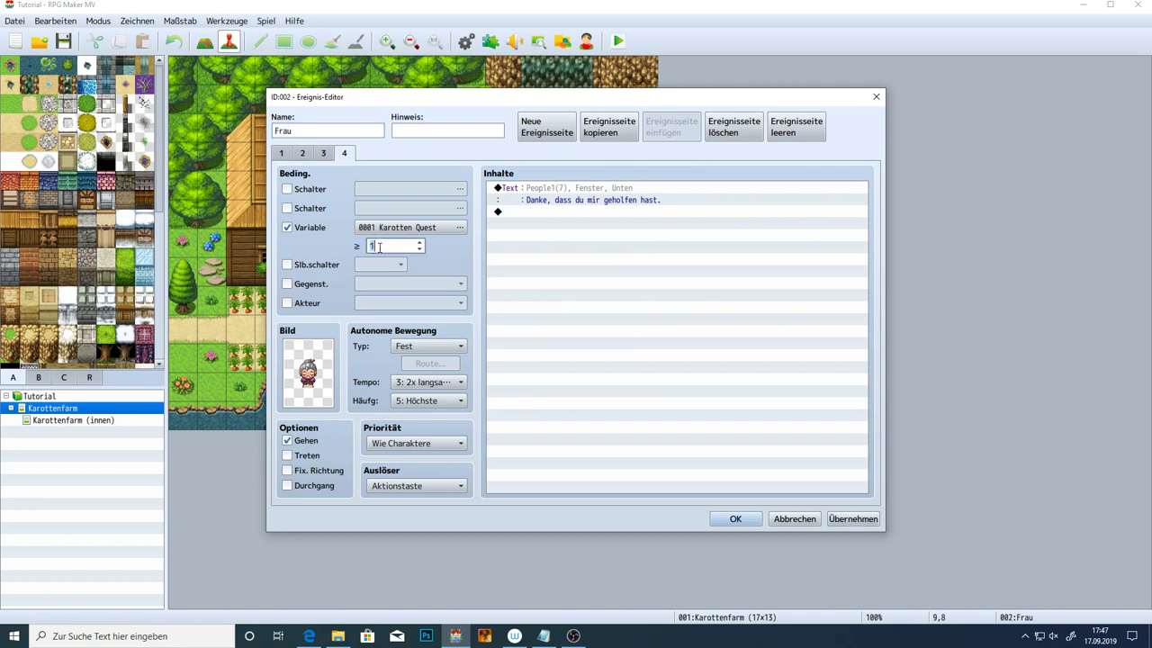
Compare the Karotten Quest variable command at the end of page 3 with the variable condition on page 4
click(326, 155)
click(549, 368)
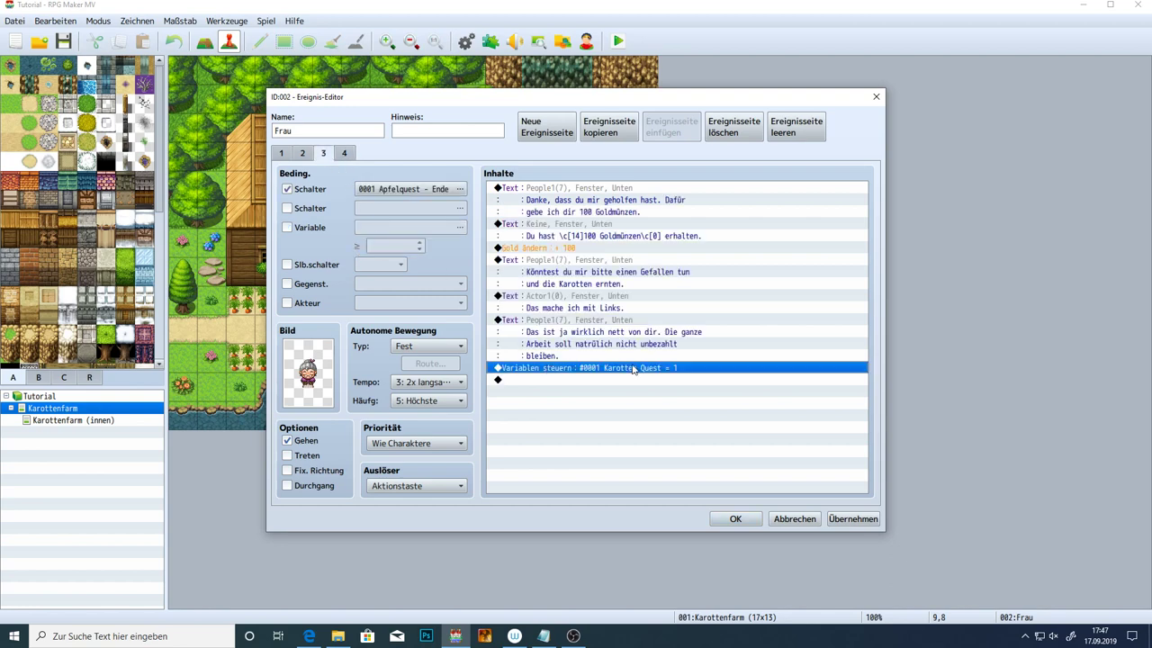
click(347, 157)
click(323, 155)
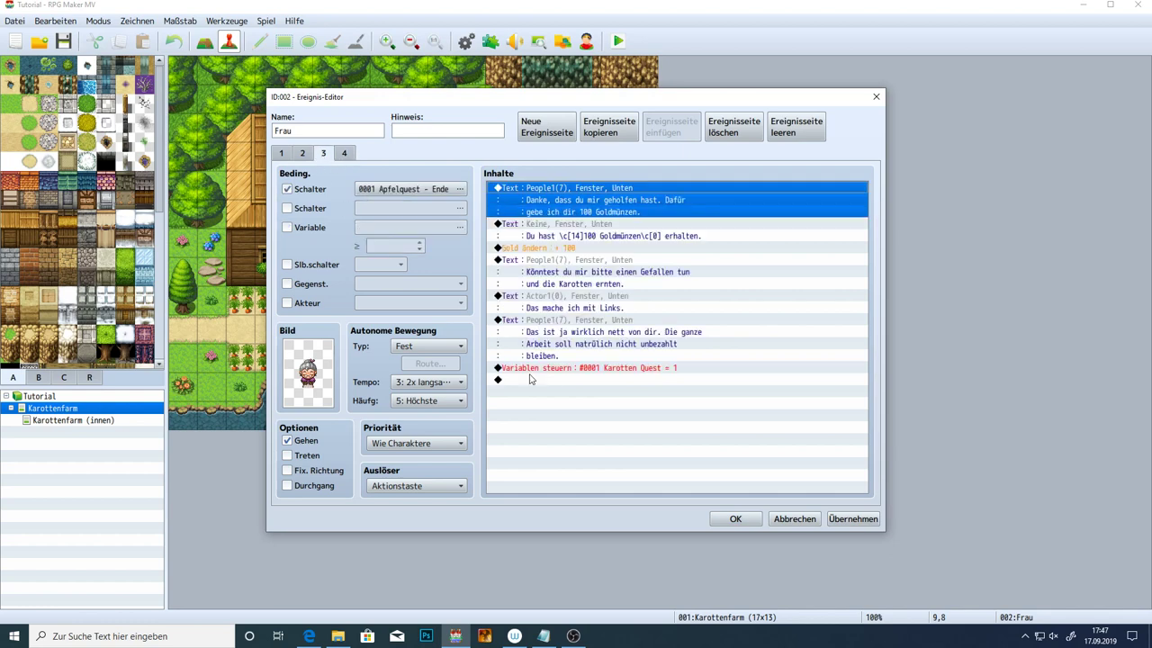
click(606, 369)
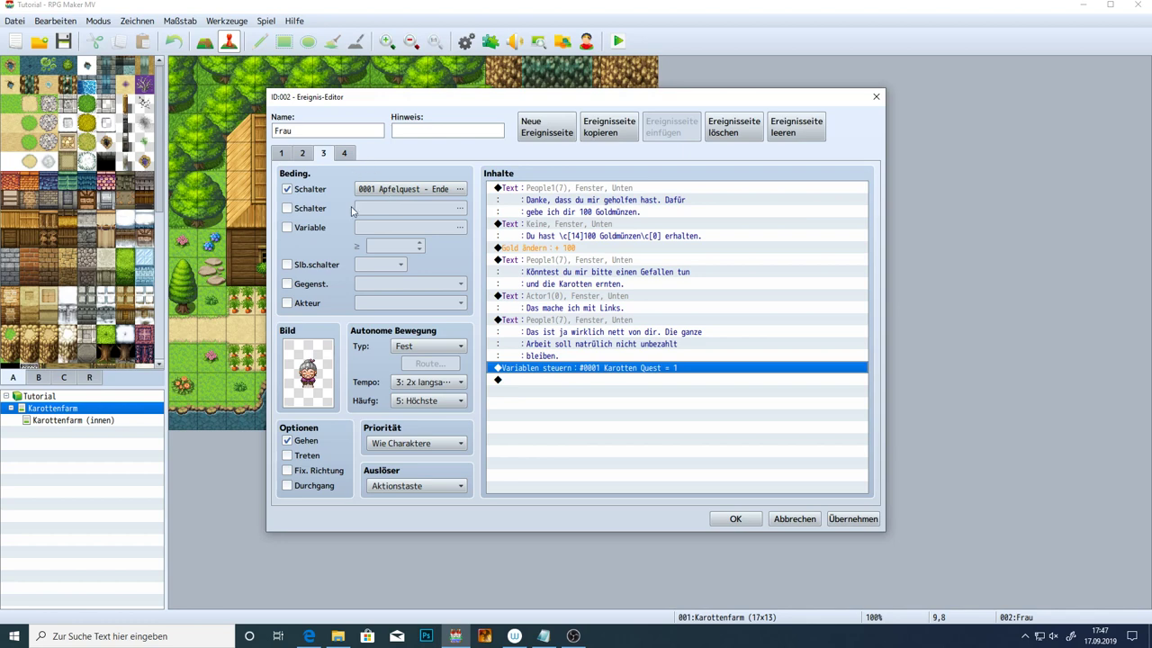
click(346, 154)
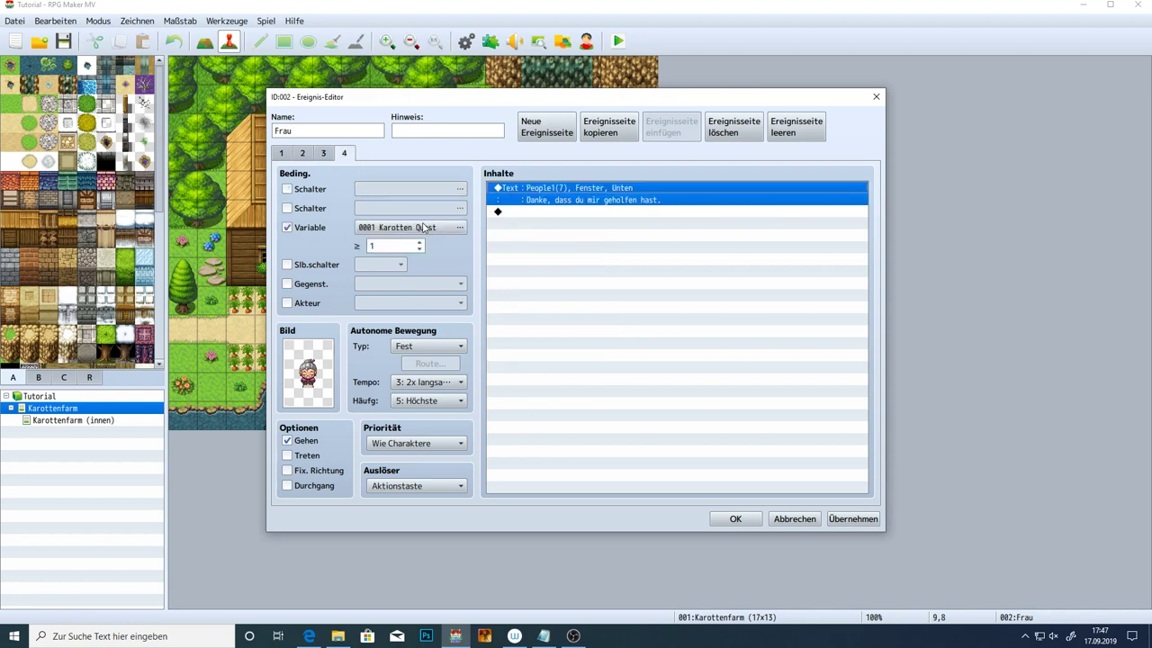
click(326, 154)
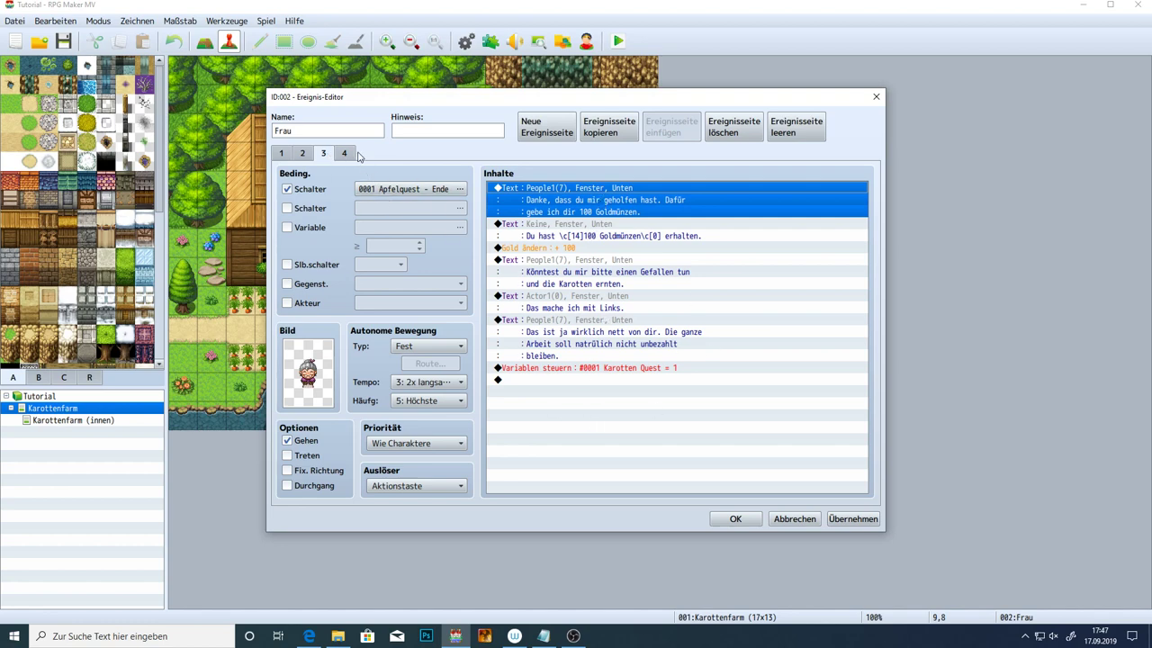
click(343, 154)
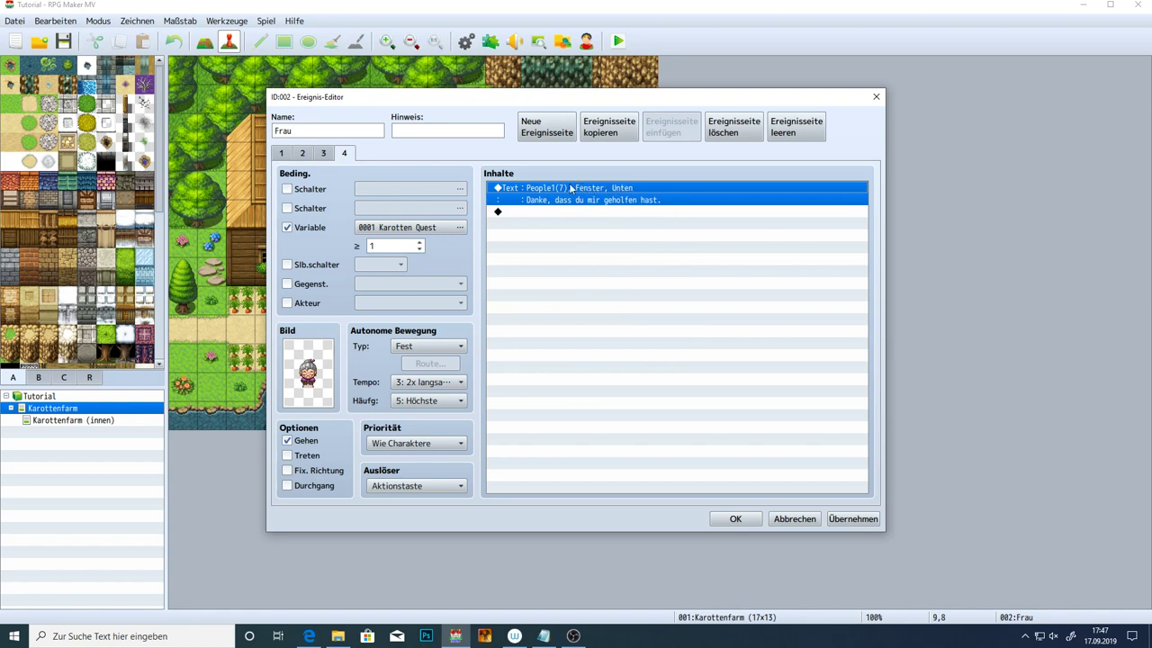
Replace page 4's message with a copy of the first message from page 3
key(Delete)
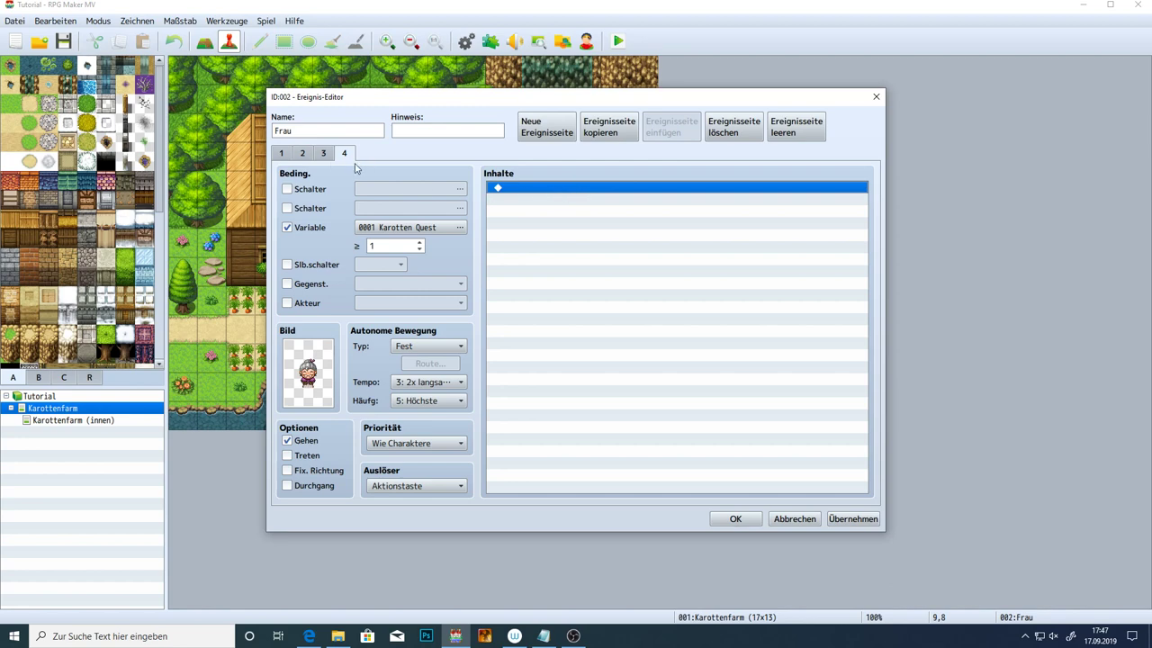
click(328, 156)
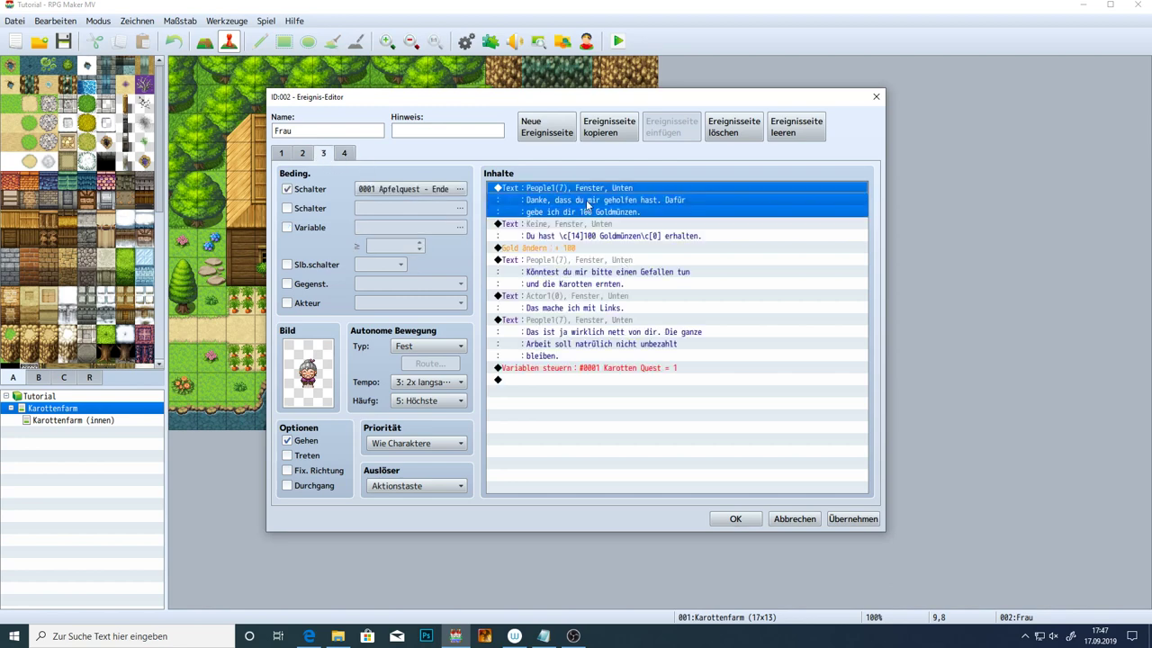
click(345, 154)
key(ctrl+v)
Rewrite the copied message as "Vergiss auch nicht alle Karotten zu ernsten." and preview it
double_click(546, 198)
key(ctrl+a)
key(Delete)
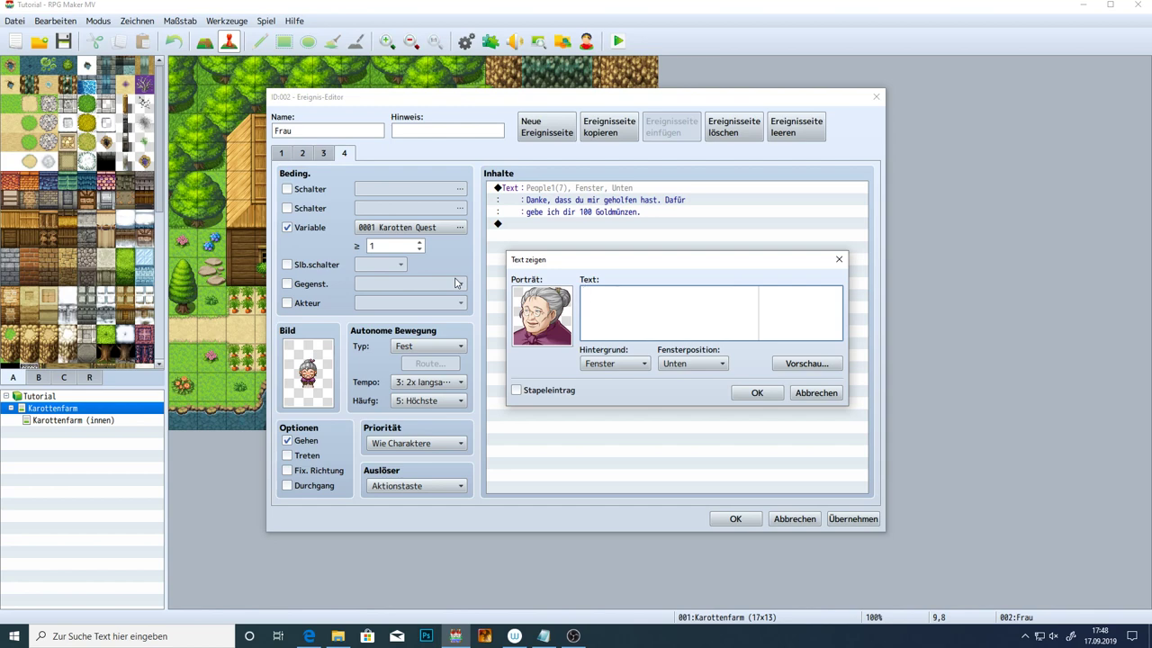
text(auc)
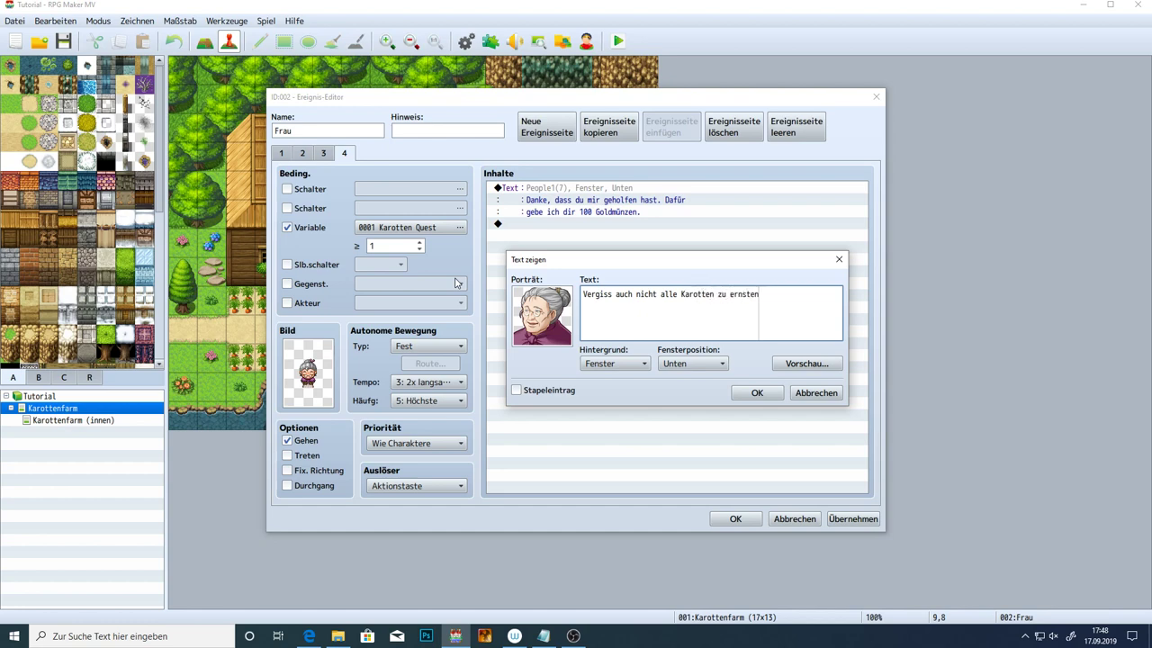
key(space)
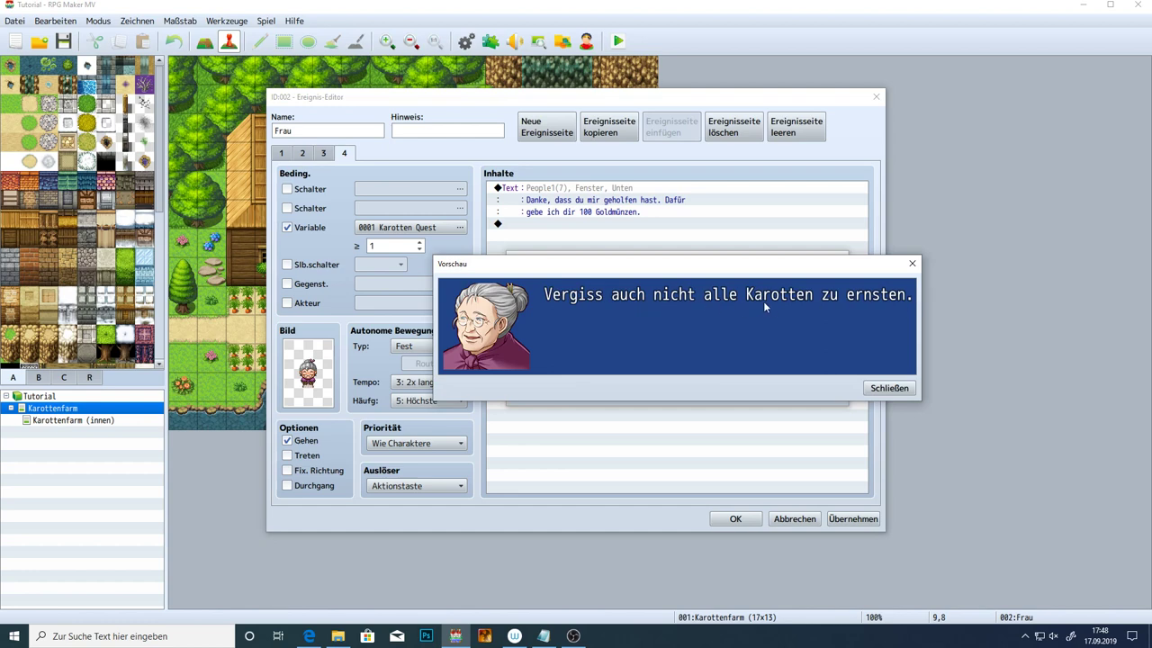
click(889, 388)
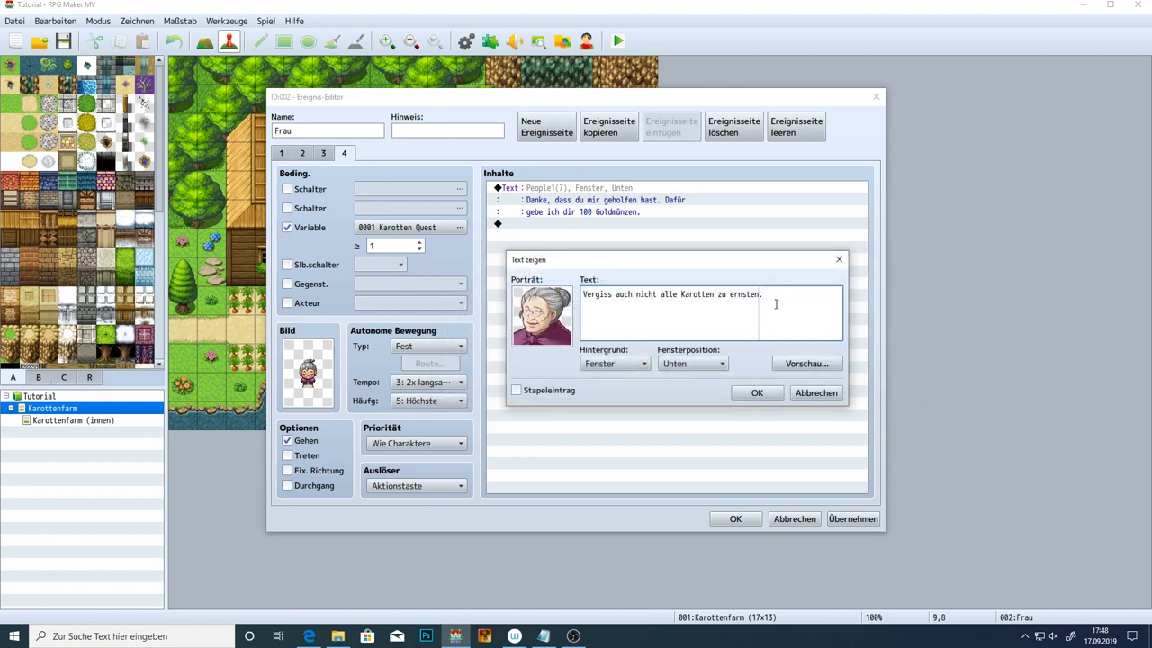
Correct the message's last word to "ernten", preview it, and save the Frau event
click(744, 294)
key(BackSpace)
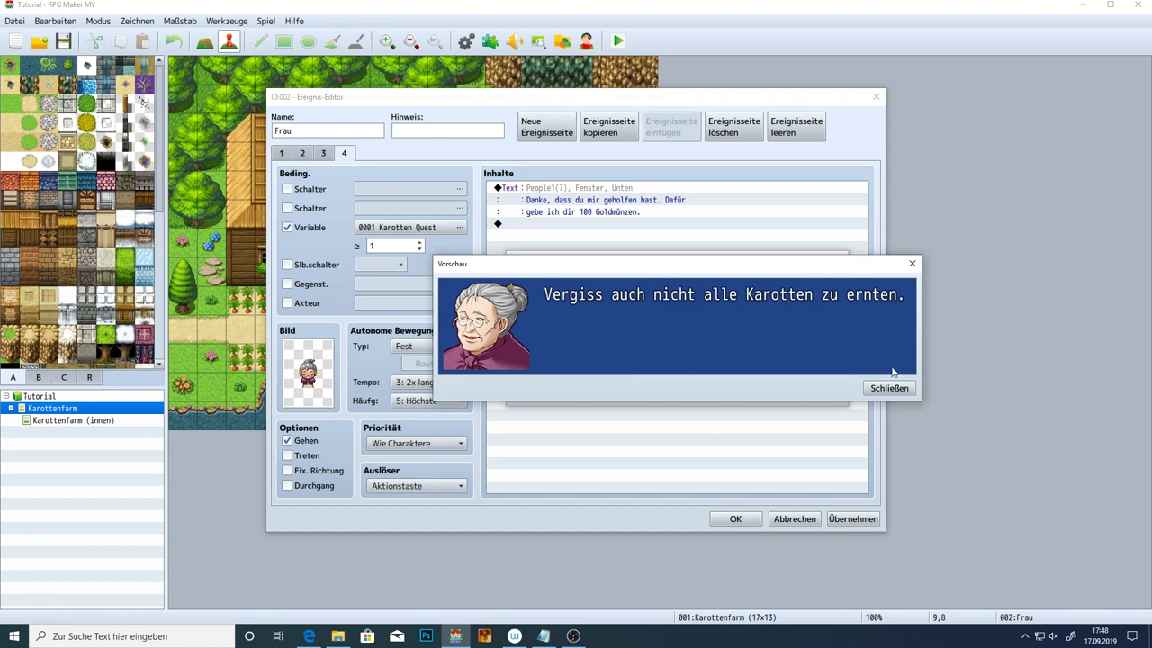
click(900, 388)
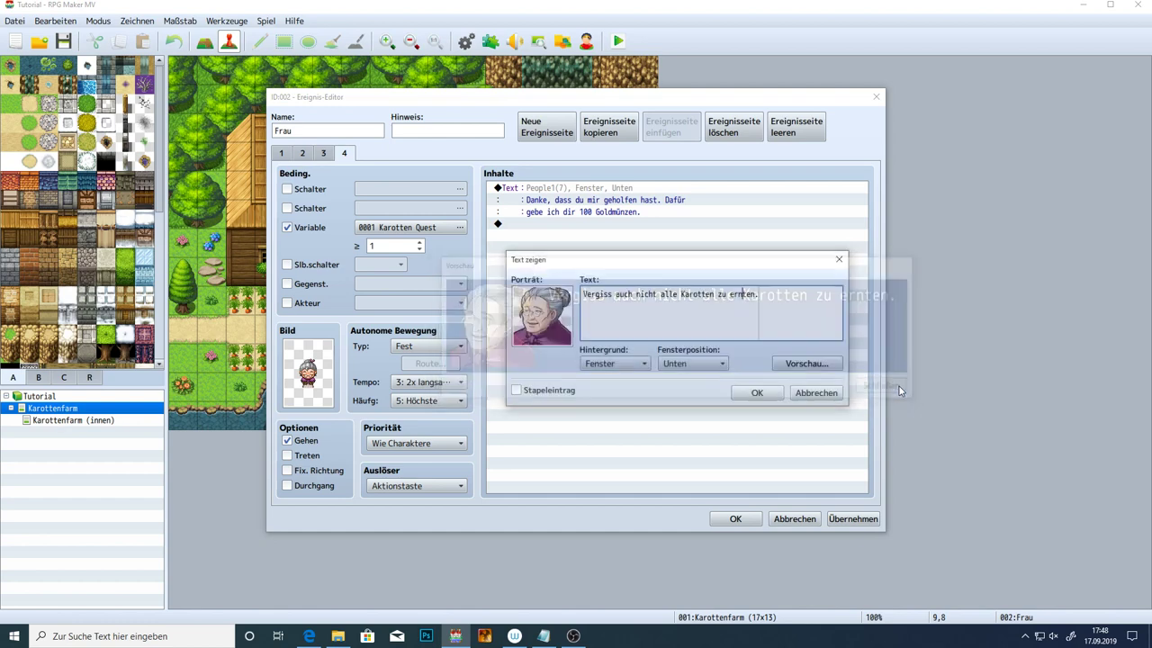
click(758, 393)
click(838, 519)
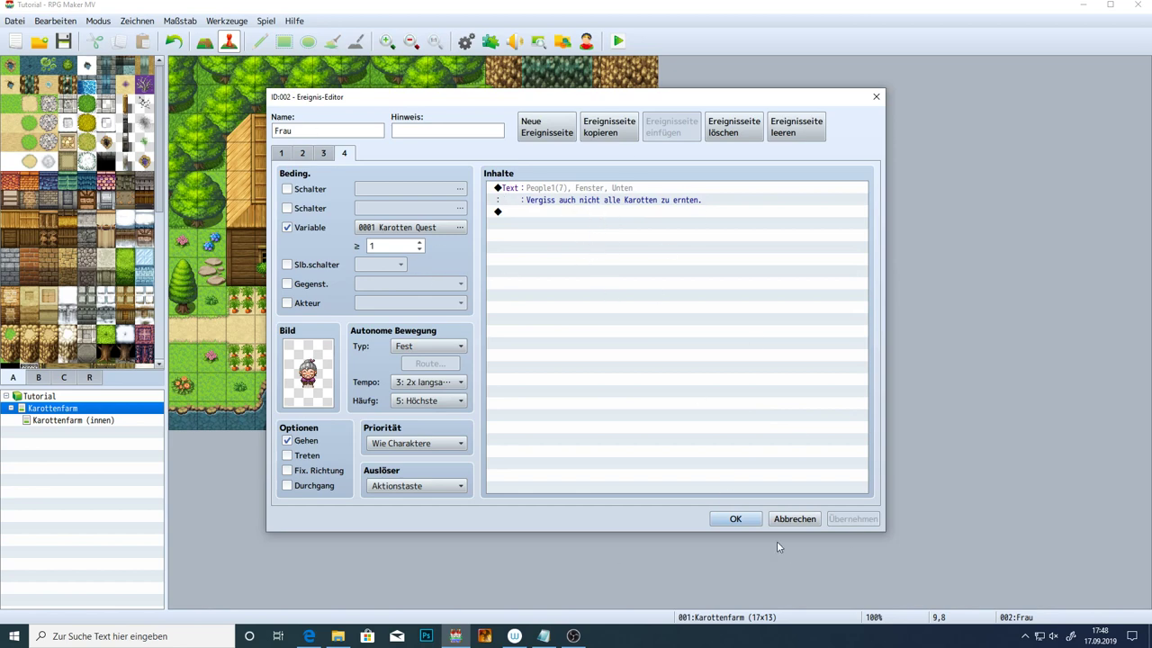
click(737, 519)
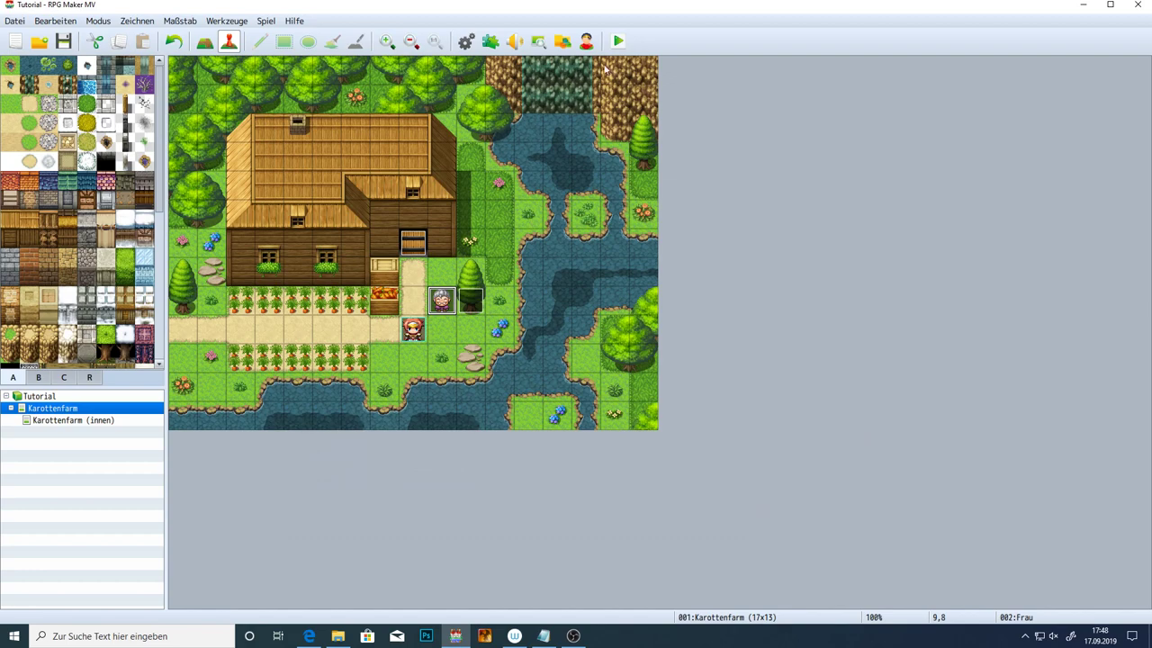
Playtest a new game, walk the party around the carrot fields outside the house, and close the game
click(617, 41)
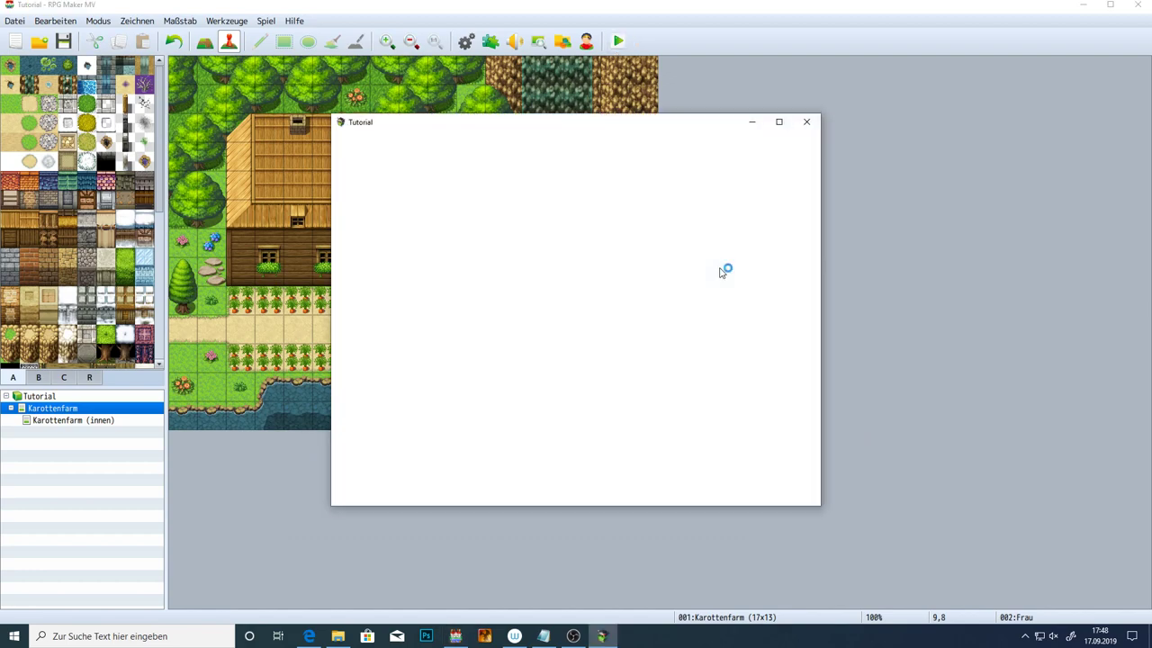
key(Return)
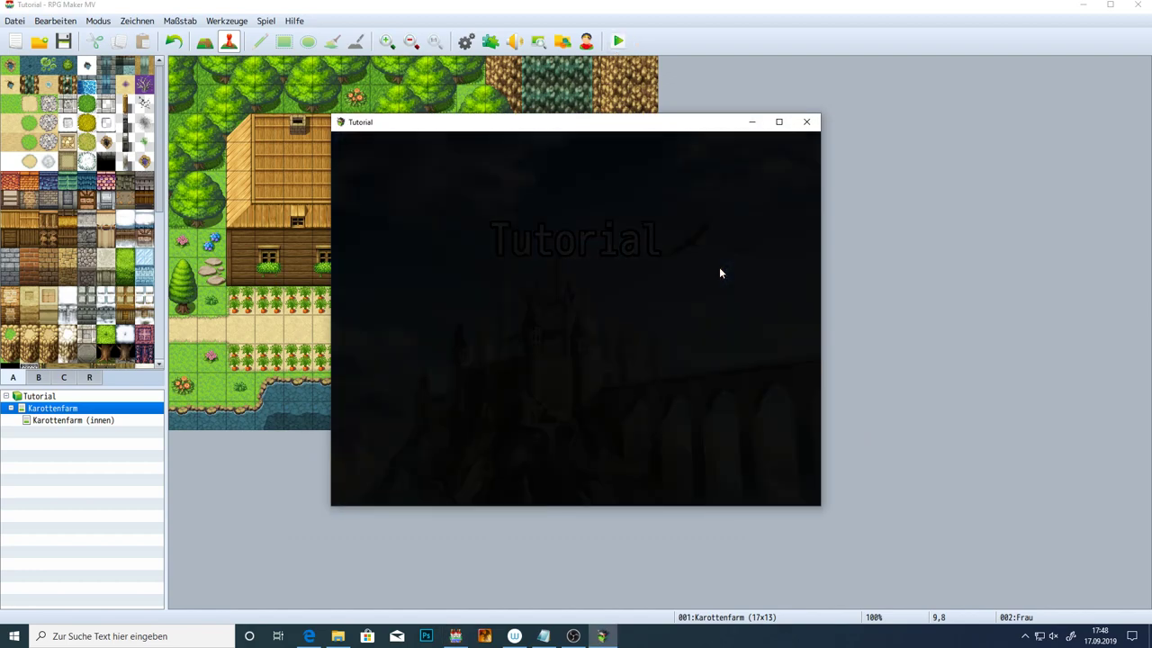
key(Left)
key(Down)
key(Left)
key(Right)
key(Down)
key(Right)
key(Right)
key(Right)
key(Right)
key(Right)
key(Right)
key(Up)
key(Right)
key(Right)
key(Right)
key(Left)
key(Left)
key(Left)
key(Left)
key(Up)
key(Left)
key(Left)
key(Left)
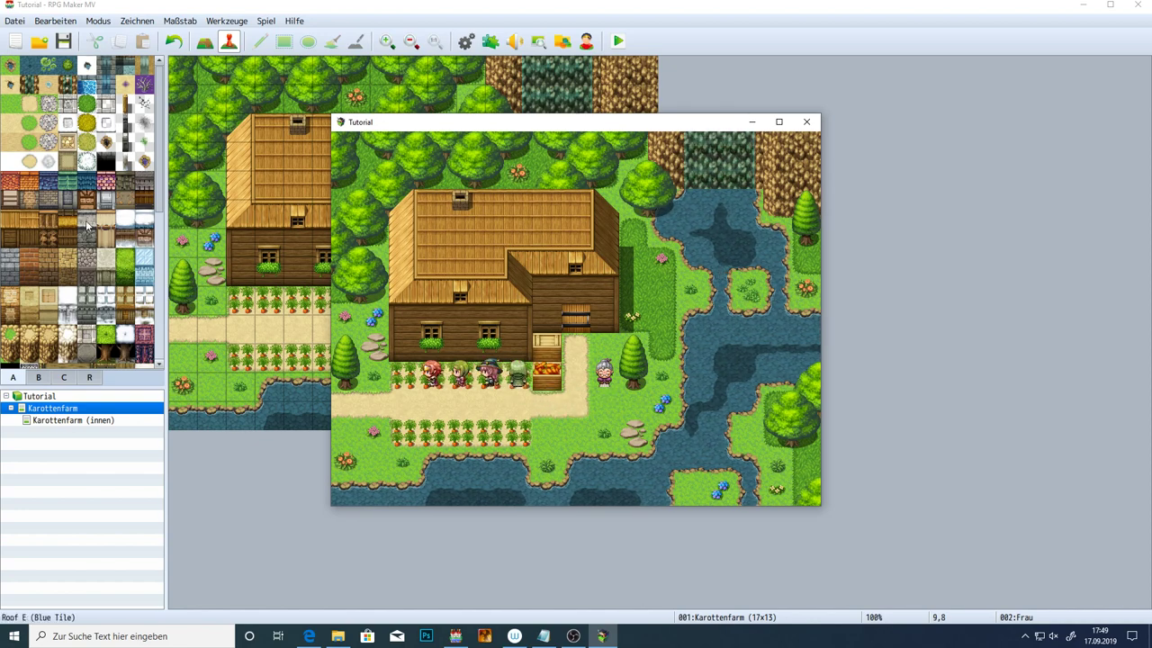
click(806, 122)
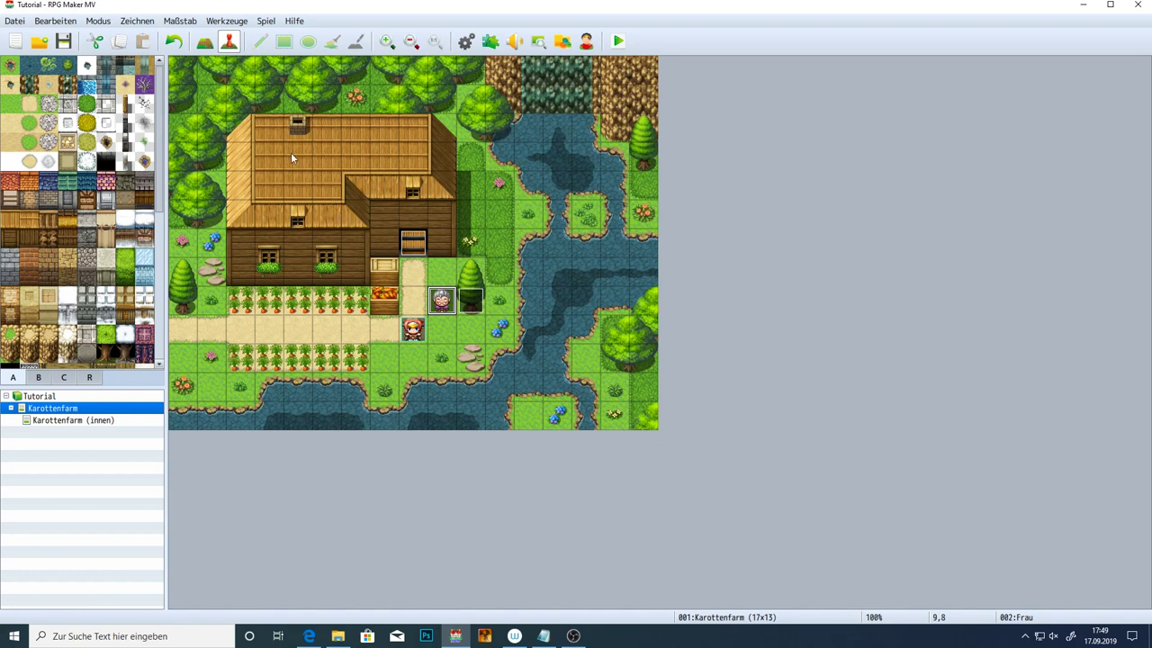
Erase both painted carrot rows and the crate of carrots beside the house from the Karottenfarm map
click(205, 42)
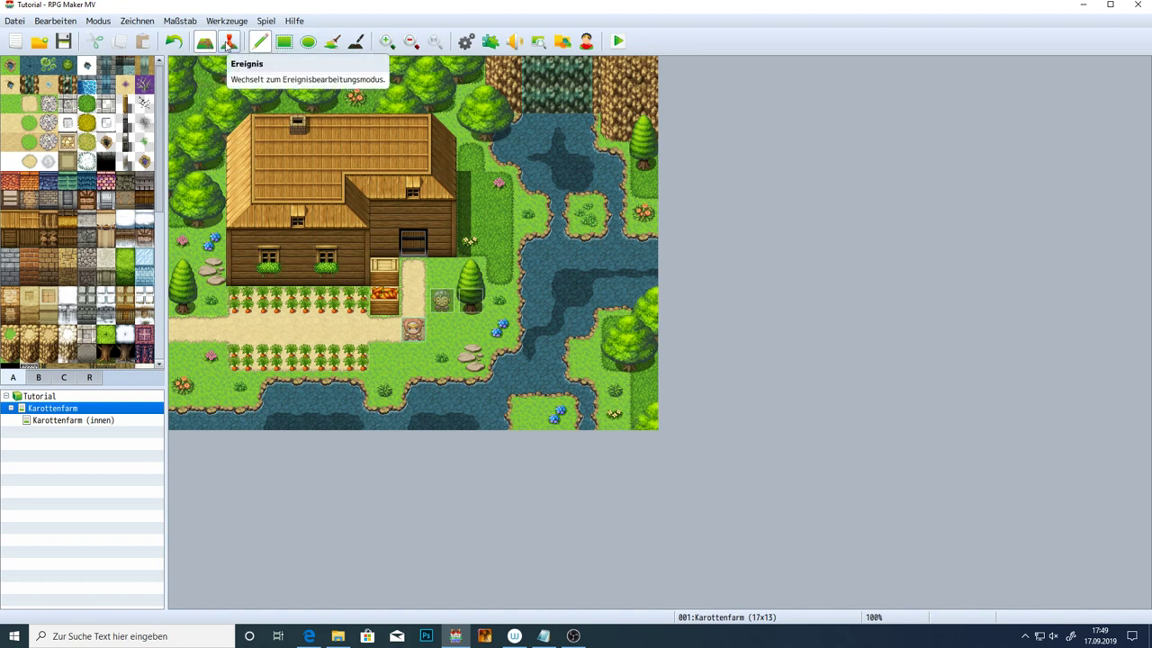
click(226, 42)
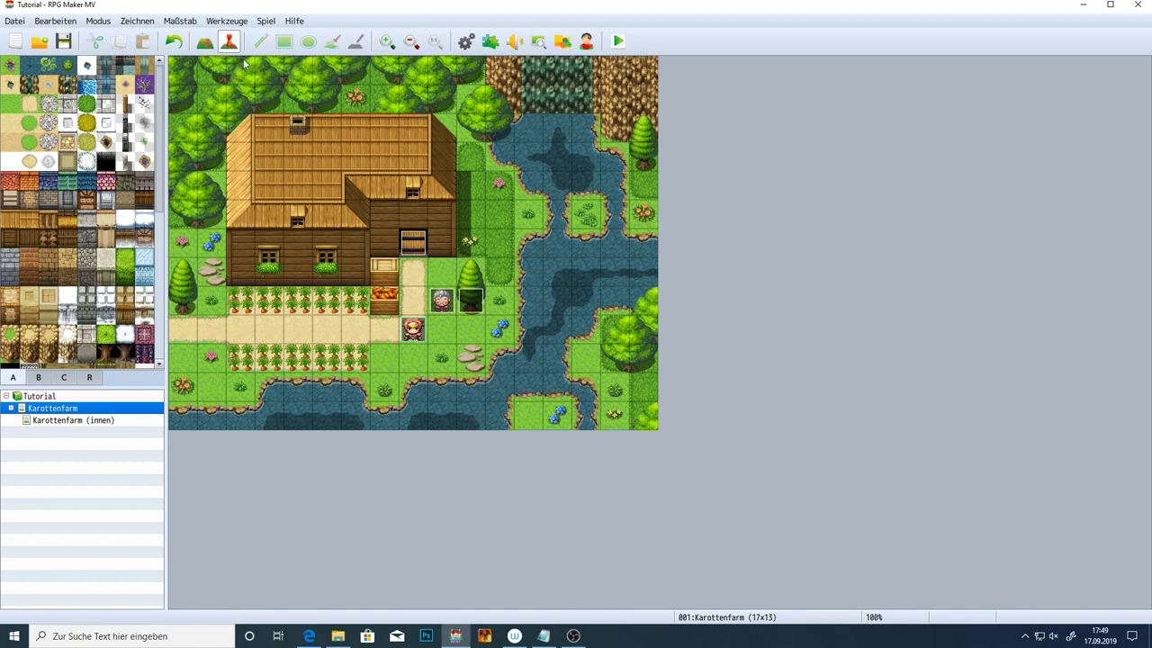
click(207, 42)
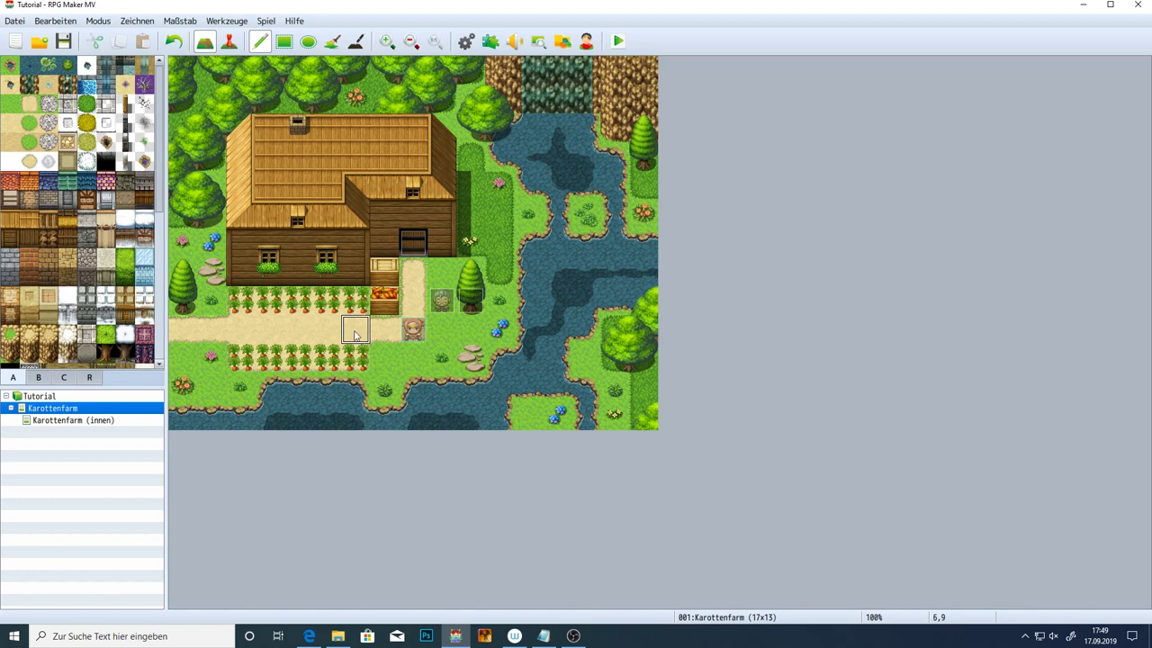
mouse_move(355, 304)
mouse_down()
mouse_move(245, 310)
mouse_move(235, 368)
mouse_move(351, 360)
mouse_move(313, 373)
mouse_up()
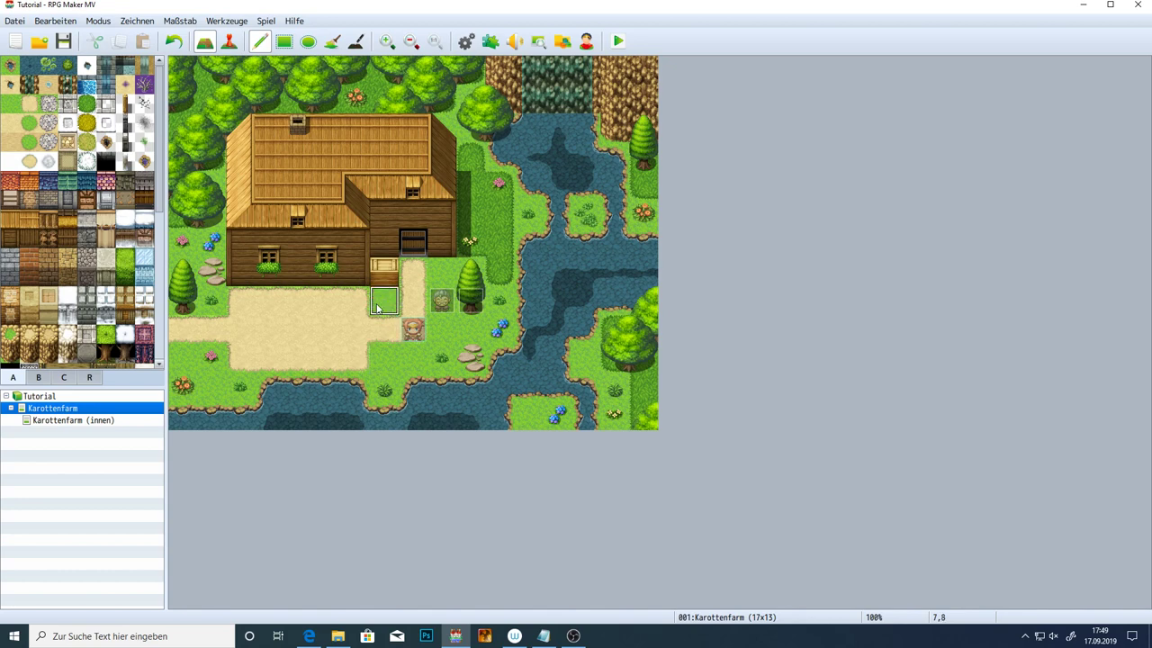
Create a new event on the emptied field tile at 6,8
click(229, 42)
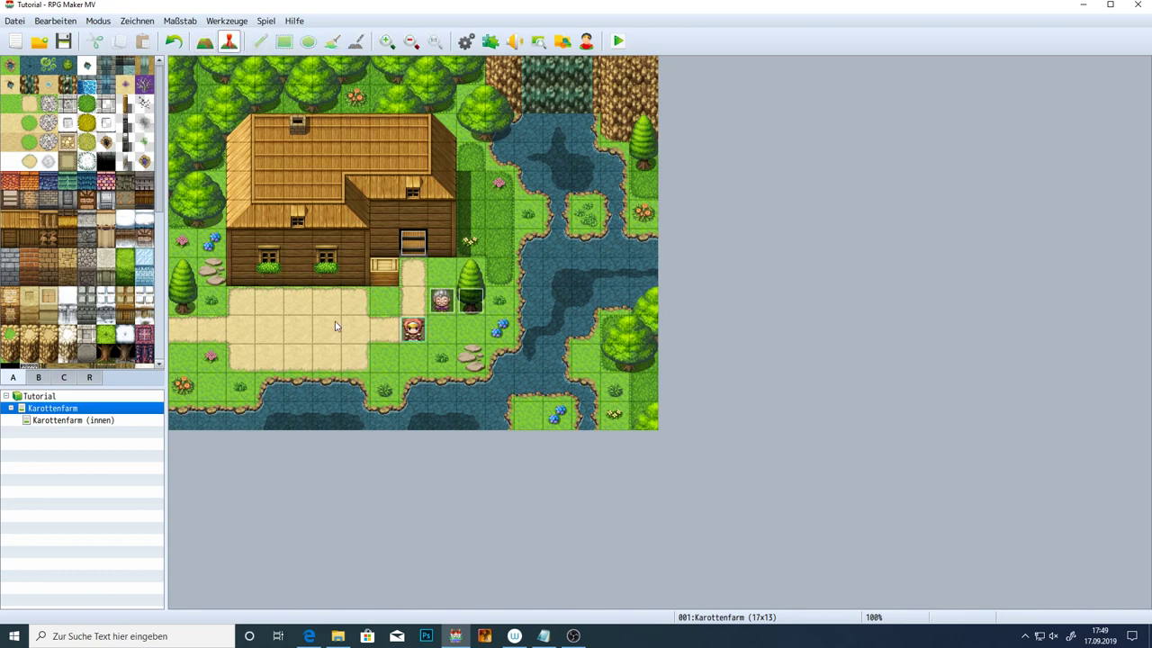
click(356, 305)
double_click(351, 304)
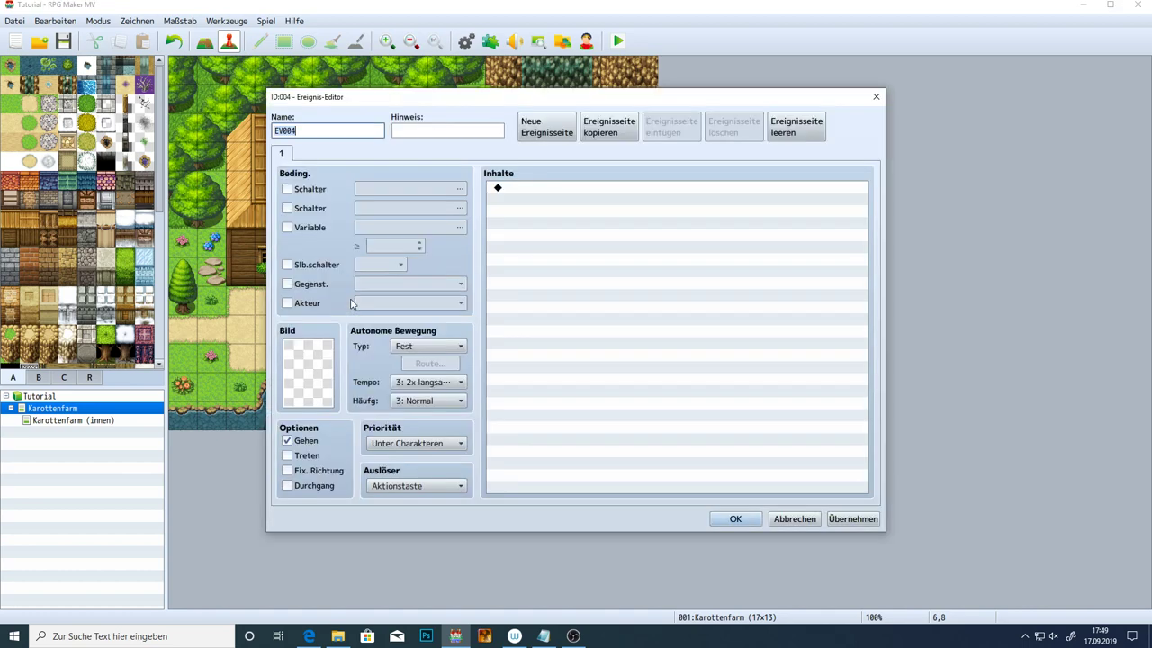
Give the event at 6,8 the carrot plants image from Kachelset B, and save the event
double_click(309, 369)
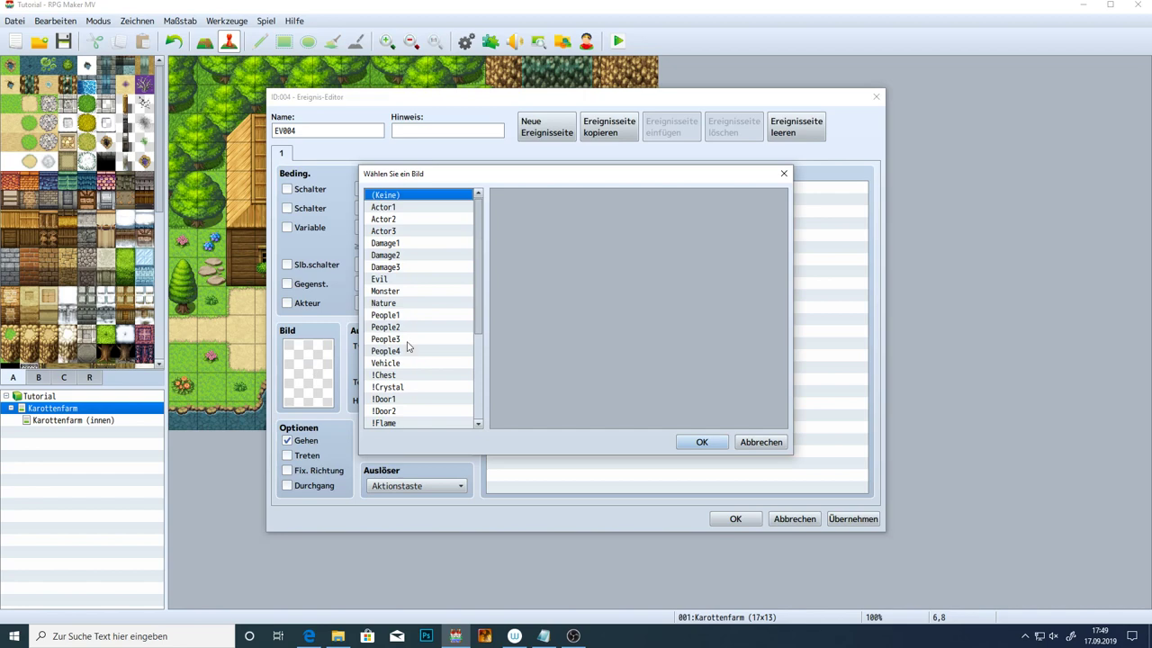
scroll(408, 347, down, 3)
scroll(407, 346, down, 1)
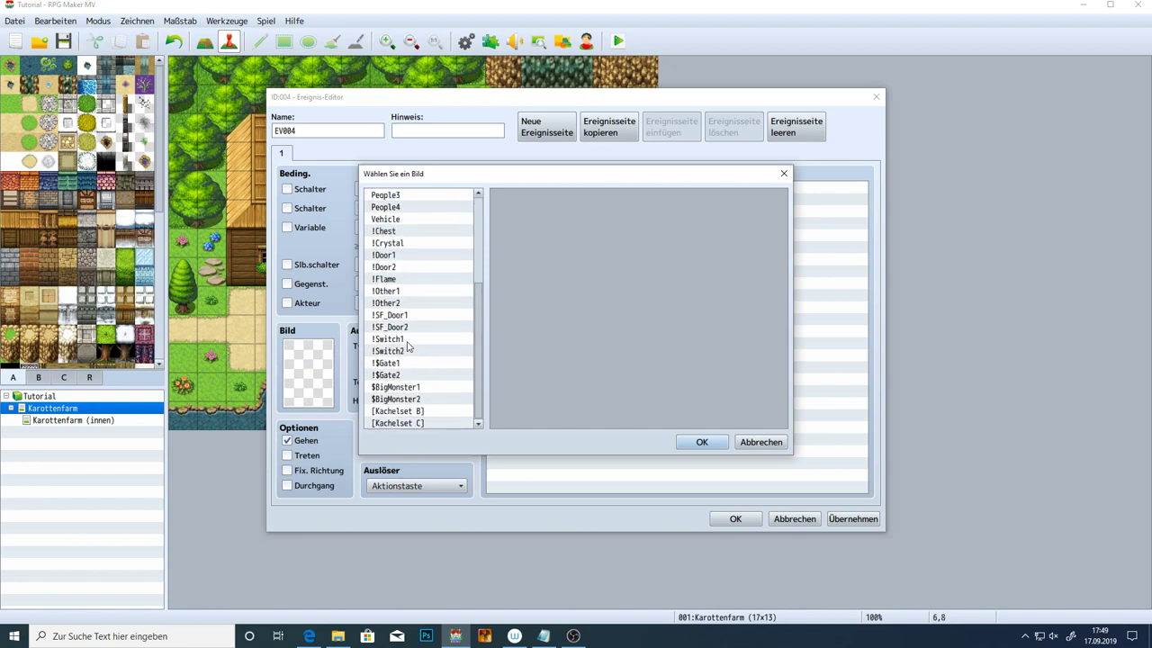
click(403, 413)
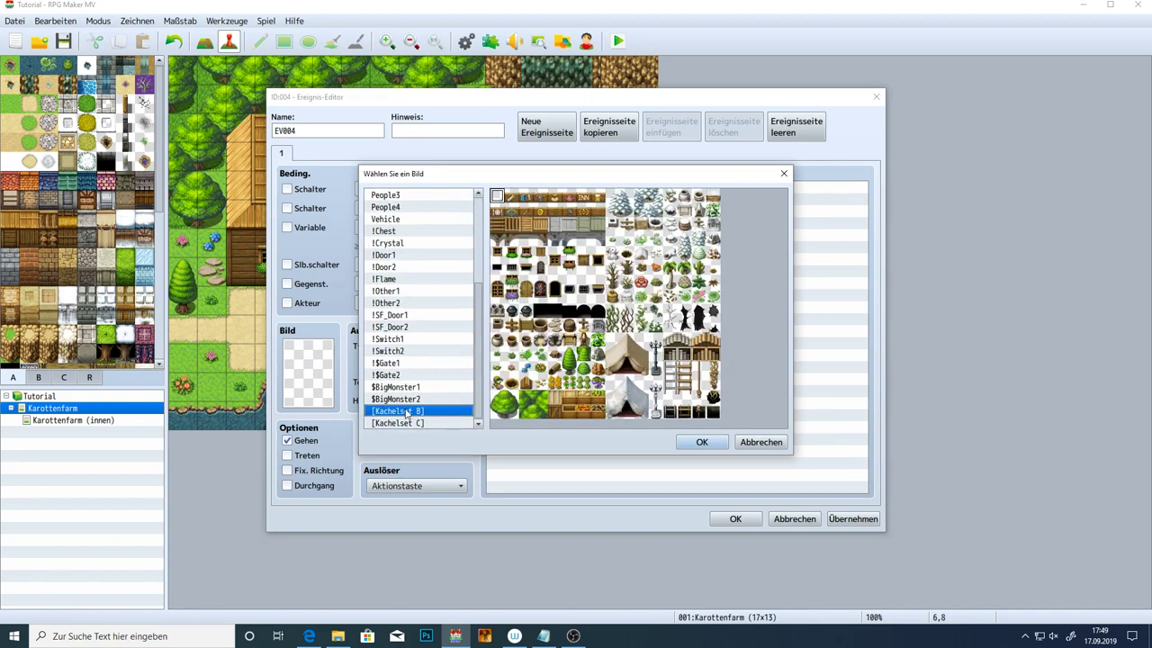
click(571, 384)
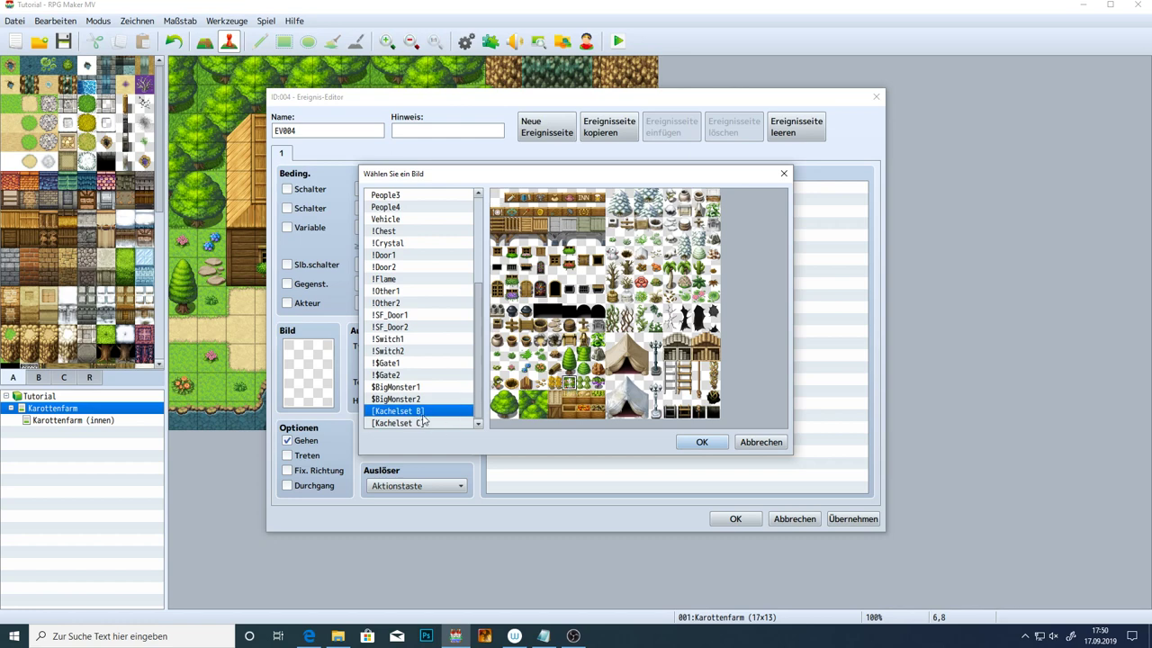
click(702, 442)
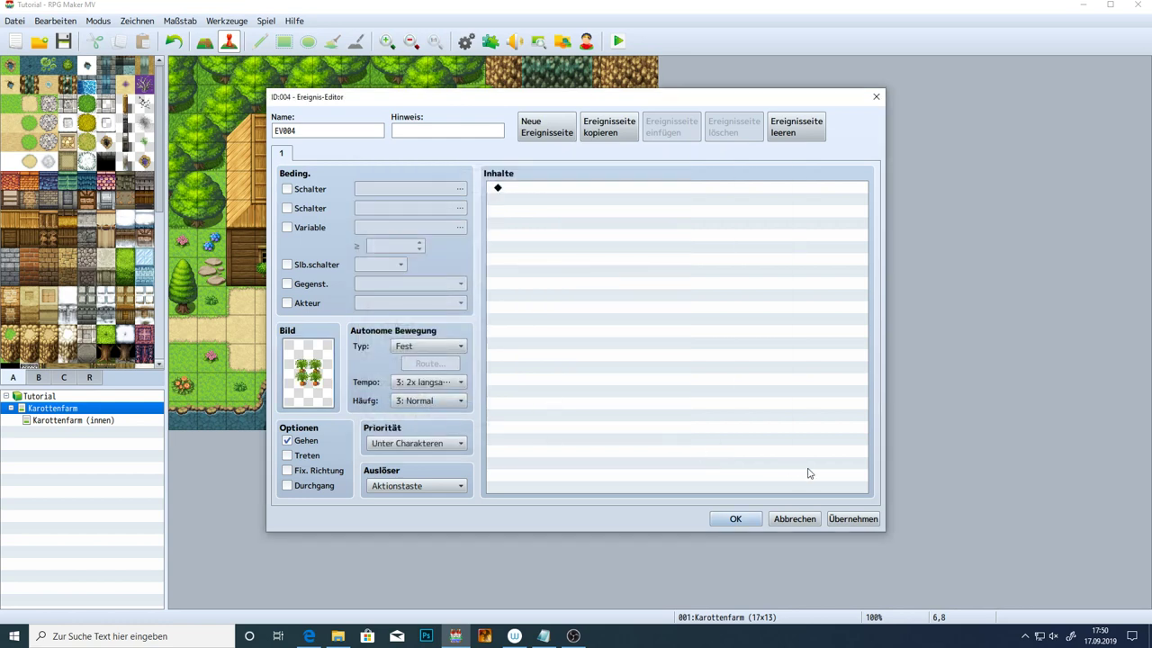
click(853, 519)
click(745, 522)
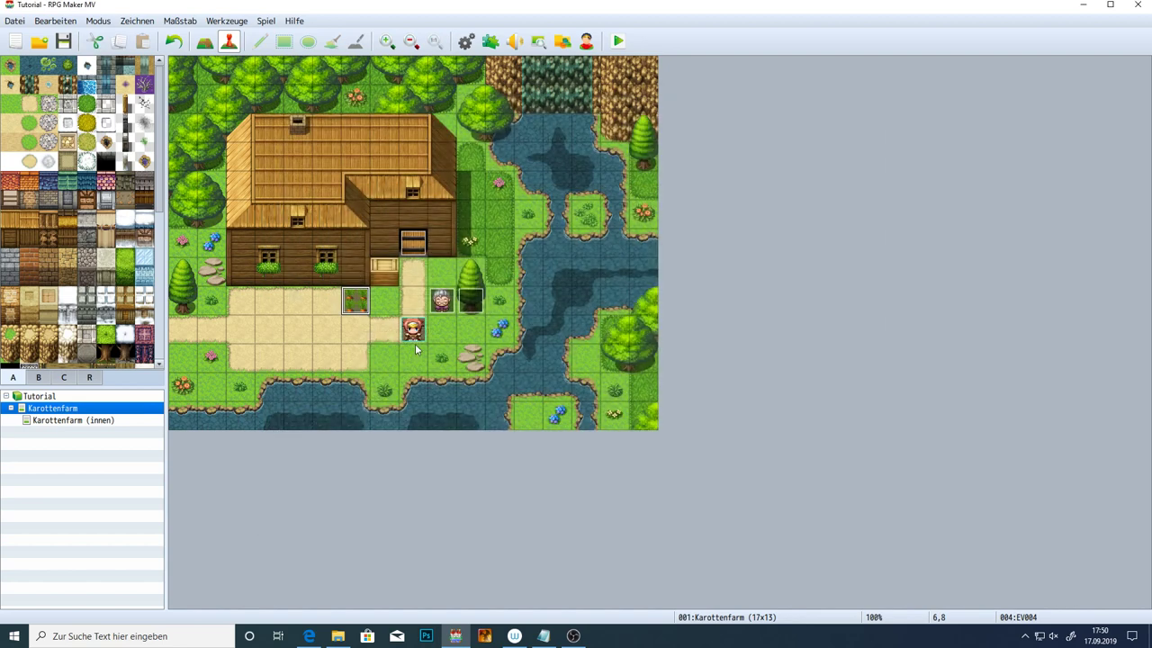
Create an event at 7,8 beside the carrots with the empty wooden crate image from Kachelset B, and save it
double_click(394, 308)
double_click(306, 371)
scroll(383, 355, down, 4)
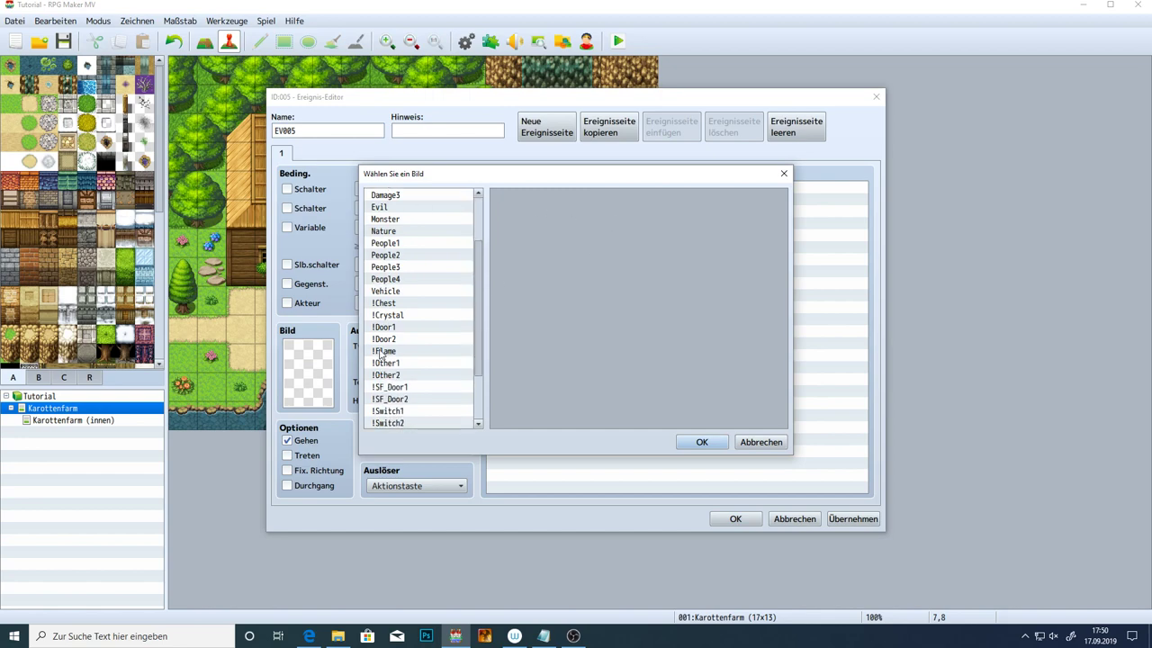
click(405, 411)
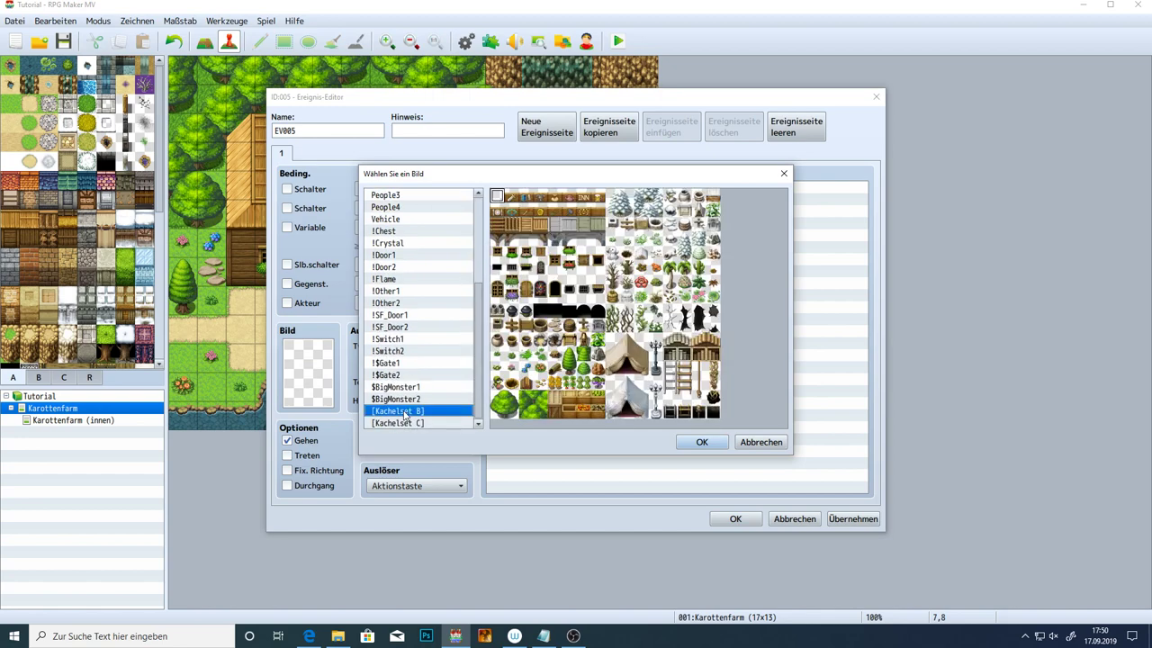
click(569, 411)
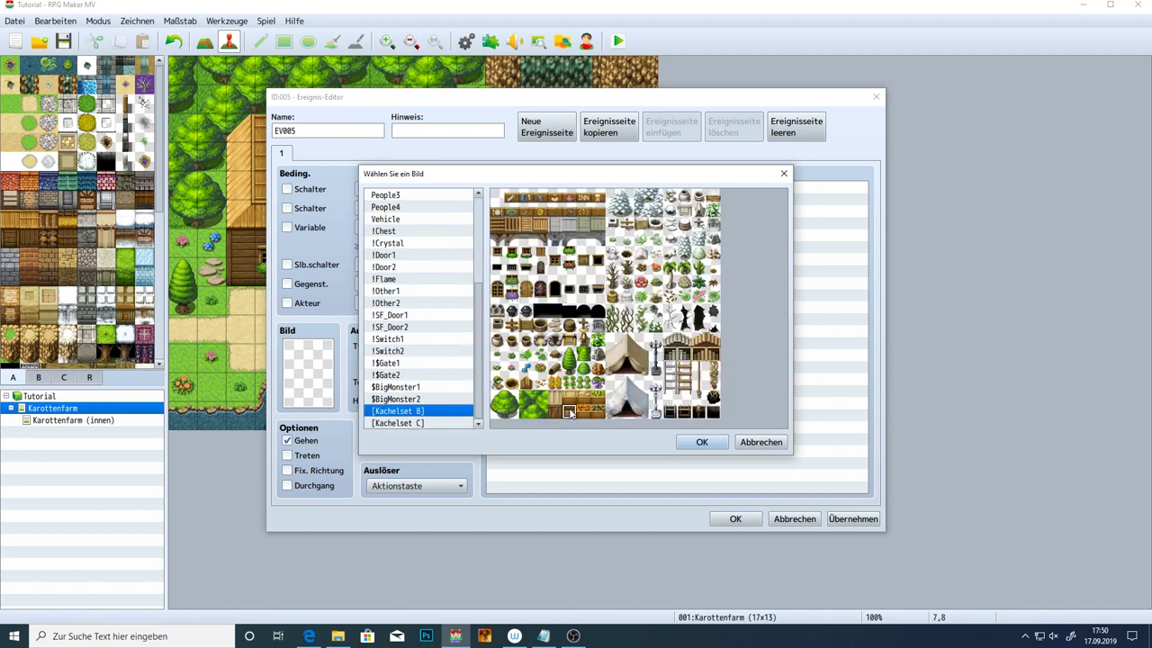
click(583, 412)
click(598, 398)
click(571, 400)
click(701, 442)
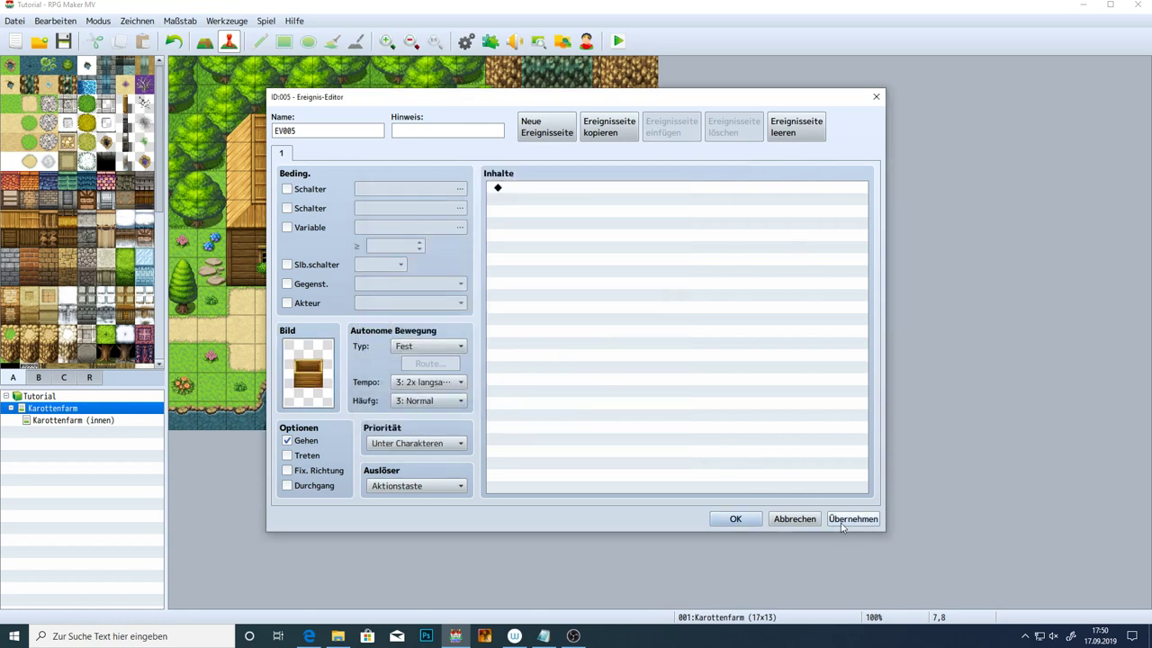
click(736, 518)
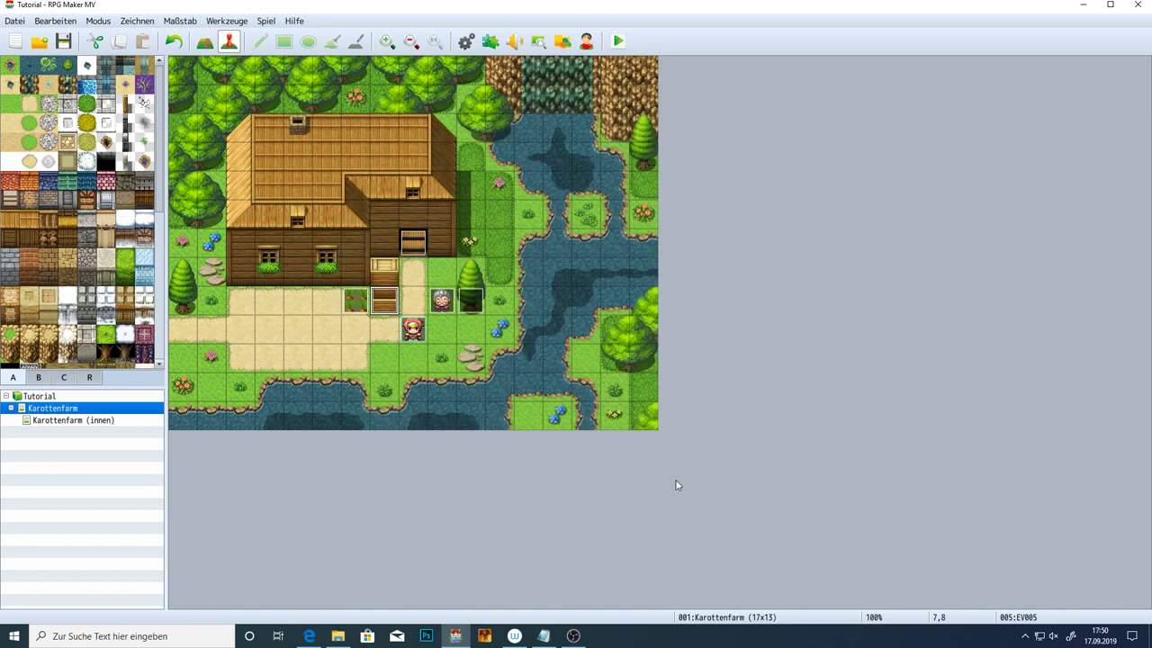
Save the changes, playtest a new game by walking the party over the carrots and crate, and close the game
click(356, 330)
click(618, 41)
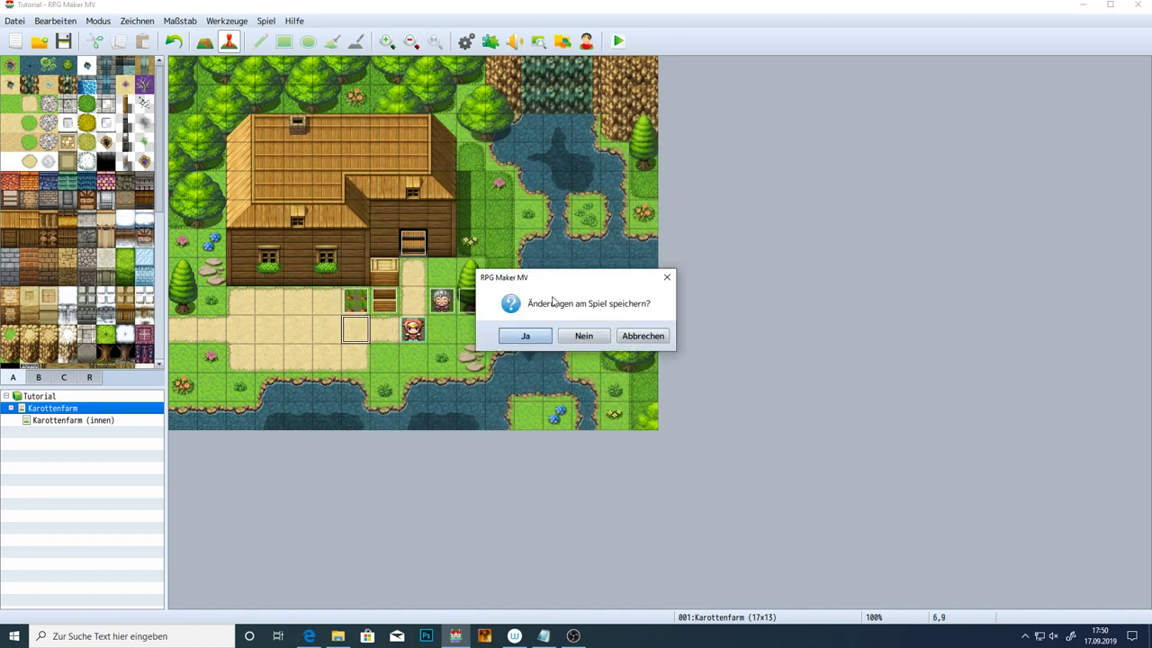
click(524, 339)
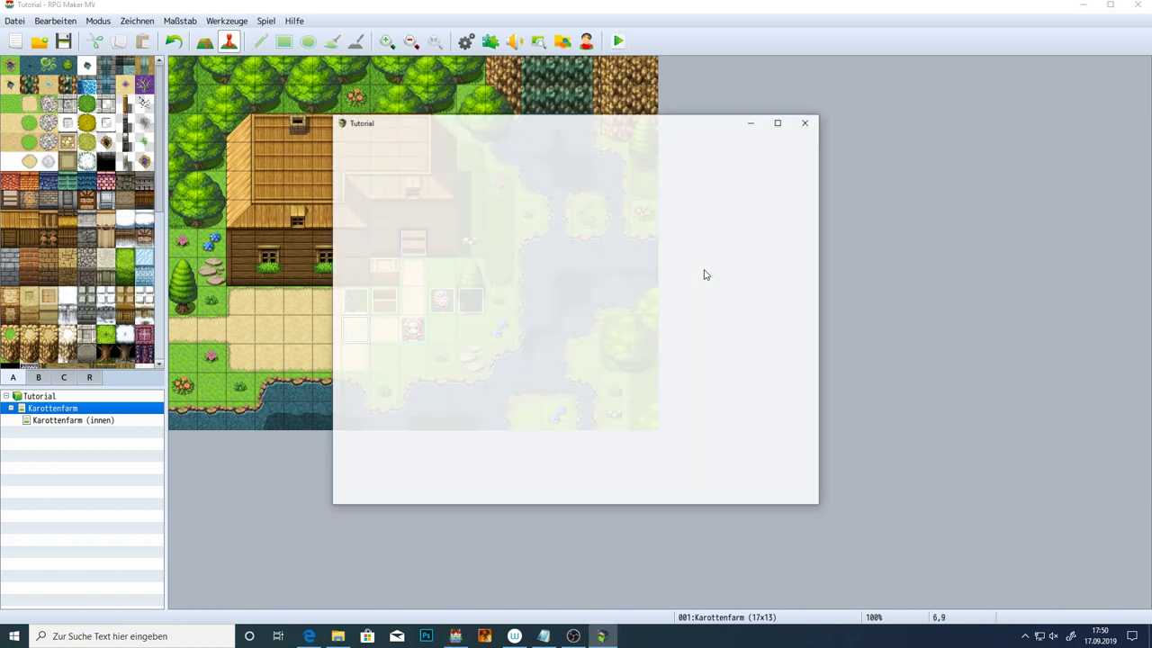
key(Return)
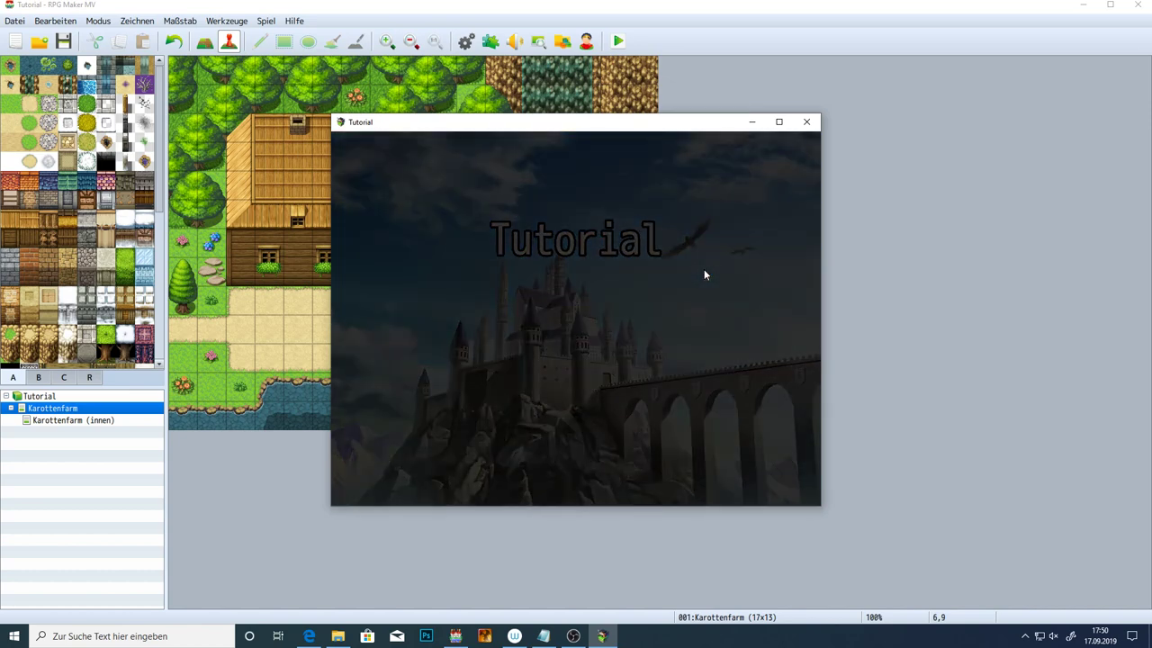
key(Left)
key(Left)
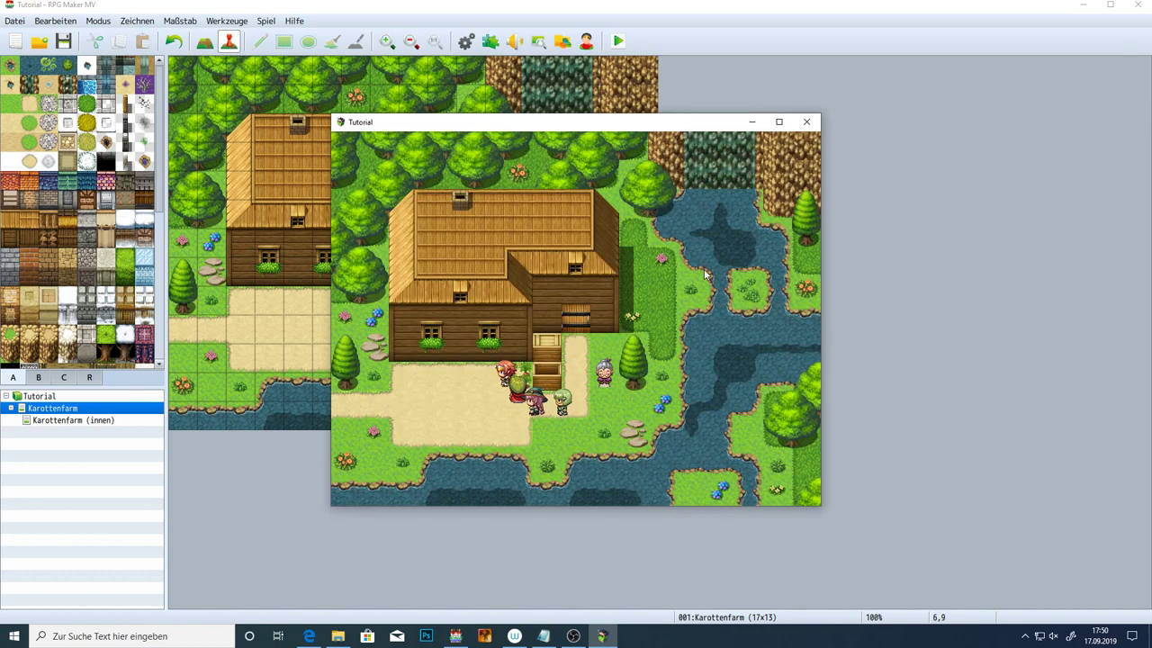
key(Up)
key(Up)
key(Right)
key(Right)
key(Right)
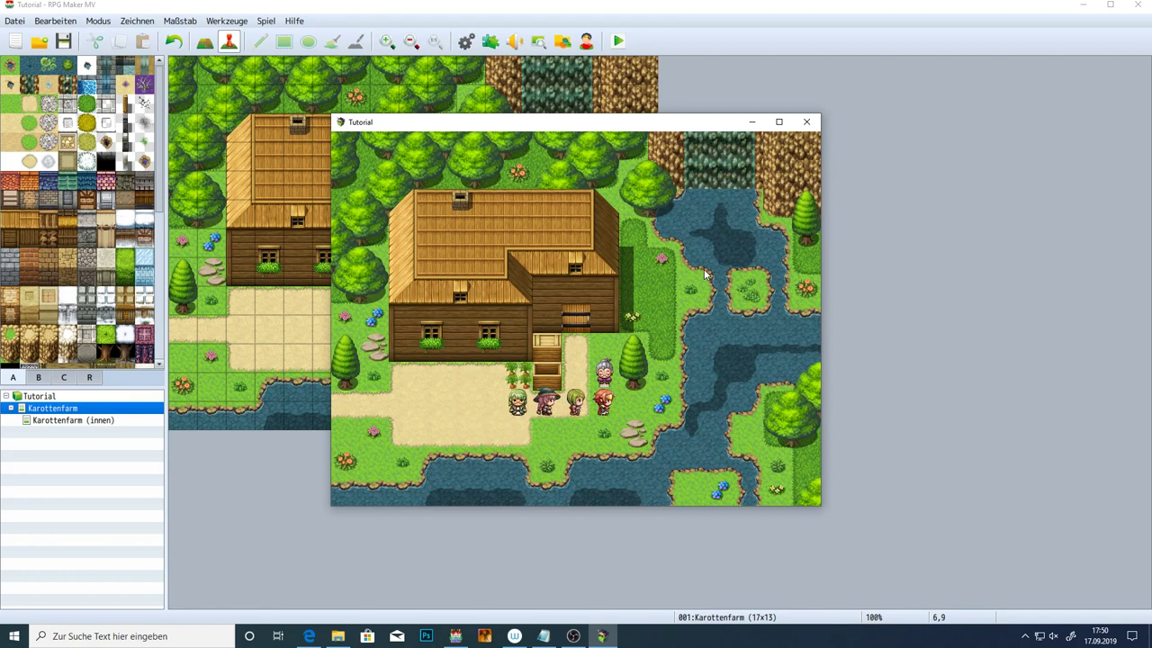
click(807, 121)
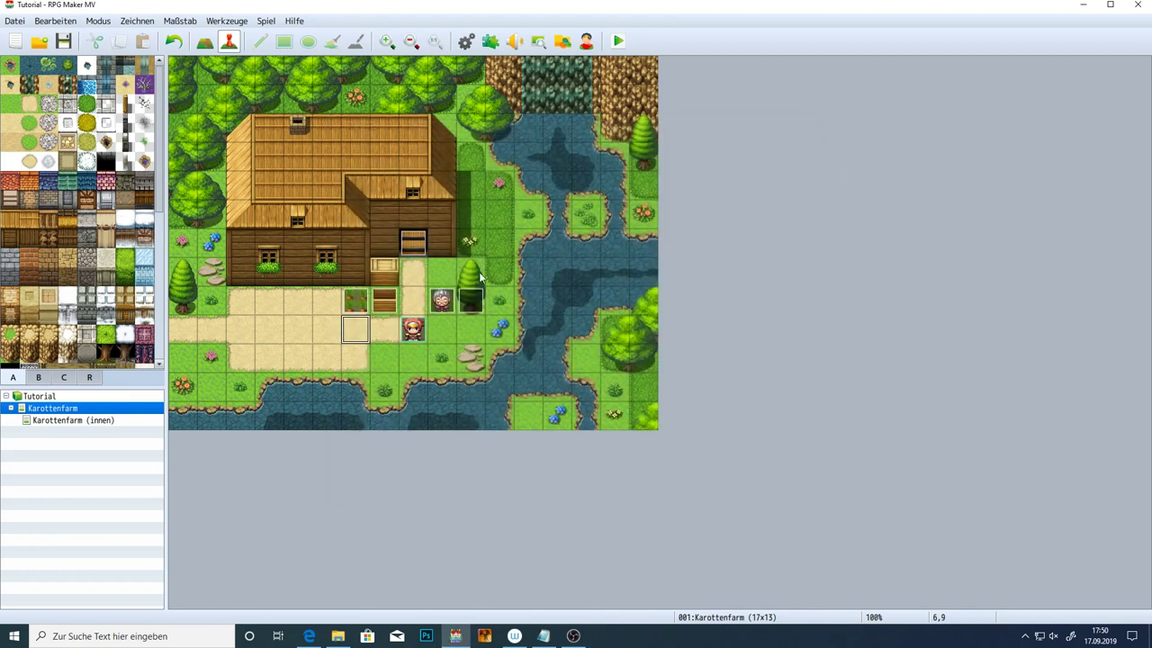
Set the priority of the carrot event at 6,8 to "Wie Charaktere" and save the project
double_click(364, 302)
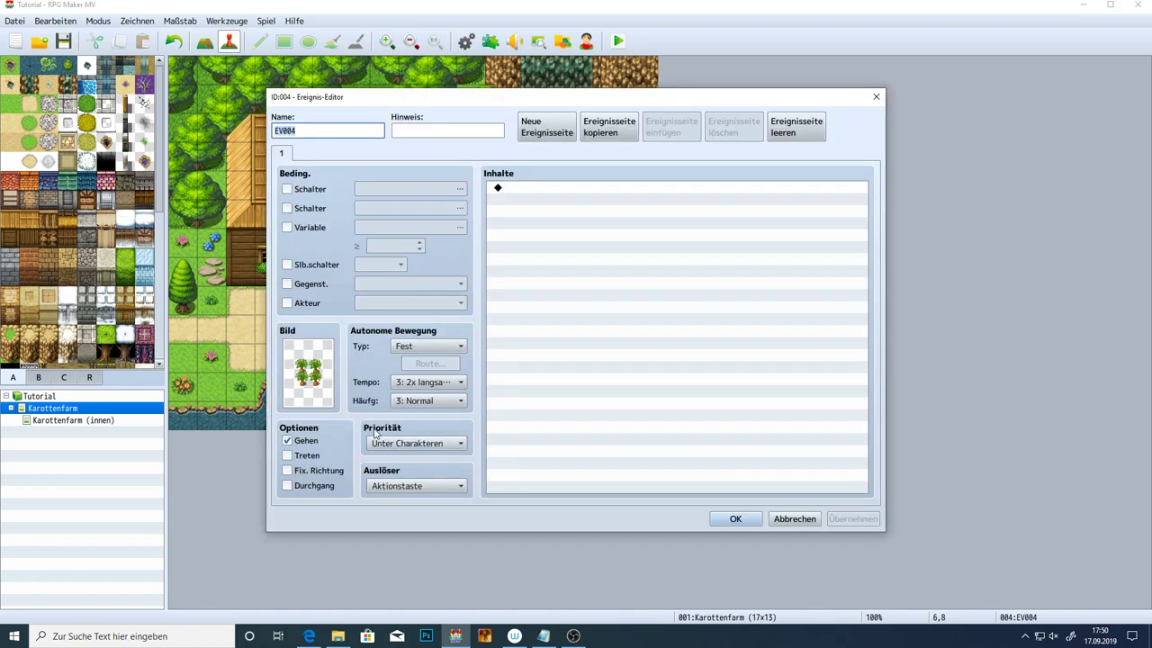
click(402, 444)
click(414, 472)
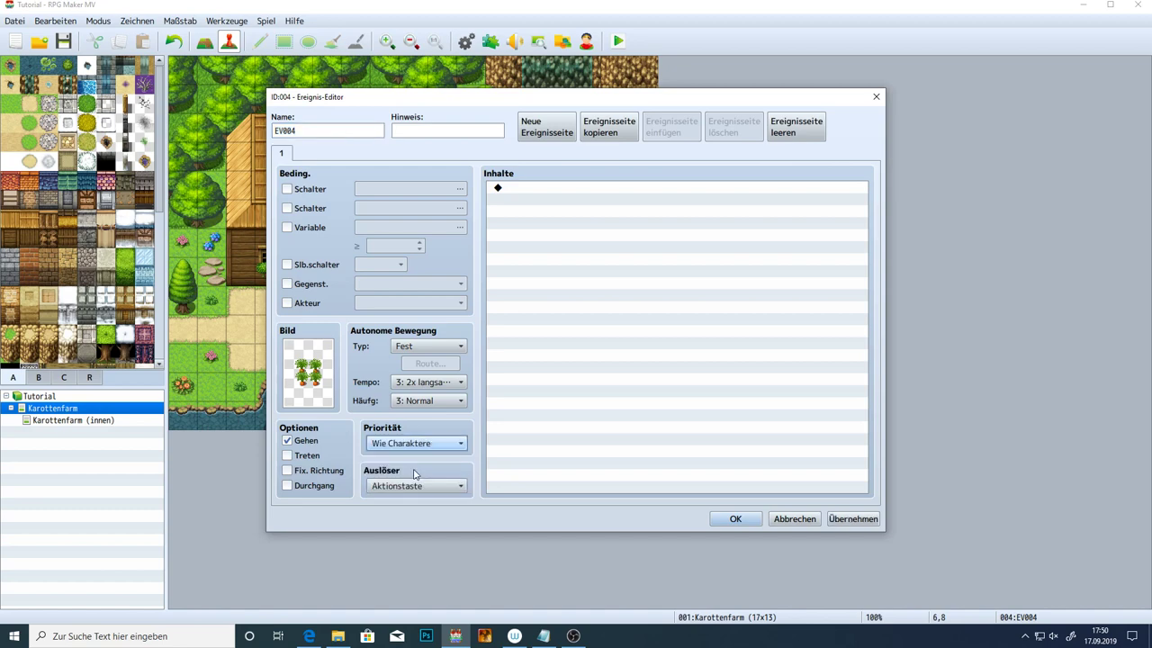
click(734, 519)
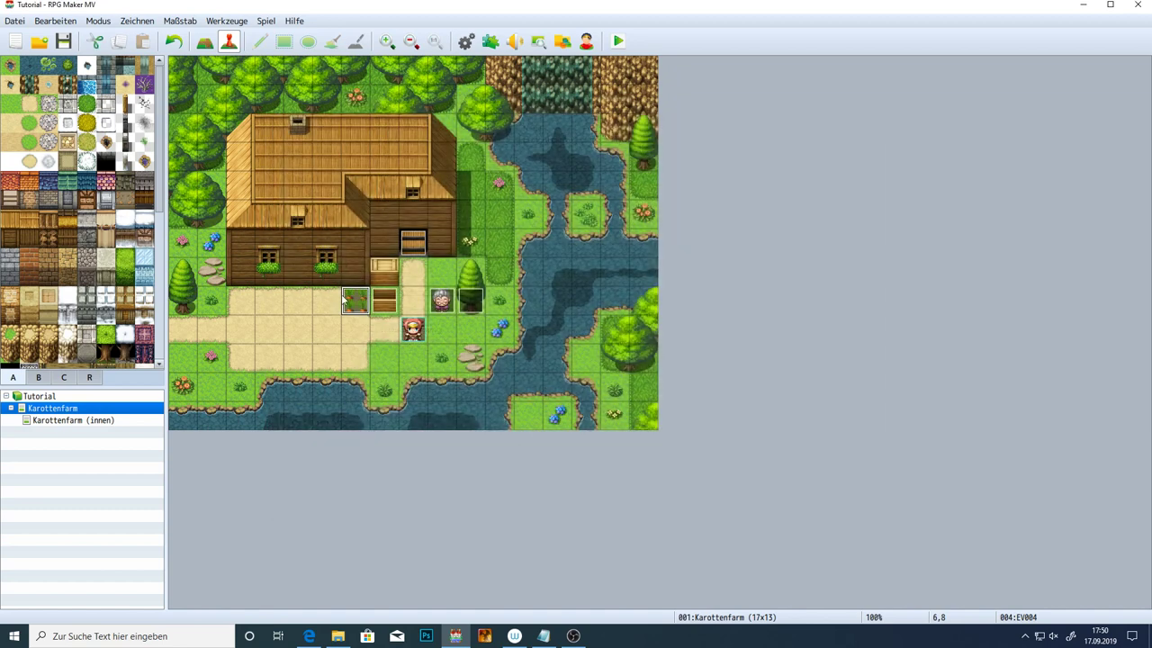
click(64, 43)
Playtest a new game, walk the party around the carrot event to check whether it blocks the way, and close the game
click(618, 41)
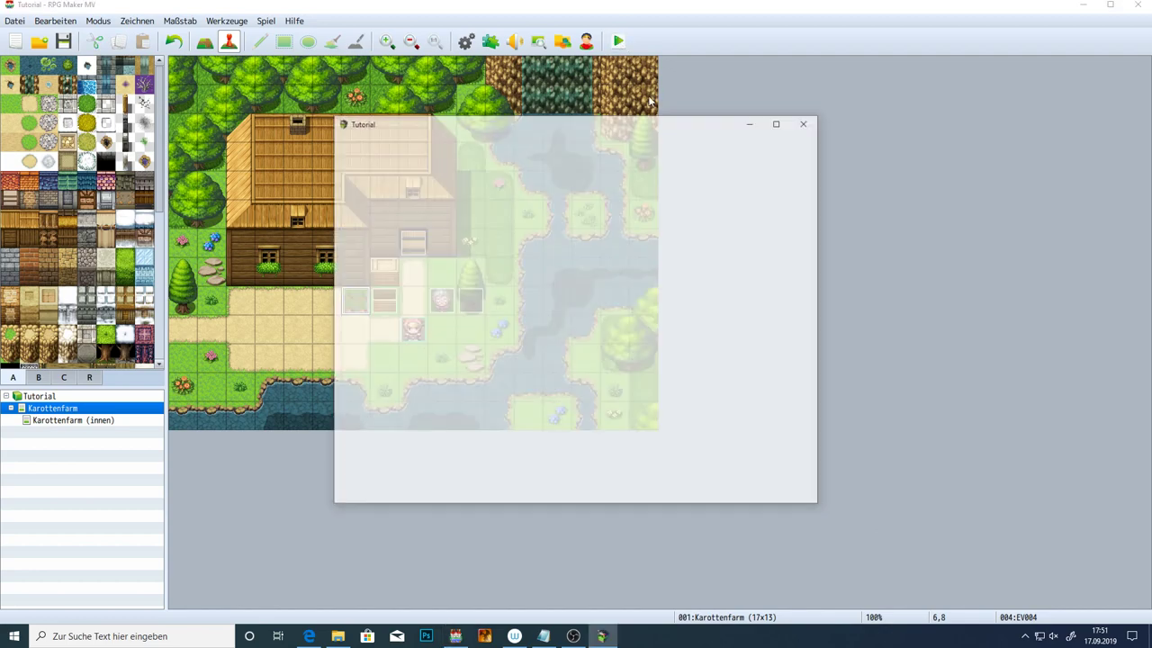
key(Return)
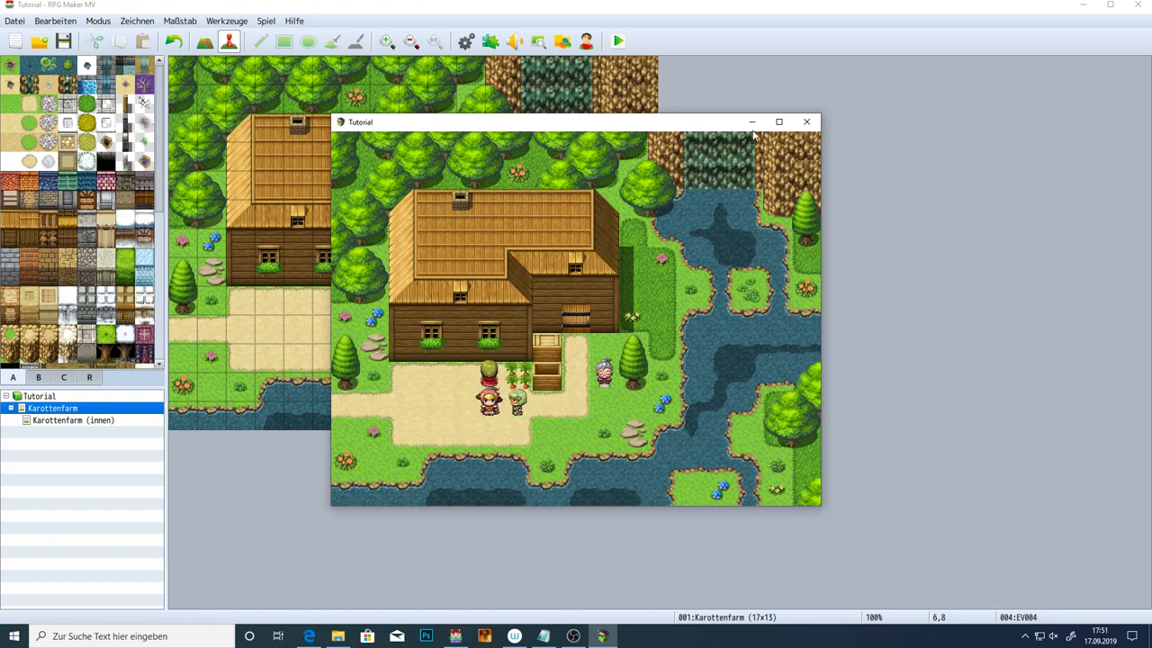
click(807, 122)
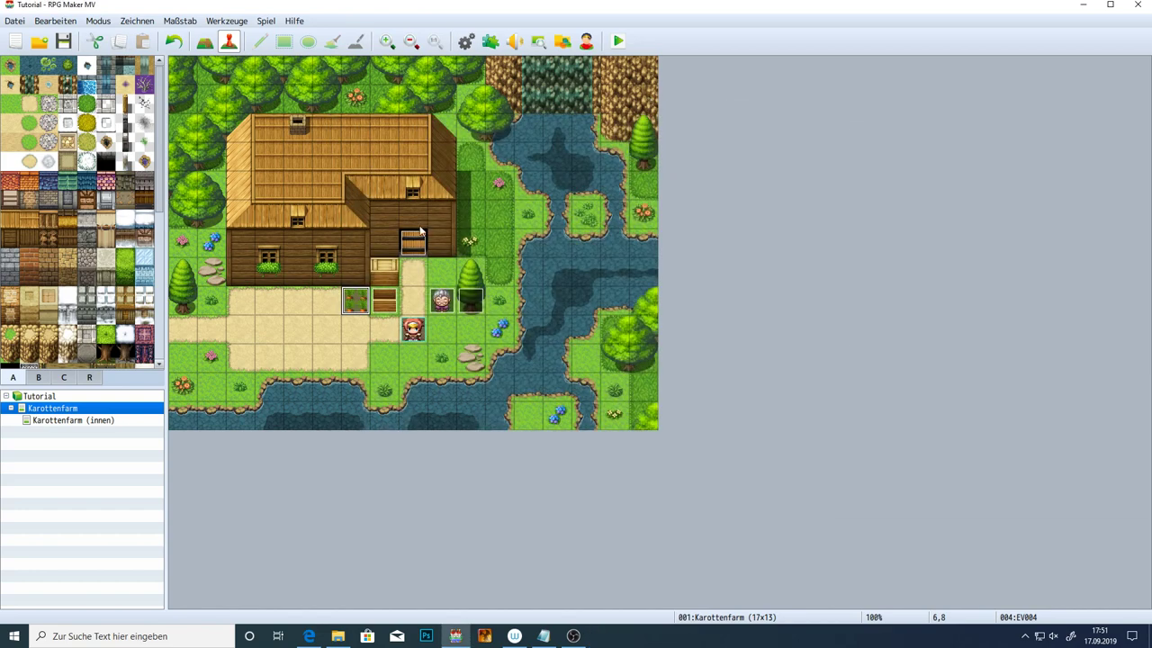
Rename the carrot event at 6,8 as "Karotten" and apply the change
double_click(365, 297)
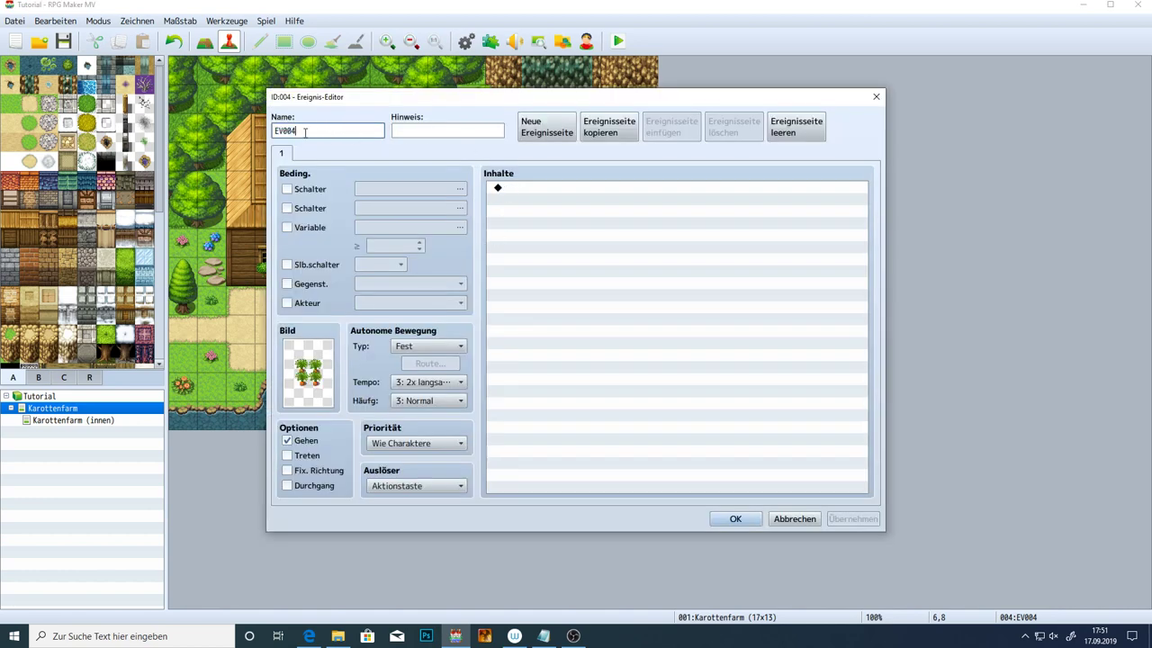
key(BackSpace)
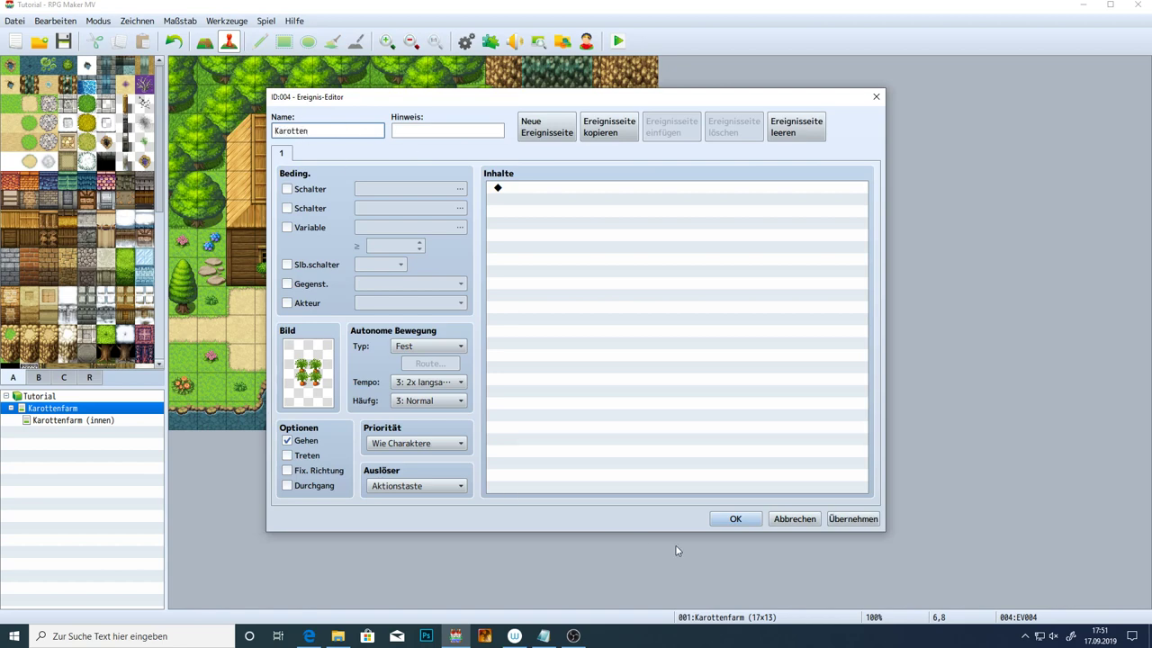
click(852, 518)
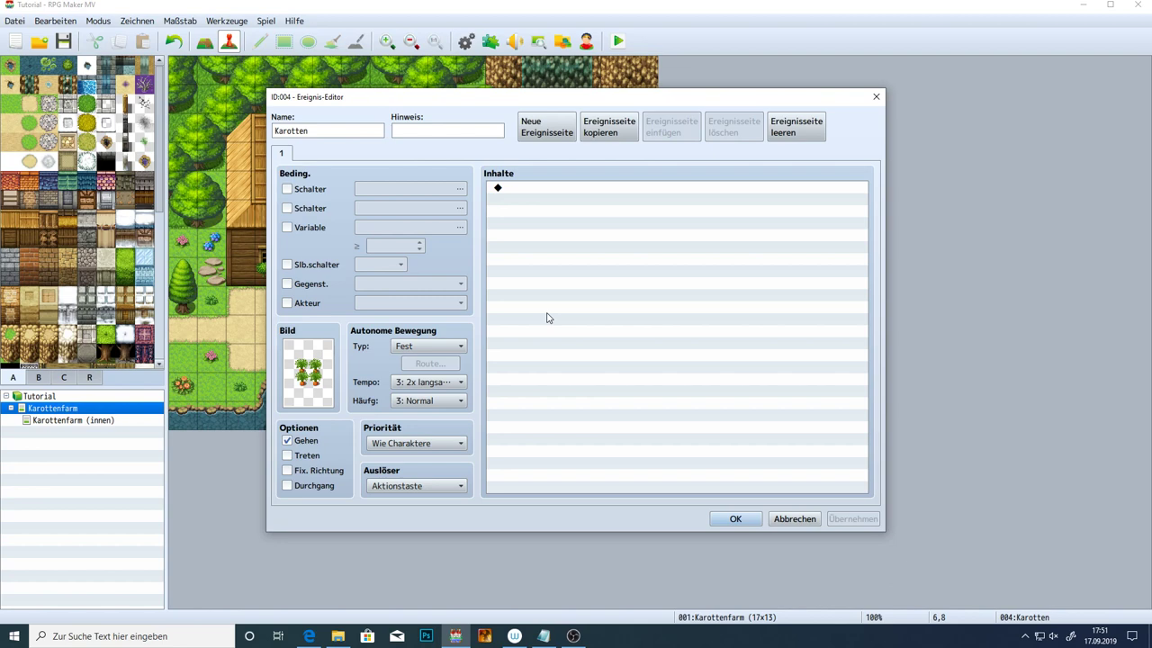
Add the message "Die Karotten sehen einfach köstlich aus." to the Karotten event, preview it, and save the event
double_click(555, 189)
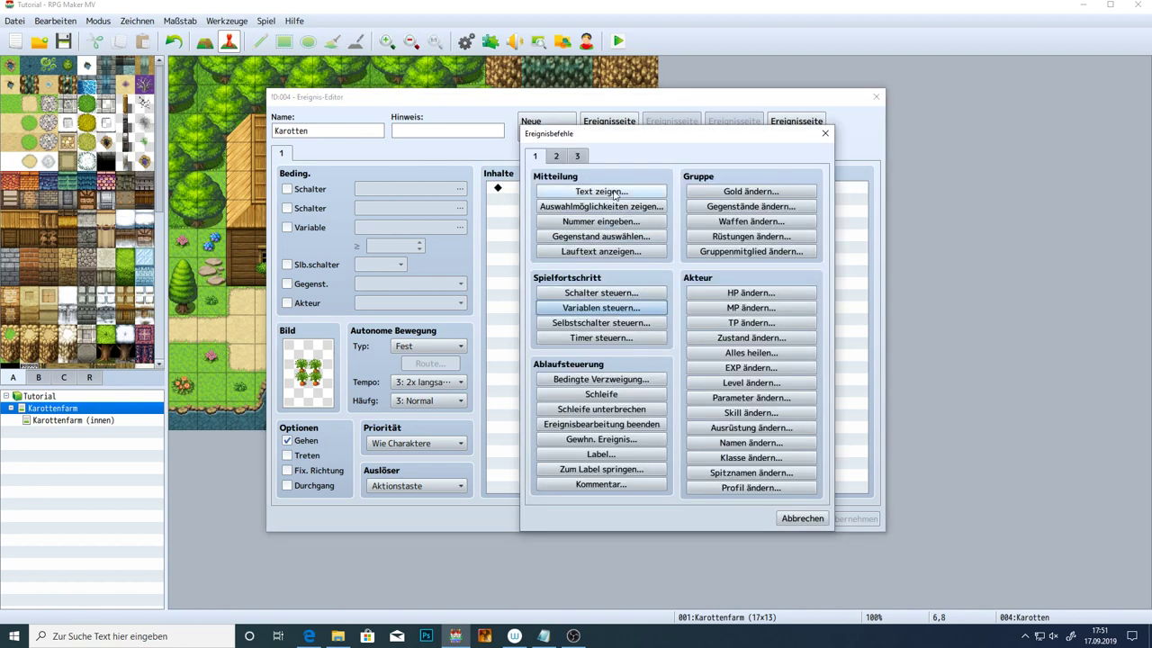
click(584, 191)
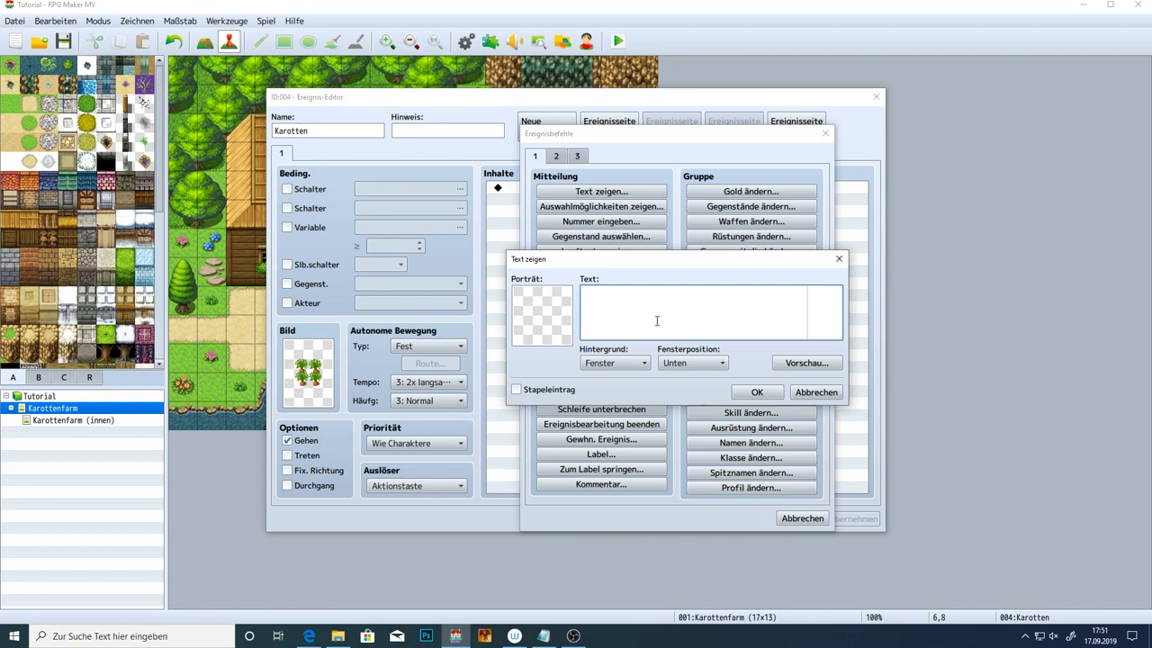
text(Die Karotten sehen köstlich aus.)
click(660, 293)
text(einfach)
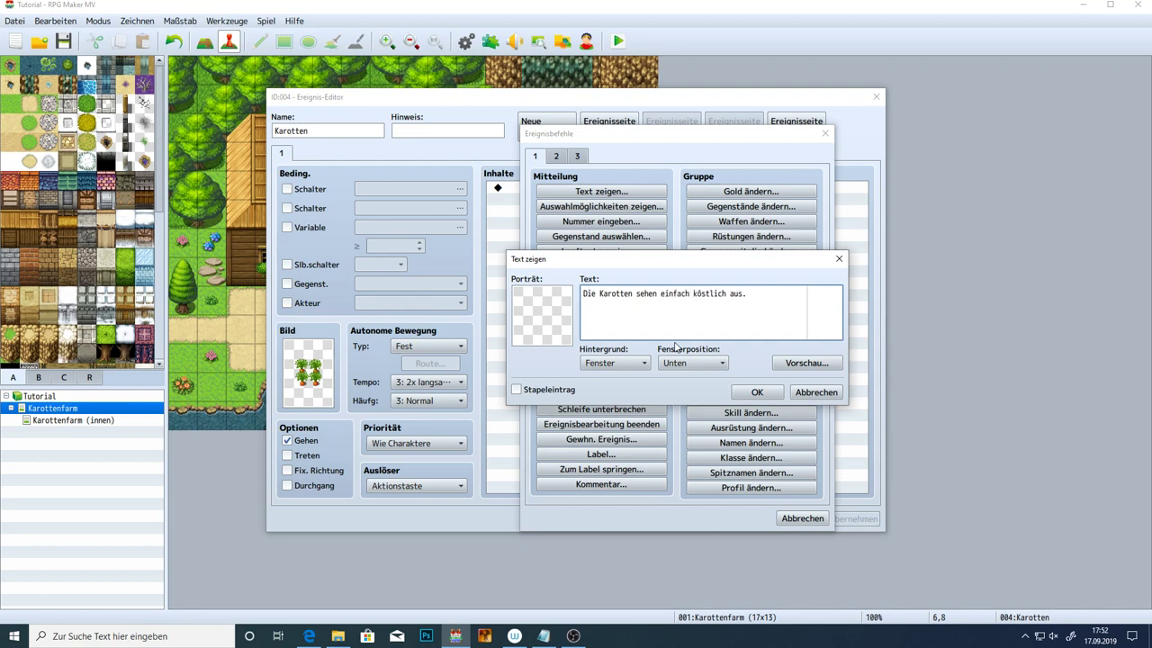
key(alt+v)
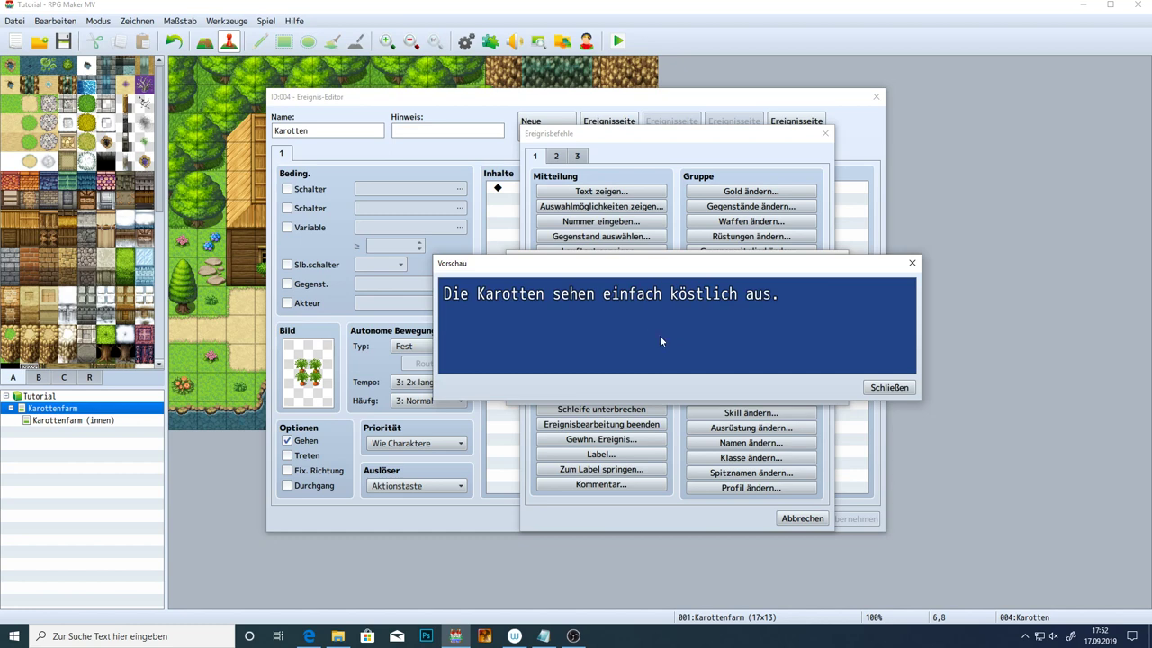
click(889, 387)
click(759, 388)
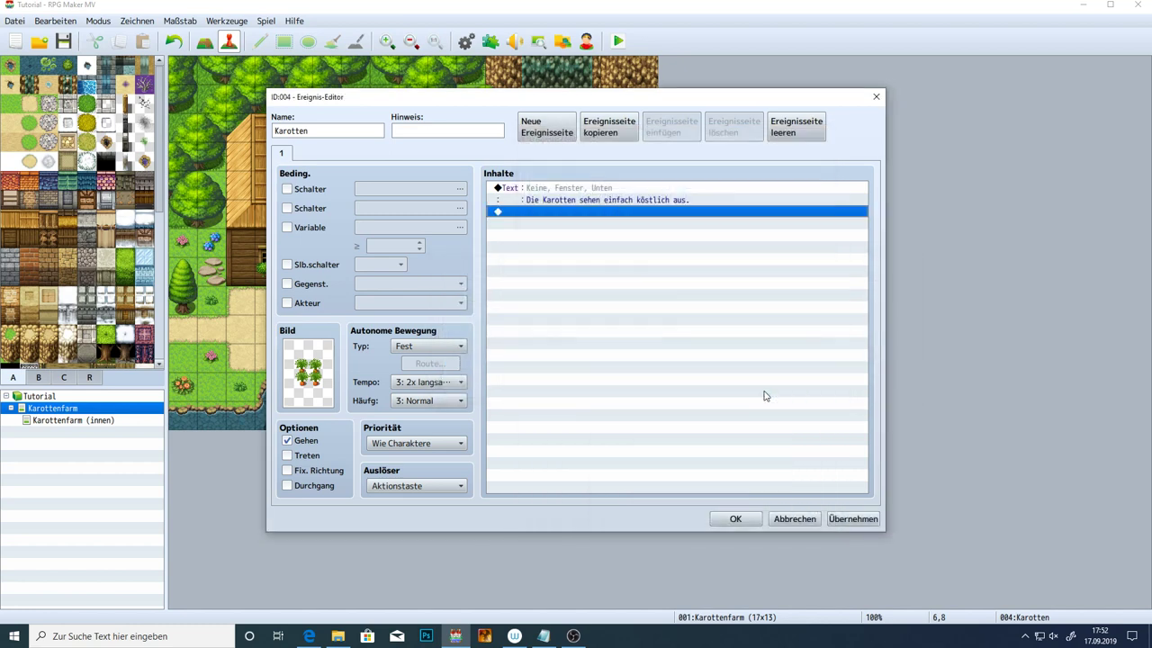
click(849, 519)
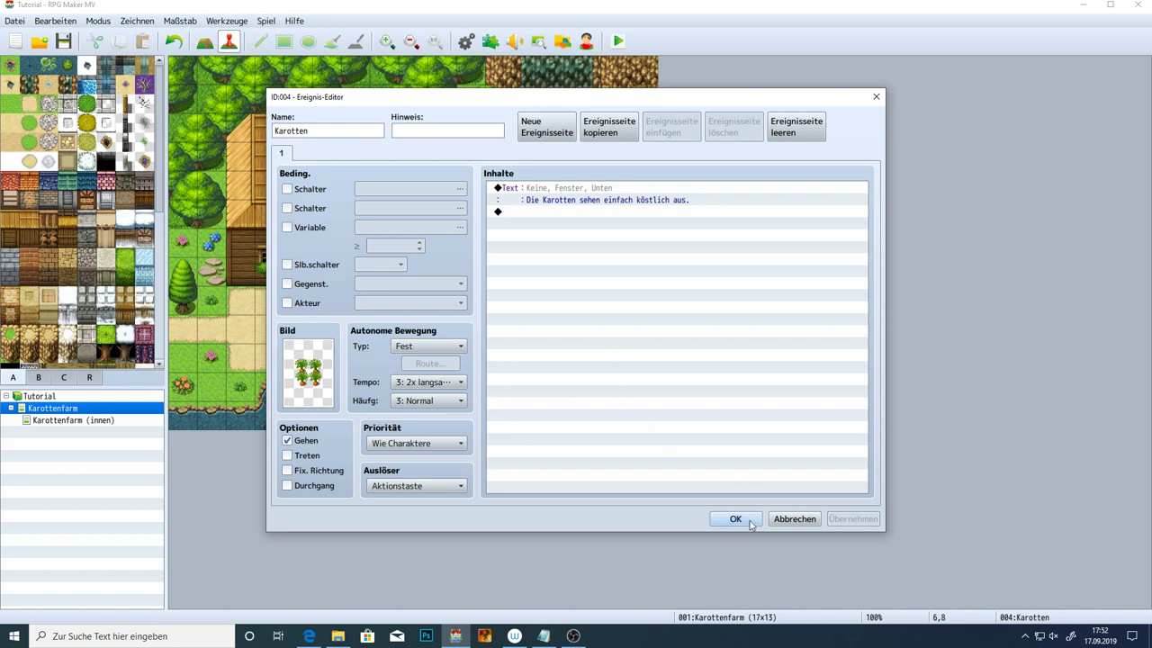
click(735, 519)
Playtest a new game, inspect the carrots to check their message, and close the game
click(617, 41)
key(Return)
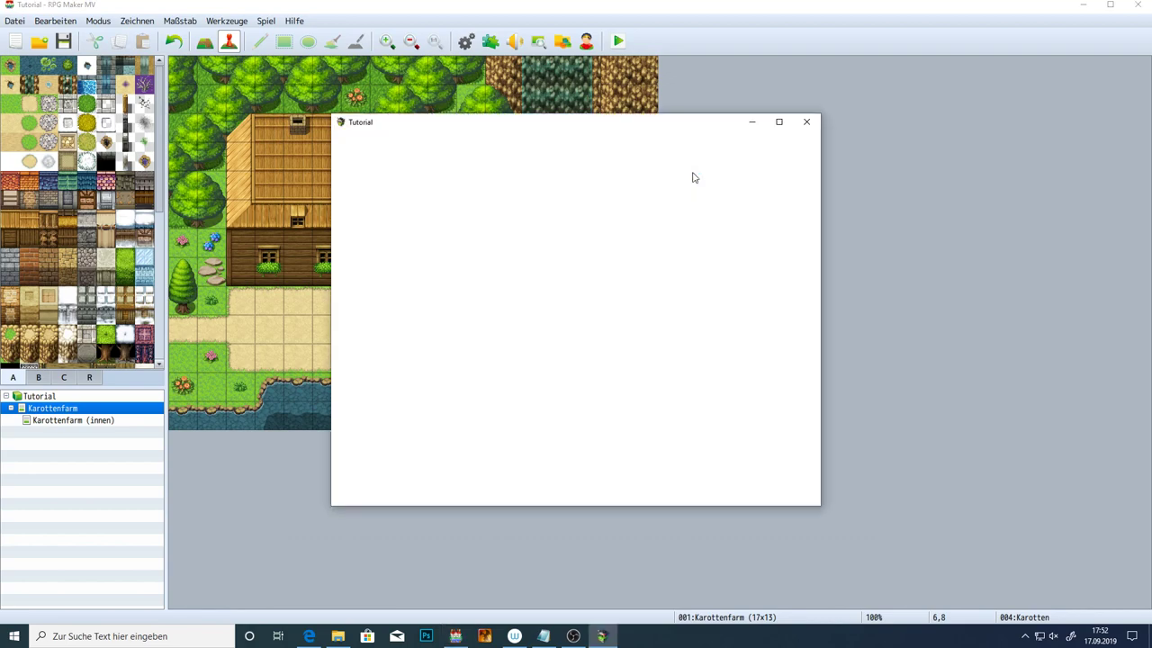
key(Return)
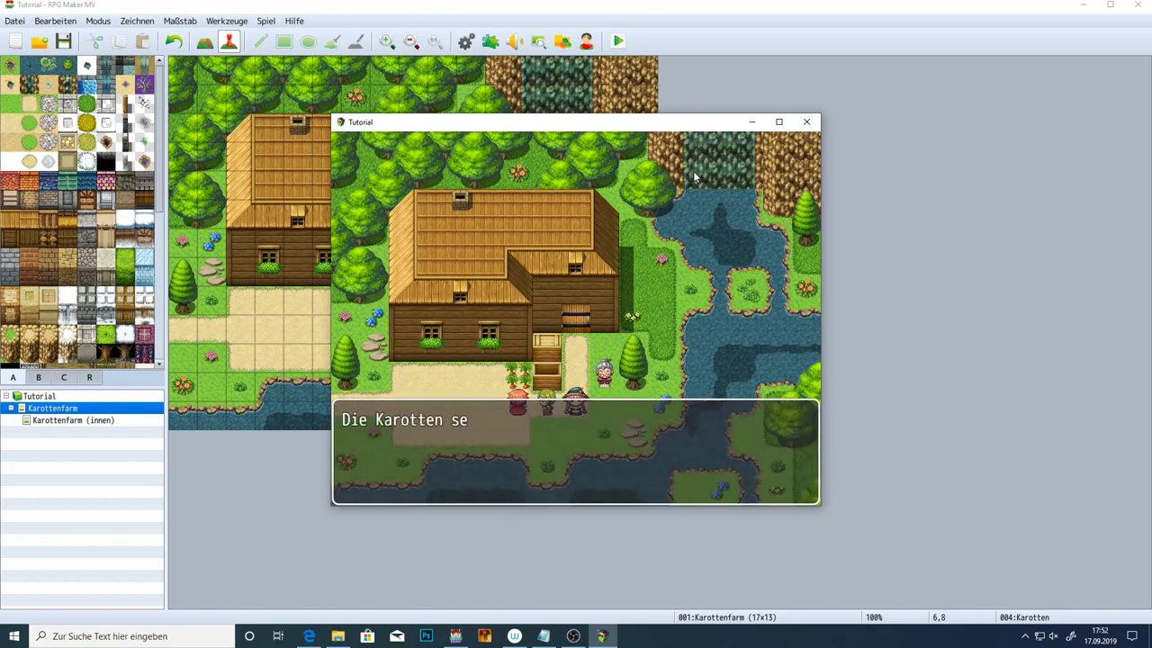
key(Return)
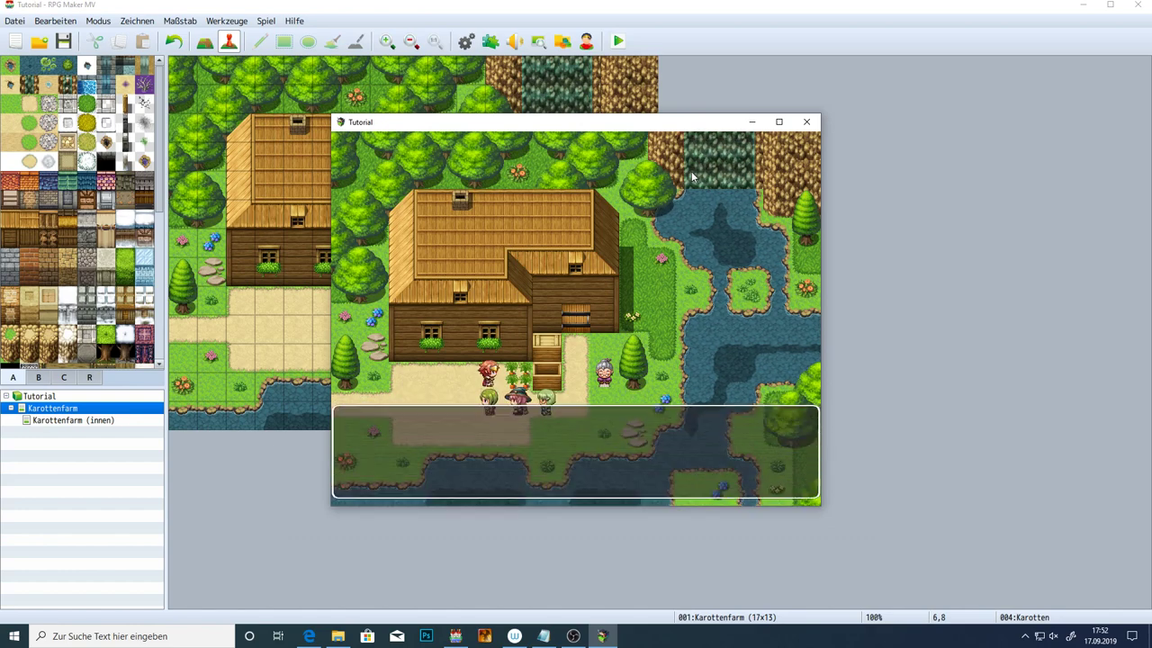
key(Return)
click(807, 121)
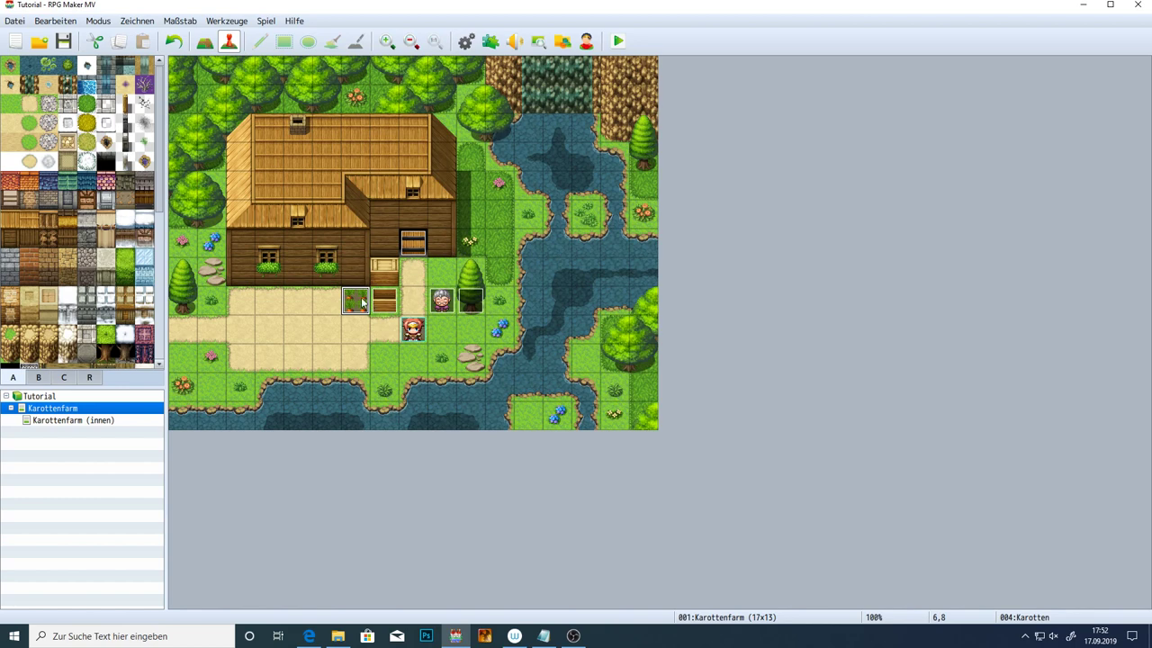
Reopen the Karotten event and start a conditional branch command (Bedingte Verzweigung) below its message
double_click(363, 301)
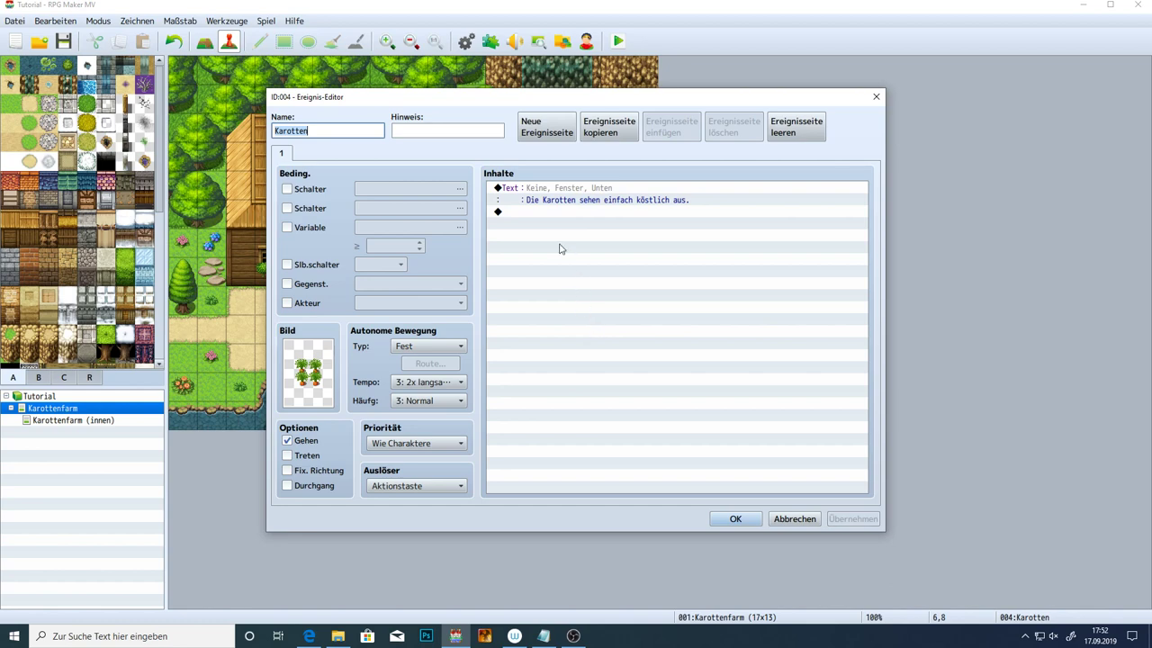
click(526, 213)
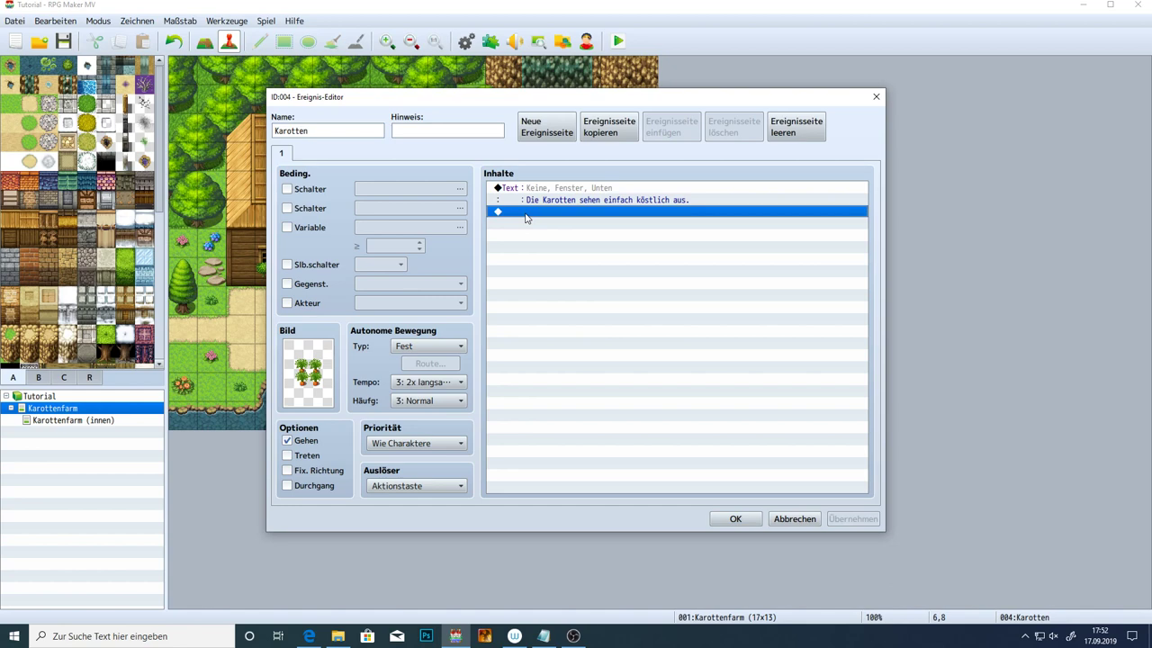
double_click(527, 216)
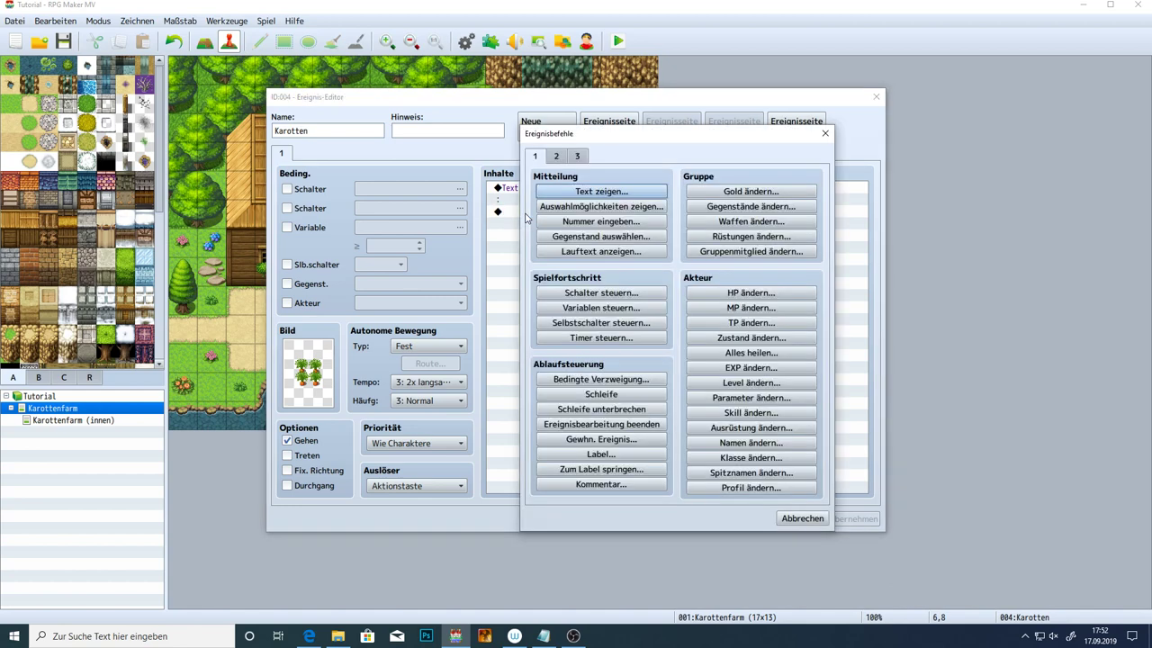
click(824, 133)
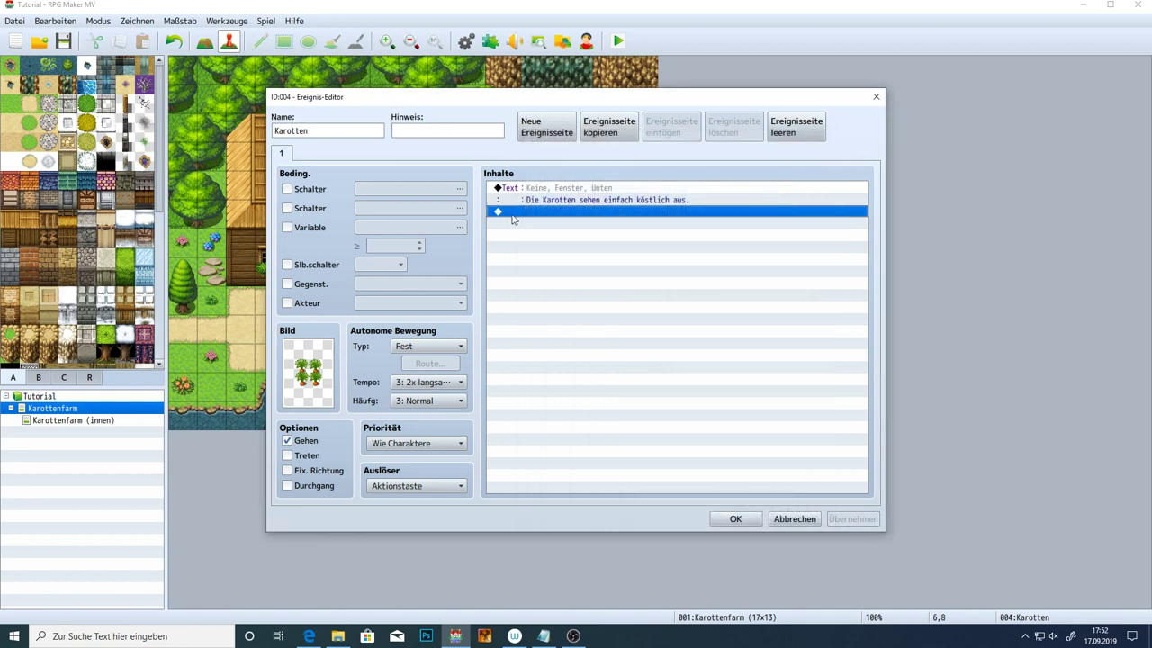
double_click(512, 216)
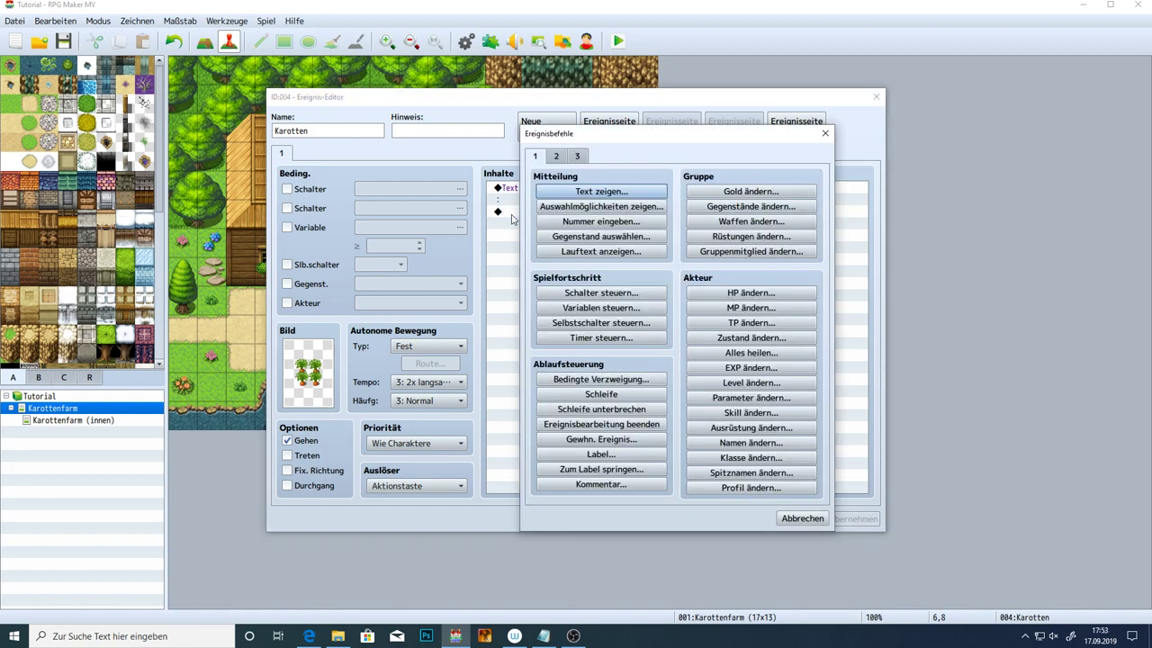
click(619, 381)
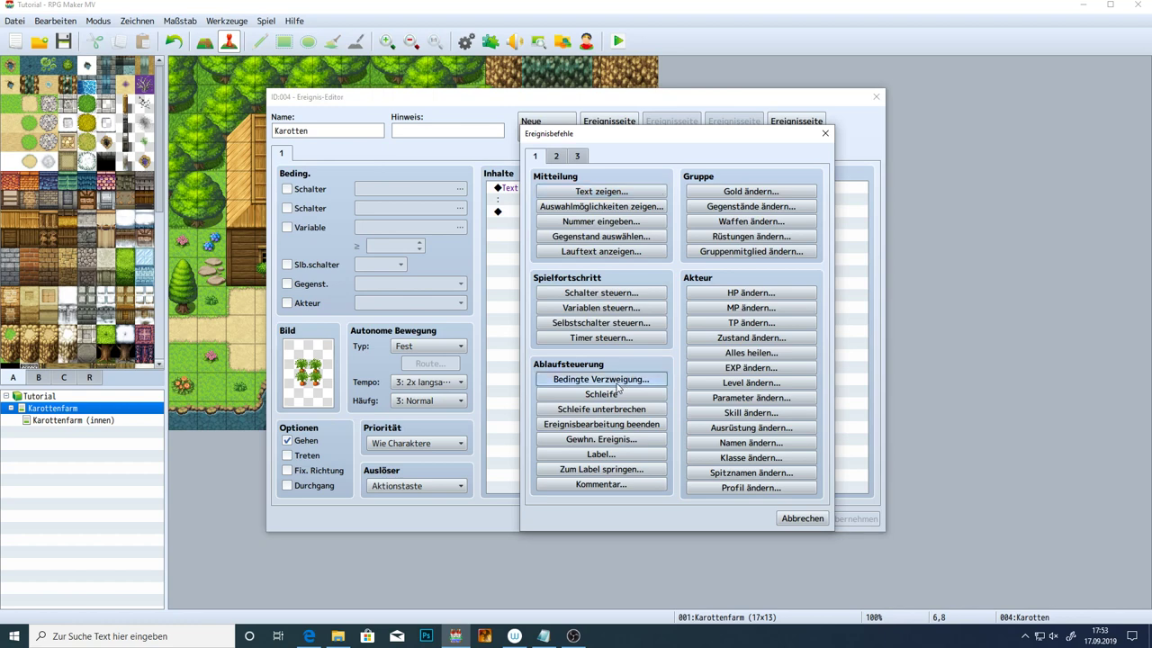
click(618, 382)
Look through the four pages of condition types available for the conditional branch
click(567, 238)
click(612, 236)
click(592, 236)
click(549, 236)
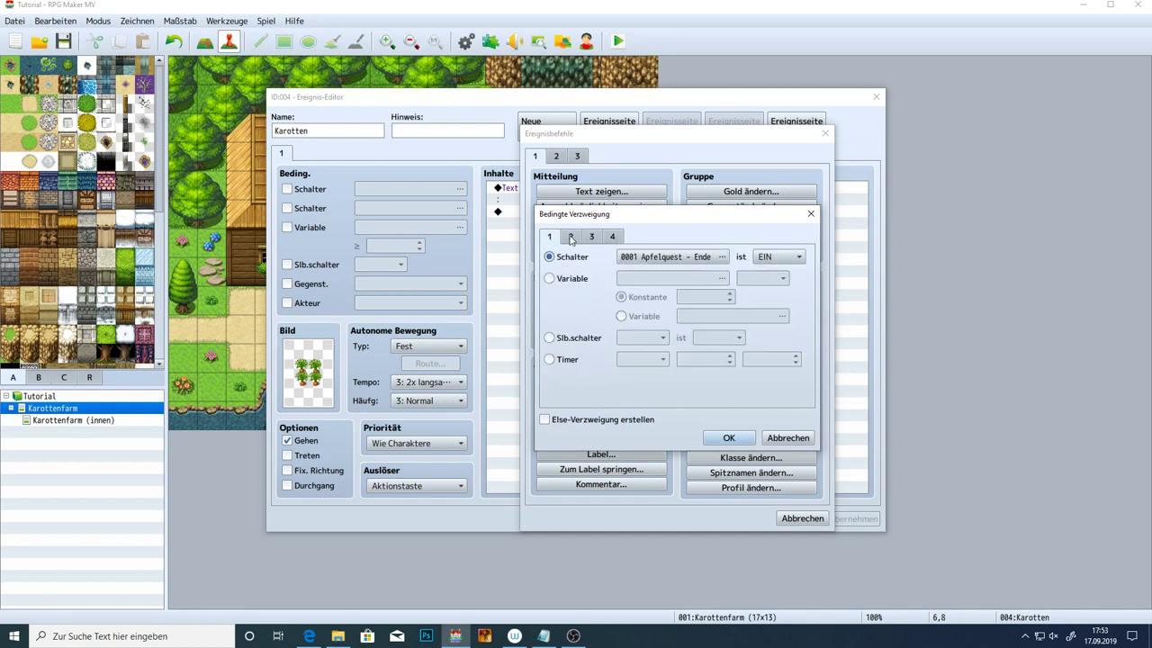
click(570, 236)
click(612, 236)
click(591, 236)
click(570, 236)
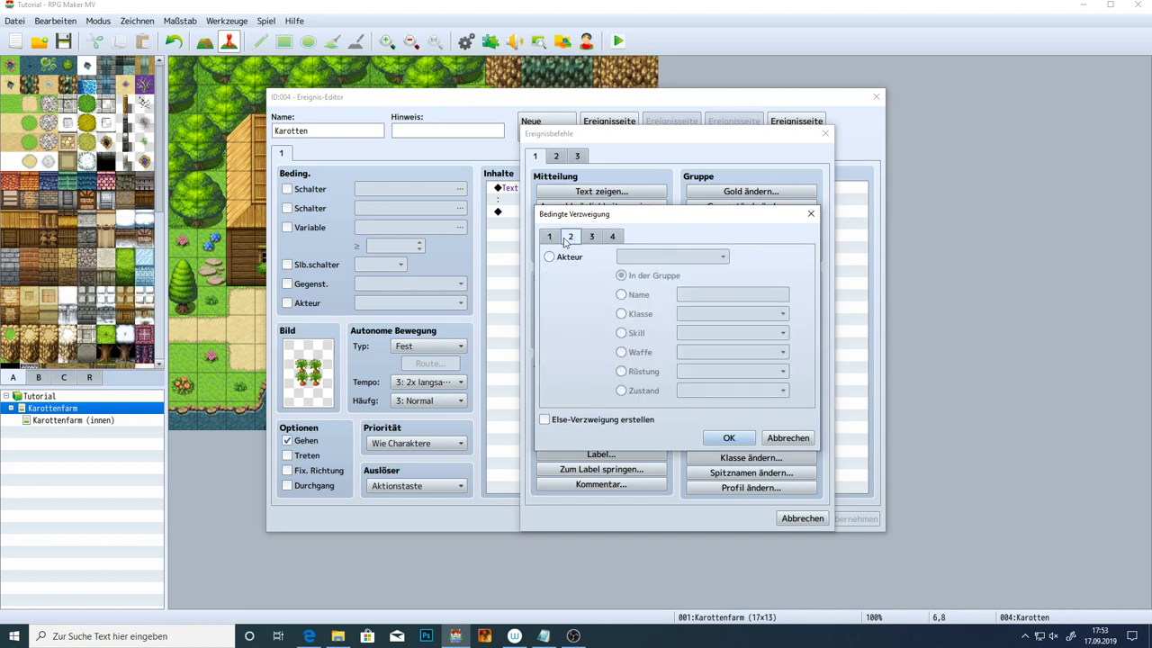
click(550, 237)
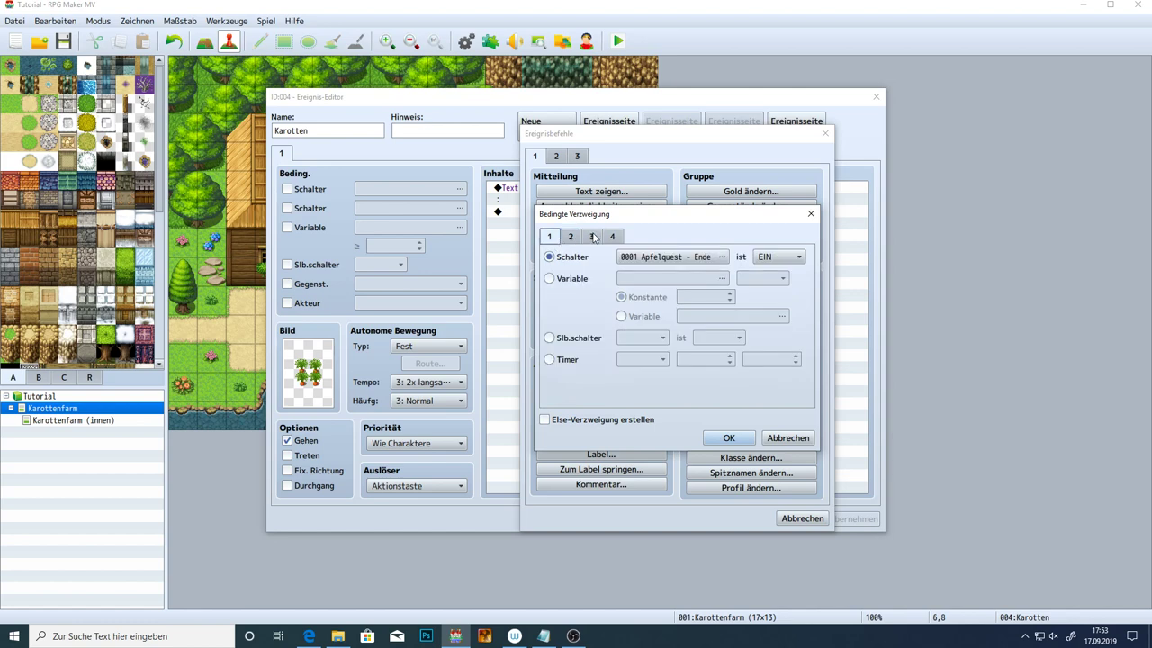
mouse_move(635, 221)
mouse_down()
mouse_move(623, 226)
mouse_move(635, 232)
mouse_up()
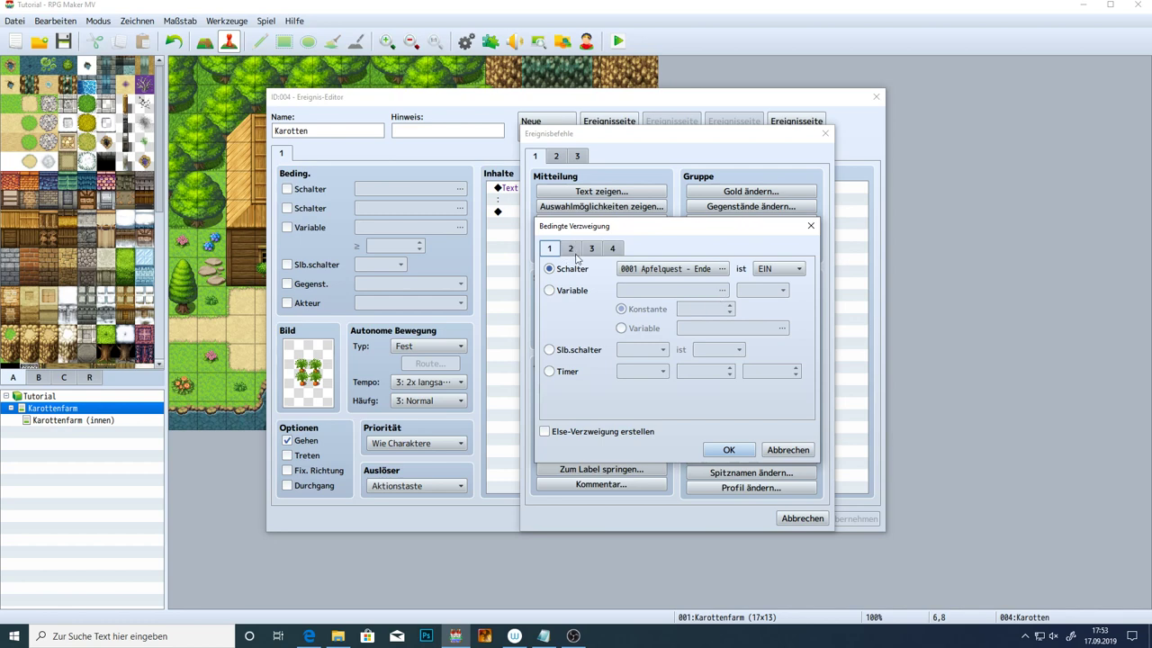
Base the branch condition on the Karotten Quest variable being equal to the constant 1
click(574, 291)
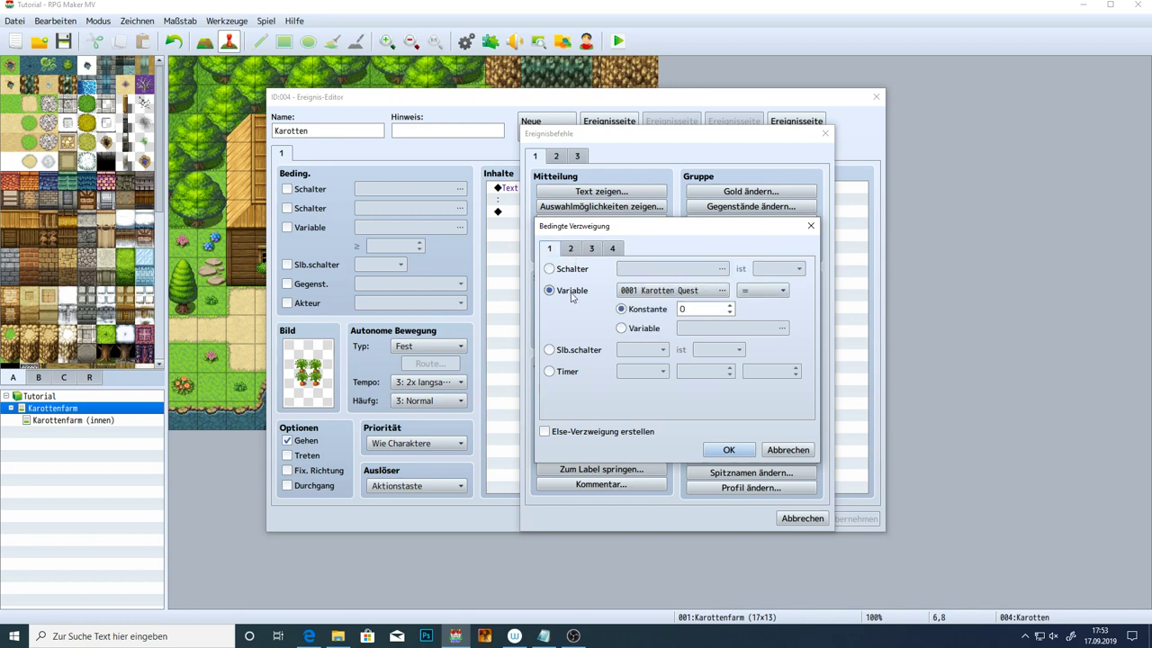
click(704, 309)
text(1)
Examine the switch, self switch, timer, actor and gold conditions, including the comparison operators for gold
click(567, 269)
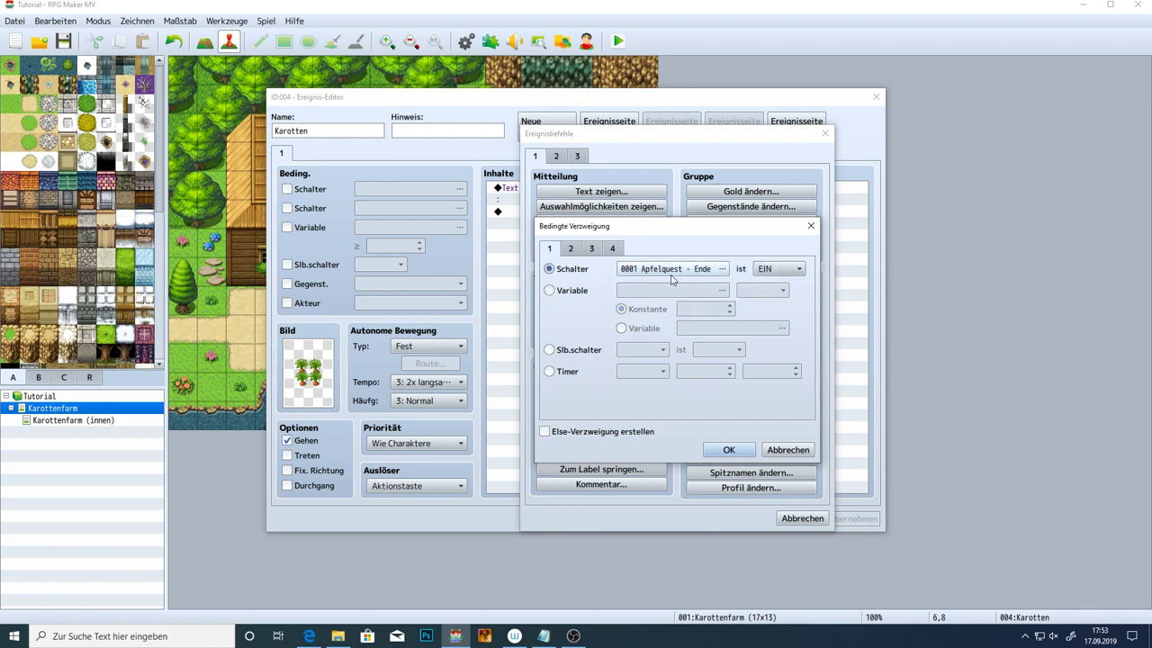
click(580, 354)
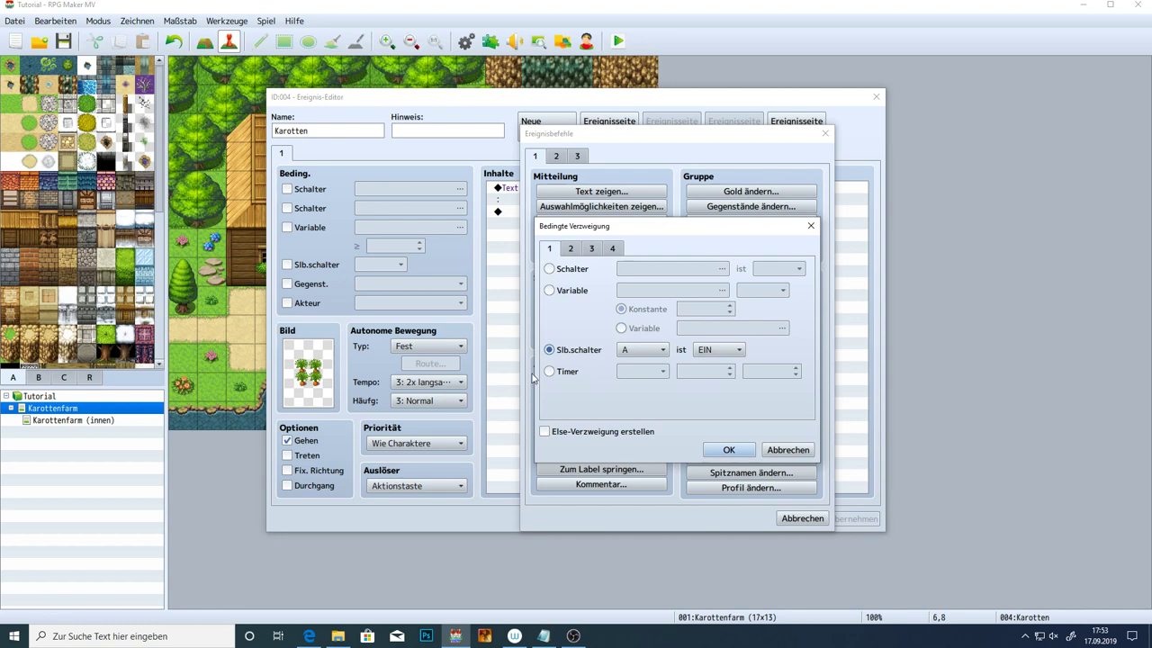
click(569, 374)
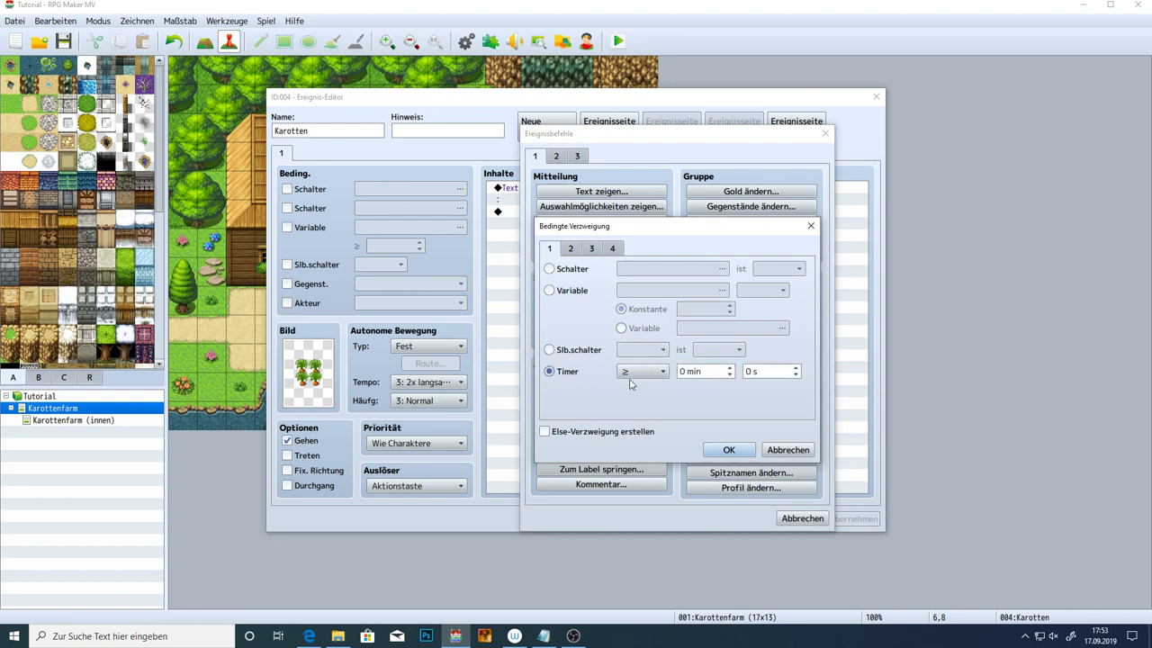
click(571, 358)
click(568, 249)
click(569, 270)
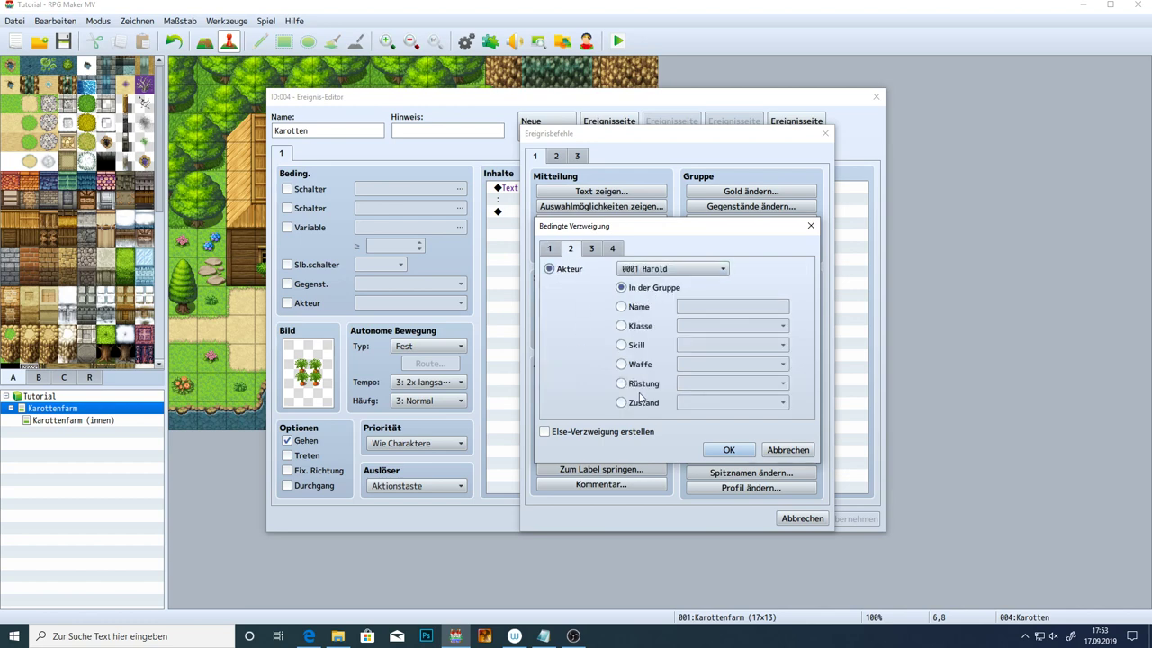
click(591, 249)
click(612, 249)
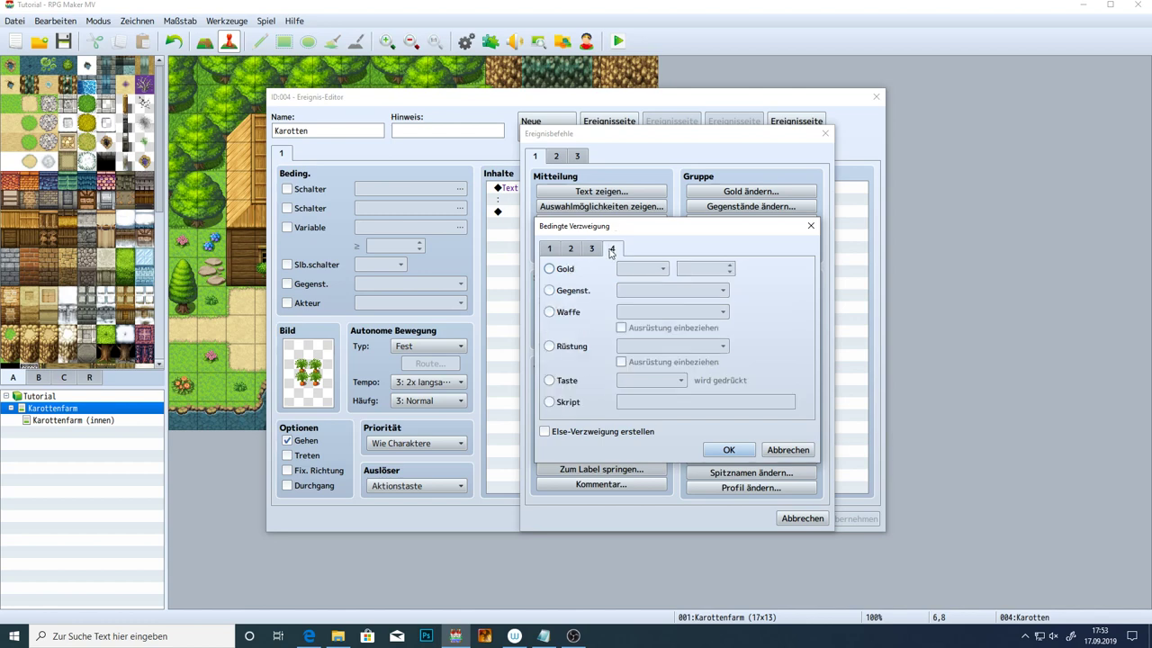
click(550, 269)
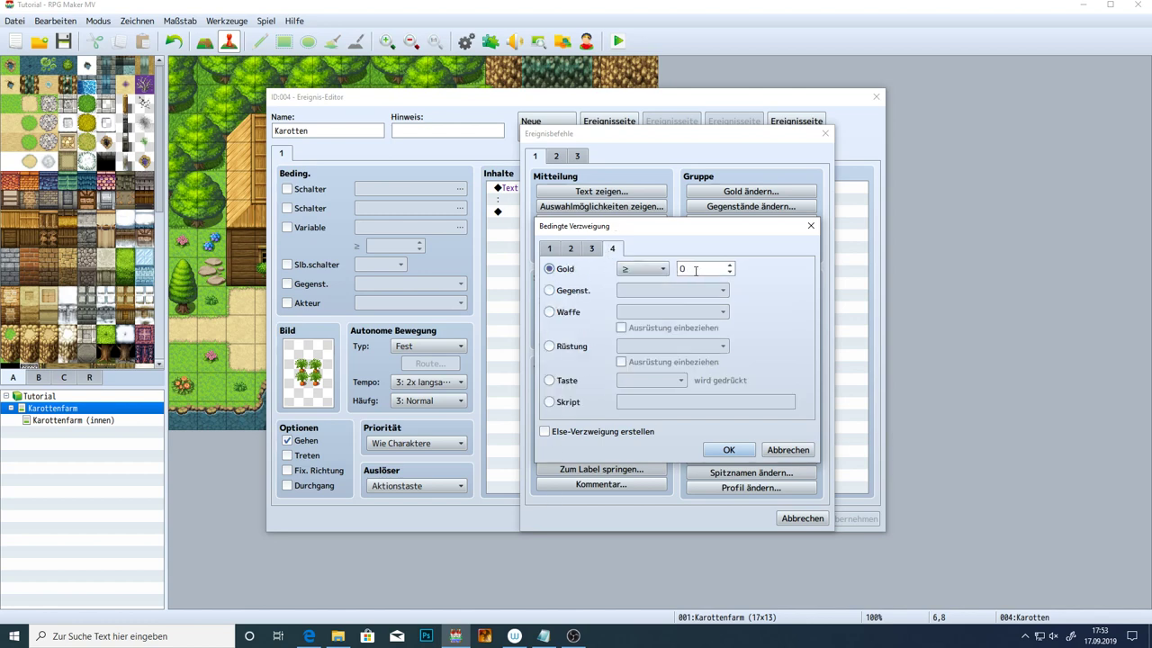
click(657, 269)
click(641, 297)
click(644, 269)
click(646, 286)
click(549, 251)
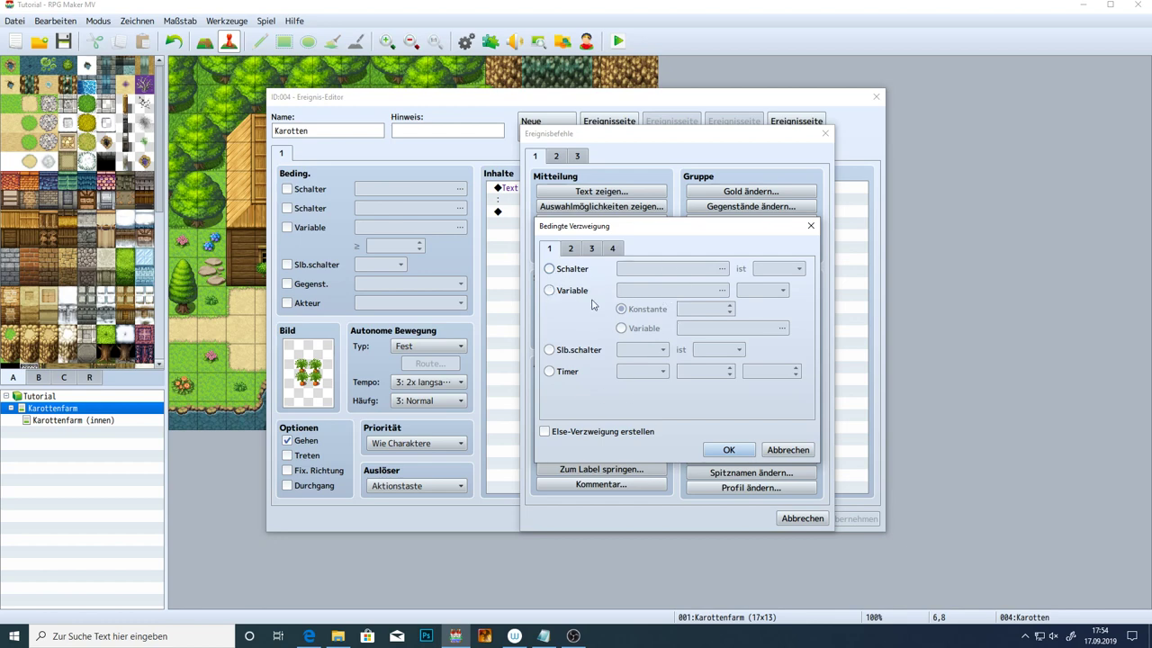
Return to the Karotten Quest variable condition, try the <, > and ≥ comparisons, and set the operator back to =
click(559, 293)
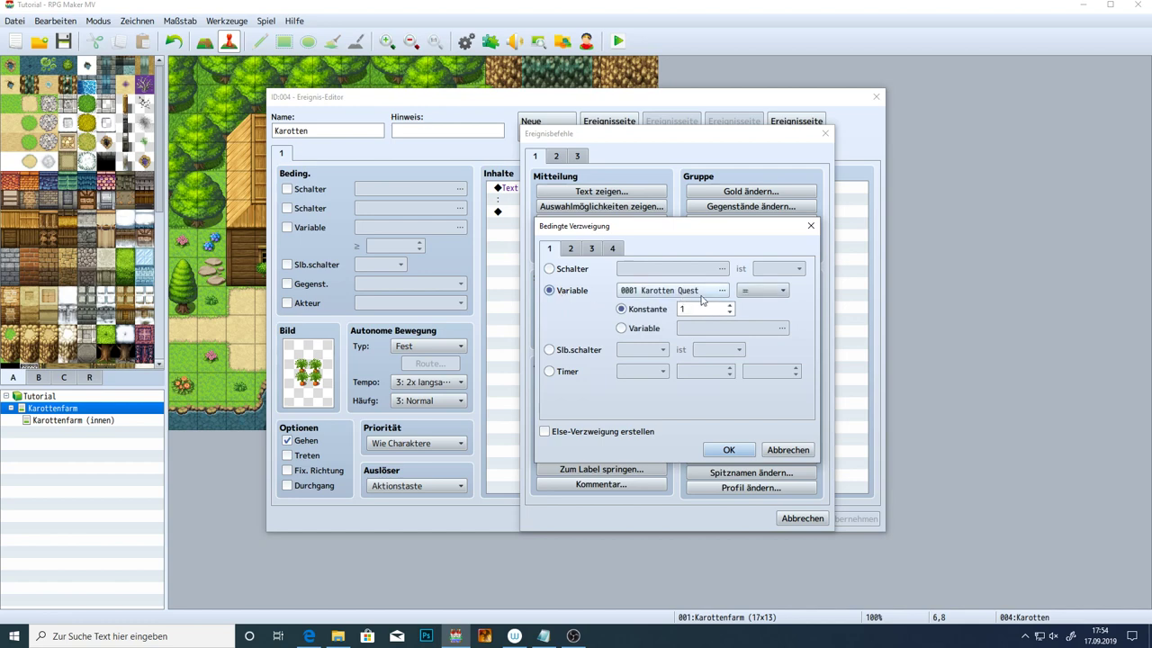
click(747, 299)
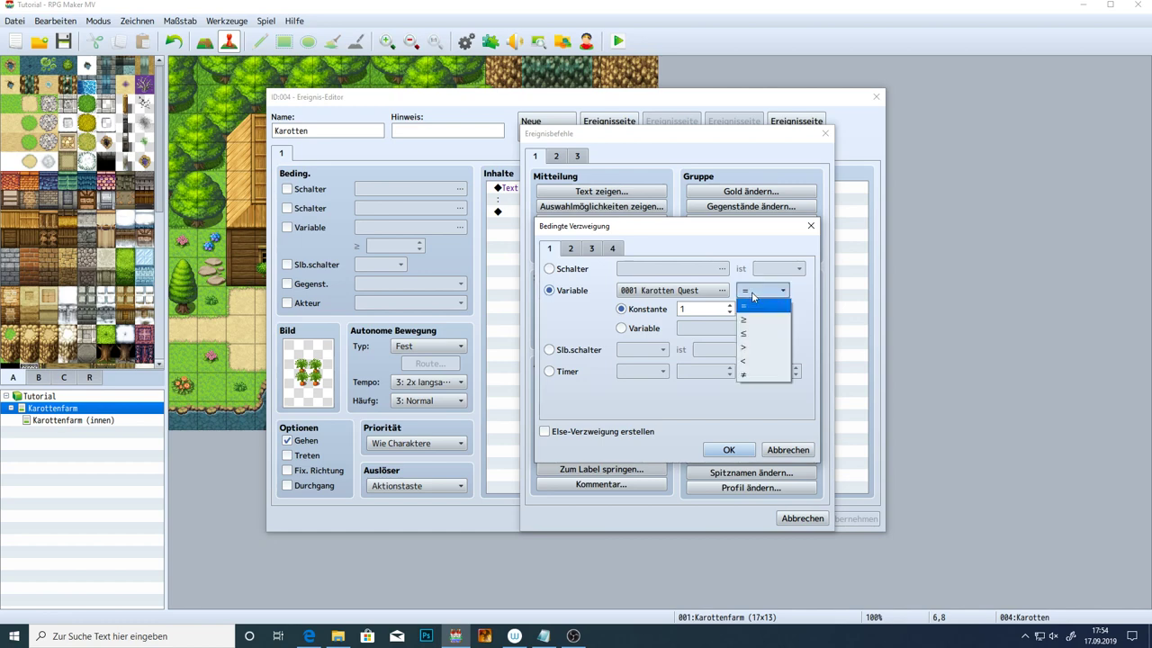
click(754, 361)
click(760, 290)
click(761, 347)
click(760, 290)
click(758, 320)
click(759, 293)
click(757, 306)
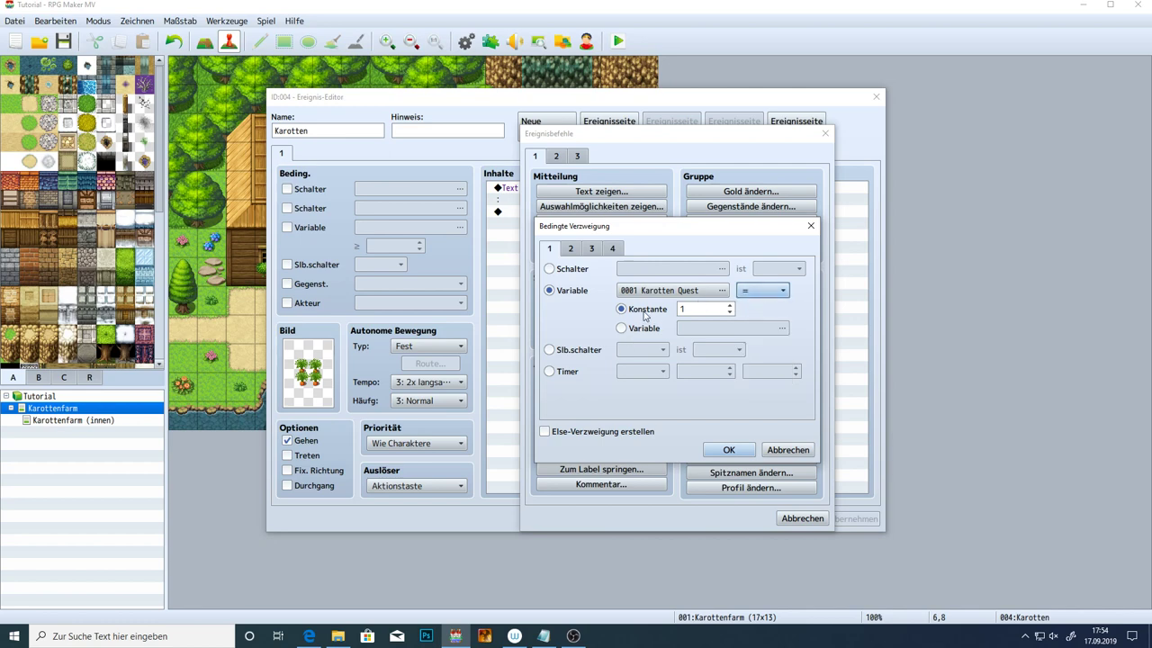
Try comparing against another variable, return to the constant 1, and enable the Else branch (Else-Verzweigung erstellen)
click(645, 330)
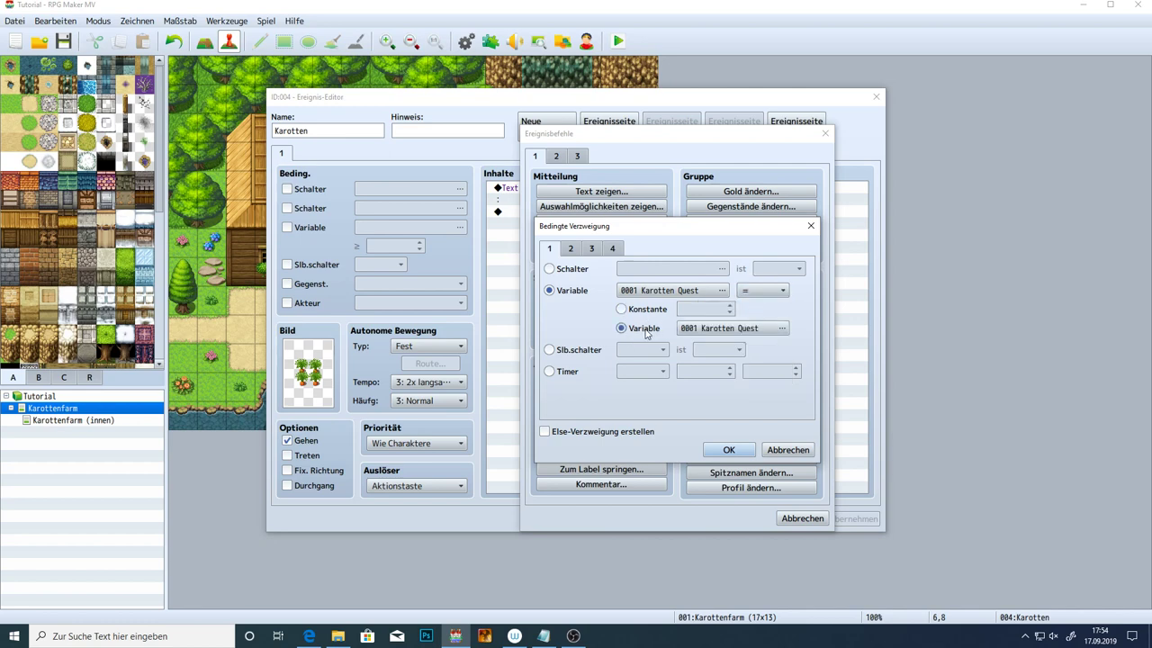
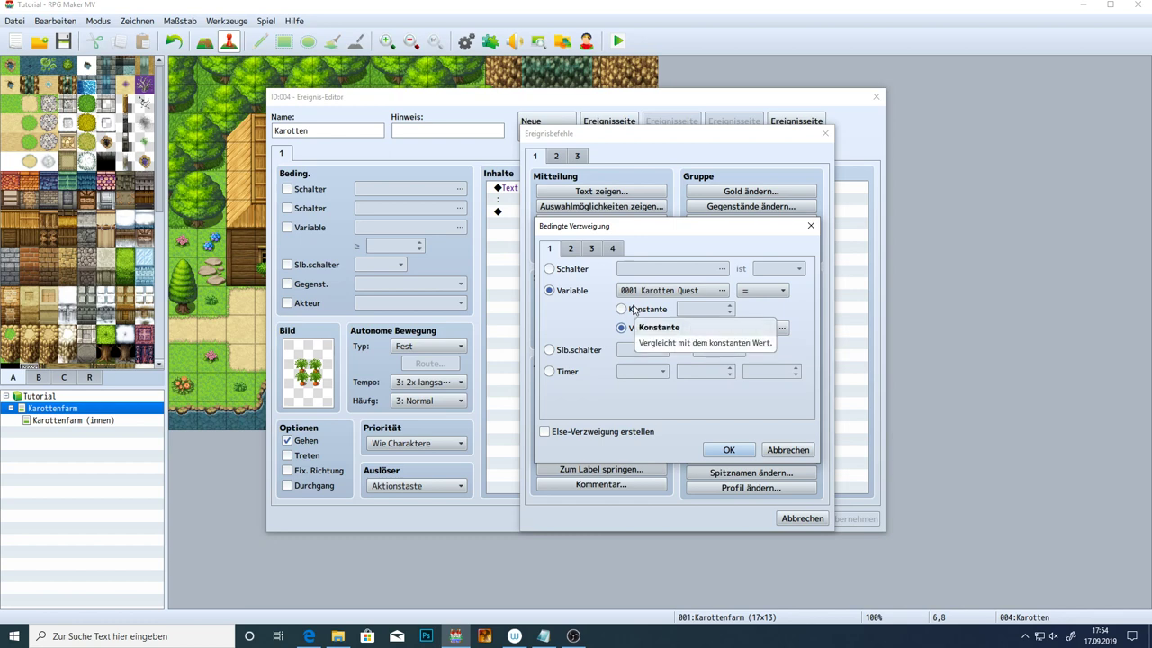
click(637, 311)
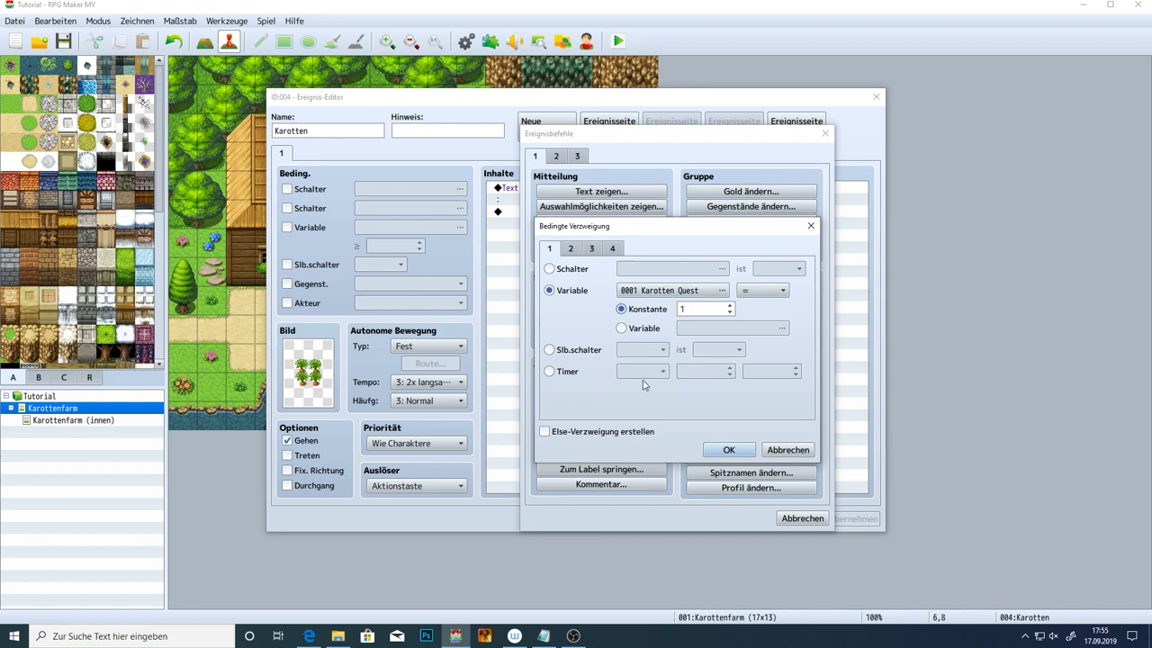
click(545, 432)
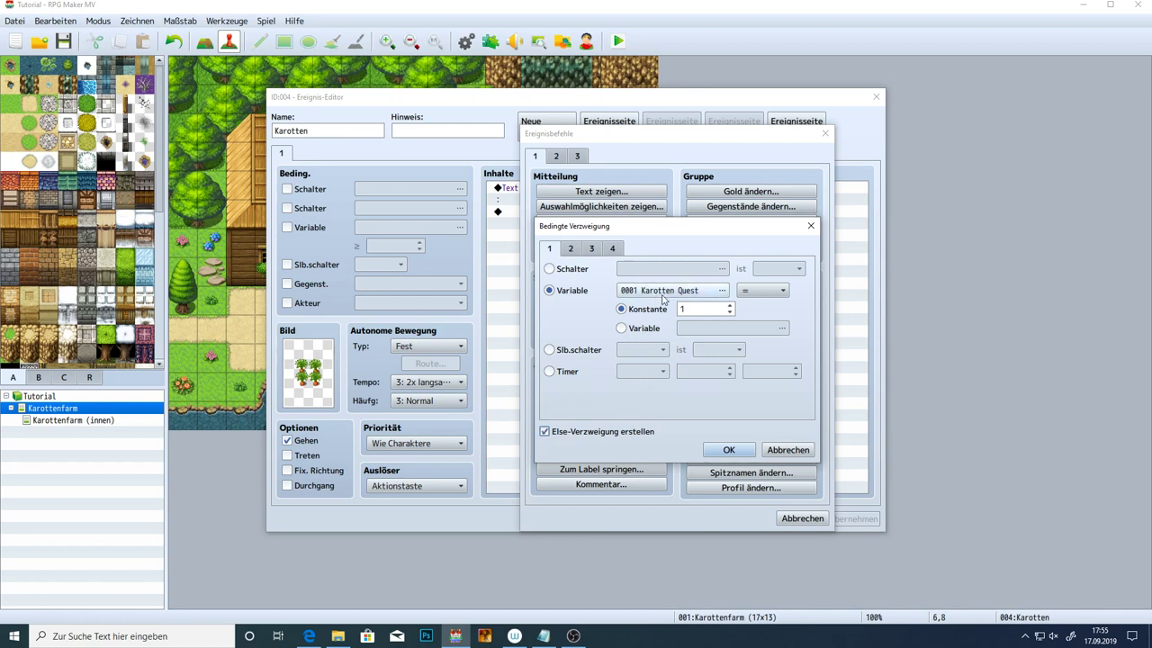
Add a conditional branch with an Else branch to the Karotten event, checking that variable 0001 Karotten Quest equals 1
click(729, 450)
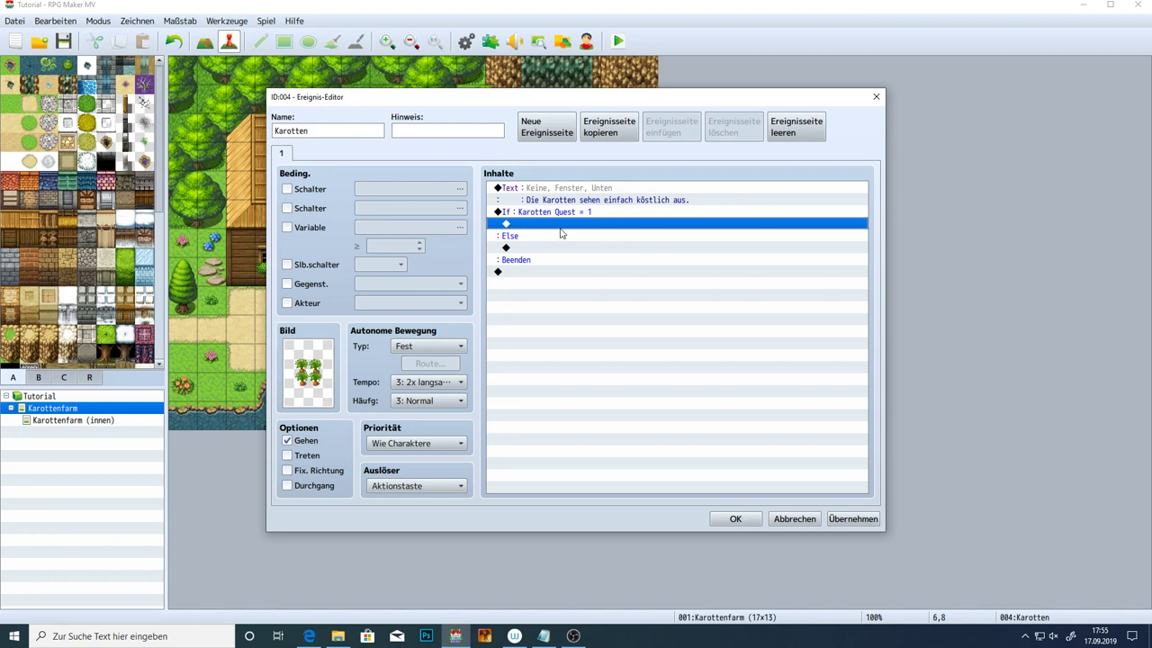
click(508, 238)
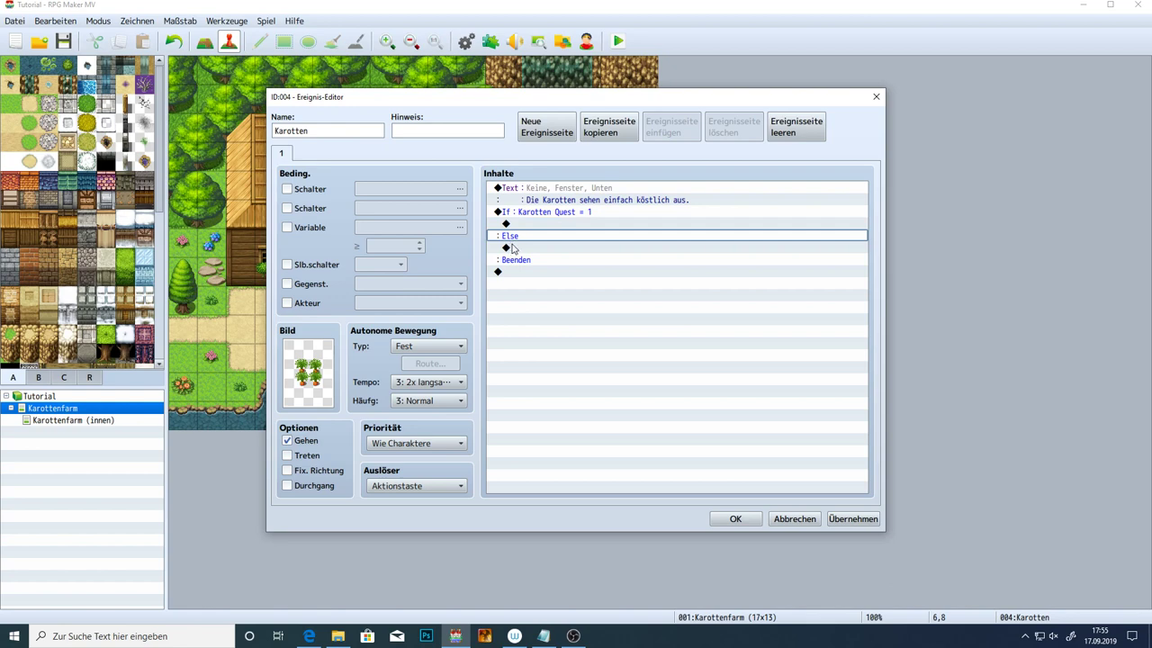
click(511, 248)
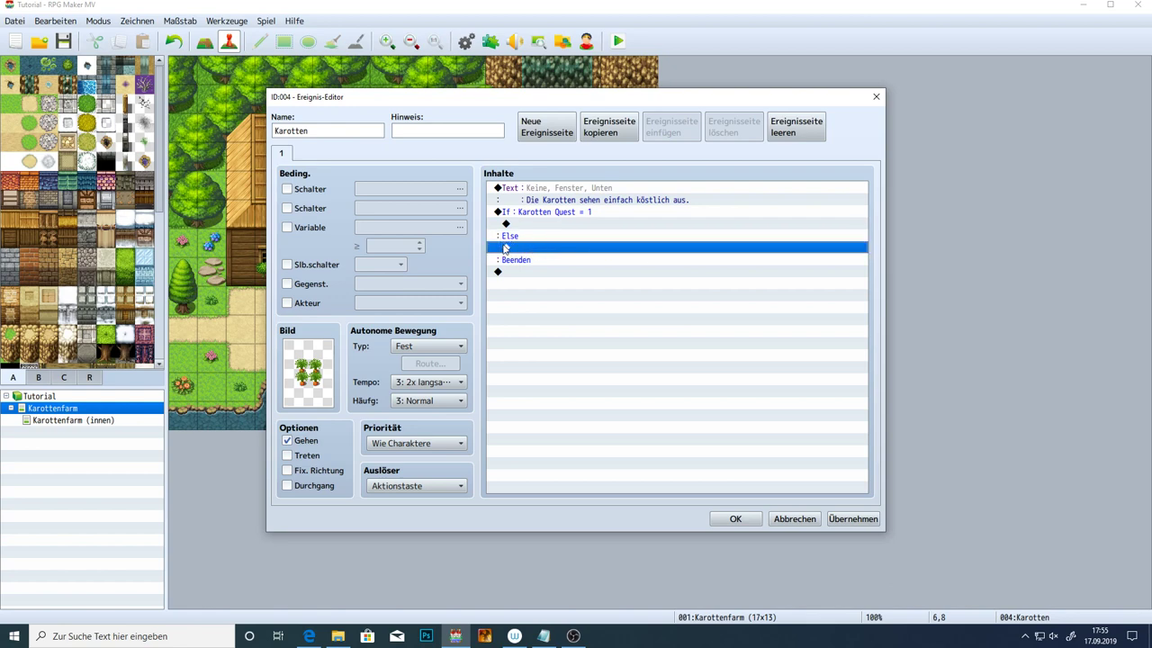
Move the text "Die Karotten sehen einfach köstlich aus." into the Else branch of the Karotten Quest condition
click(561, 190)
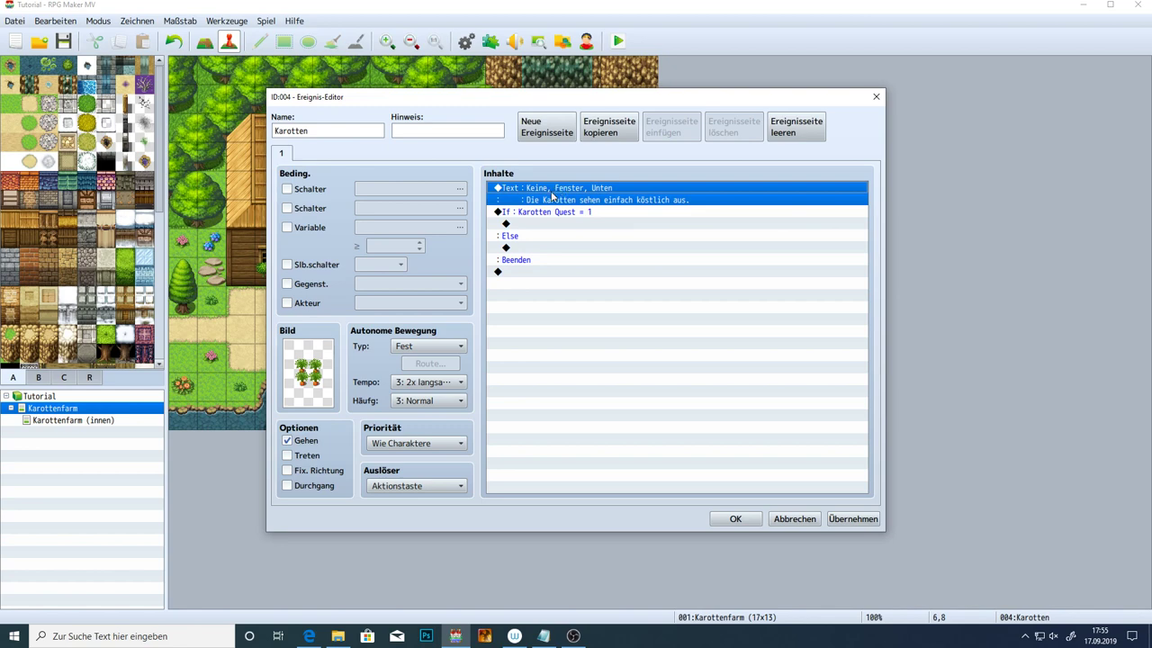
right_click(552, 194)
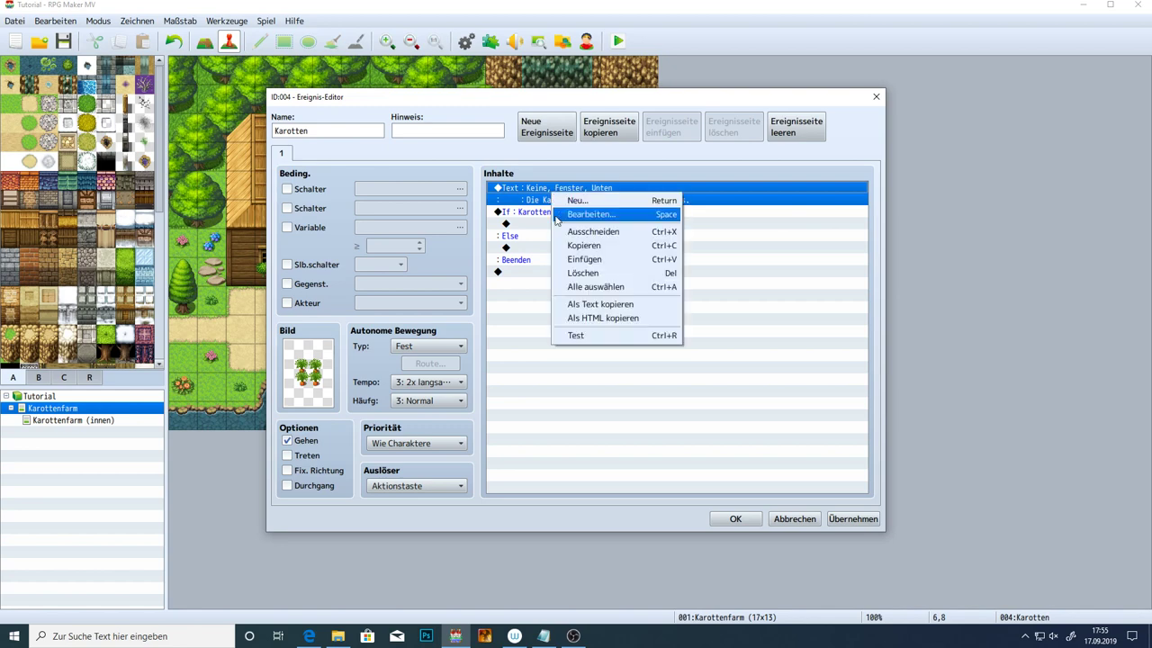
click(671, 236)
click(544, 224)
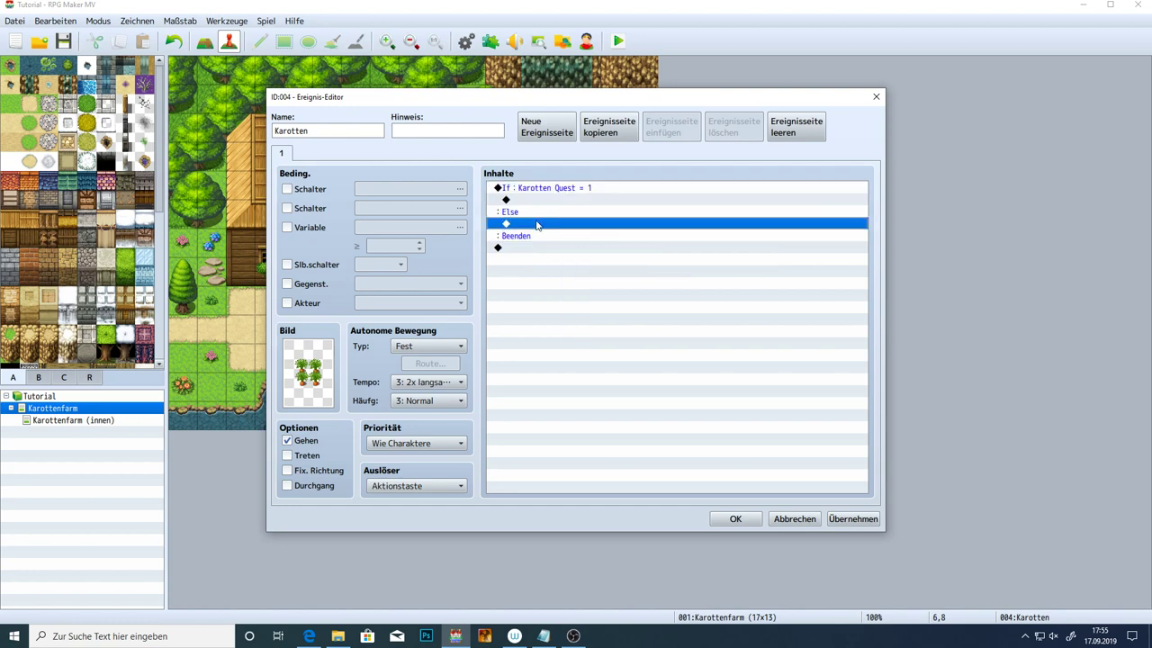
right_click(545, 224)
click(561, 288)
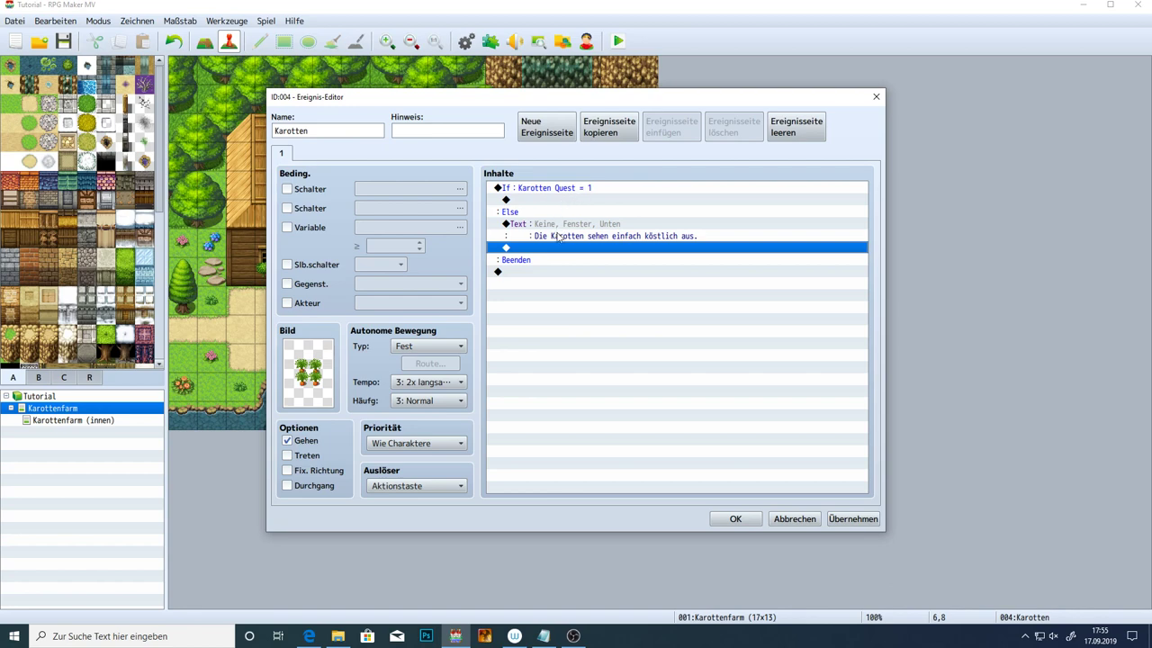
click(547, 200)
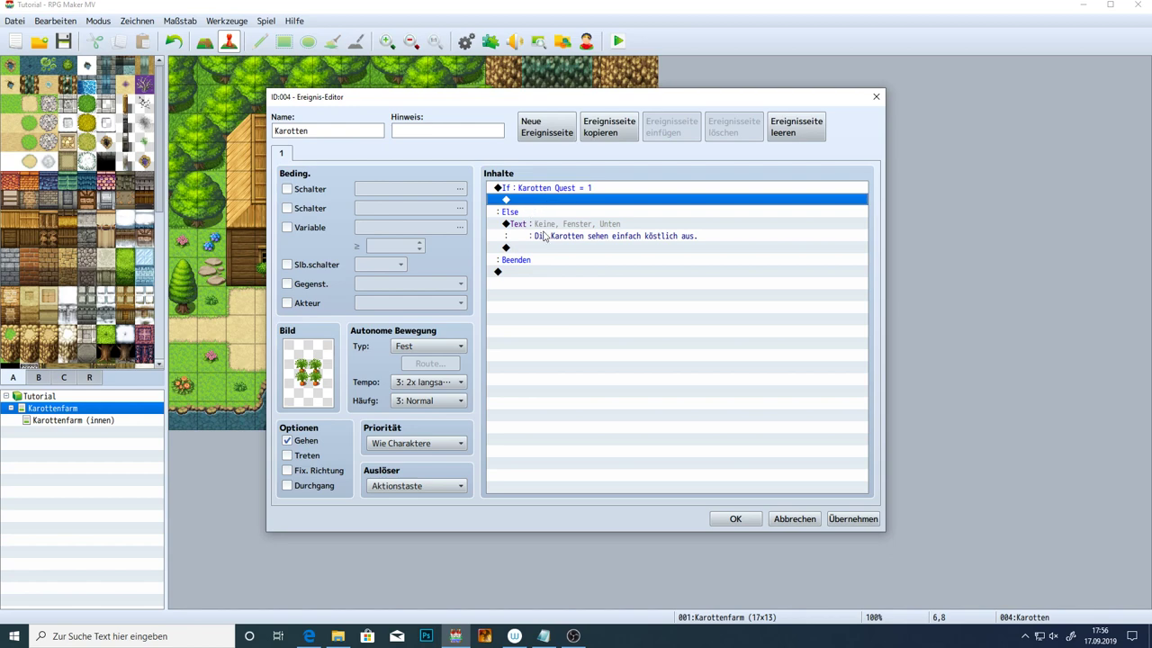
click(573, 188)
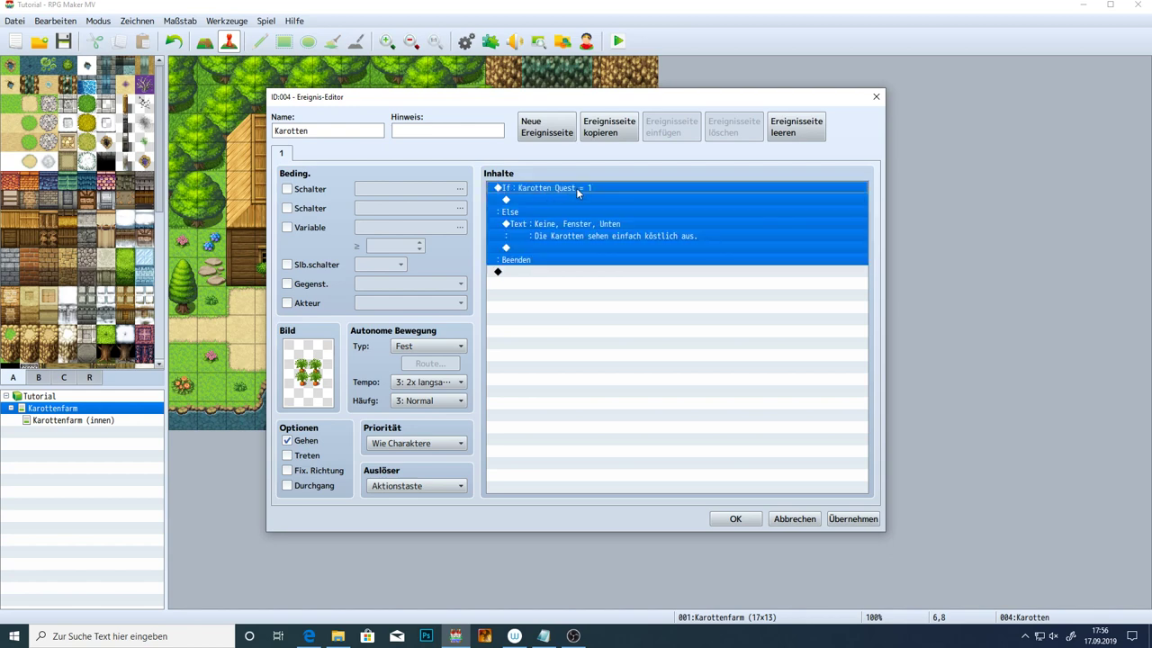
click(512, 212)
click(530, 248)
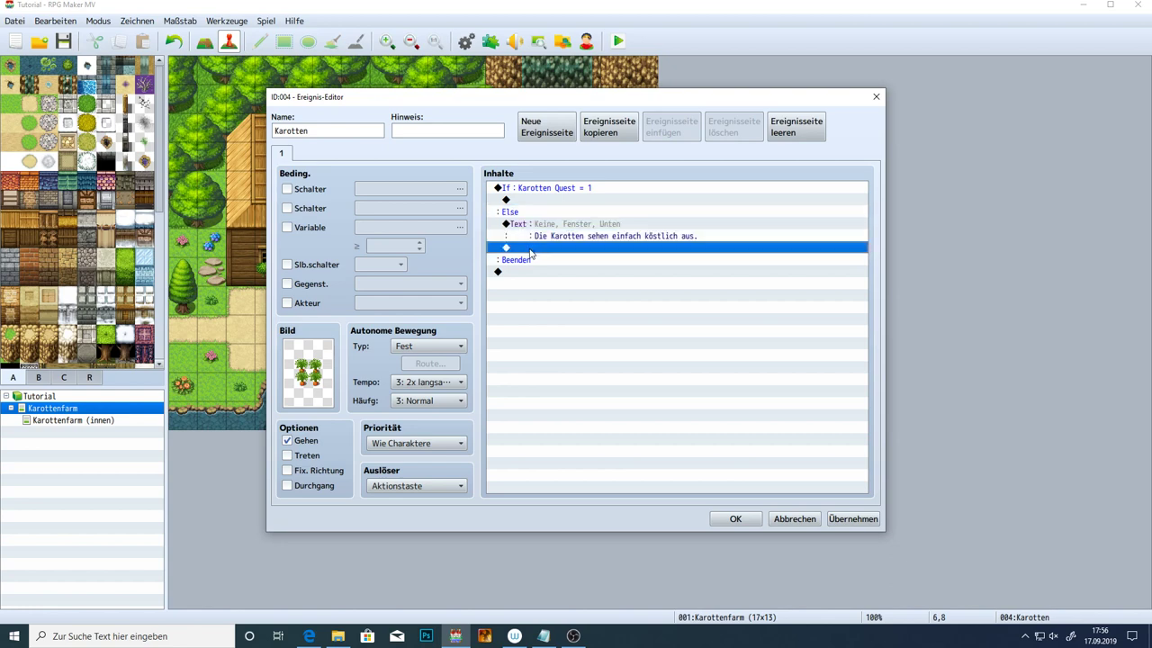
Add an empty text message and a nested conditional branch on switch Apfelquest - Ende being EIN inside the Else branch
double_click(530, 247)
click(602, 194)
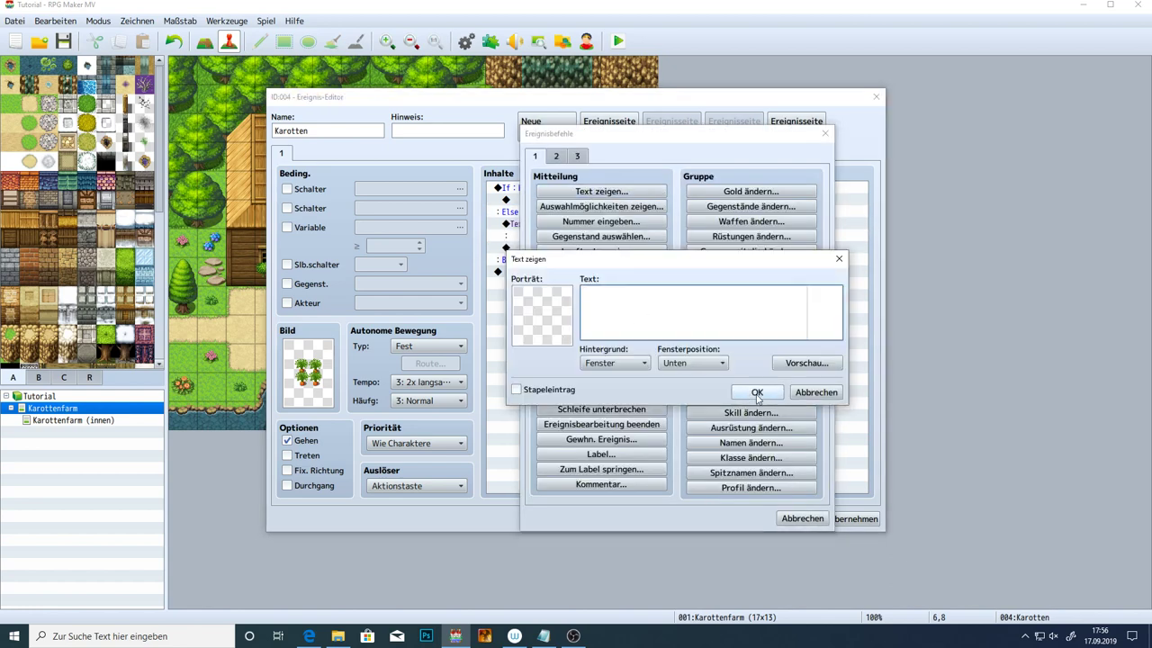
click(758, 396)
double_click(529, 272)
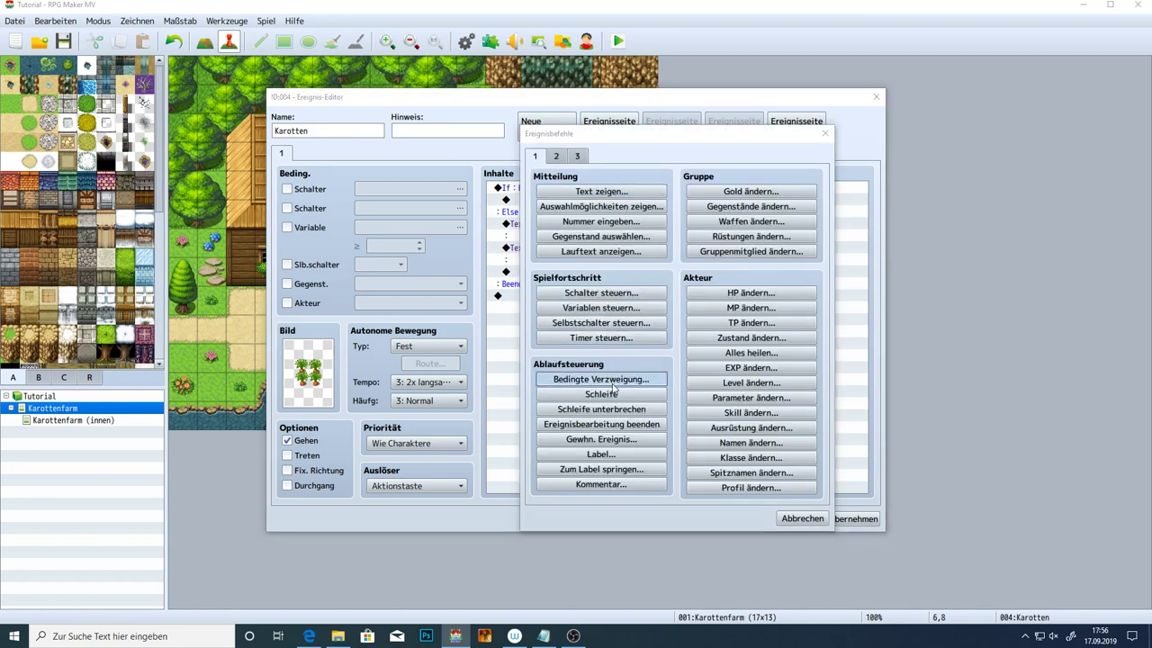
click(601, 382)
click(729, 438)
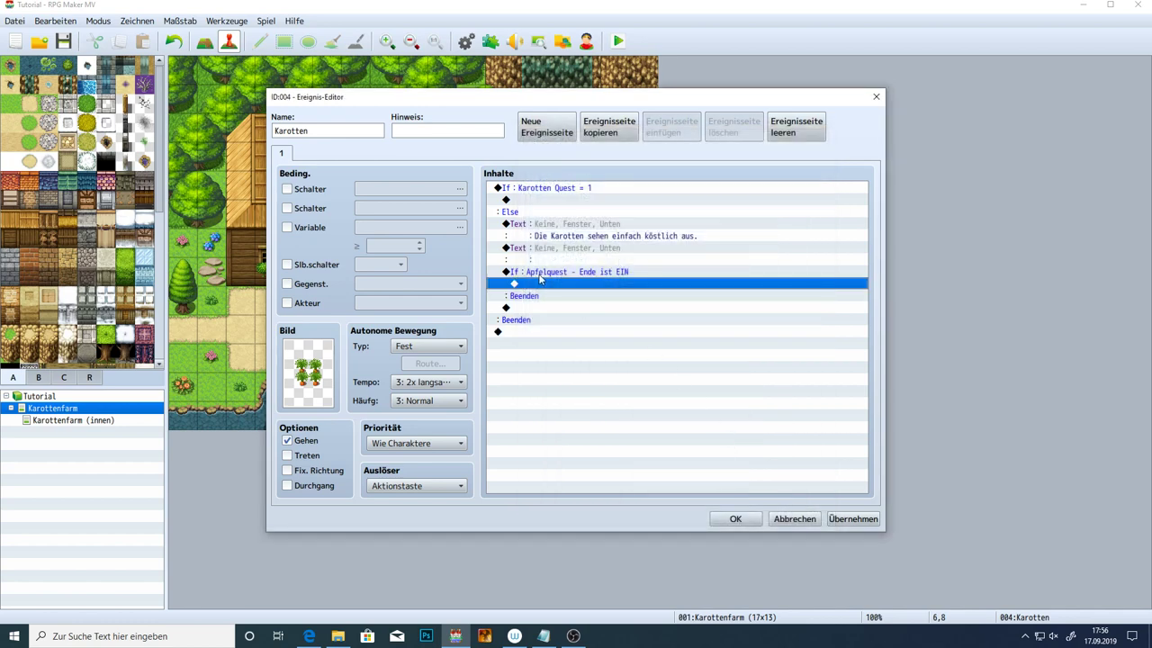
Delete the nested Apfelquest - Ende condition and the empty text message from the Else branch
click(524, 285)
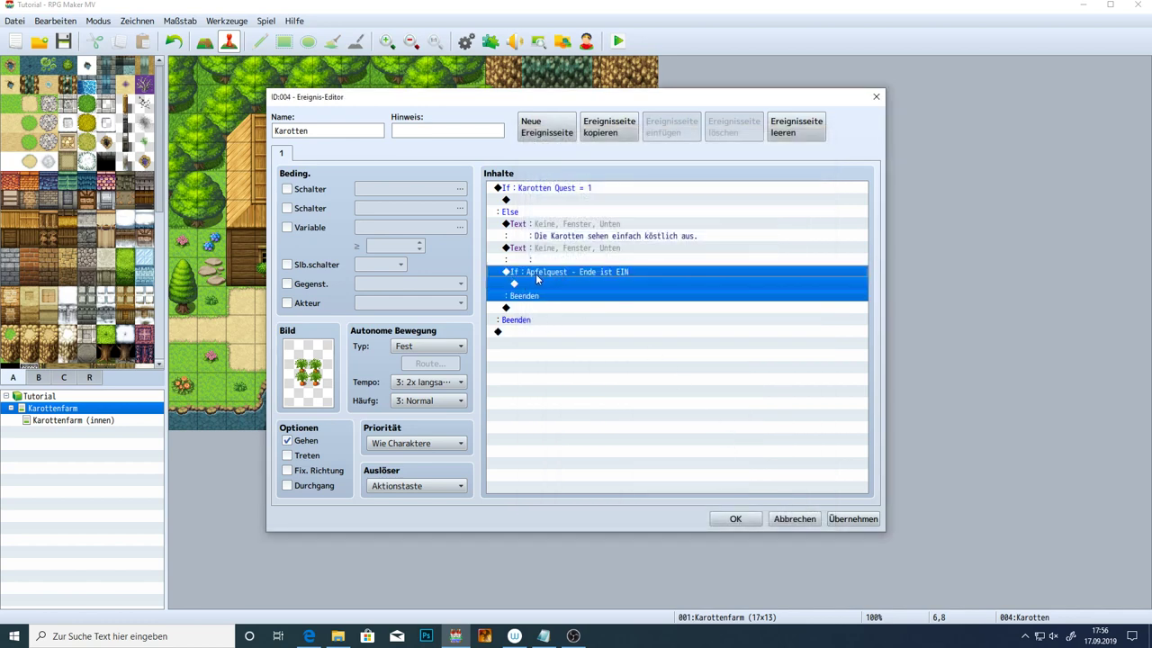
click(556, 187)
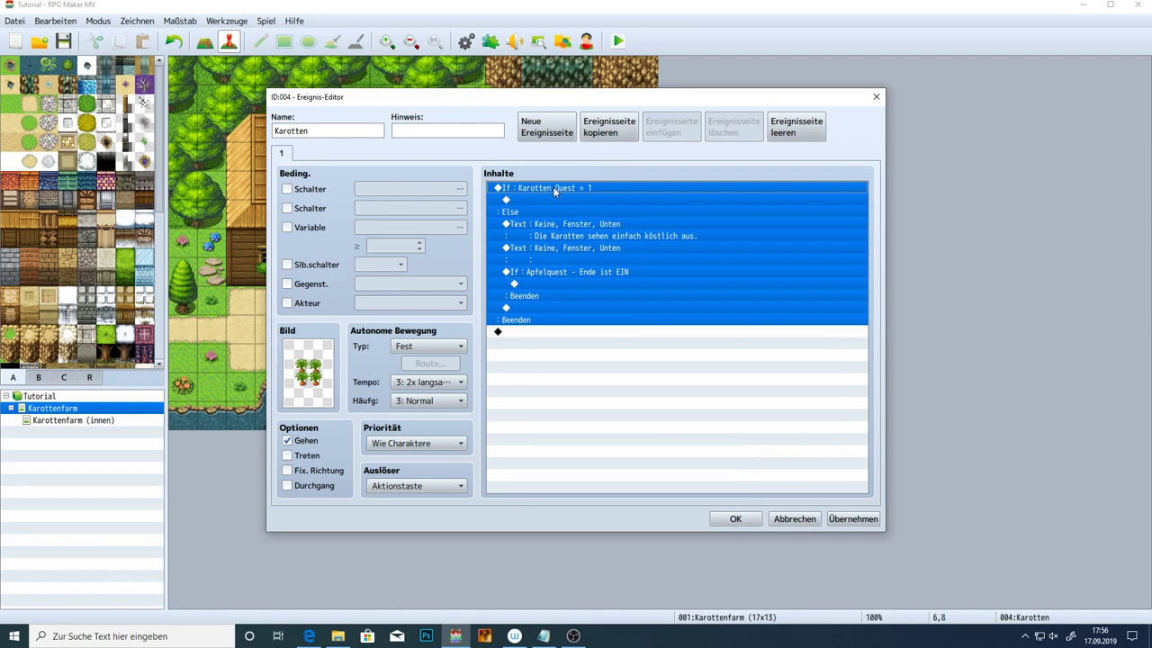
click(553, 273)
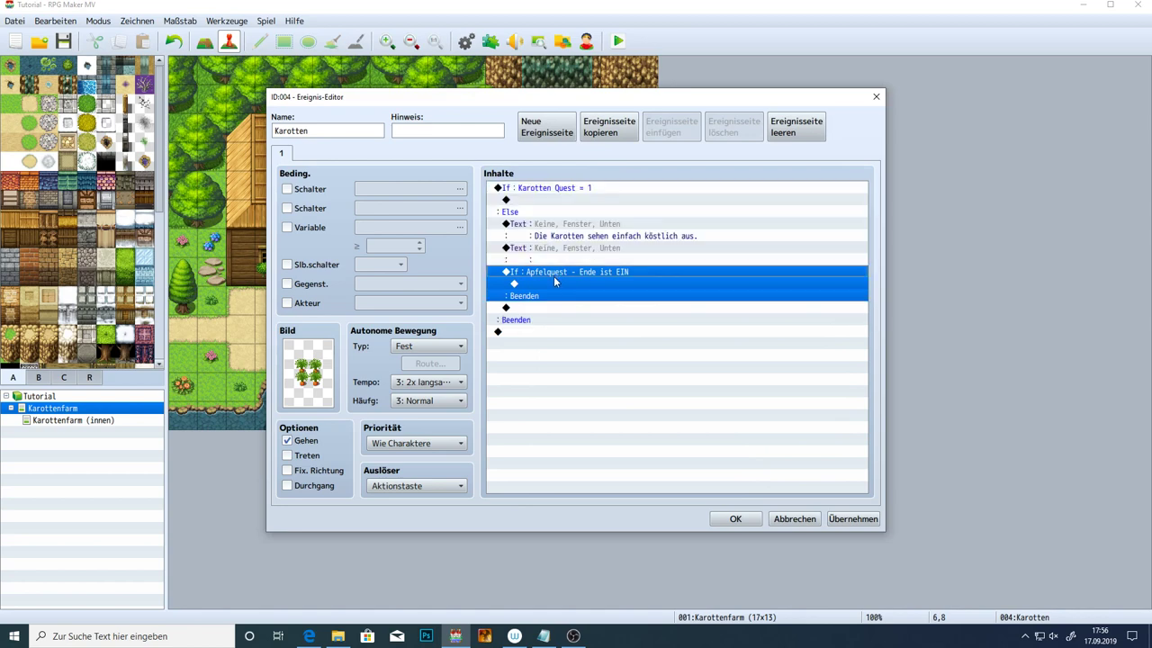
key(Delete)
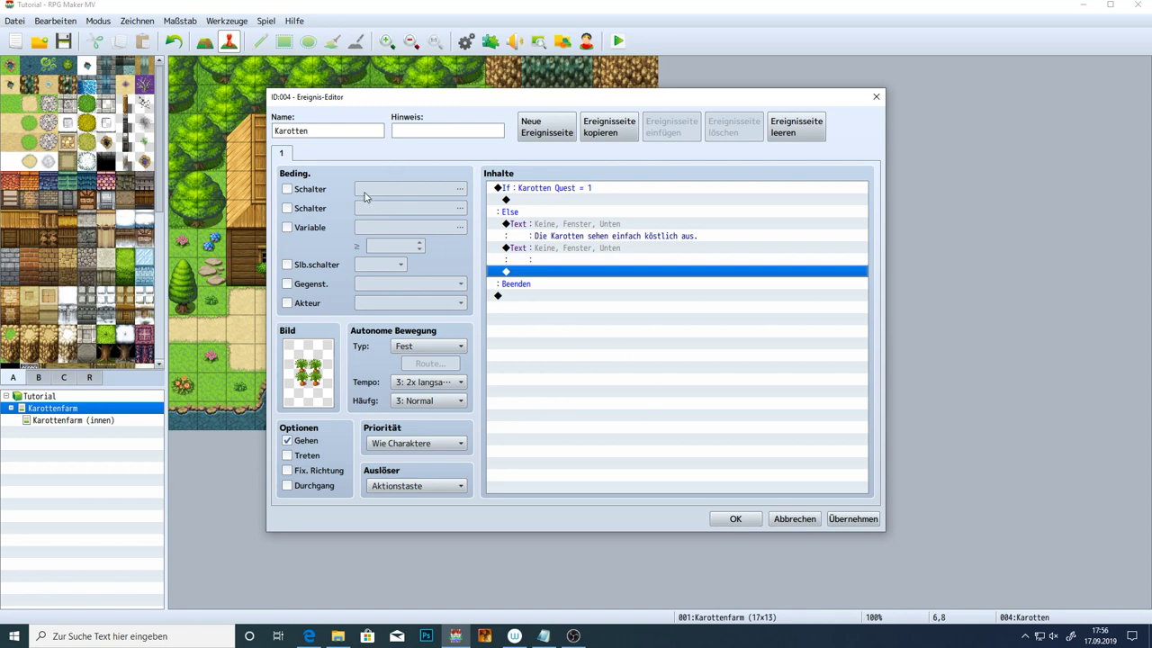
click(571, 248)
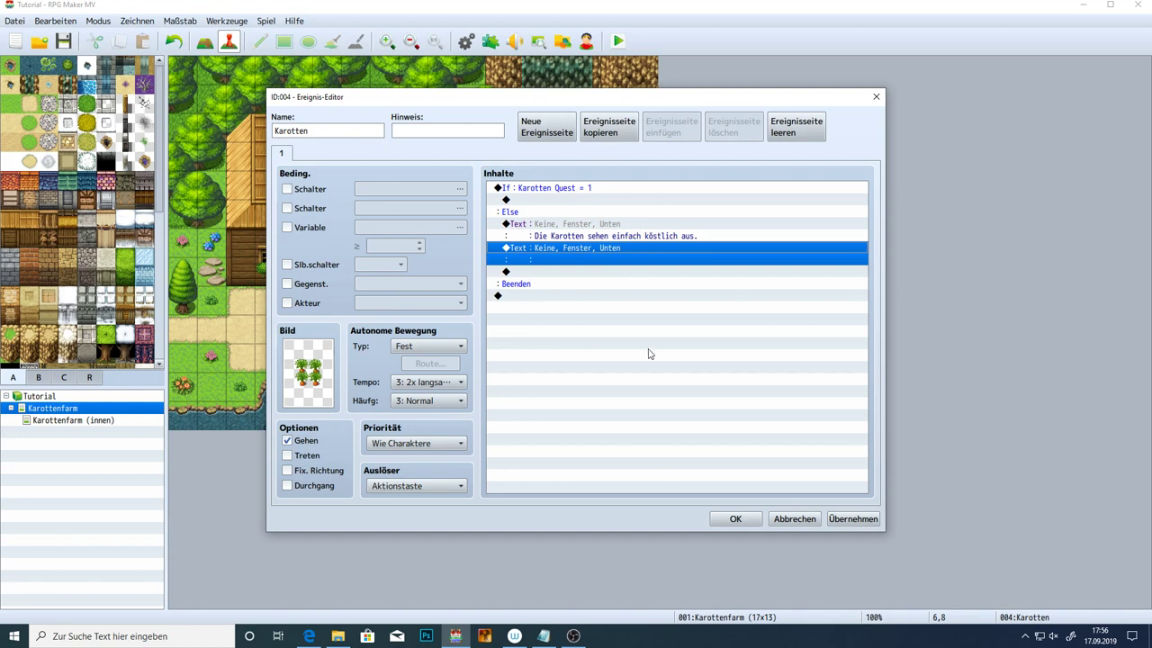
key(Delete)
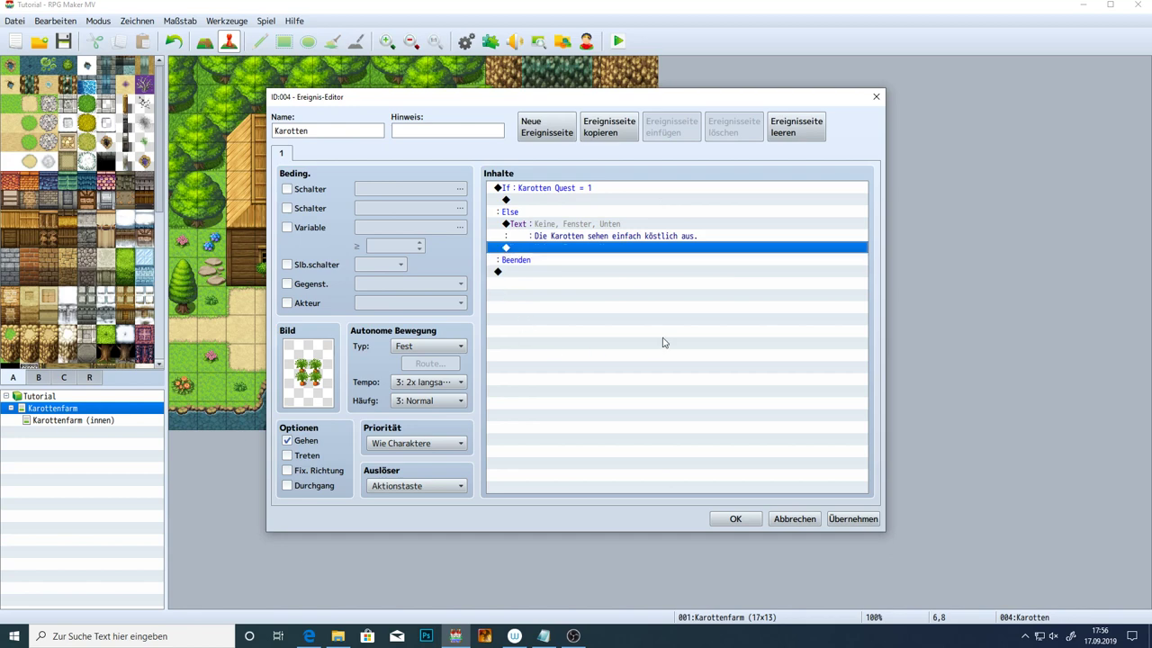
Accept the changes to the Karotten event and close its editor
key(Up)
key(Up)
key(Up)
key(Up)
key(Down)
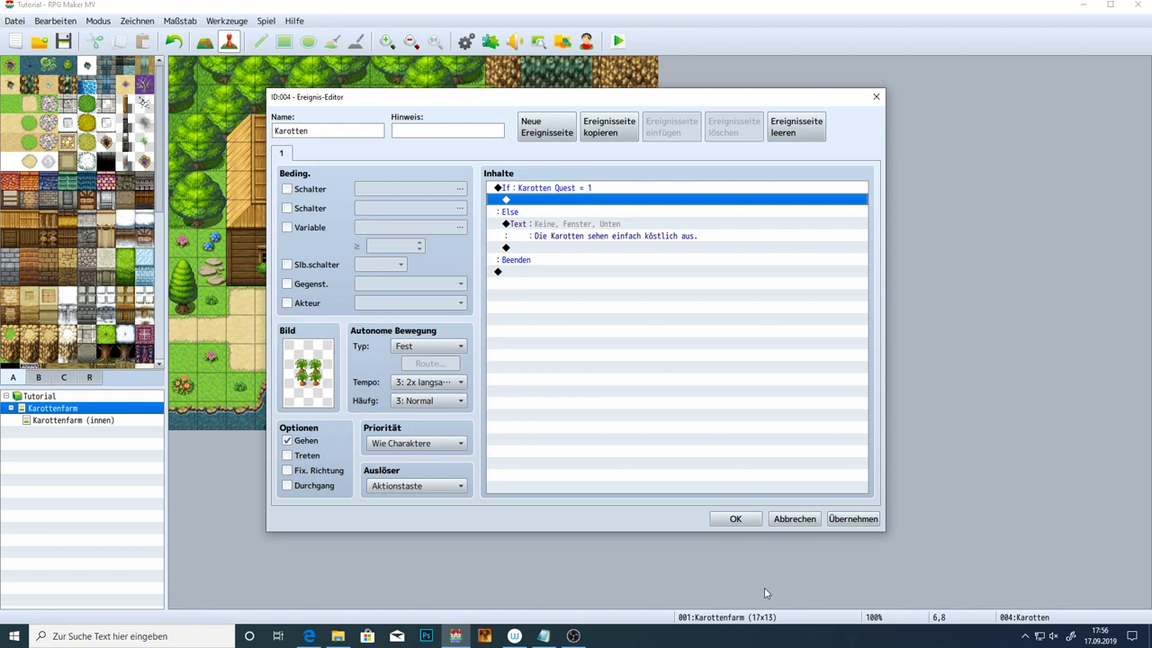
click(735, 520)
Copy the apple-received text message from page 1 of the Frau event into the Karotten event's Karotten Quest = 1 branch
double_click(442, 304)
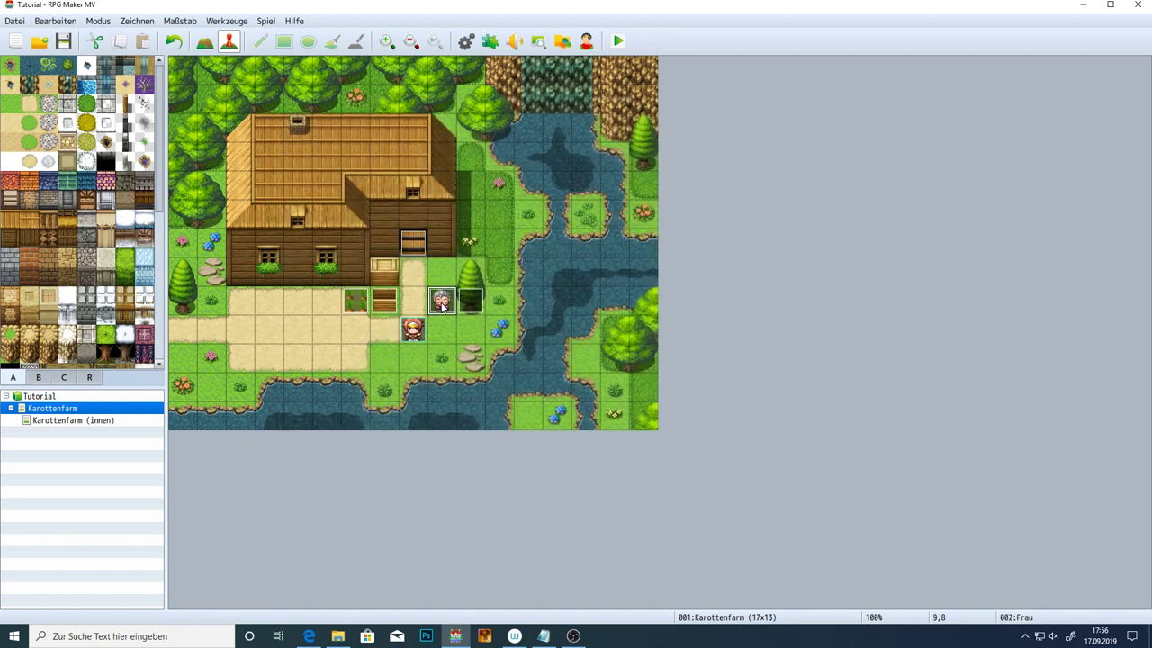
click(604, 314)
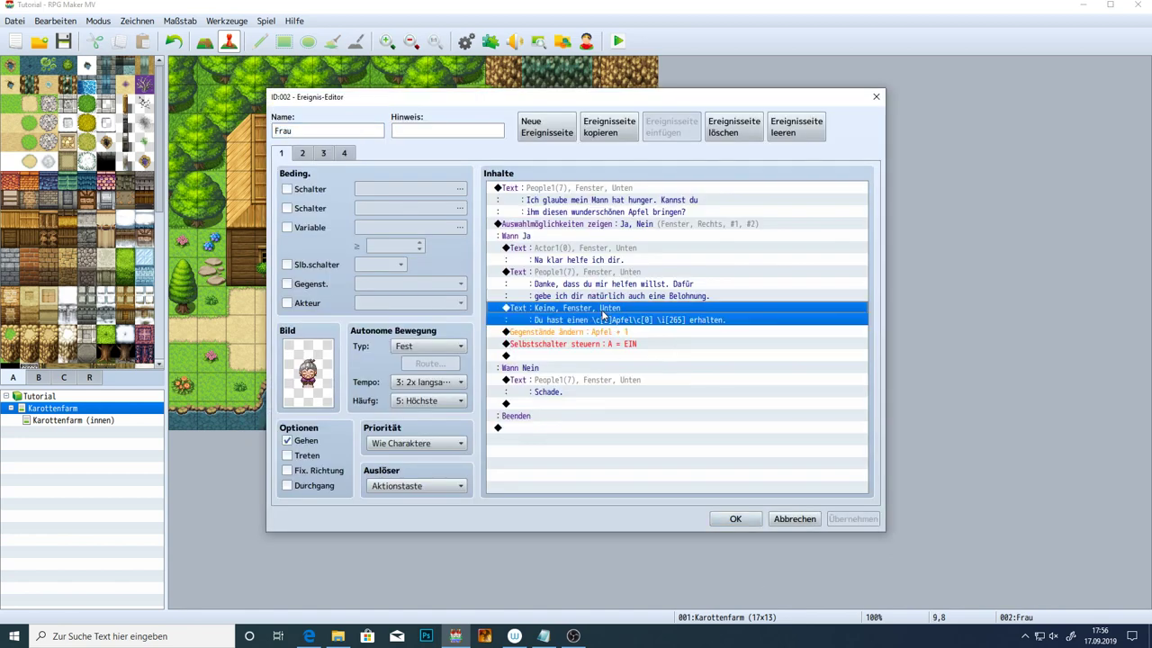
click(733, 518)
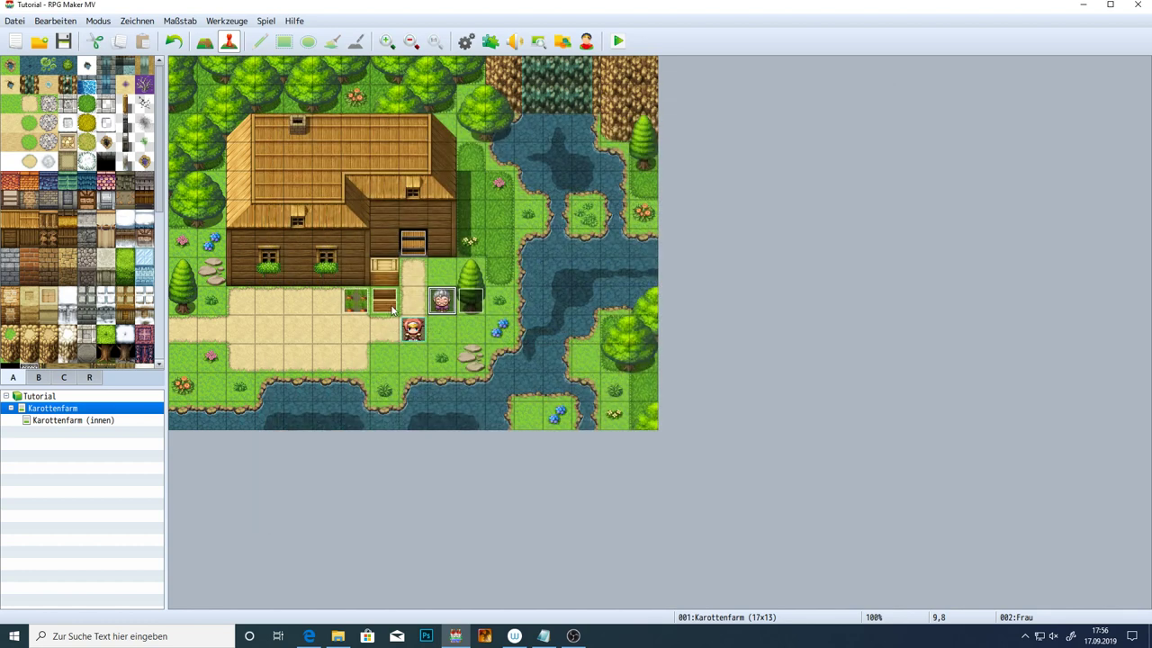
double_click(360, 304)
click(531, 205)
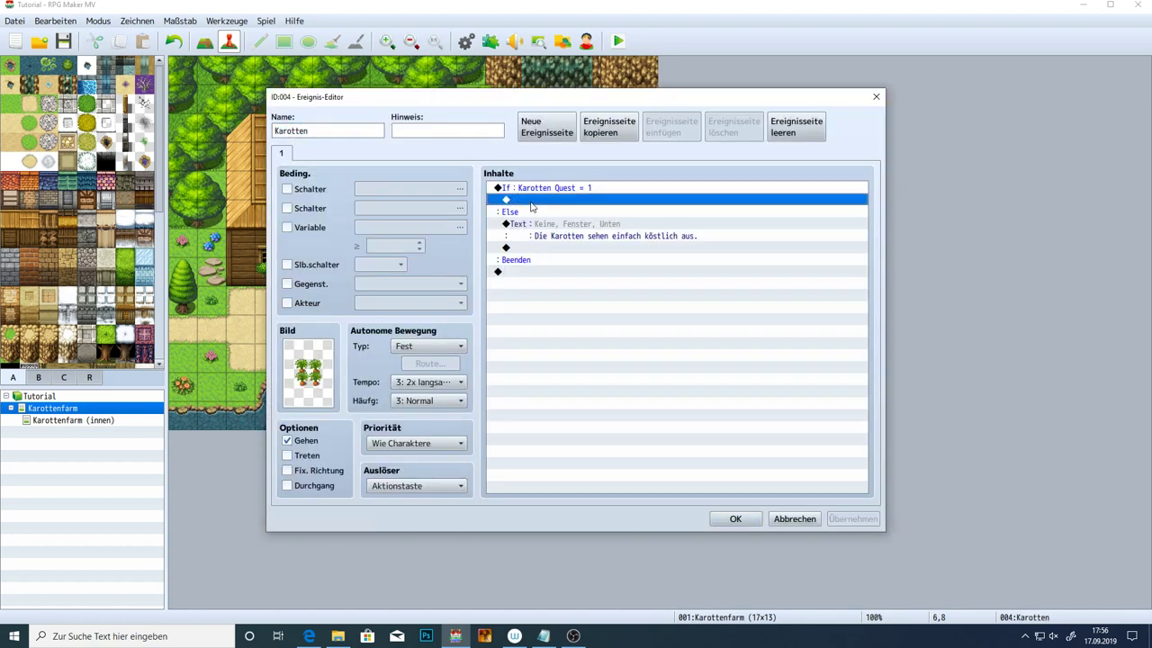
key(Down)
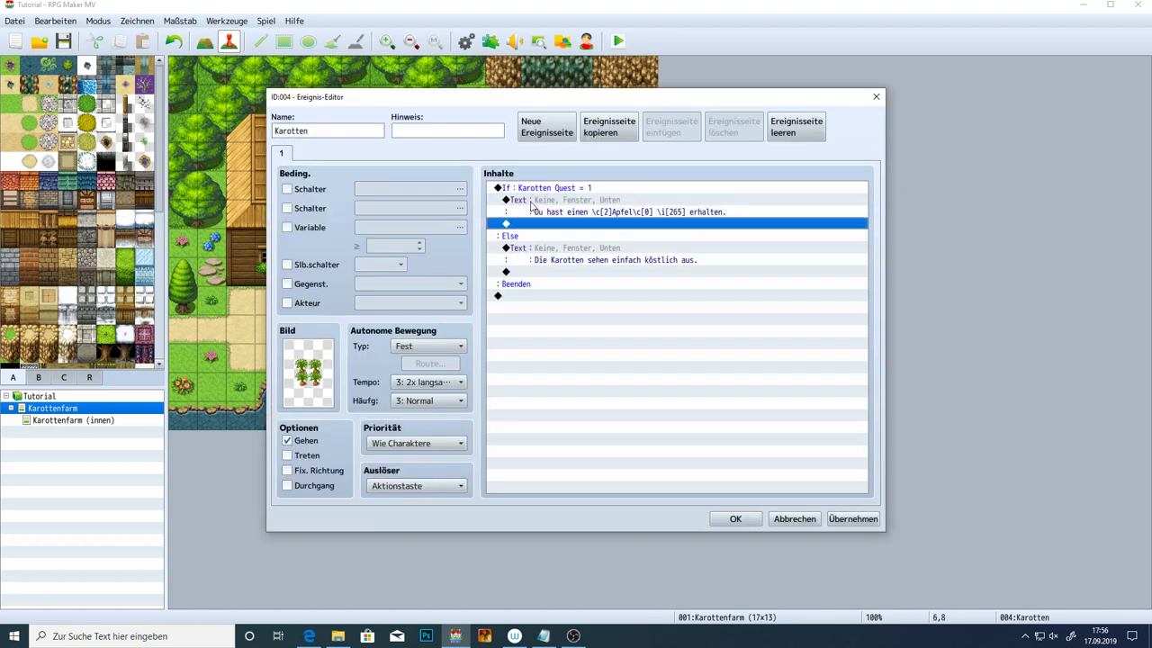
Replace the word Apfel with Karotten in the copied message and preview the text
double_click(583, 205)
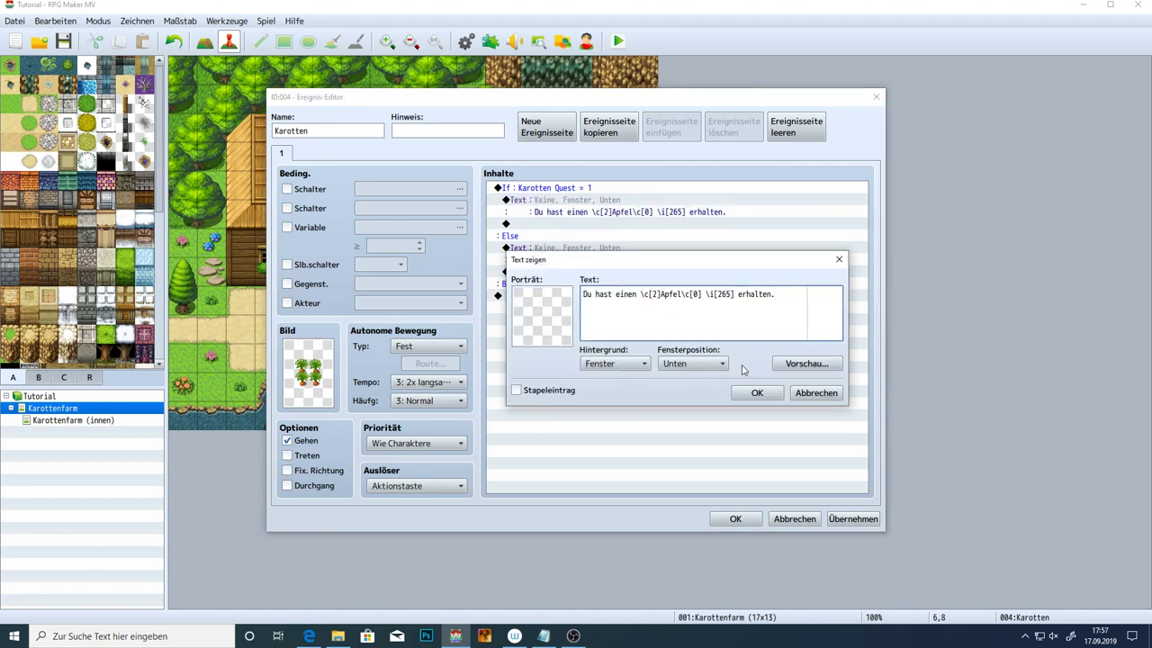
click(806, 362)
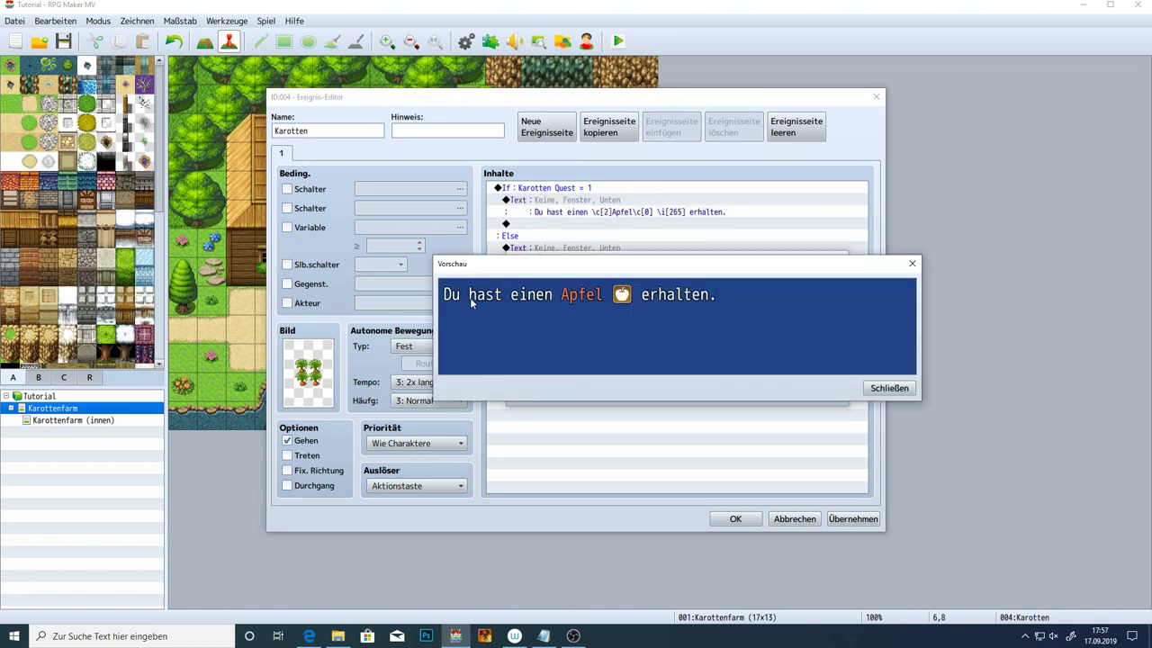
click(889, 388)
drag(681, 294, 661, 295)
text(Ka)
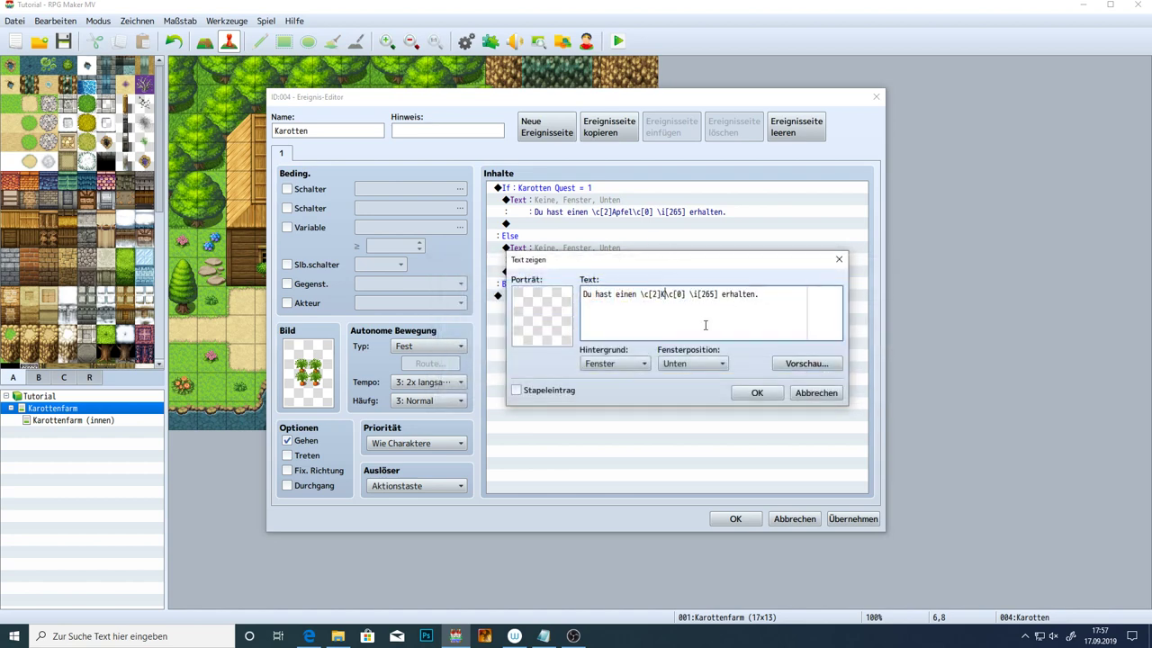
text(rotten)
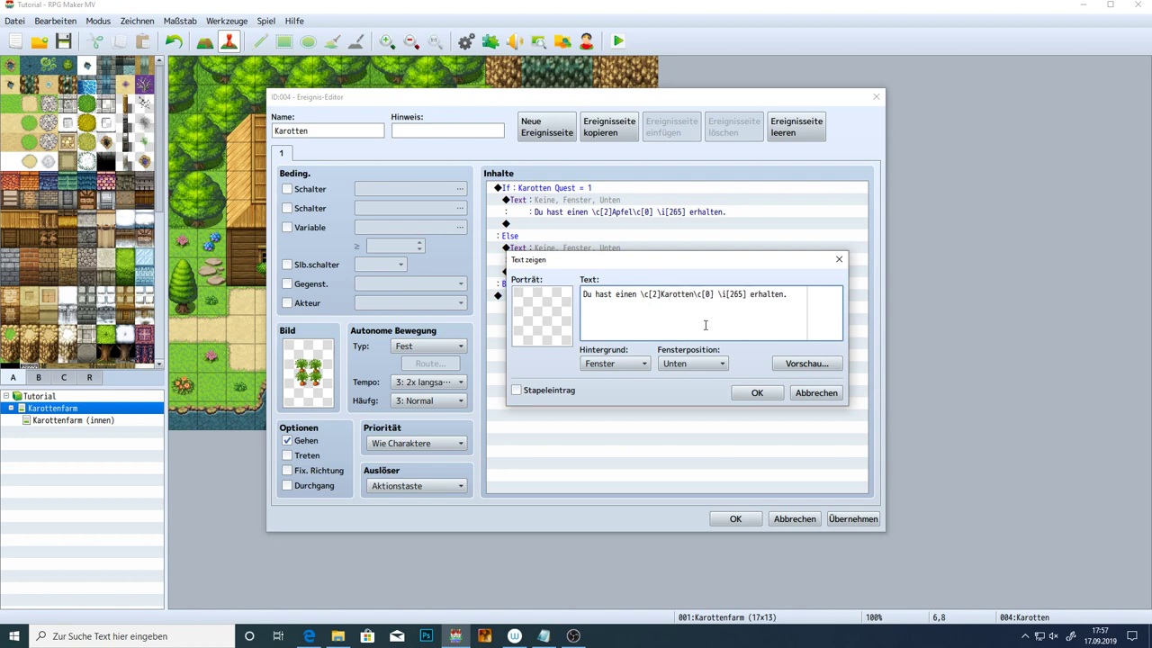
click(807, 363)
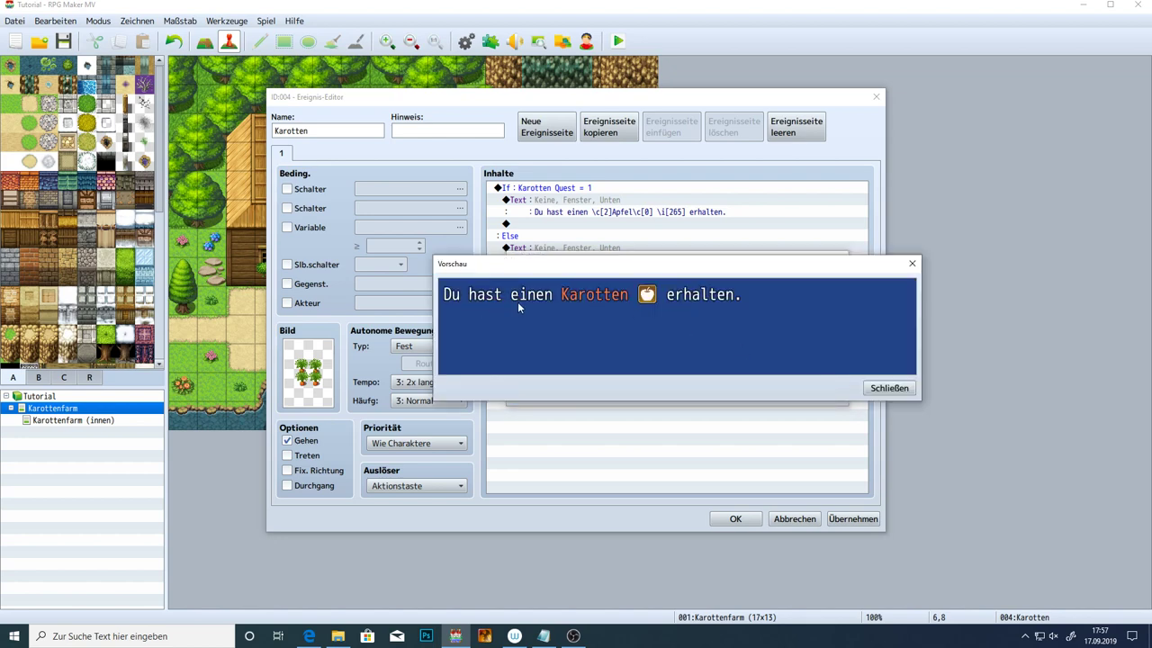
click(889, 388)
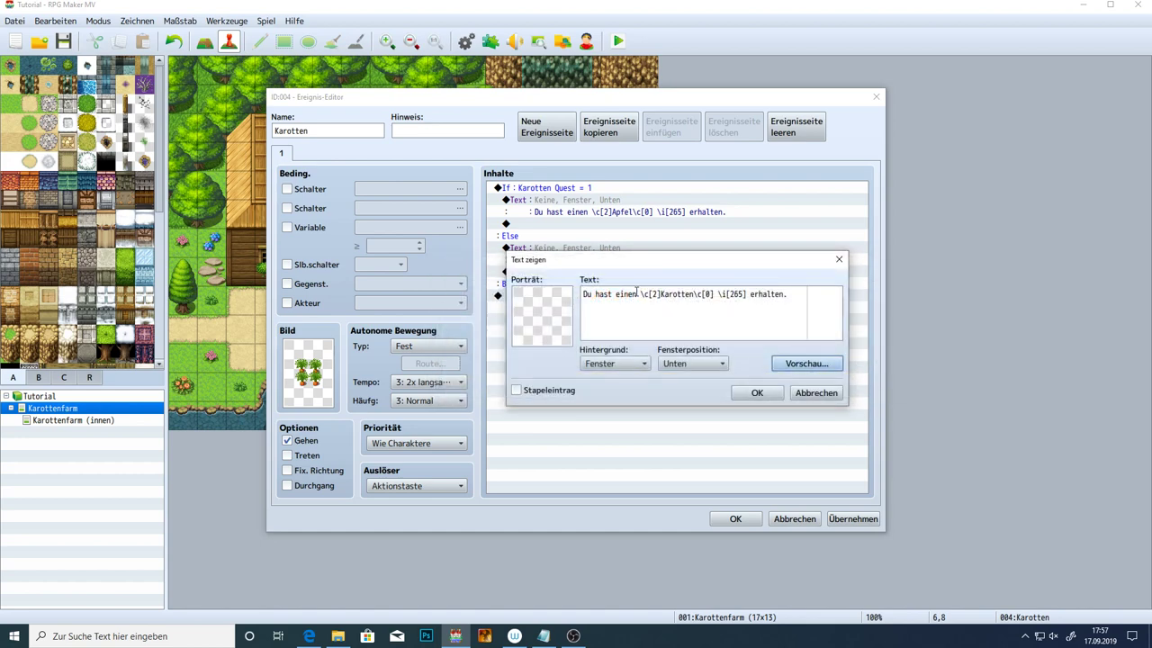
Replace "einen" with "x von 10" in the carrot message and preview the text
click(637, 293)
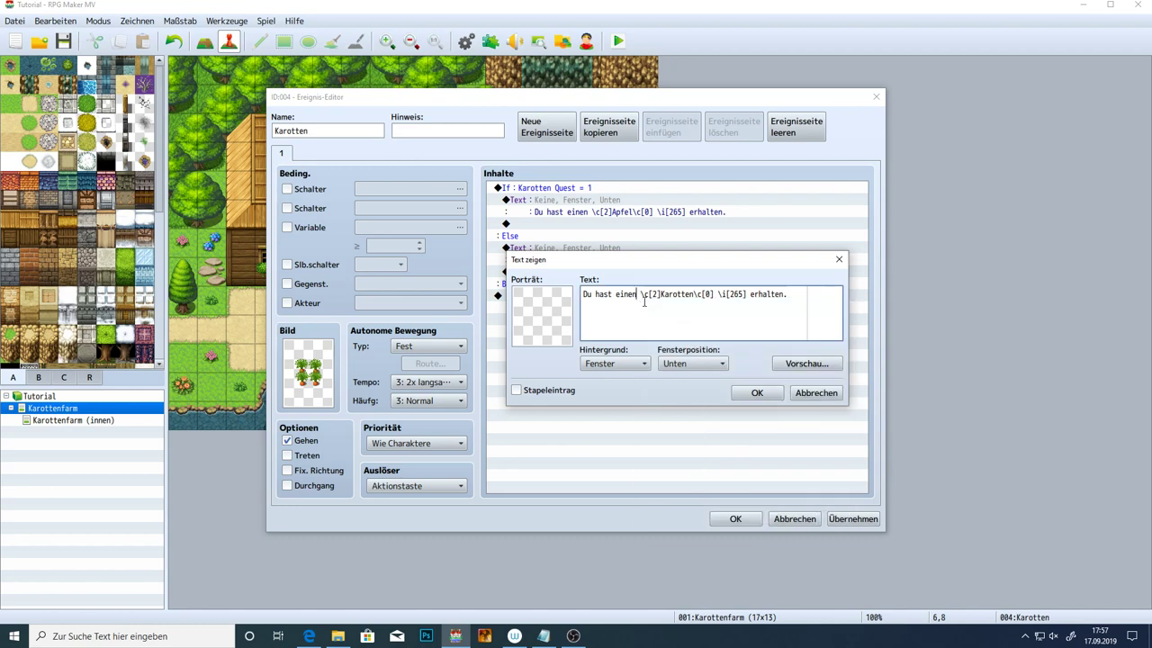
key(BackSpace)
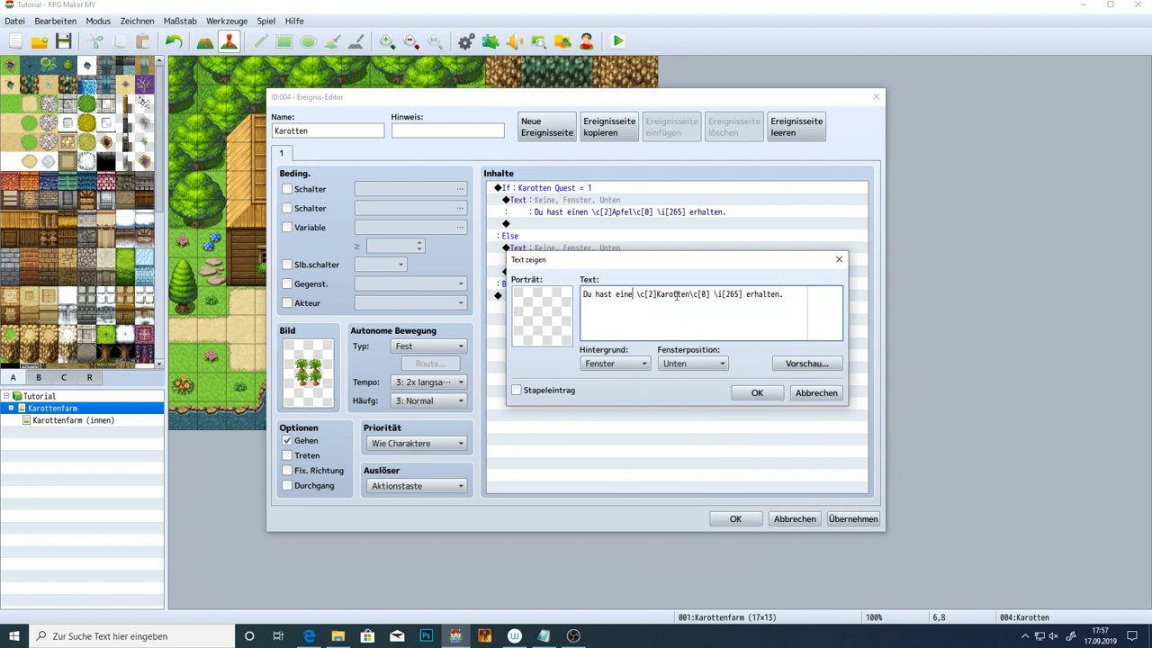
key(BackSpace)
text(n)
double_click(624, 293)
key(BackSpace)
text(x von 10)
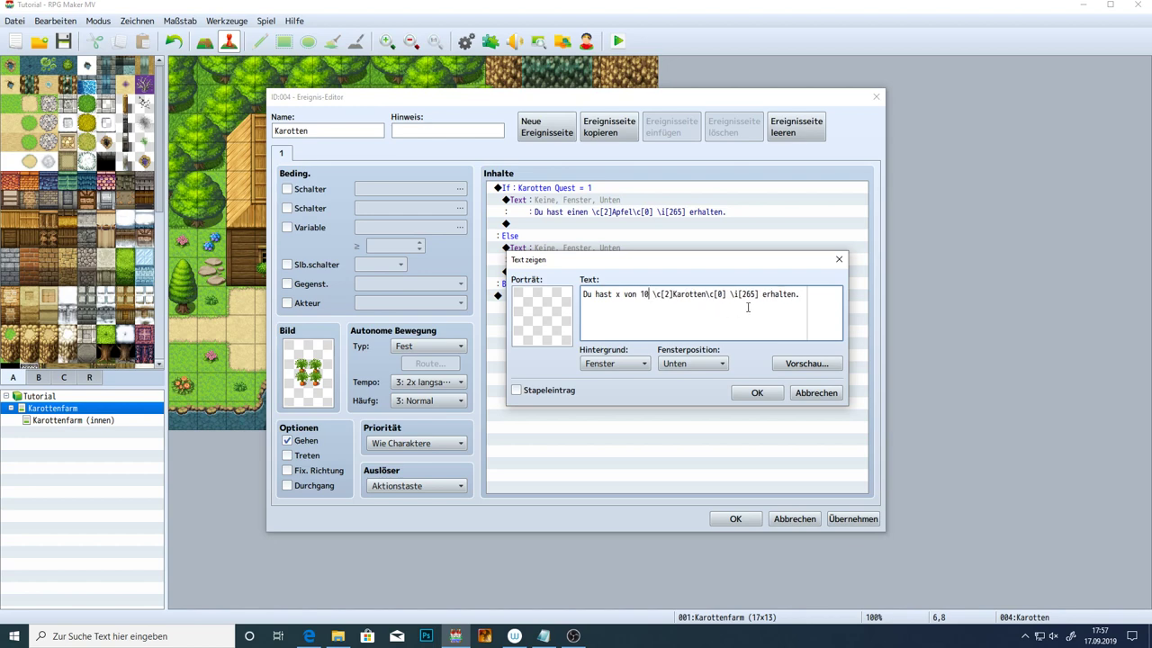
click(806, 362)
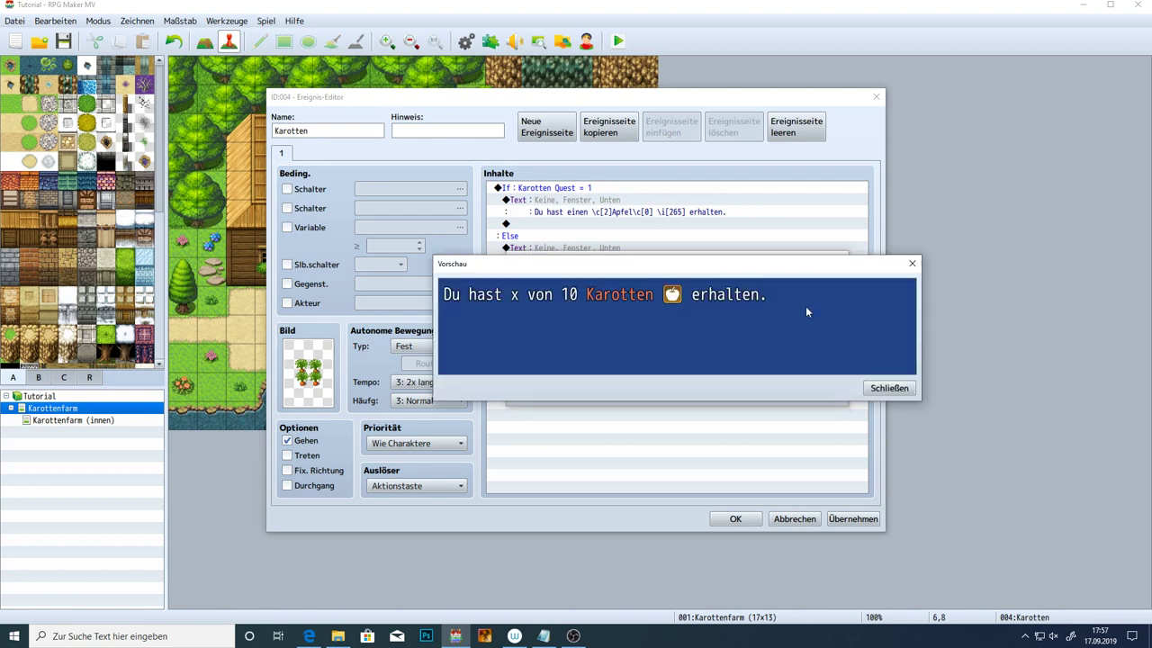
Accept the edited carrot message and close the Karotten event's editor with its changes kept
key(Escape)
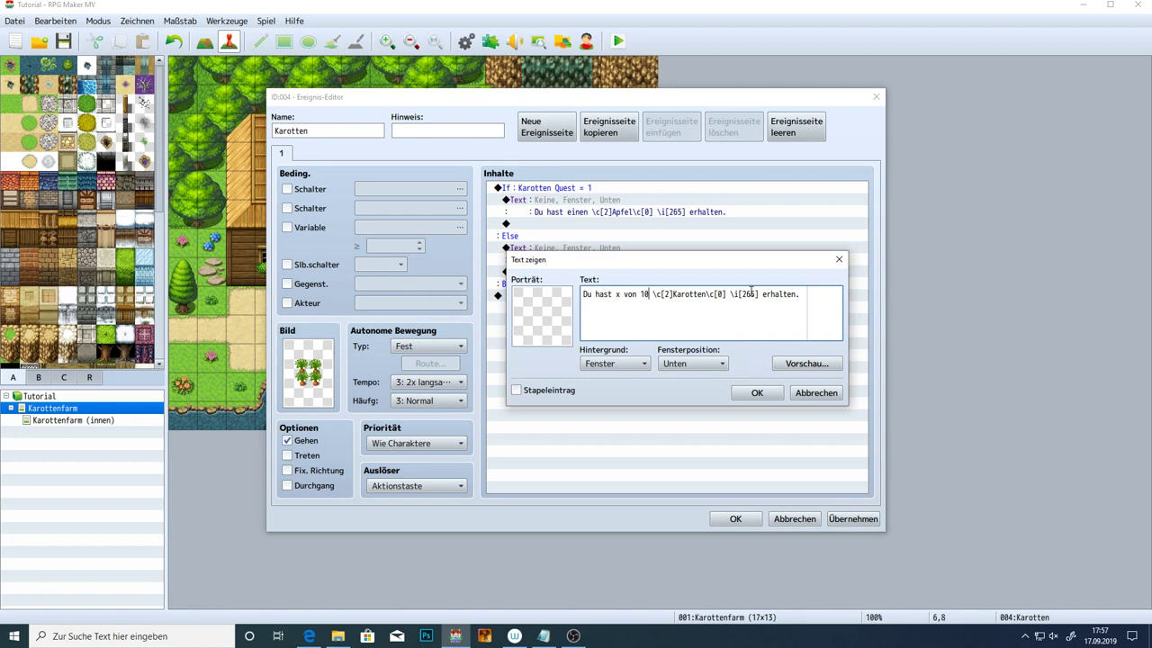
click(757, 392)
click(736, 518)
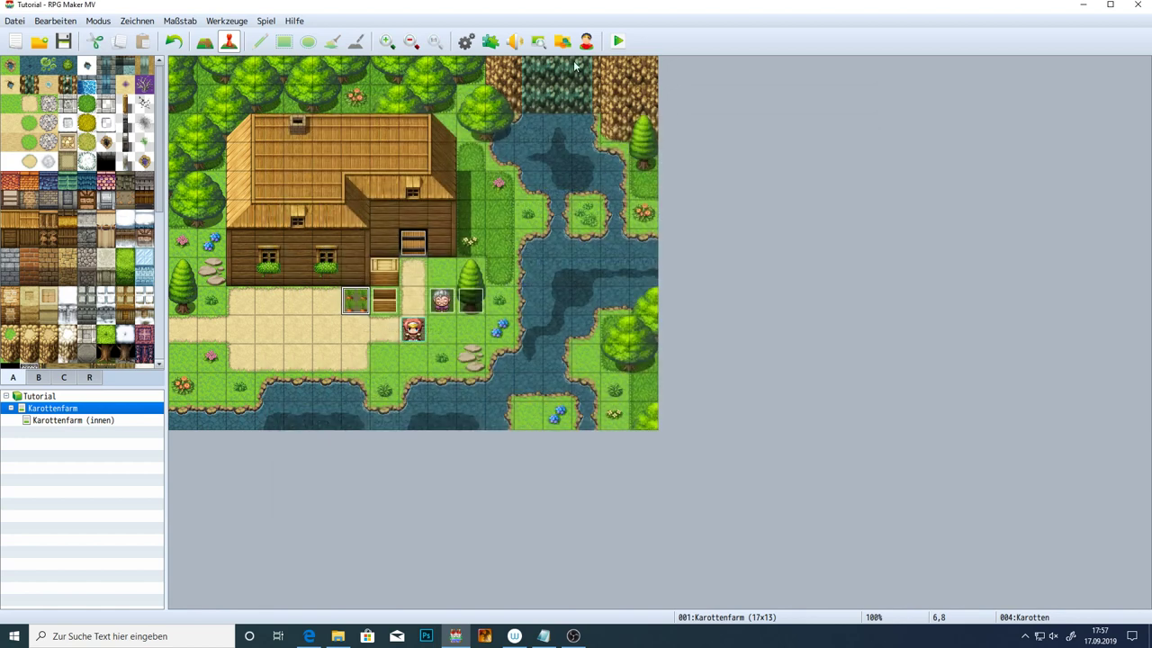
Look up the carrot icon's number through the Apfel item's symbol in the item database
click(466, 42)
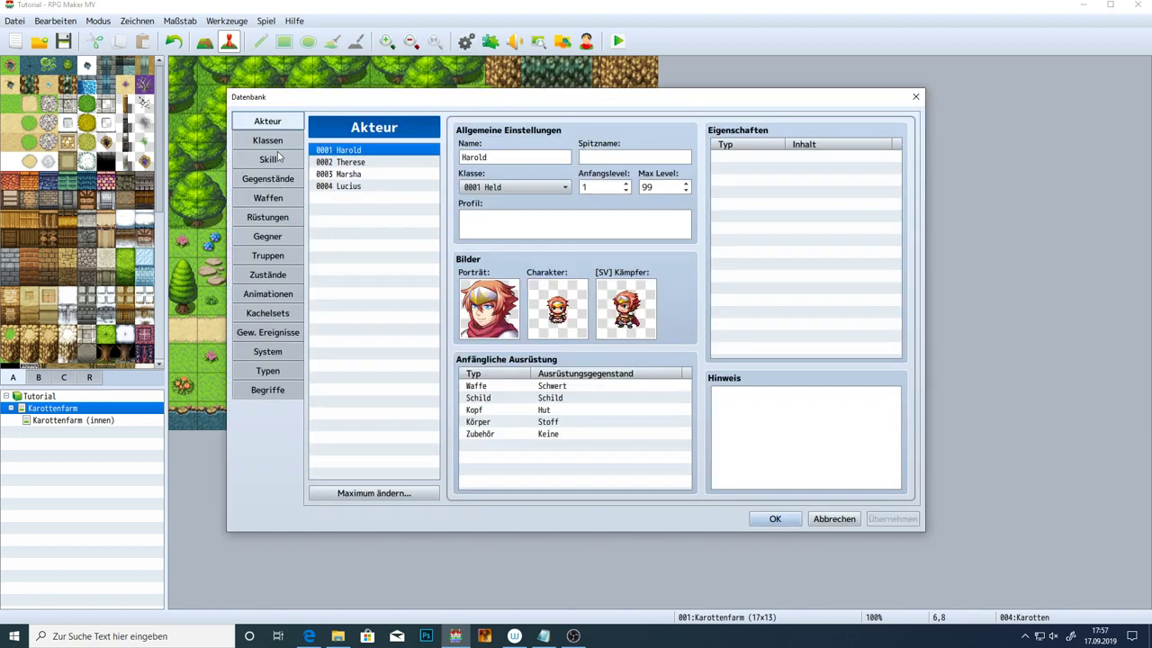
click(272, 180)
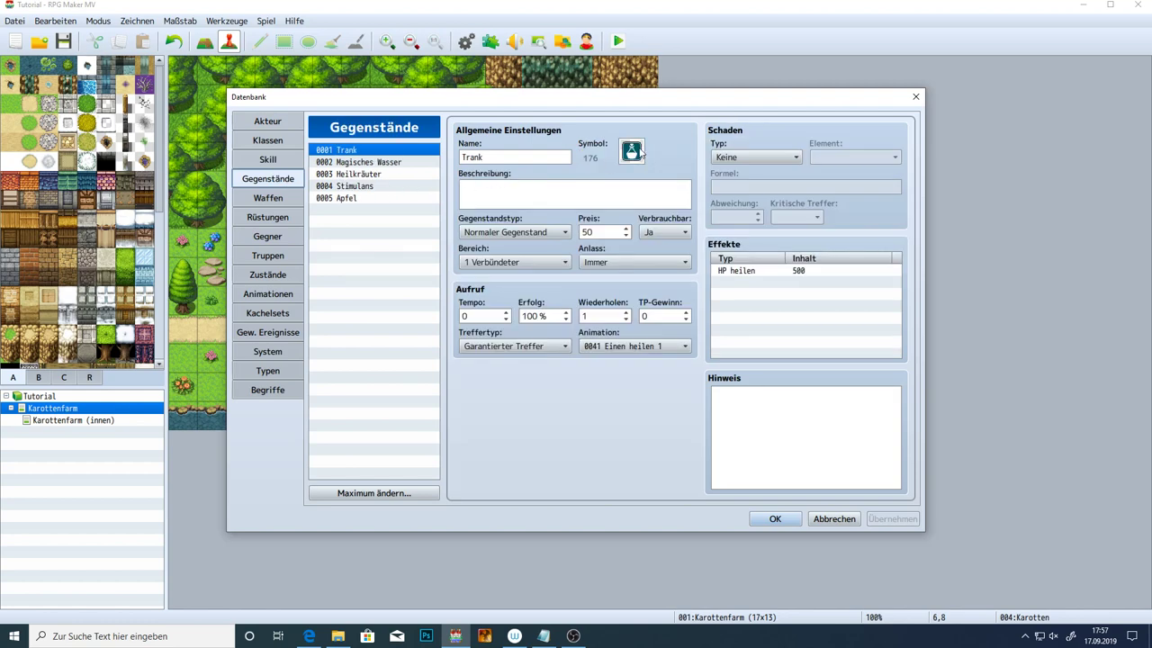
click(330, 197)
click(632, 161)
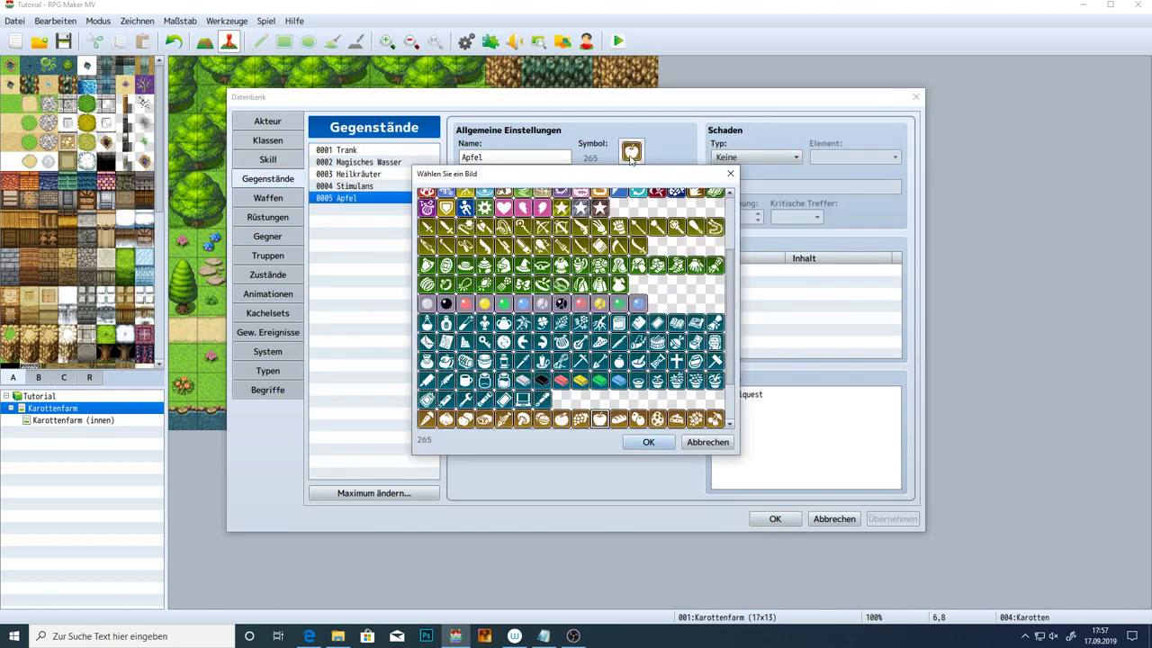
click(428, 420)
click(714, 444)
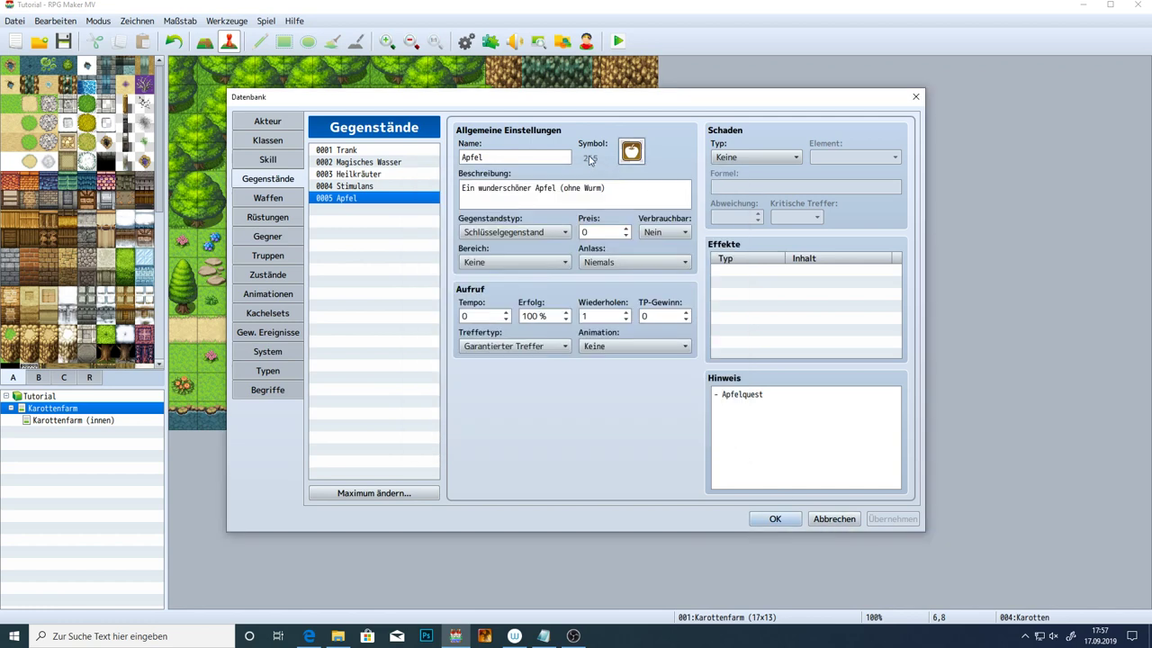
Check the numbers of several icons, including the carrot, in the Apfel item's symbol picker, and leave the database without changes
double_click(632, 151)
click(542, 244)
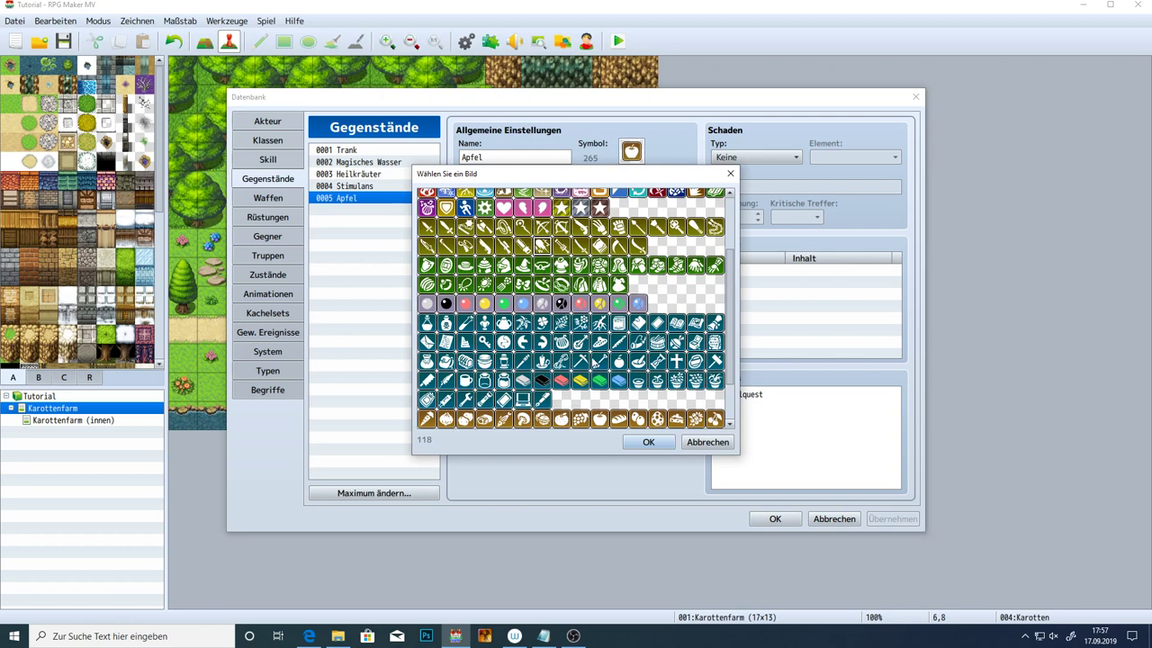
click(601, 329)
click(523, 400)
click(426, 418)
click(707, 442)
click(833, 519)
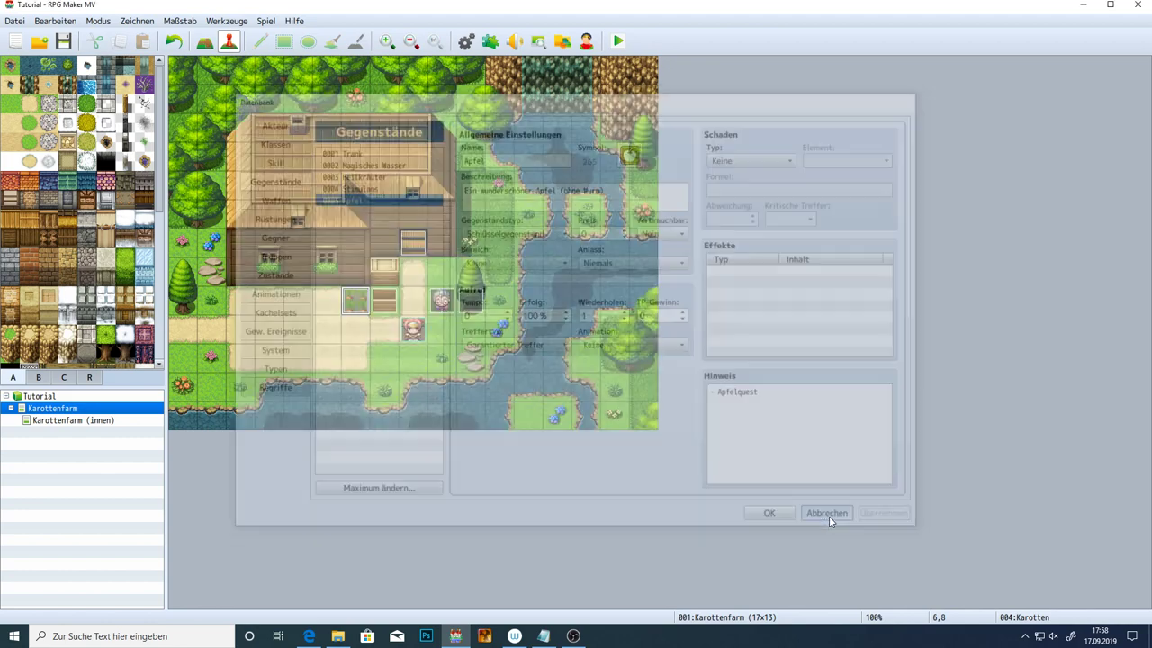
Change the icon code in the Karotten event's carrot message to \i[256] and preview the text
double_click(366, 301)
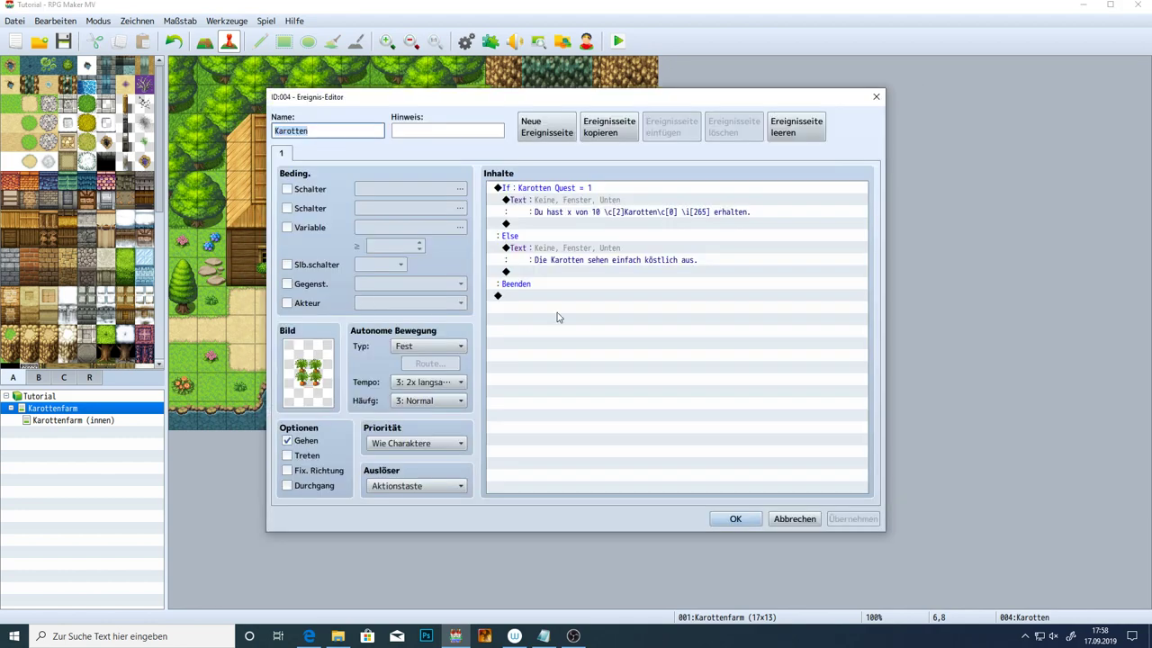
click(587, 205)
double_click(587, 205)
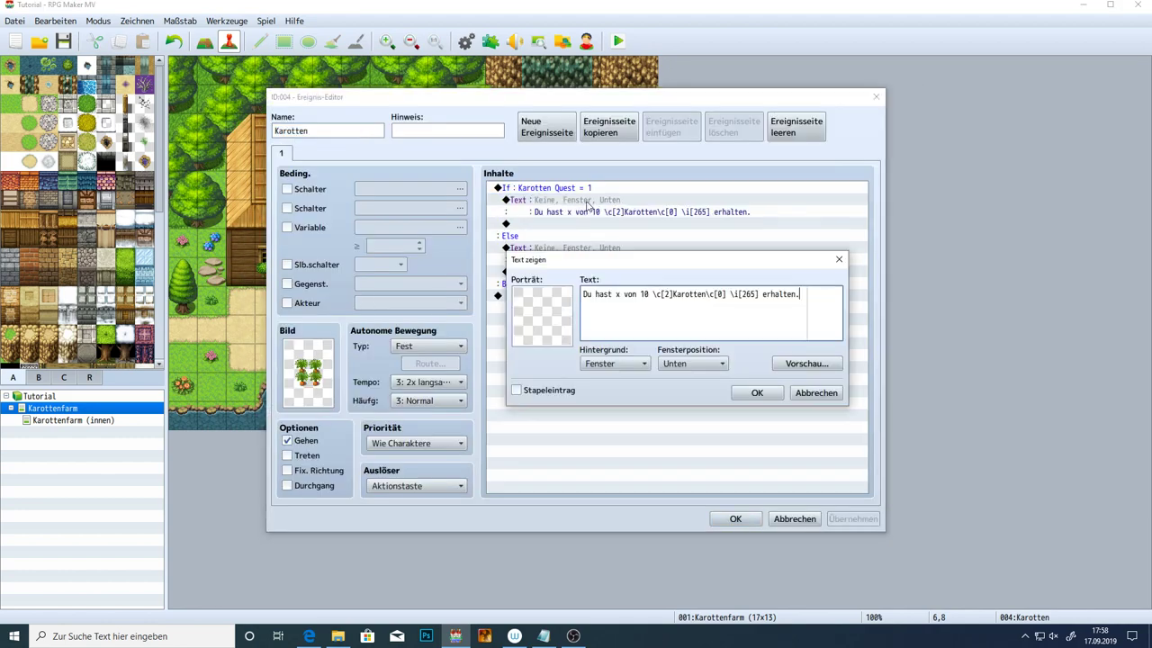
click(747, 290)
key(BackSpace)
text(6)
click(807, 364)
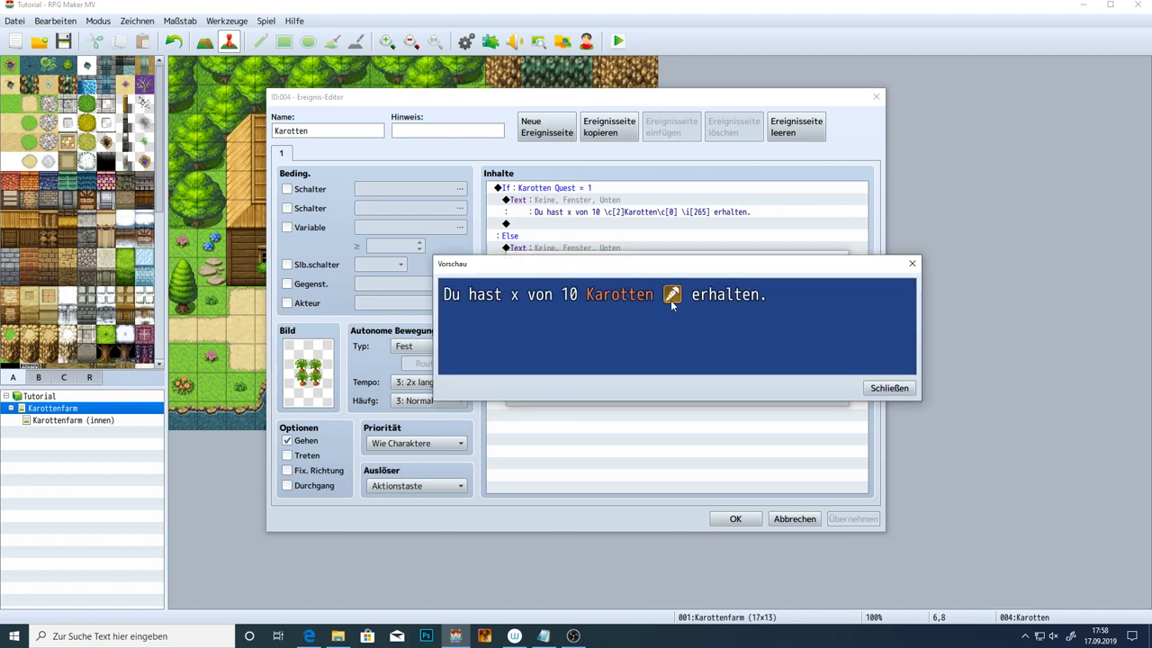
click(674, 297)
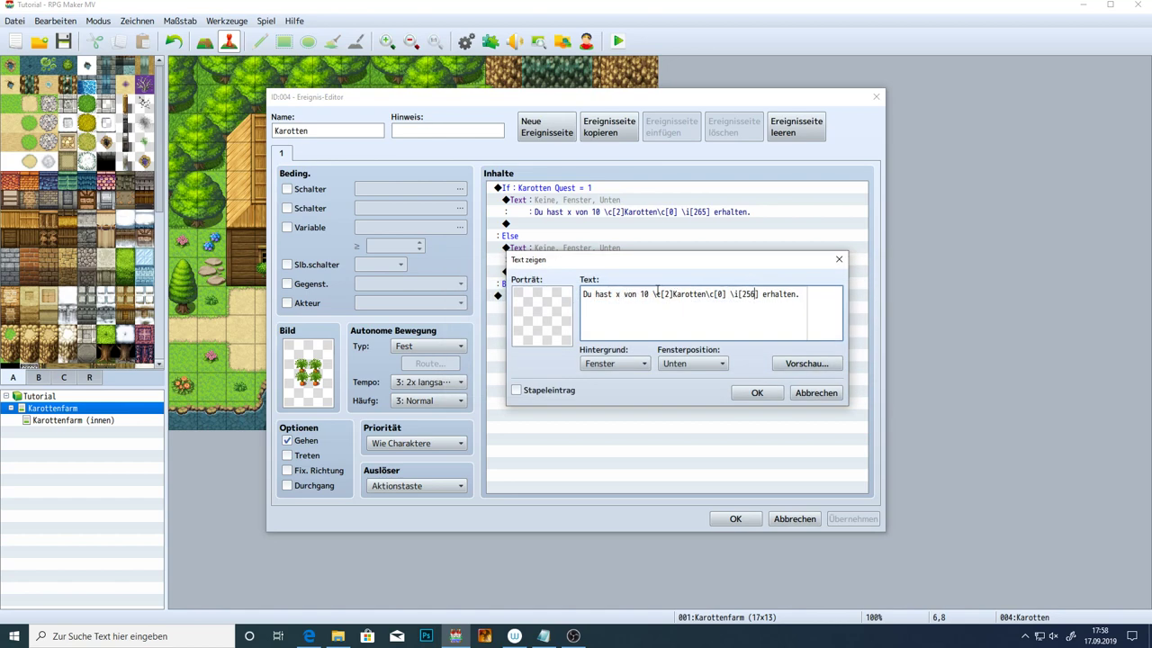
key(F1)
click(880, 448)
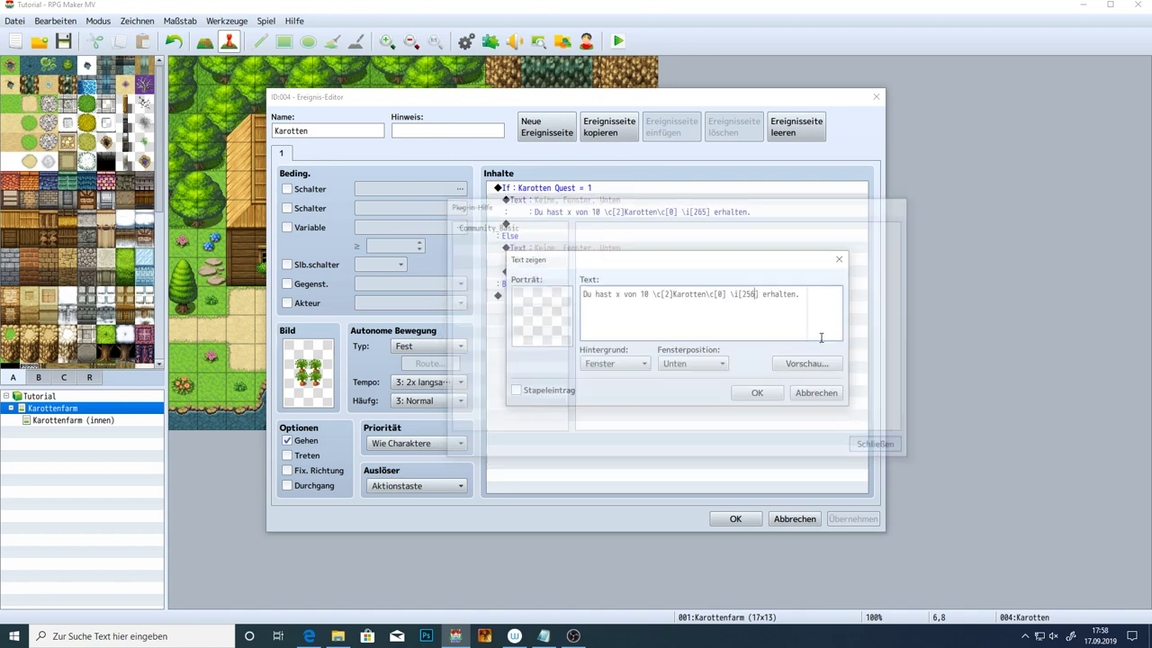
Replace "erhalten." with "geerntet." at the end of the carrot message and preview the text
drag(800, 294, 763, 297)
text(gee)
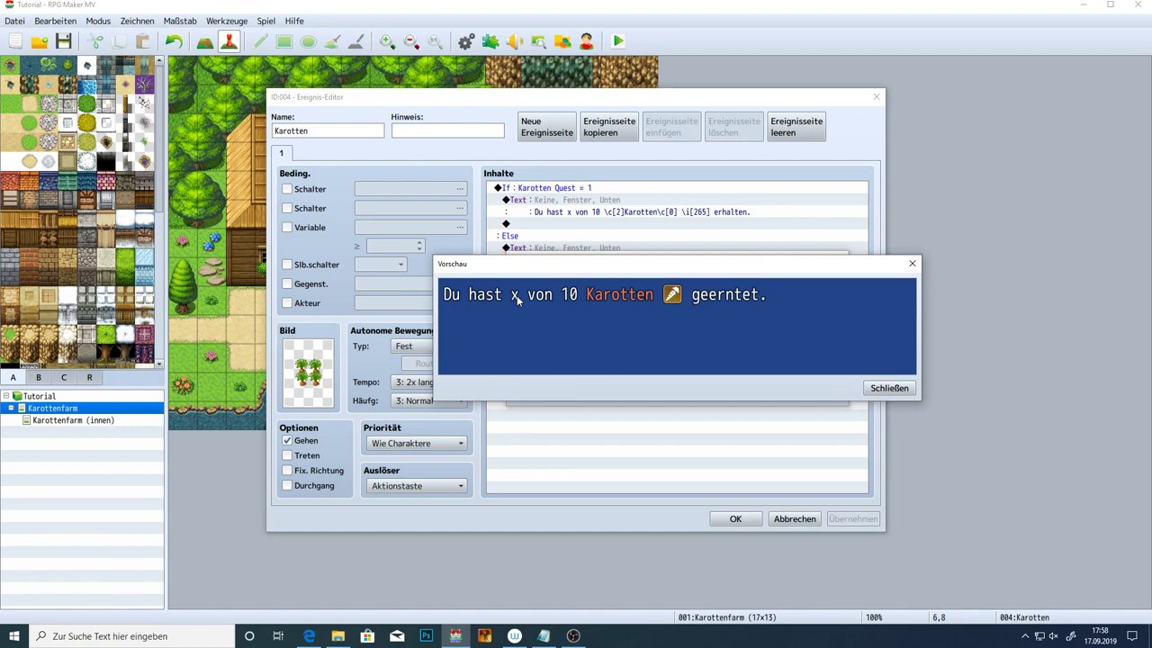
click(889, 387)
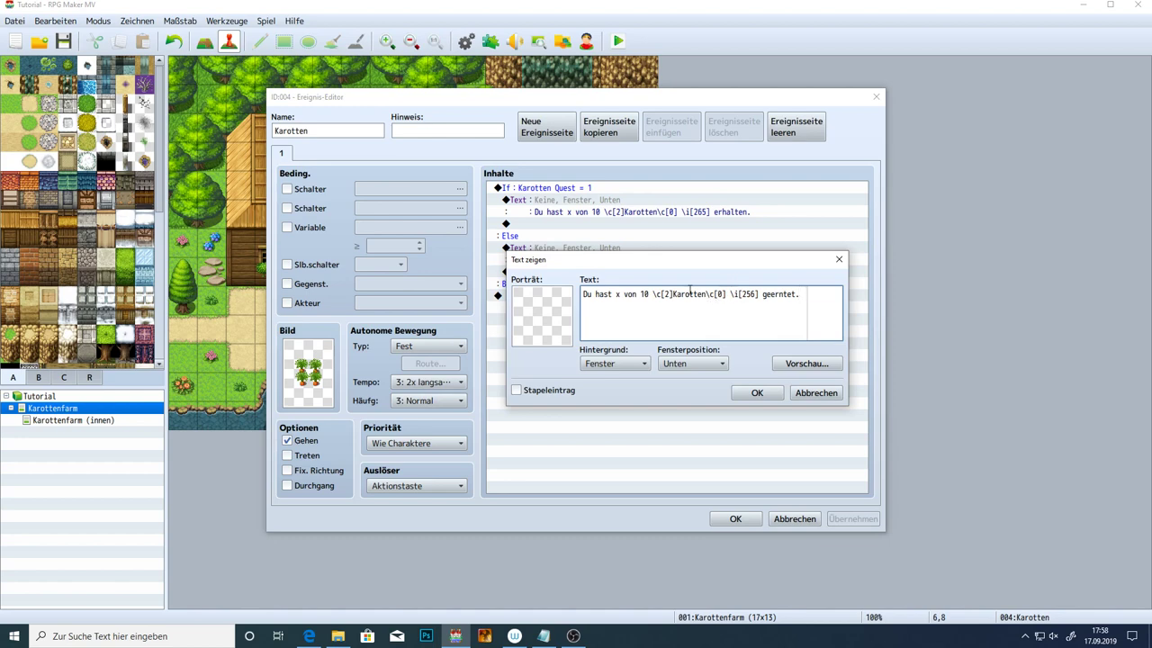
Replace the placeholder x in the carrot message with the variable code \v[2], preview the text and accept the message
key(BackSpace)
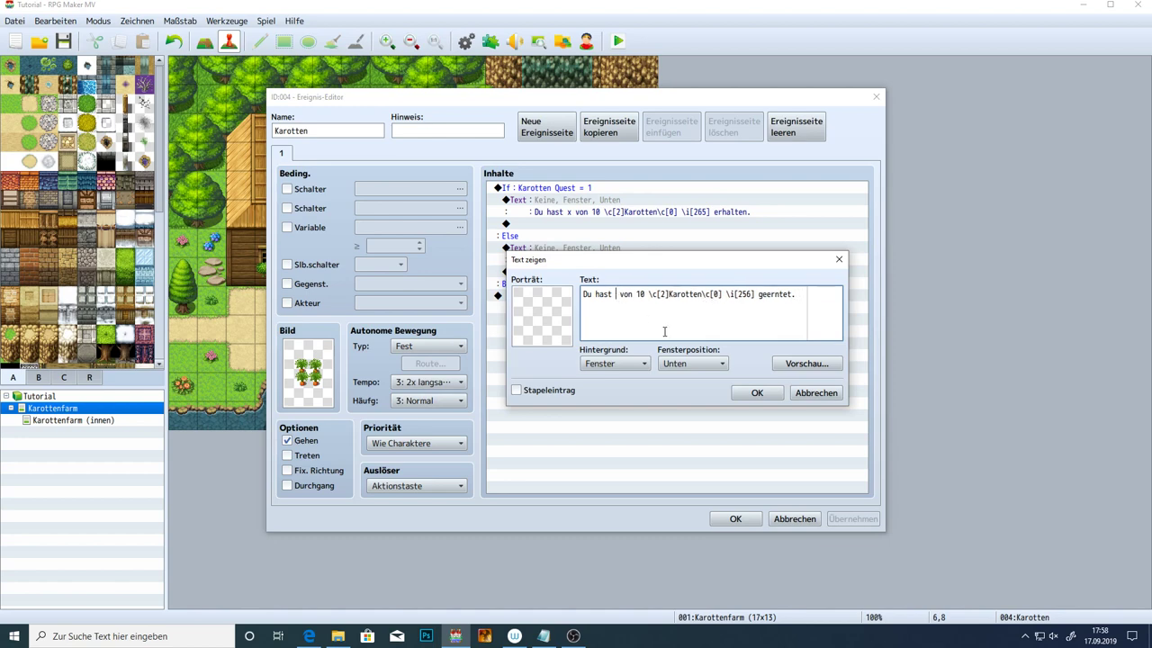
text(\)
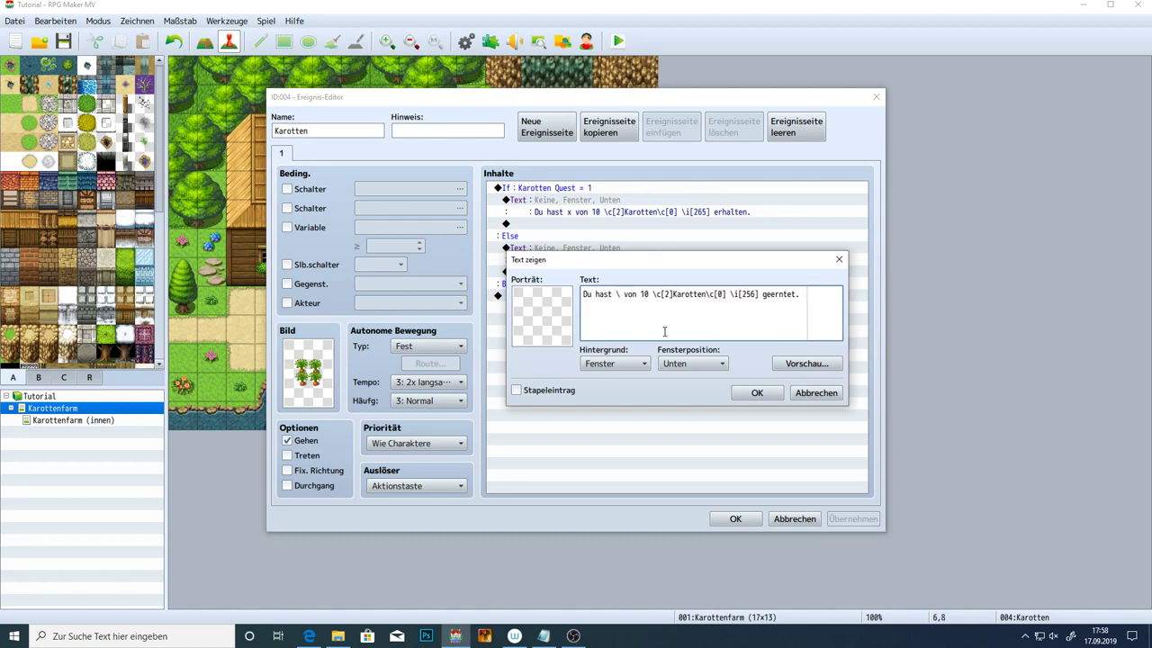
text(v)
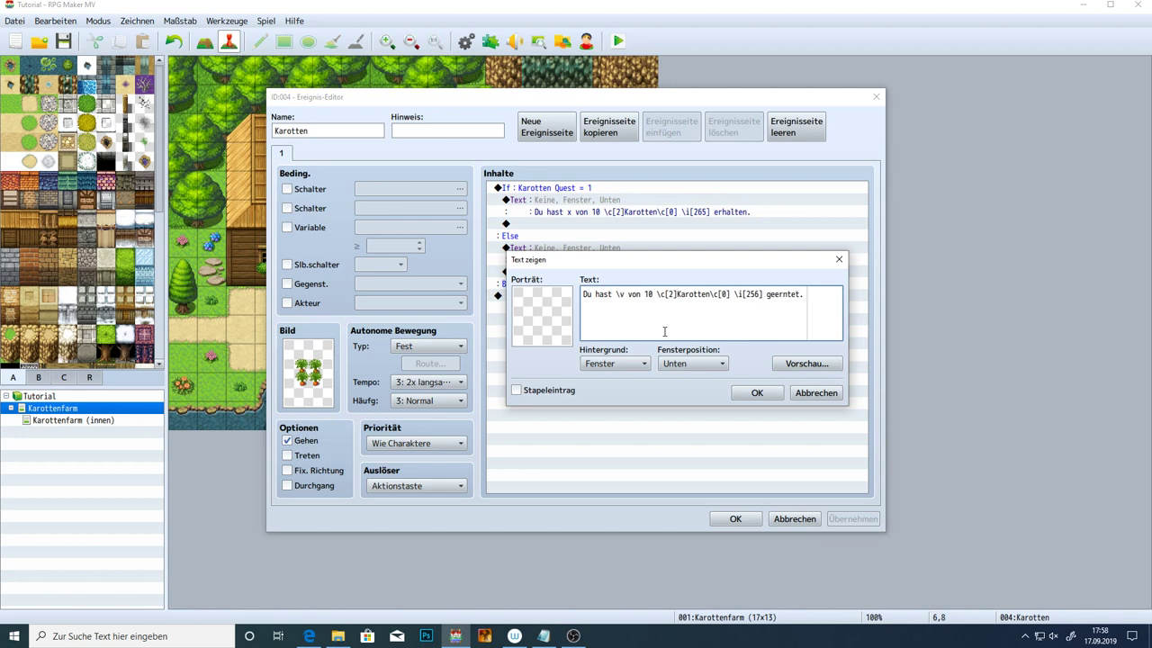
text([)
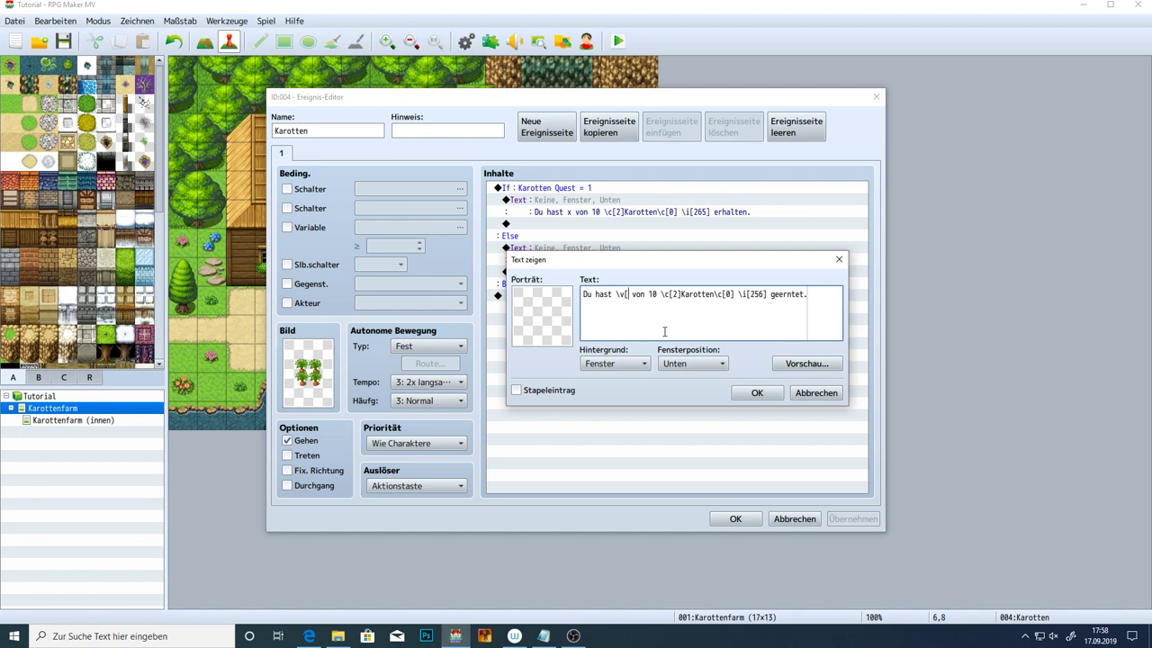
text(2)
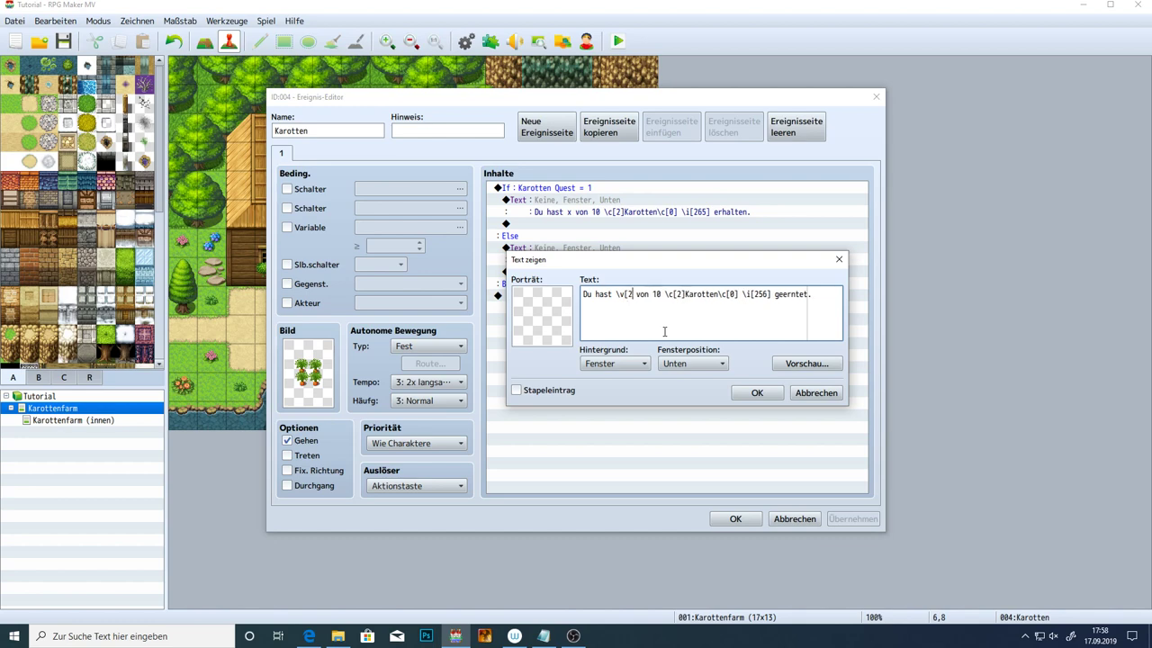
text(])
key(alt+v)
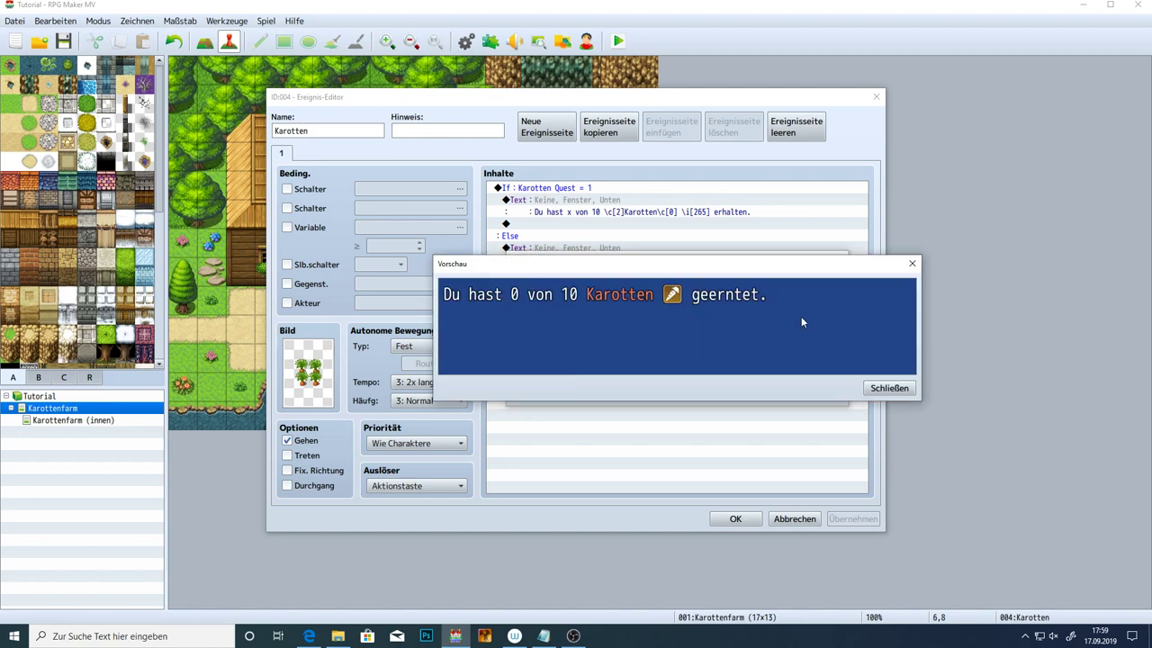
click(889, 388)
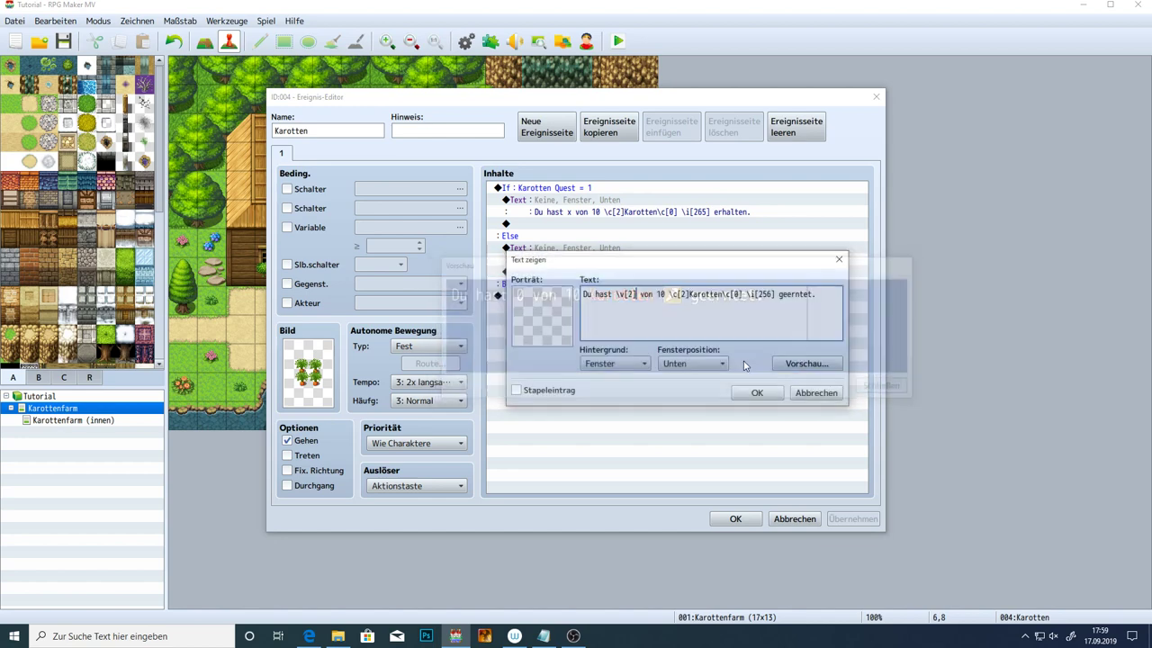
drag(636, 293, 614, 294)
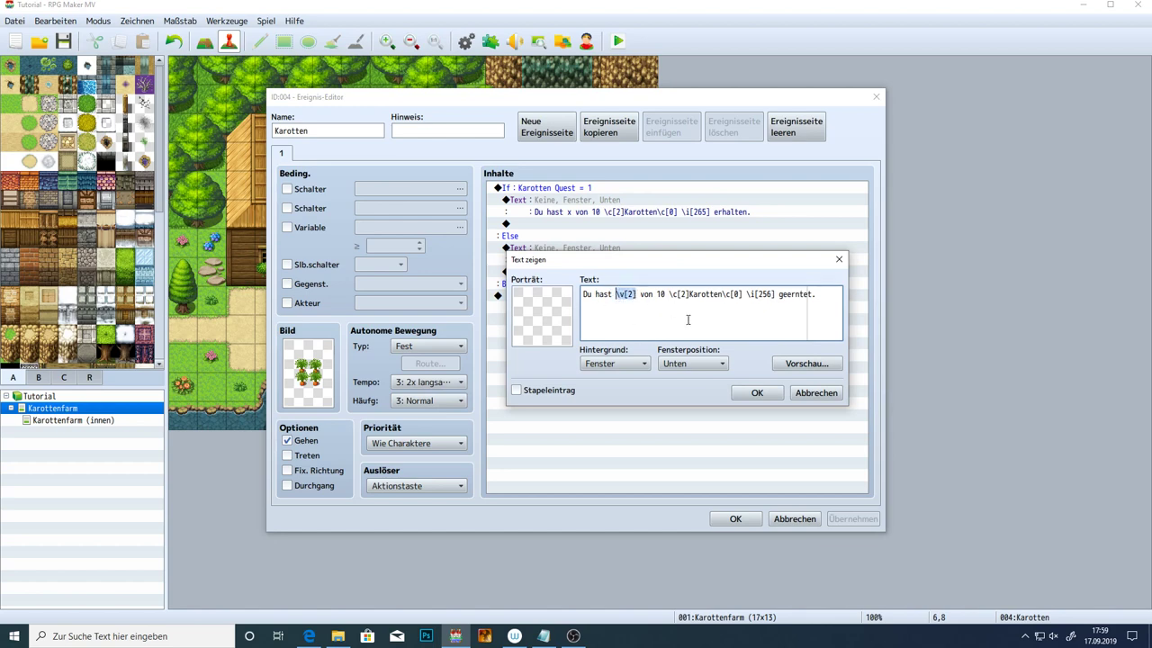
click(761, 394)
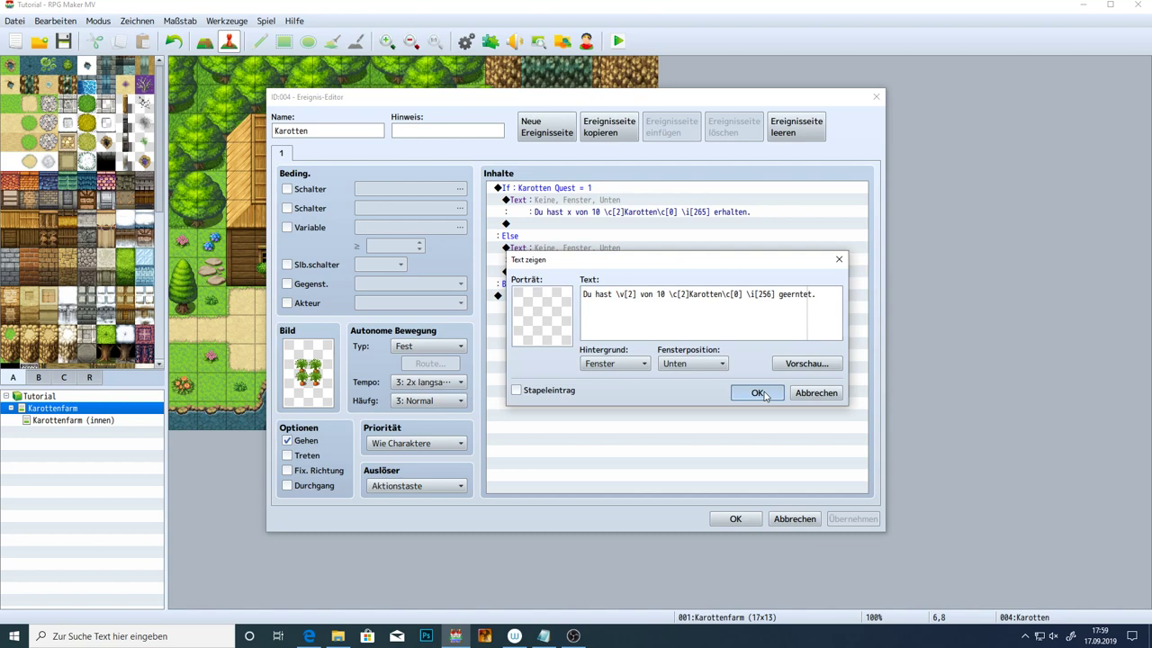
Start a Variablen steuern command above the message in the Karotten Quest = 1 branch, naming and choosing variable 0002 as Karotten
double_click(544, 223)
click(780, 127)
double_click(681, 236)
drag(601, 272, 709, 117)
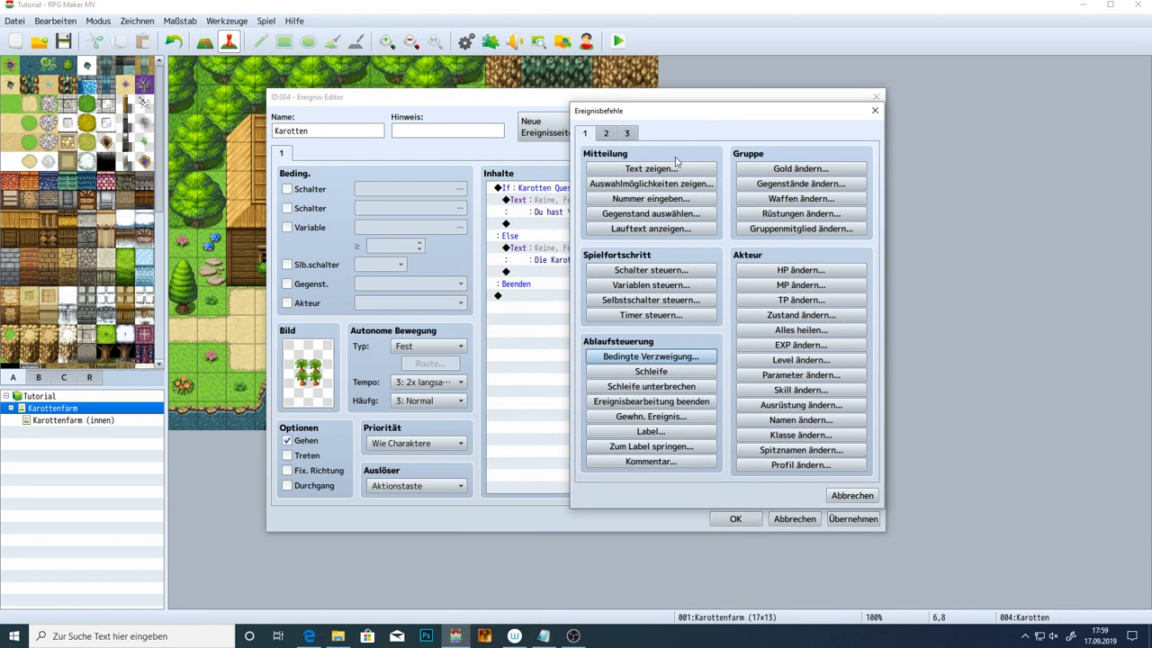
click(666, 284)
click(725, 222)
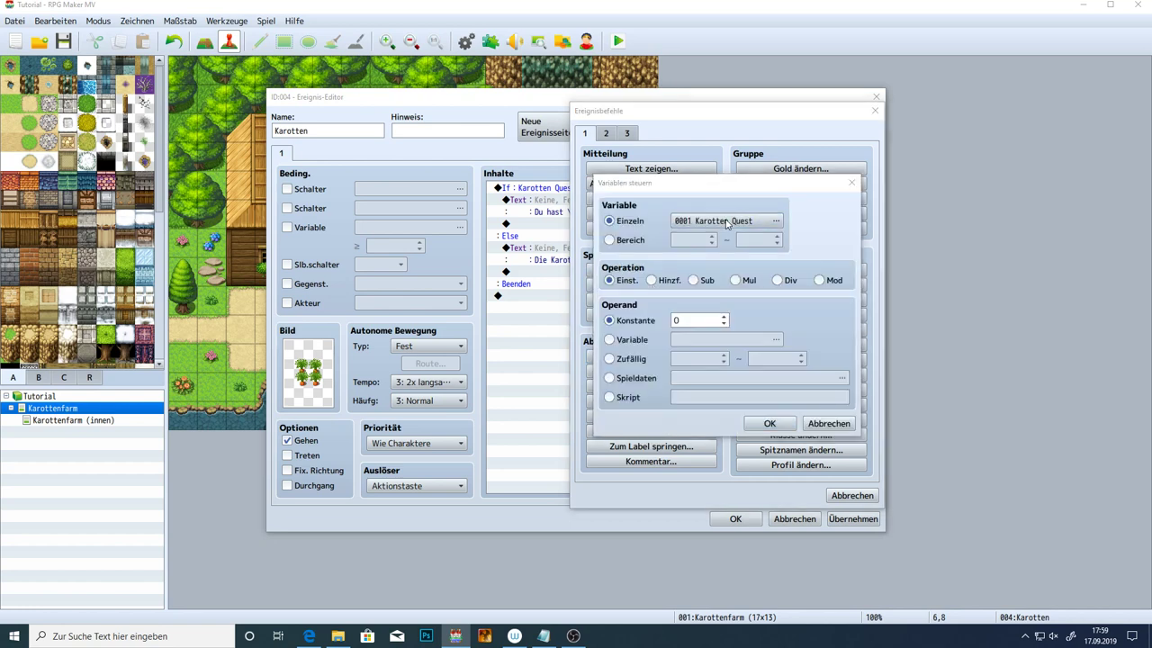
click(746, 191)
click(773, 425)
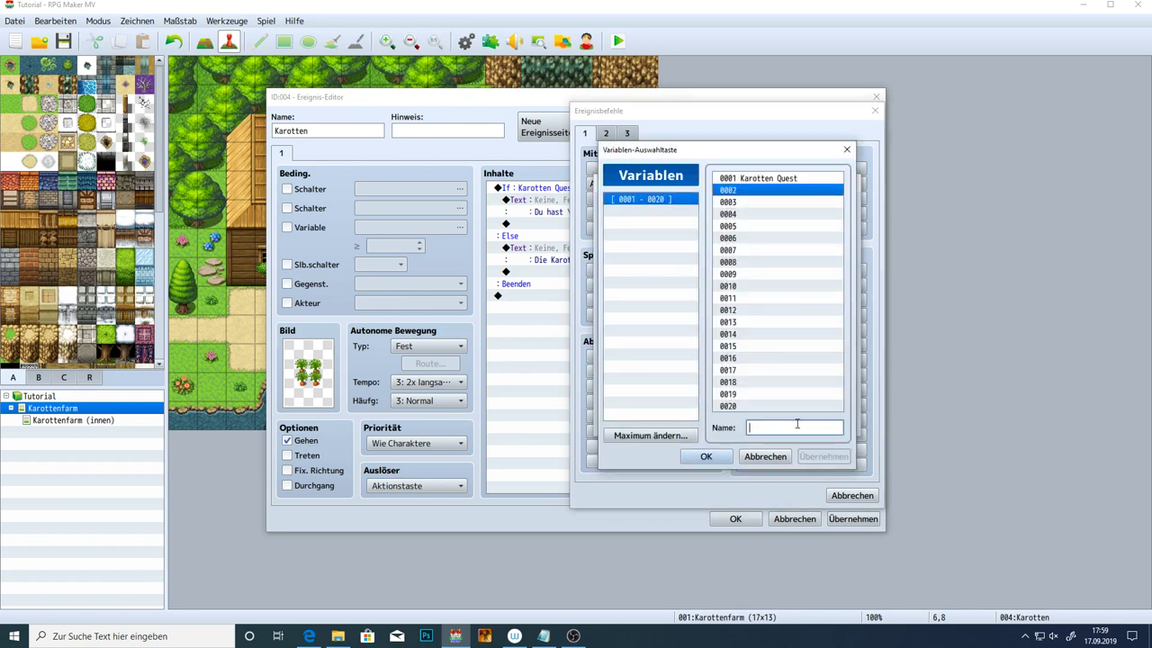
text(Karotten)
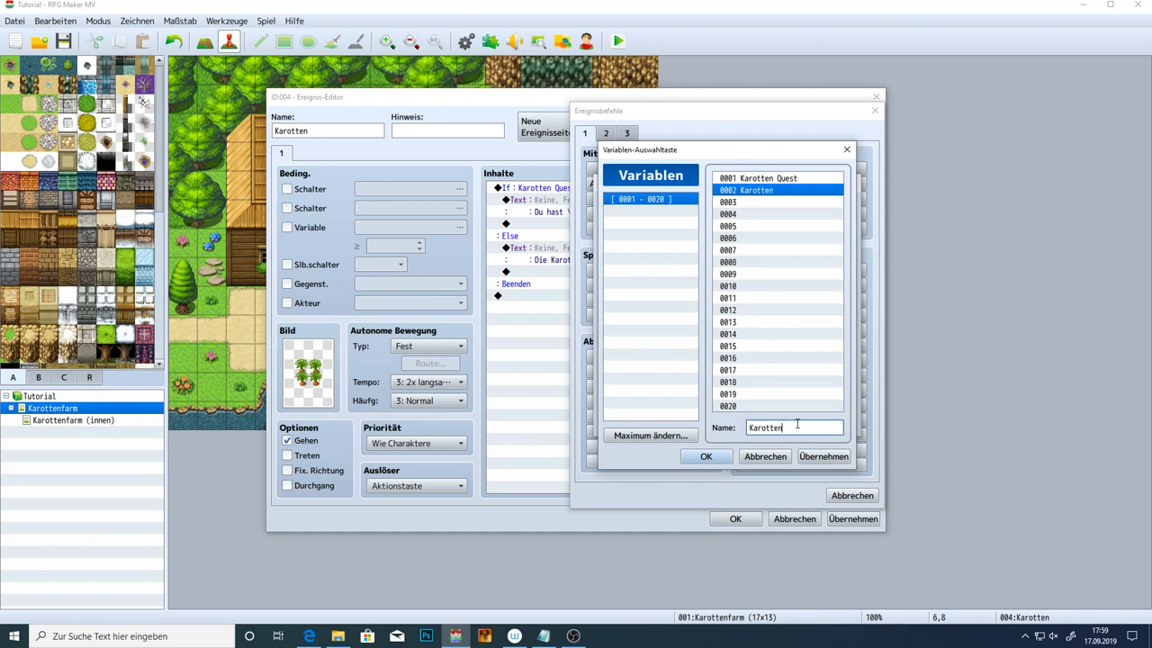
click(705, 456)
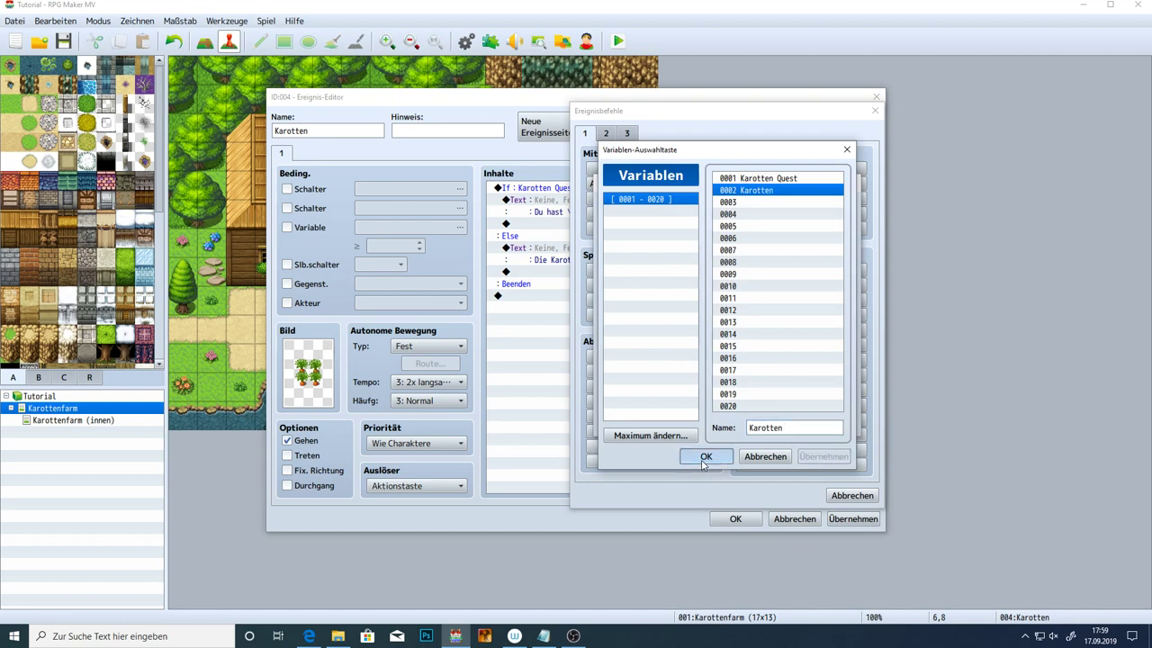
Make the command add the constant 1 to the Karotten variable and apply the event changes
click(660, 285)
click(693, 319)
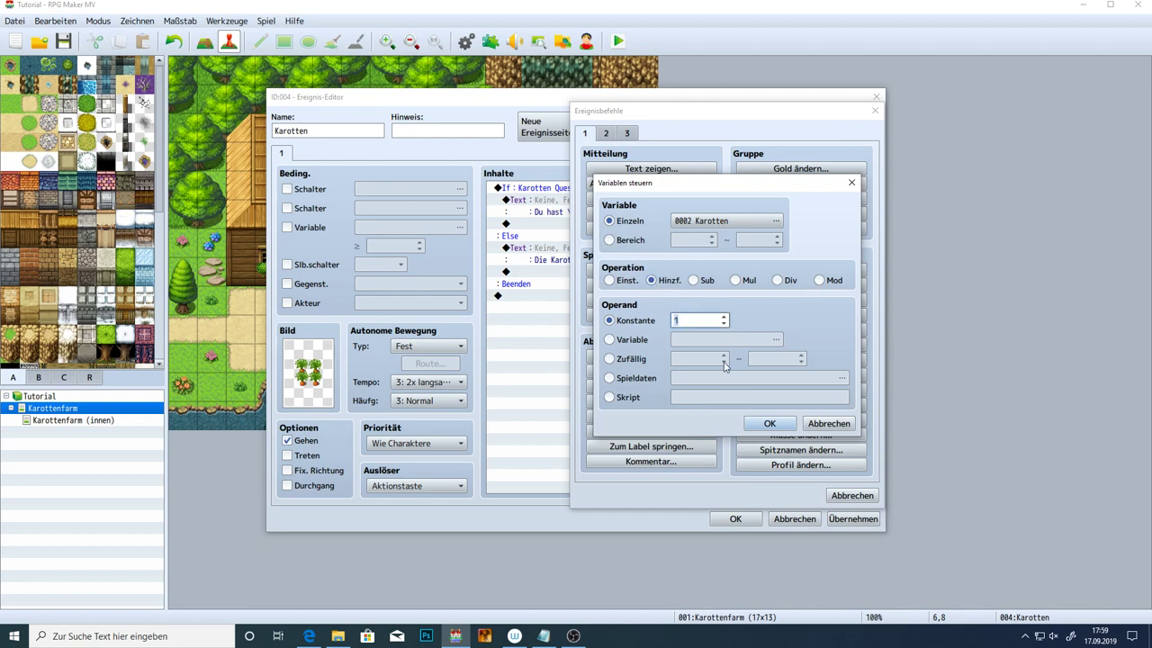
click(769, 423)
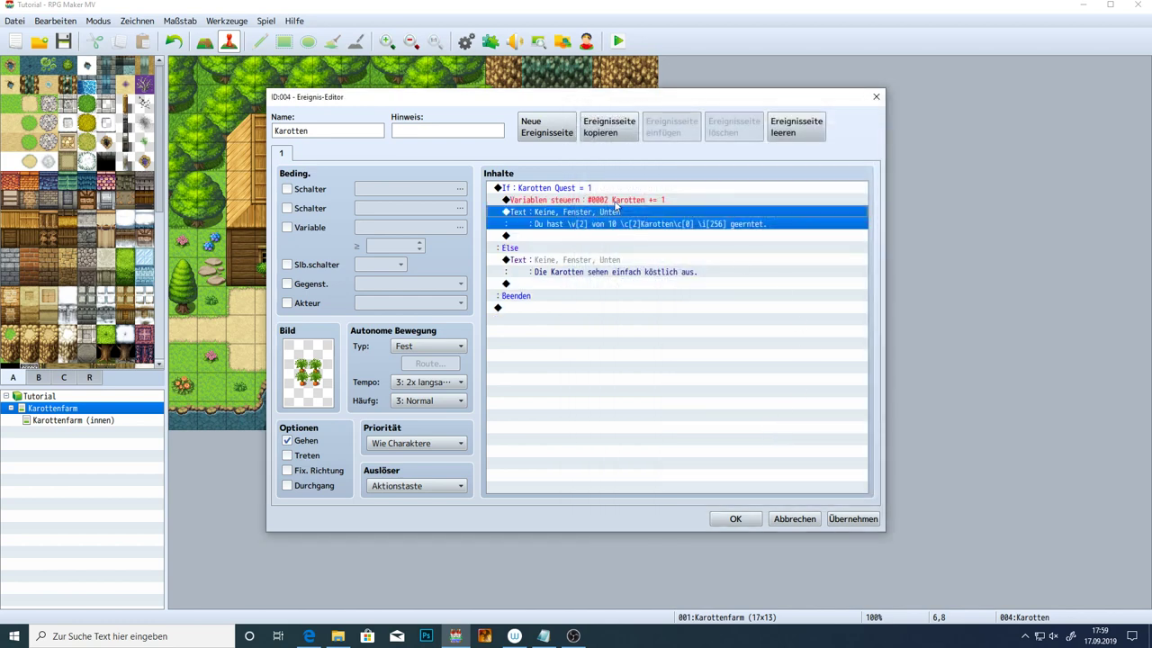
click(615, 206)
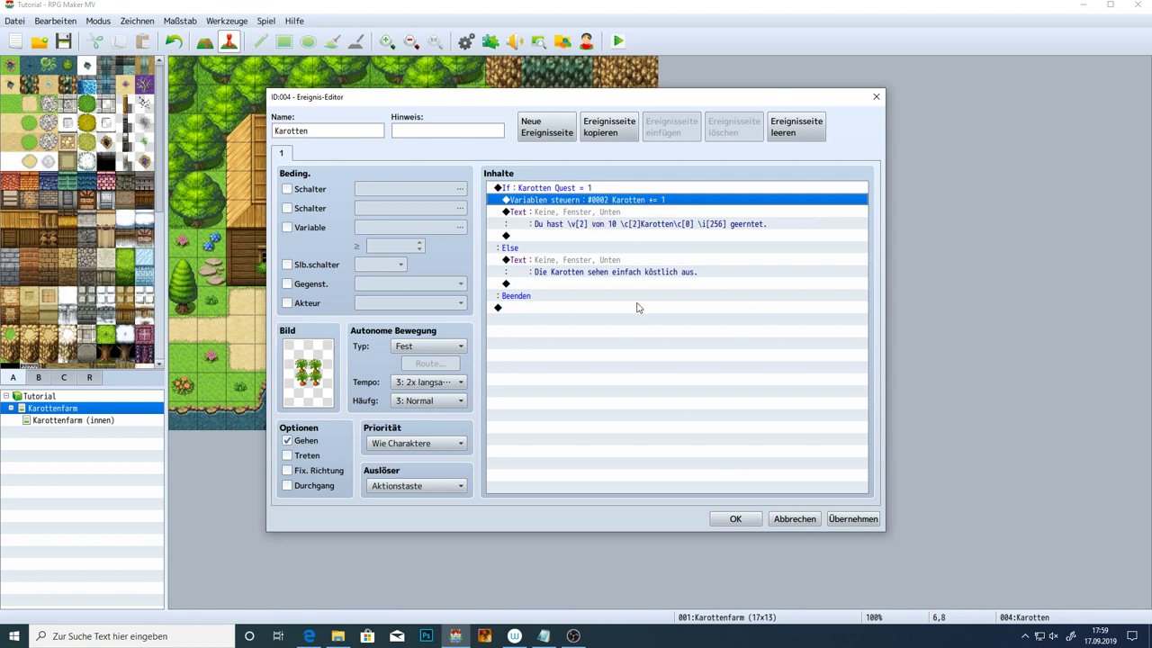
click(858, 522)
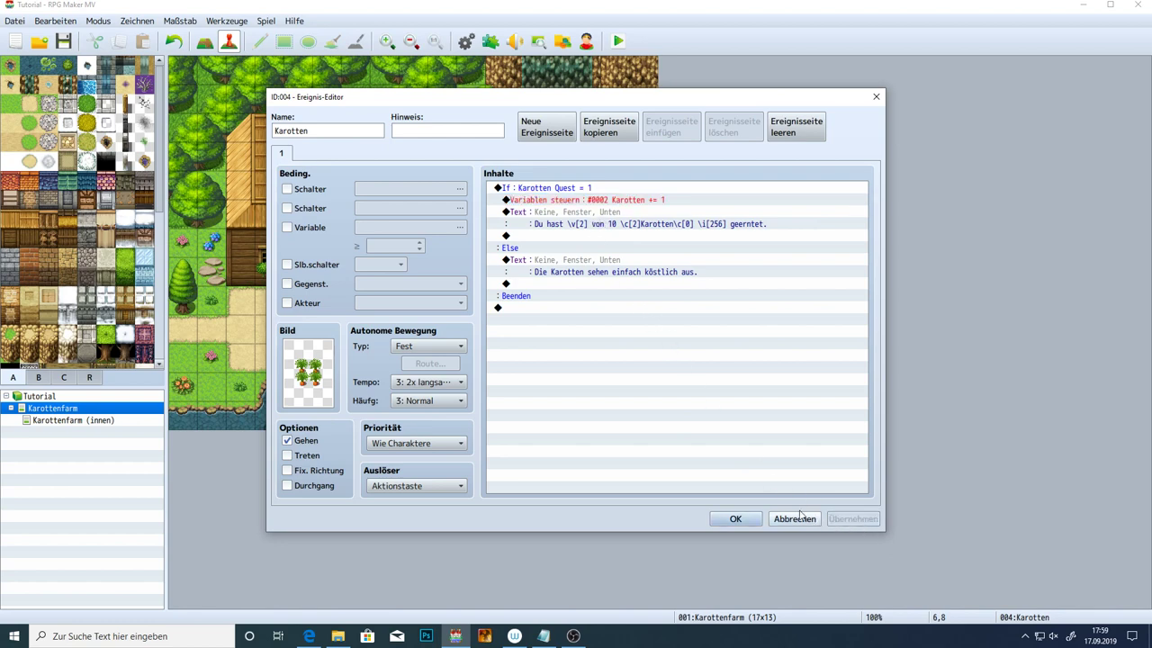
Add a Selbstschalter steuern command setting A to EIN below the harvest message in the Karotten Quest = 1 branch
click(547, 239)
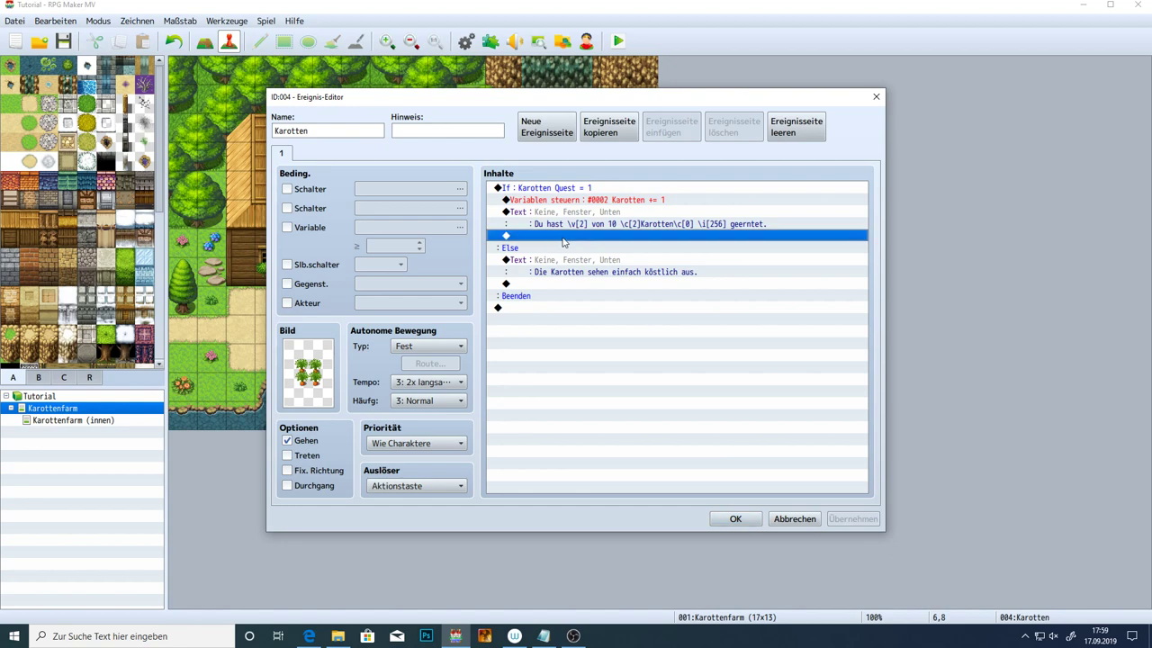
double_click(563, 241)
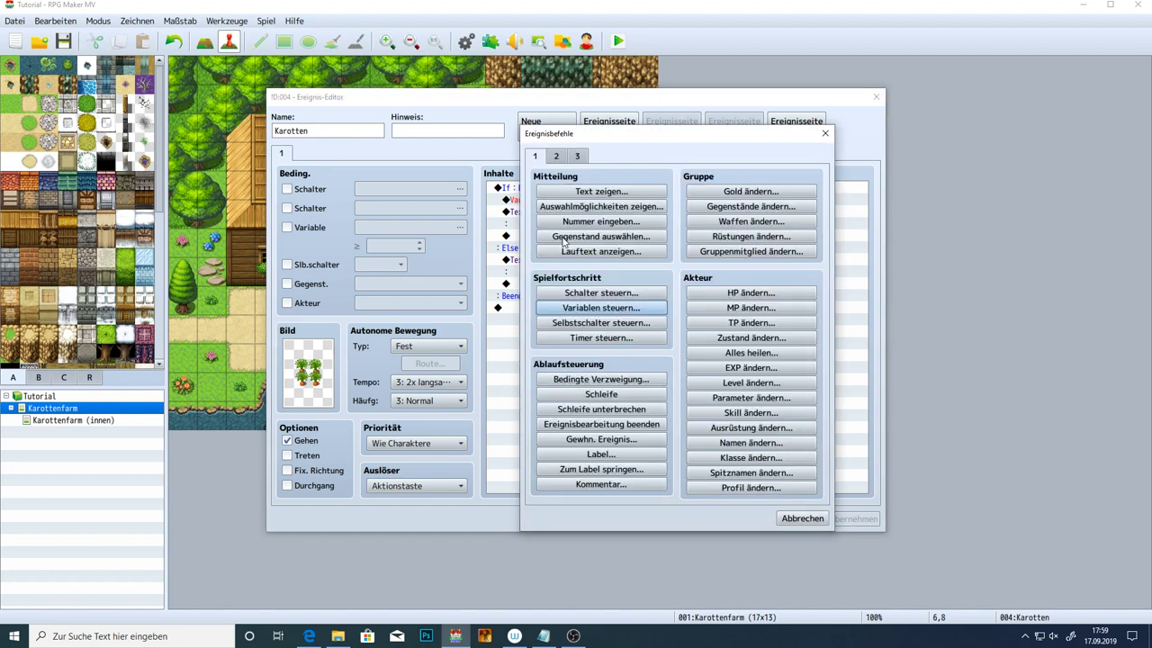
click(599, 324)
click(659, 377)
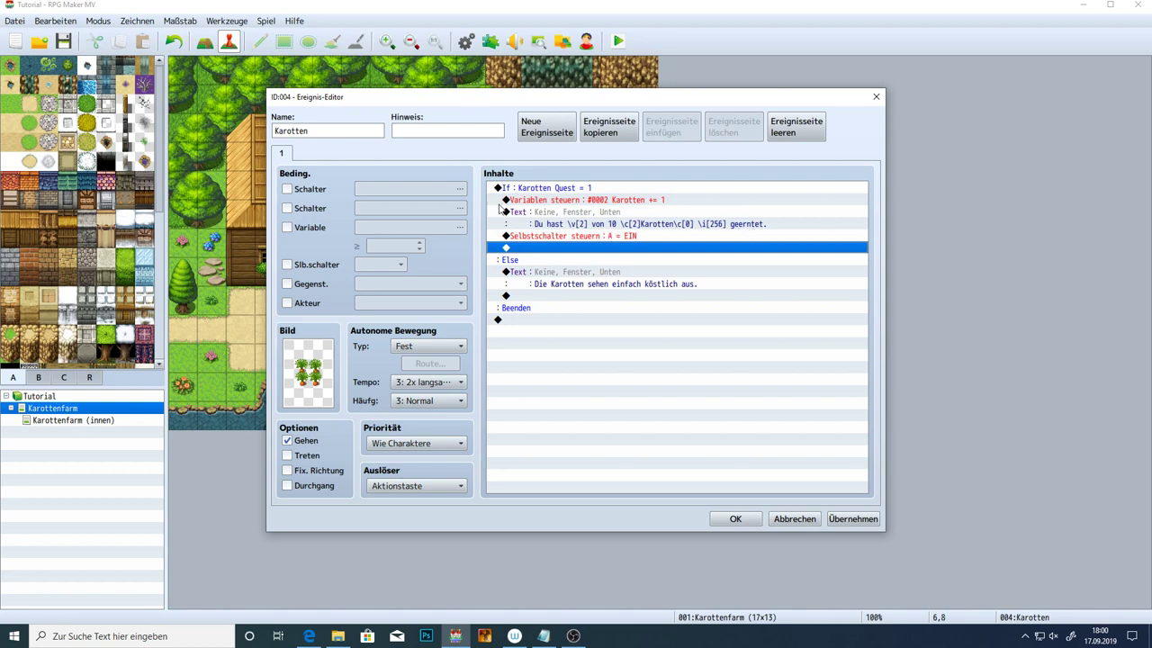
Add a second, empty event page to the Karotten event with self switch A as its condition and accept the event
click(547, 130)
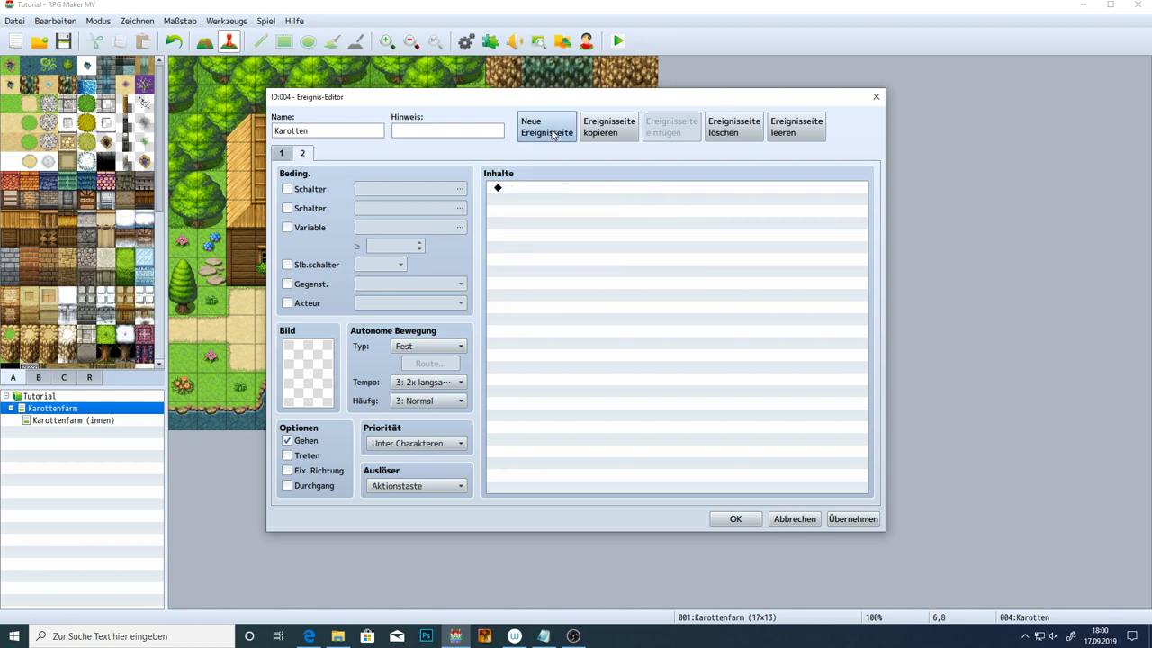
click(303, 267)
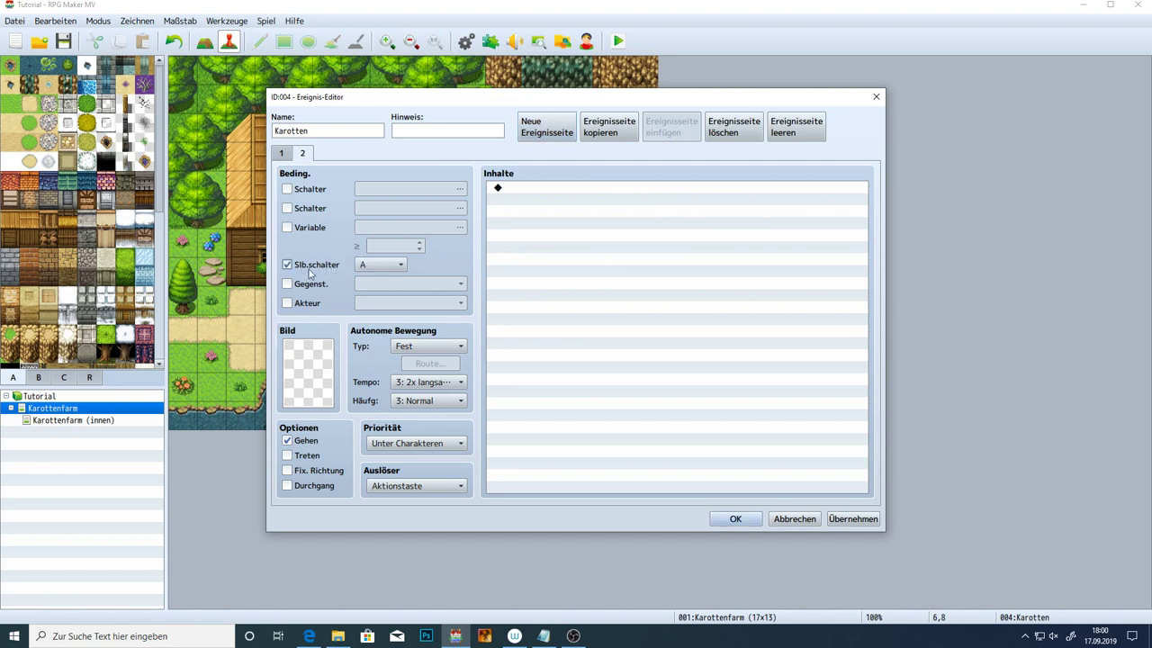
click(283, 157)
click(304, 157)
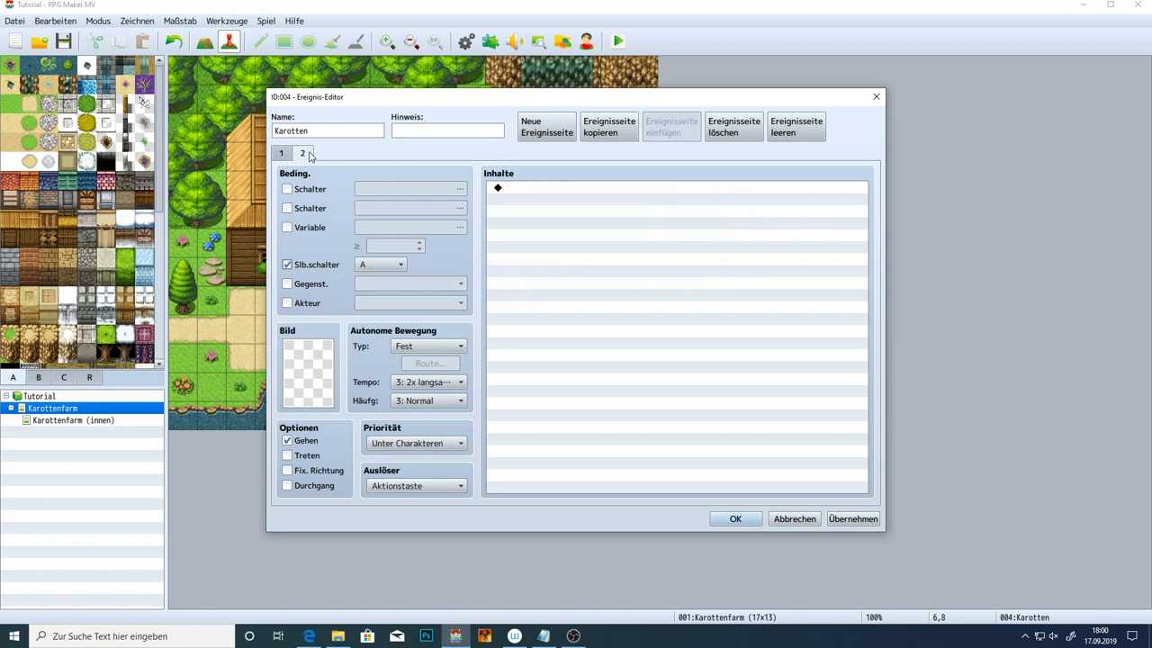
click(852, 518)
click(736, 519)
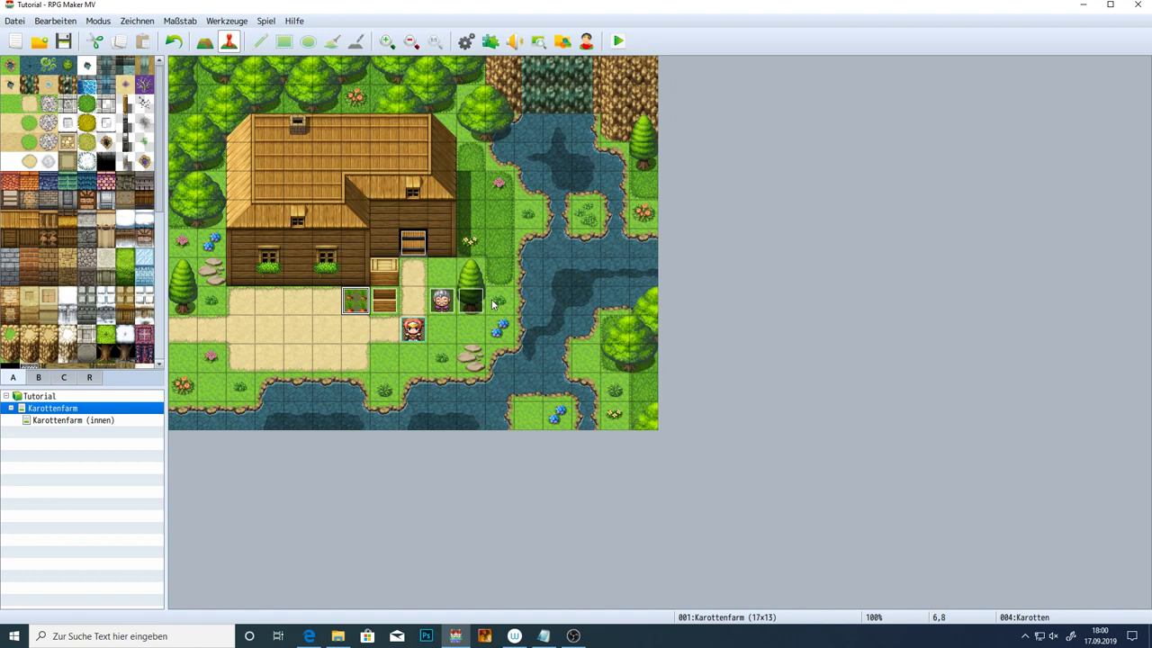
Paste copies of the Karotten event onto the four sand tiles west of the original, from 5,8 to 2,8
key(Left)
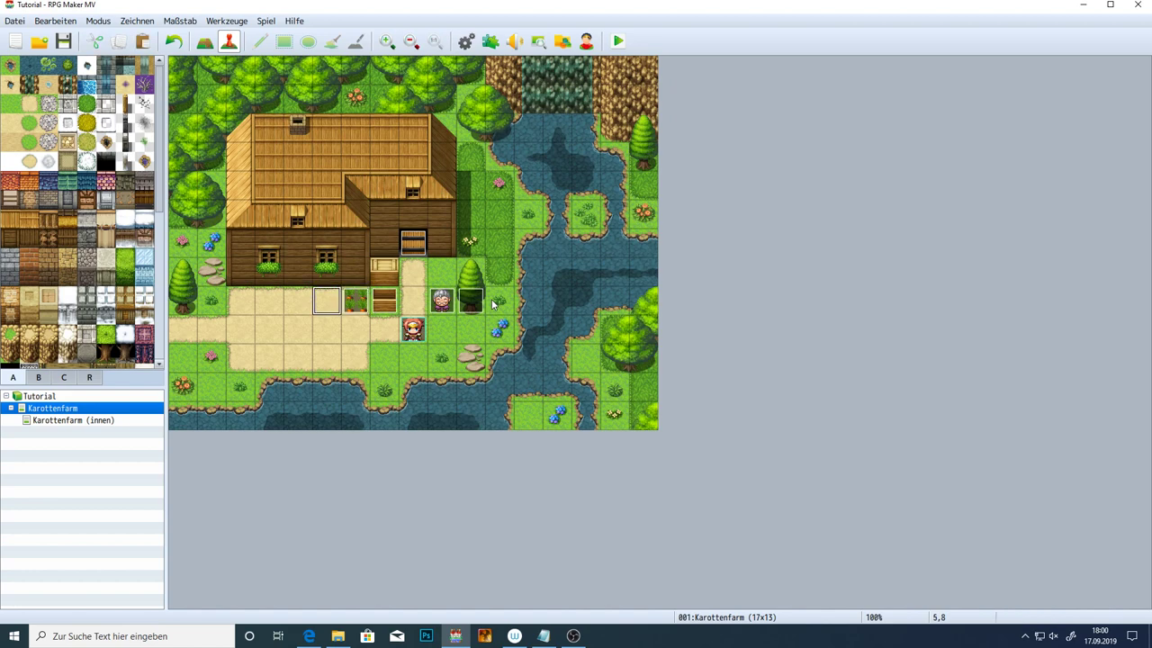
key(ctrl+v)
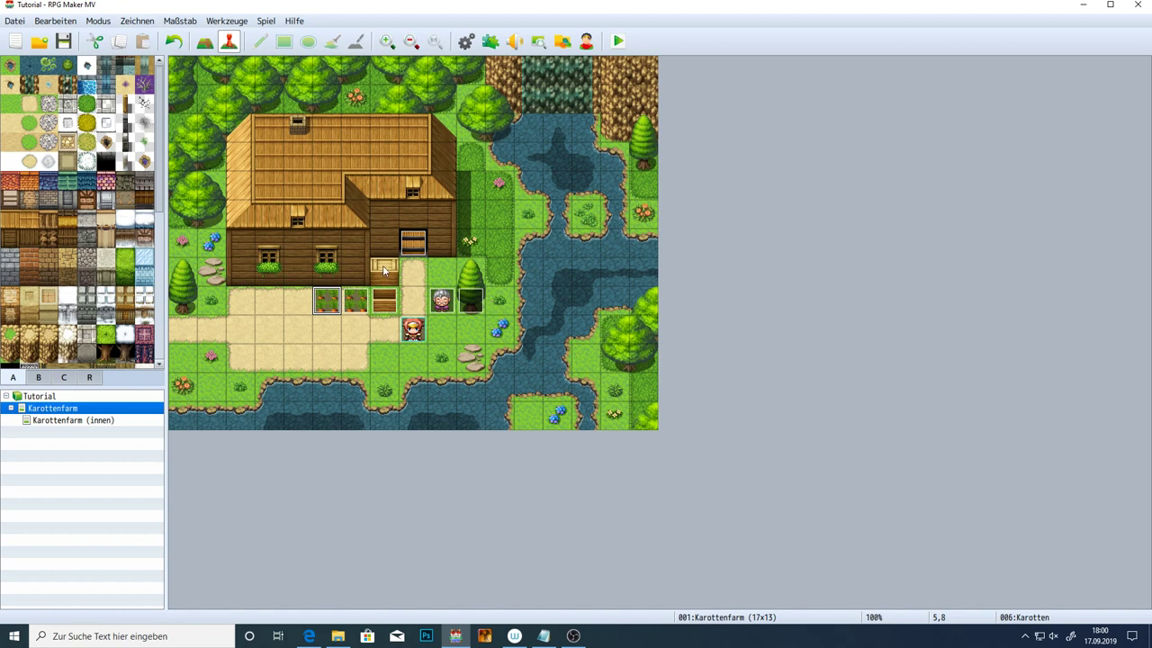
right_click(337, 302)
click(358, 351)
right_click(306, 302)
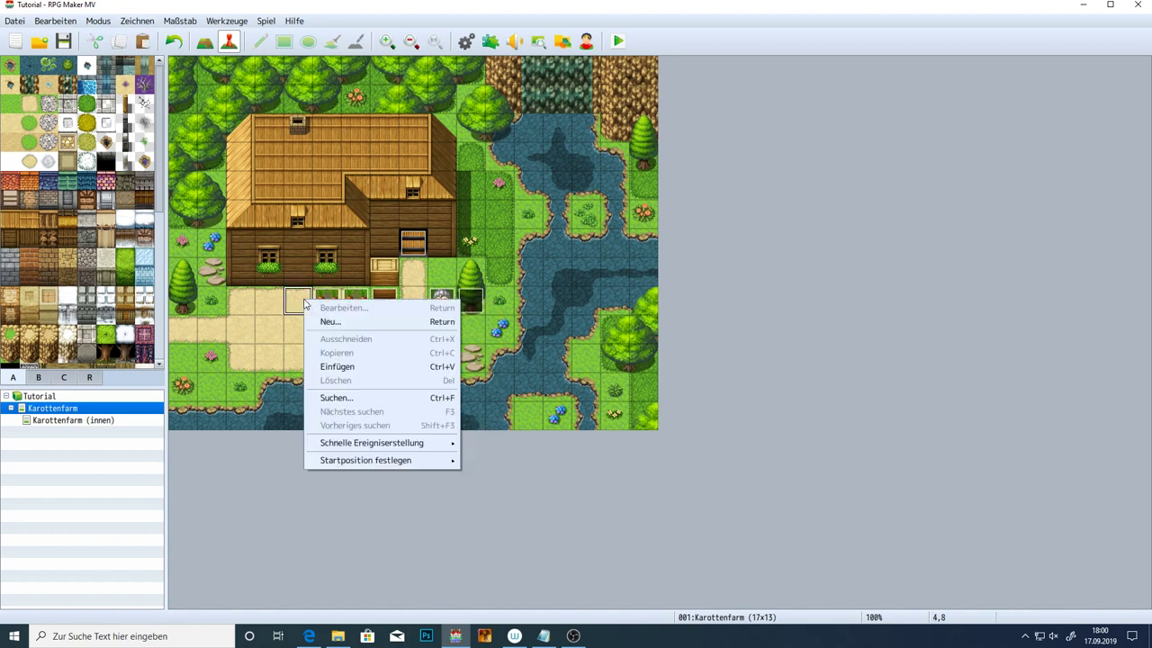
click(337, 366)
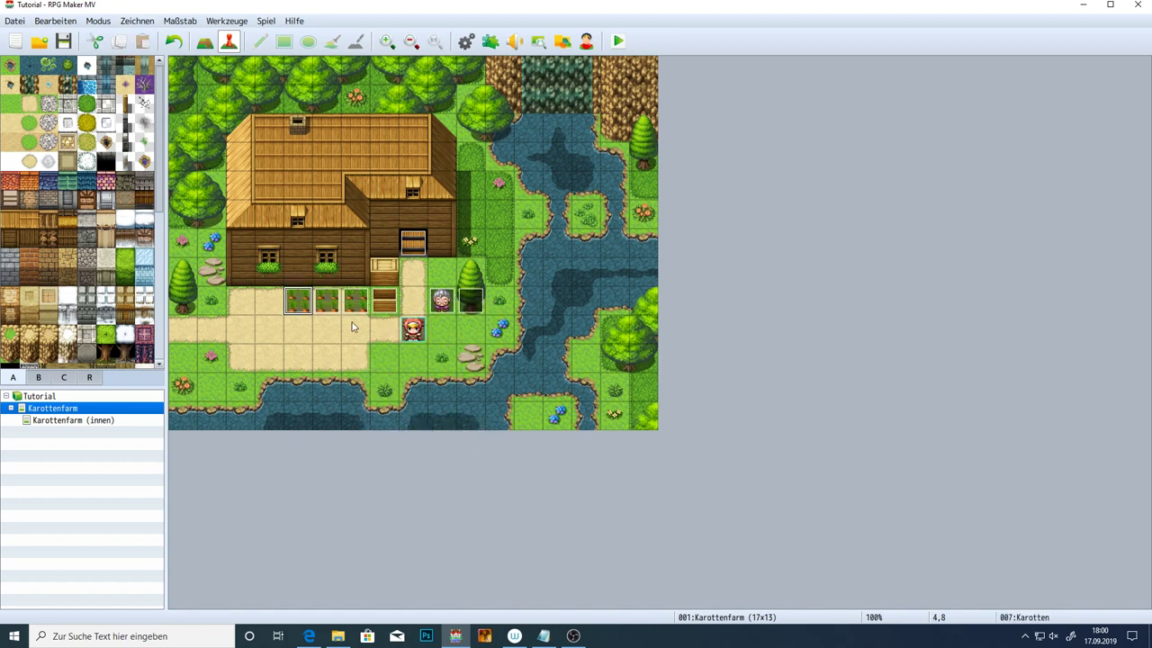
key(Left)
key(ctrl+v)
key(Left)
key(ctrl+v)
Paste five more copies of the Karotten event along the lower sand row, from 2,10 to 6,10
key(Down)
key(Down)
key(ctrl+v)
key(Right)
key(ctrl+v)
key(Right)
key(ctrl+v)
key(Right)
key(ctrl+v)
key(Right)
key(ctrl+v)
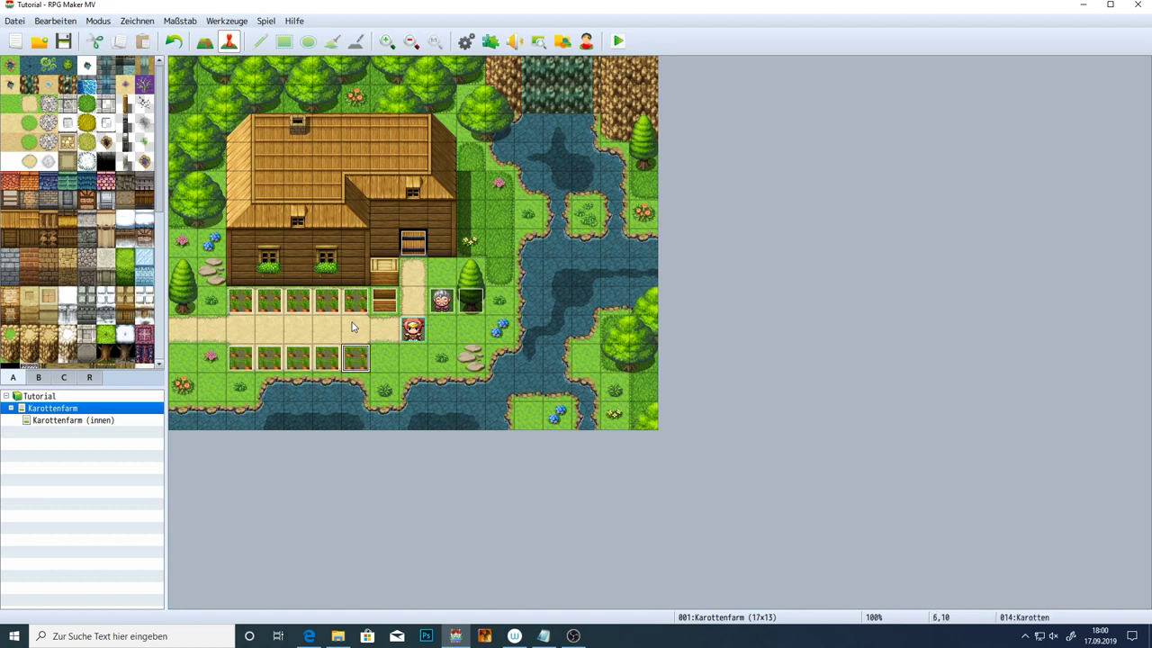
Check the event contents of the Karotten event at 6,8 and of the copies at 4,10 and 2,8
key(Up)
key(Up)
key(Return)
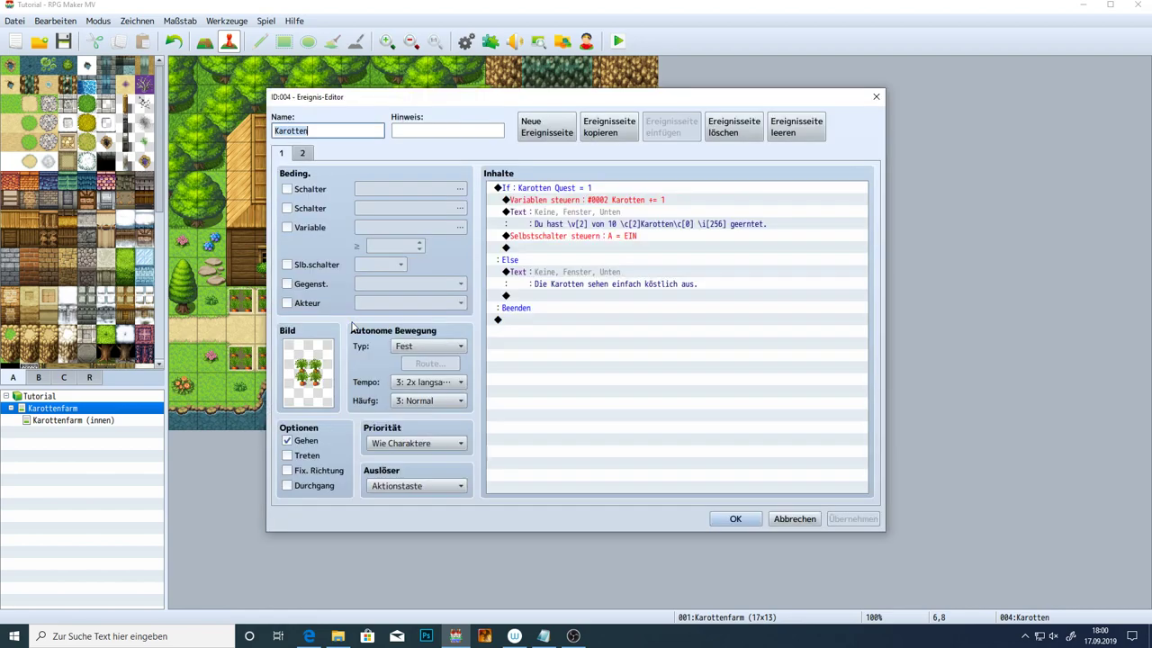
click(876, 96)
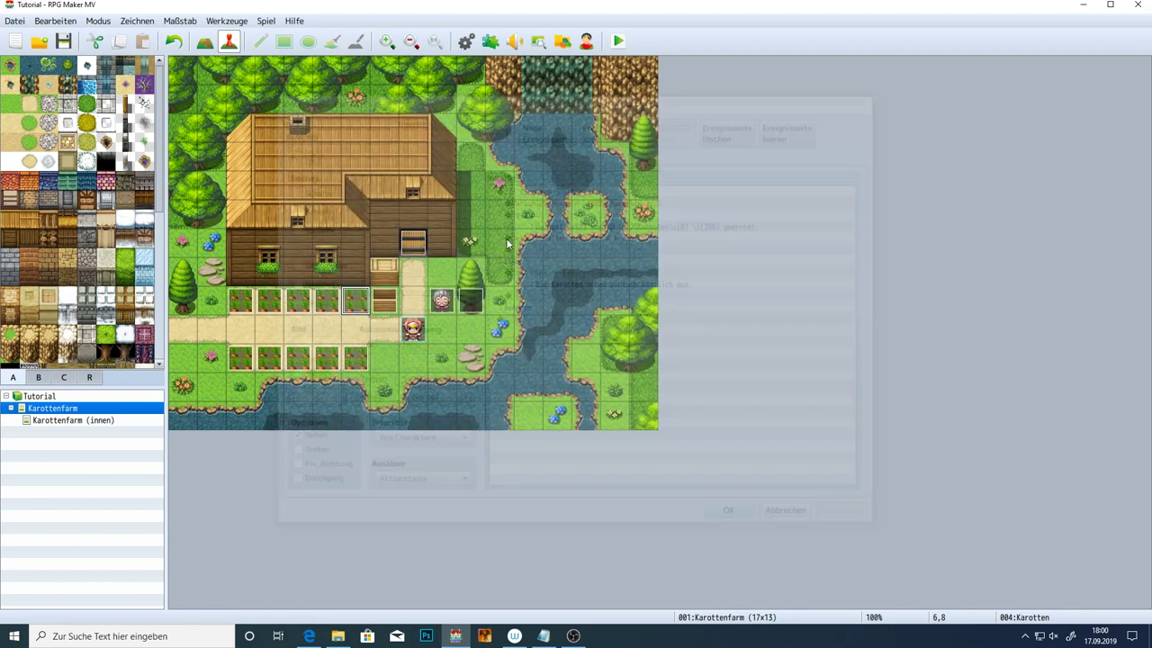
double_click(298, 358)
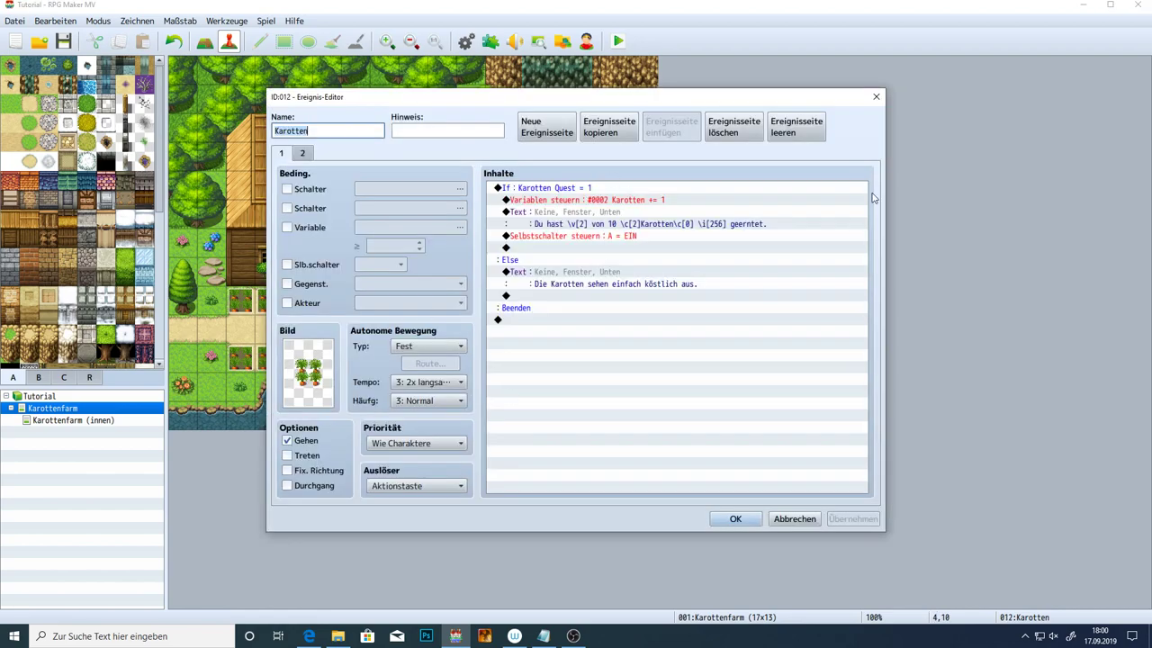
click(875, 96)
click(243, 306)
double_click(243, 306)
click(736, 520)
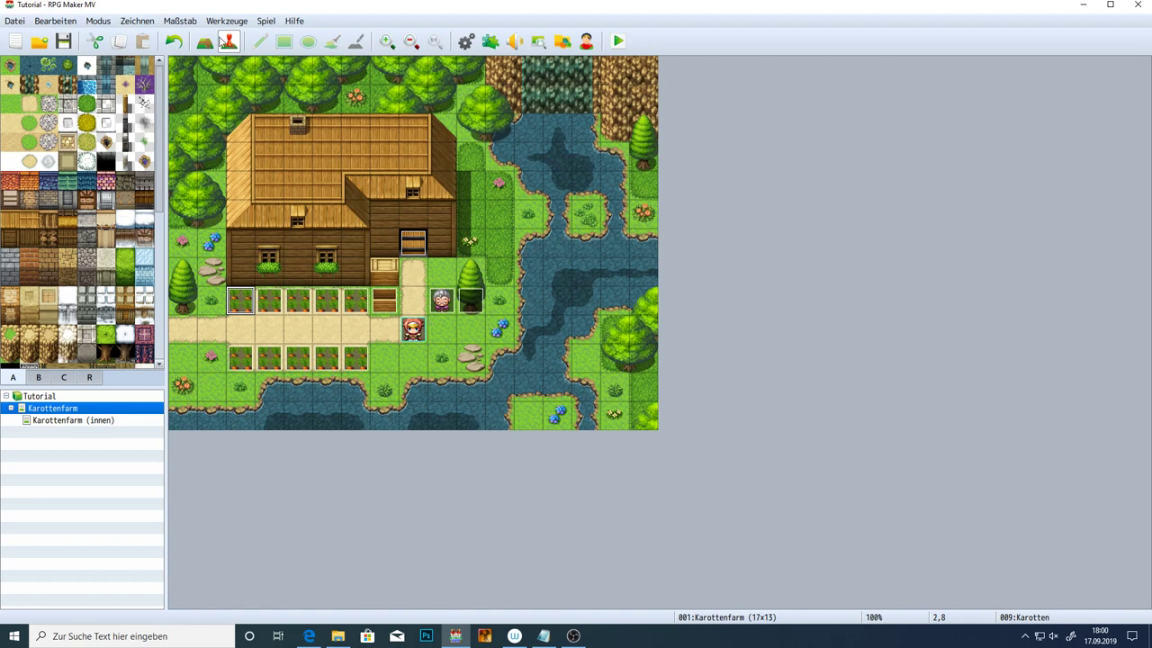
Start a playtest with a new game and go through the old woman's request to bring her husband food
click(618, 41)
click(526, 335)
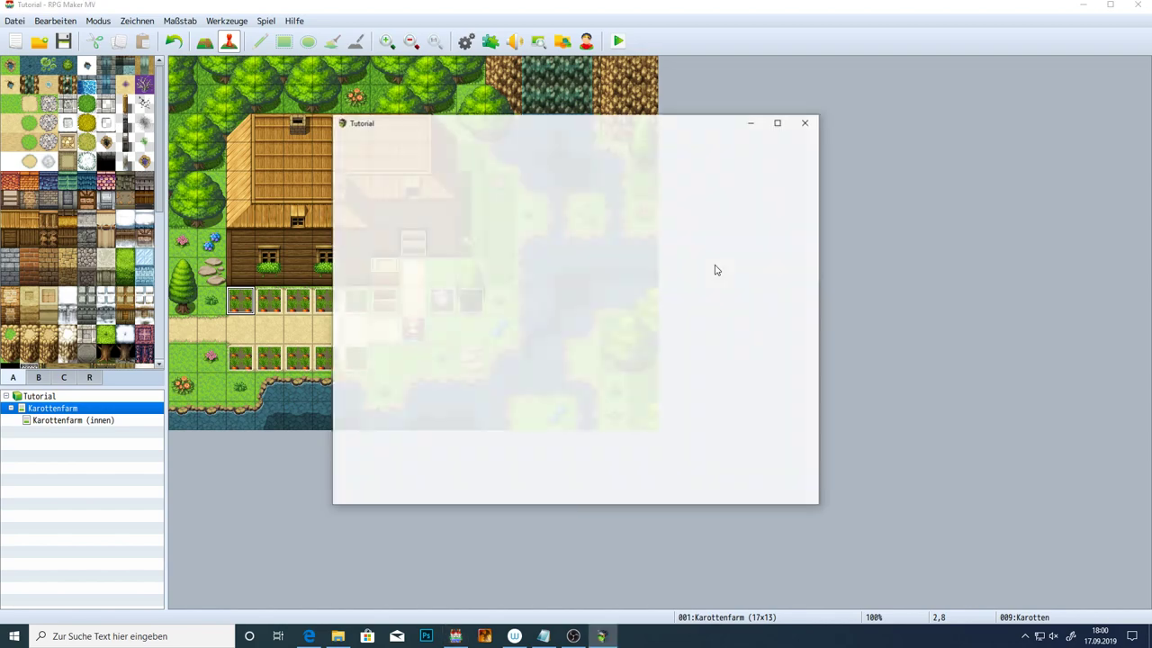
key(Return)
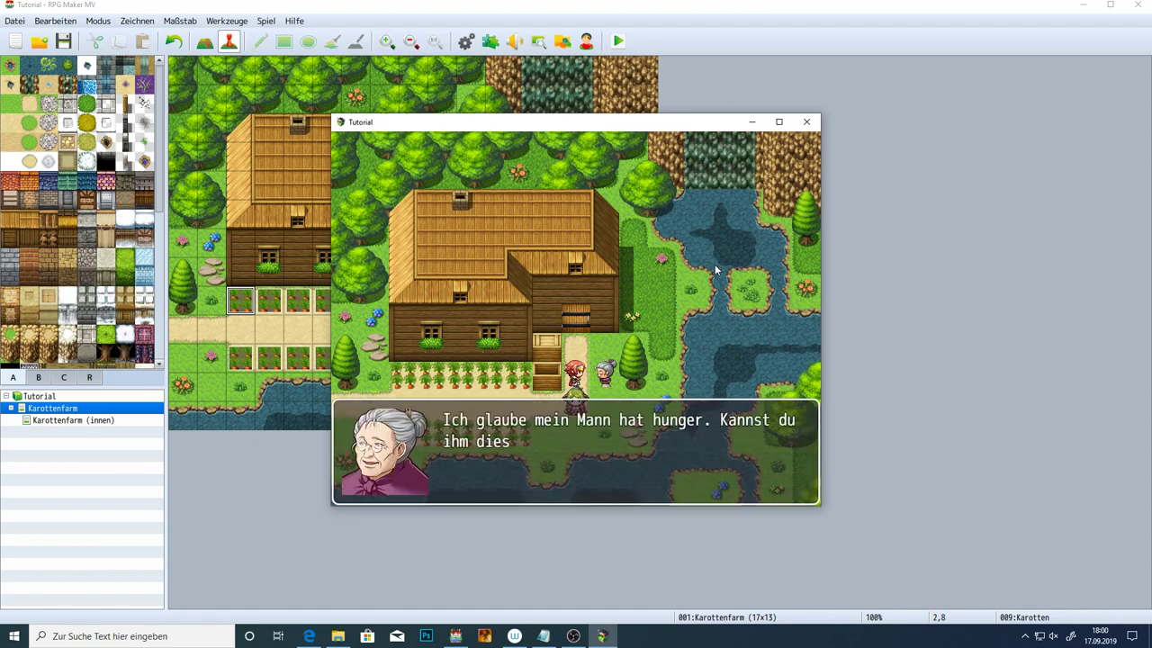
key(Return)
key(Return)
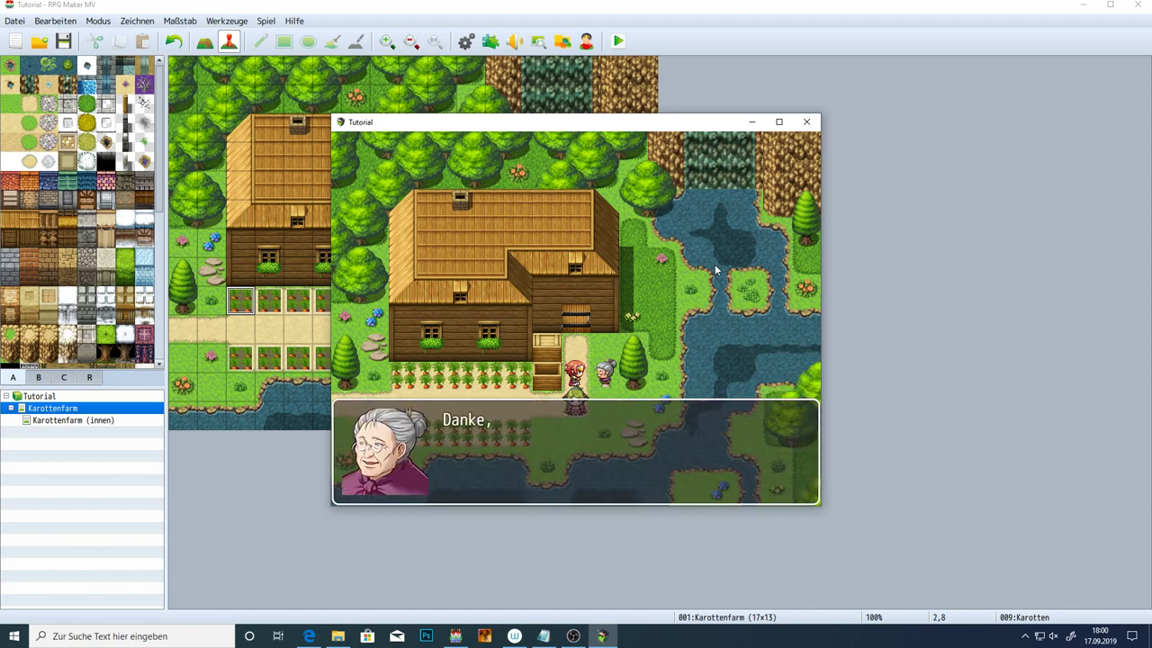
key(Return)
key(Return)
Enter the farmhouse in the playtest and talk to the old man at the table
key(Up)
key(Up)
key(Left)
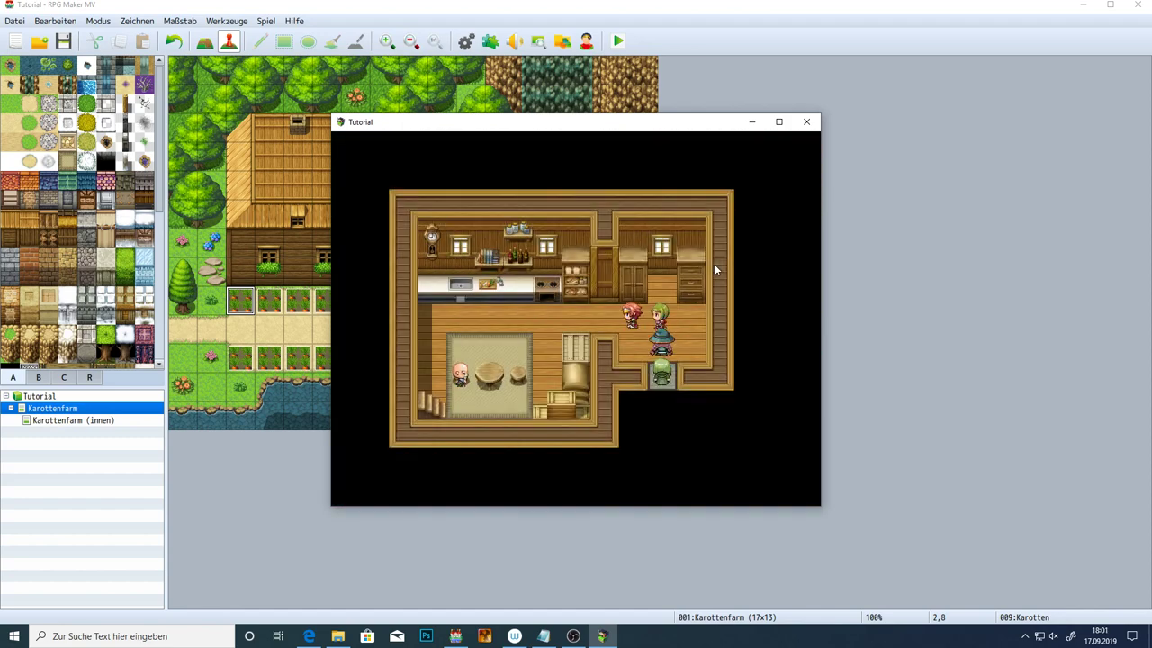
key(Down)
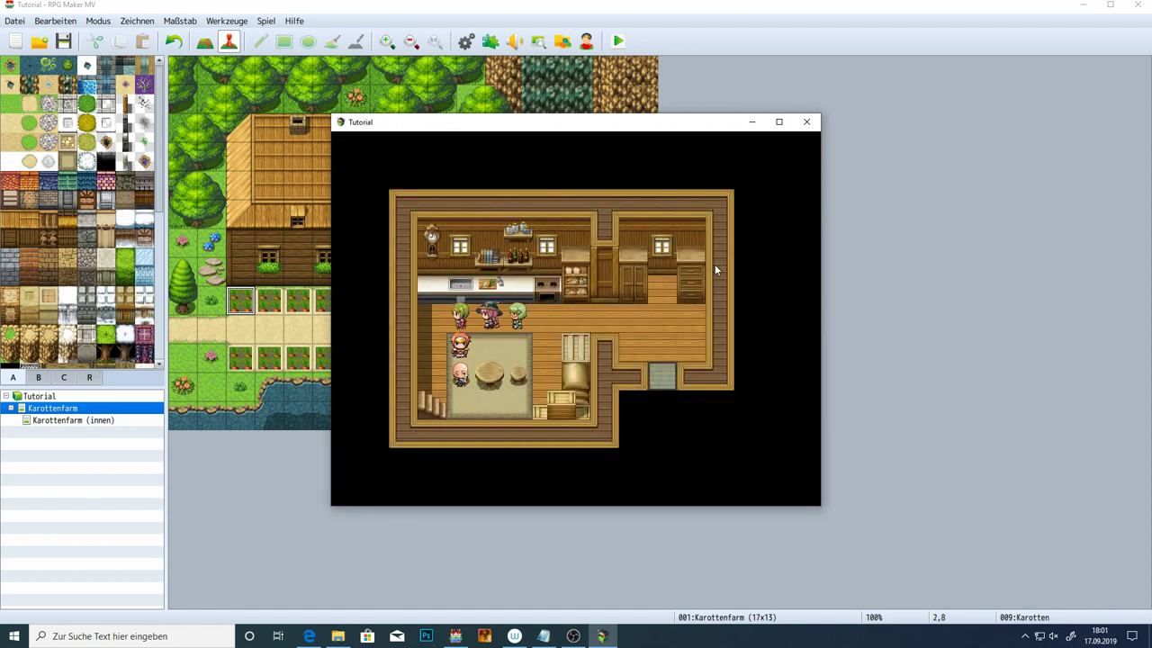
key(Return)
key(Return)
key(Return)
Leave the farmhouse, report back to the old woman and accept her carrot harvesting quest
key(Up)
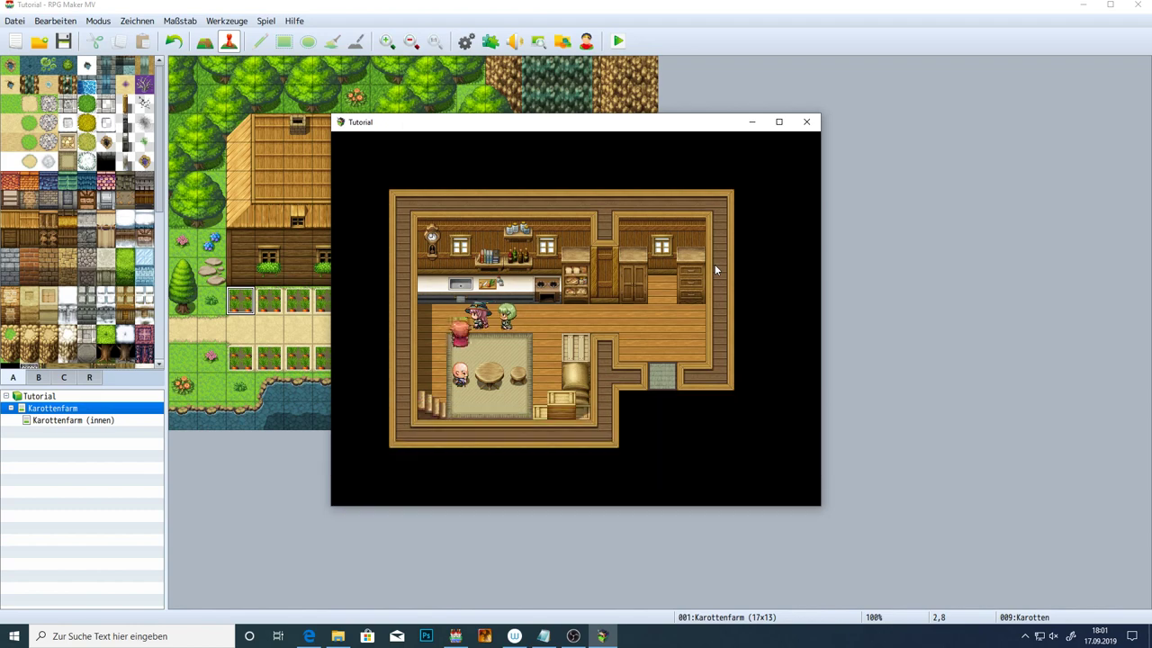
key(Right)
key(Down)
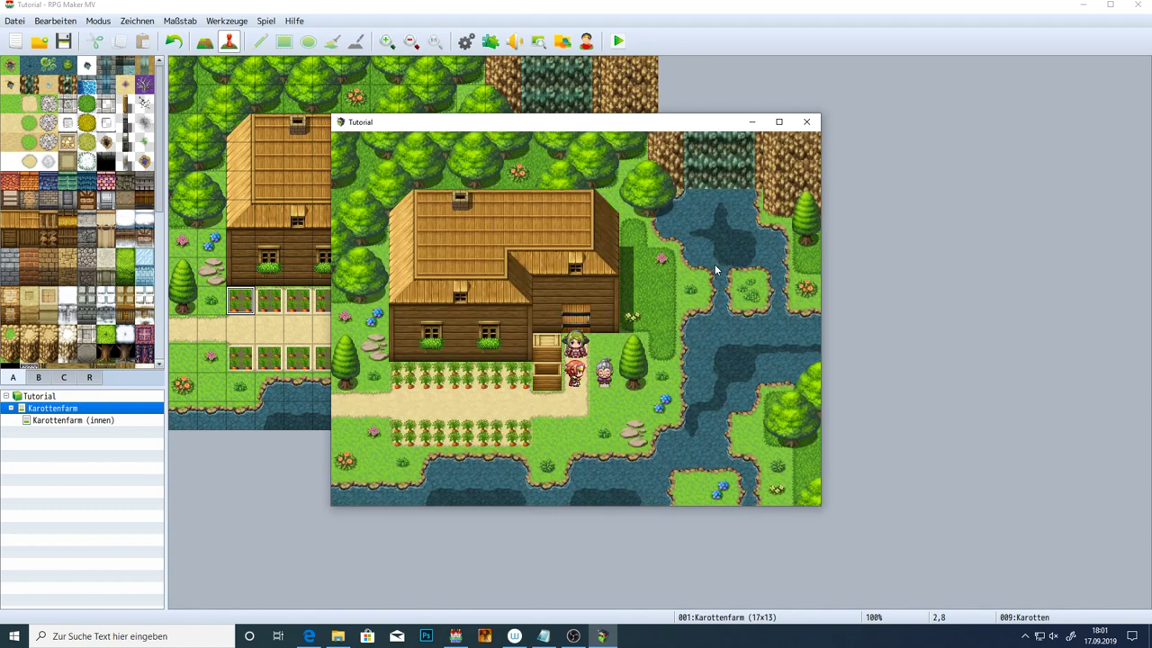
key(Return)
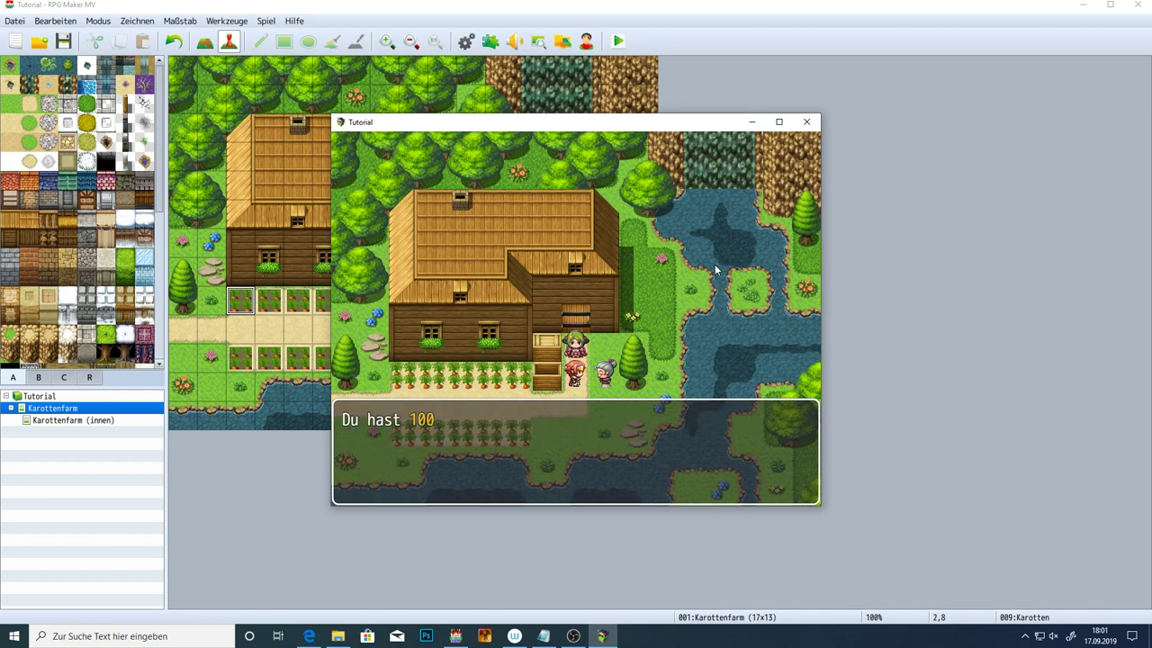
key(Return)
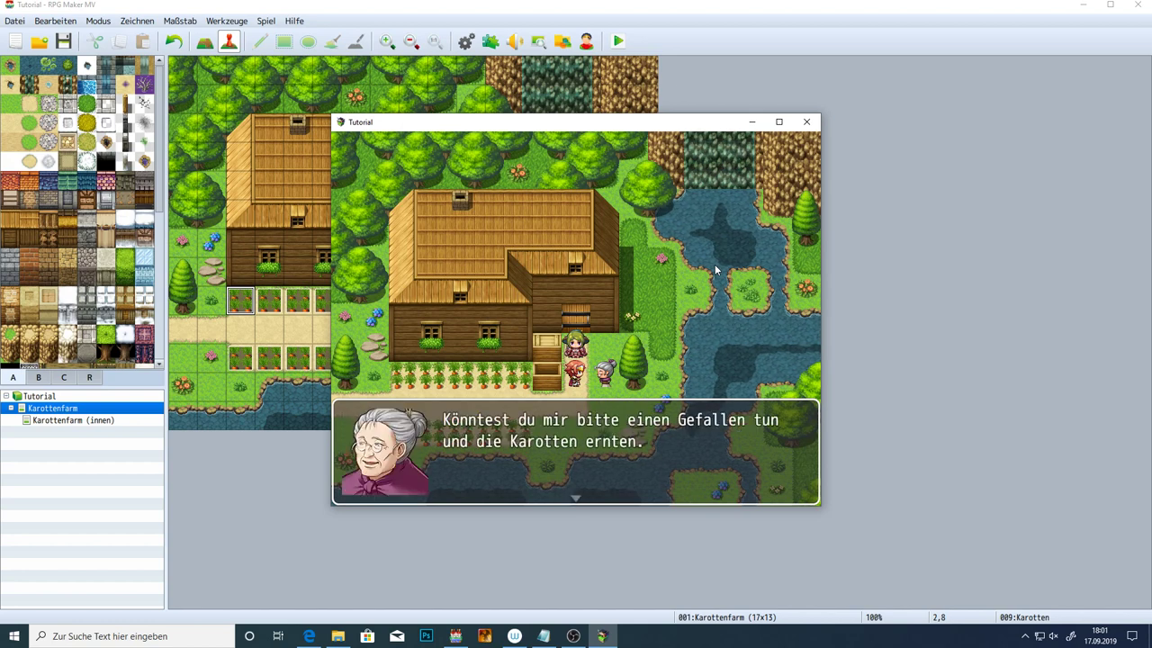
key(Return)
key(Return)
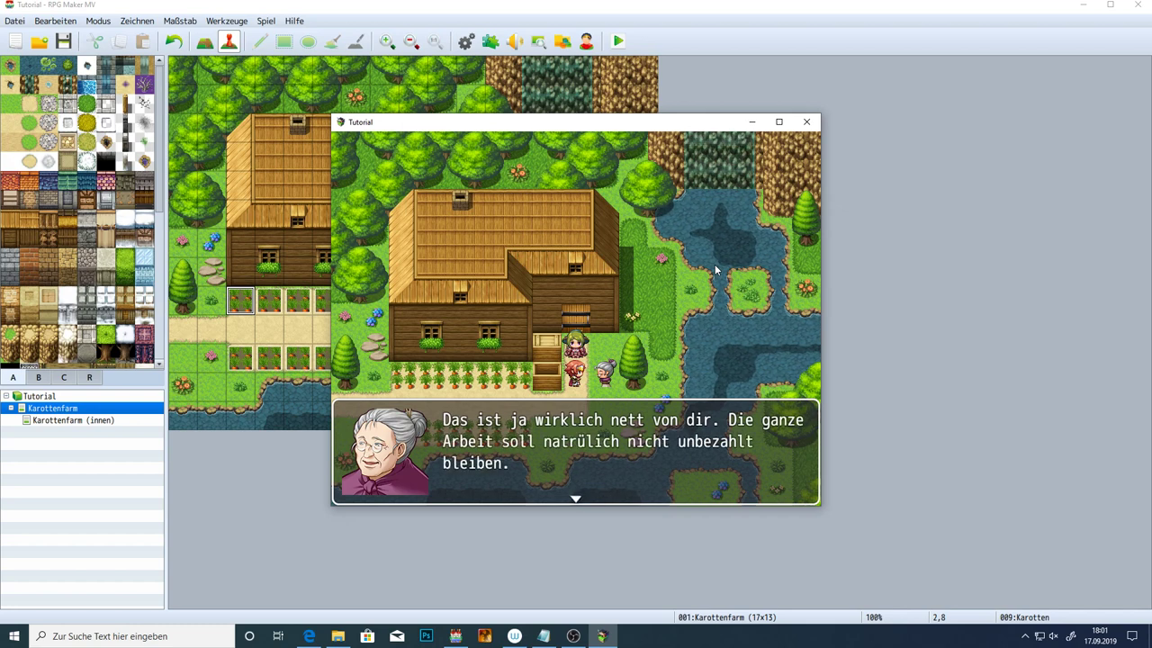
key(Return)
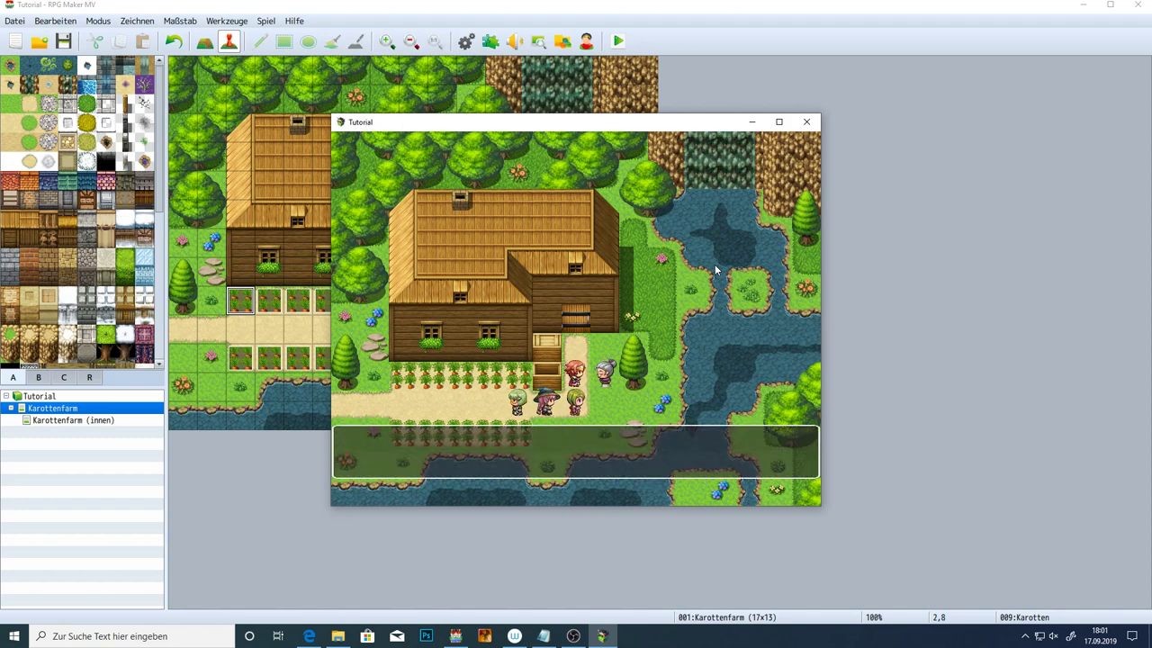
Harvest four carrot patches in the upper row to test the counter message, and close the playtest
key(Return)
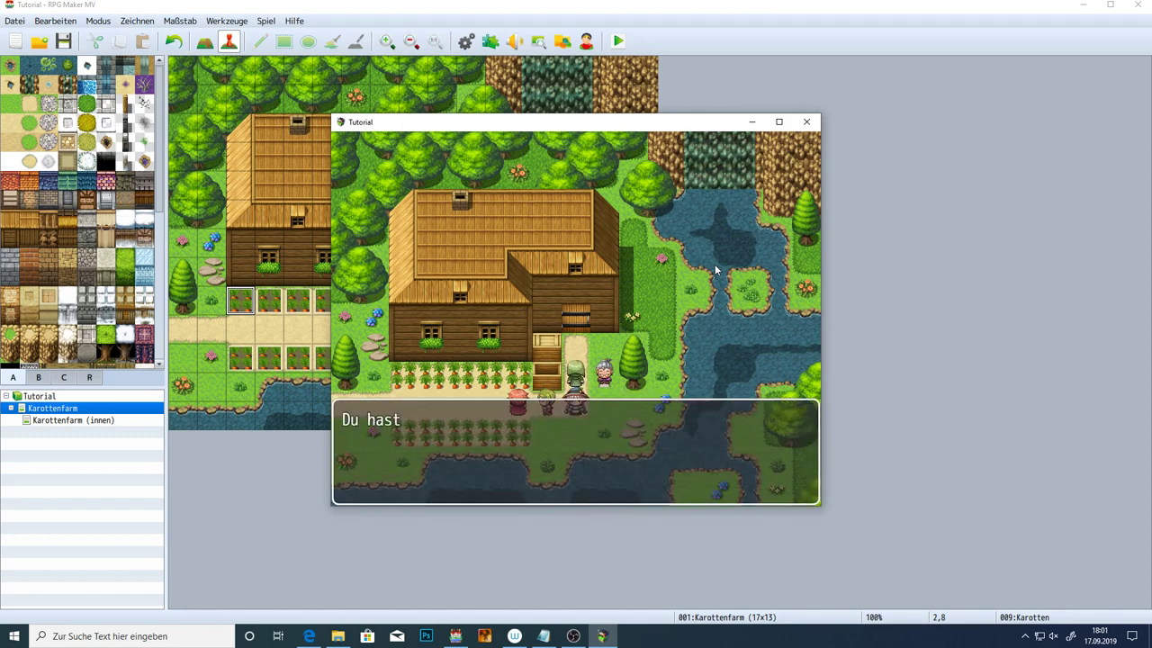
key(Return)
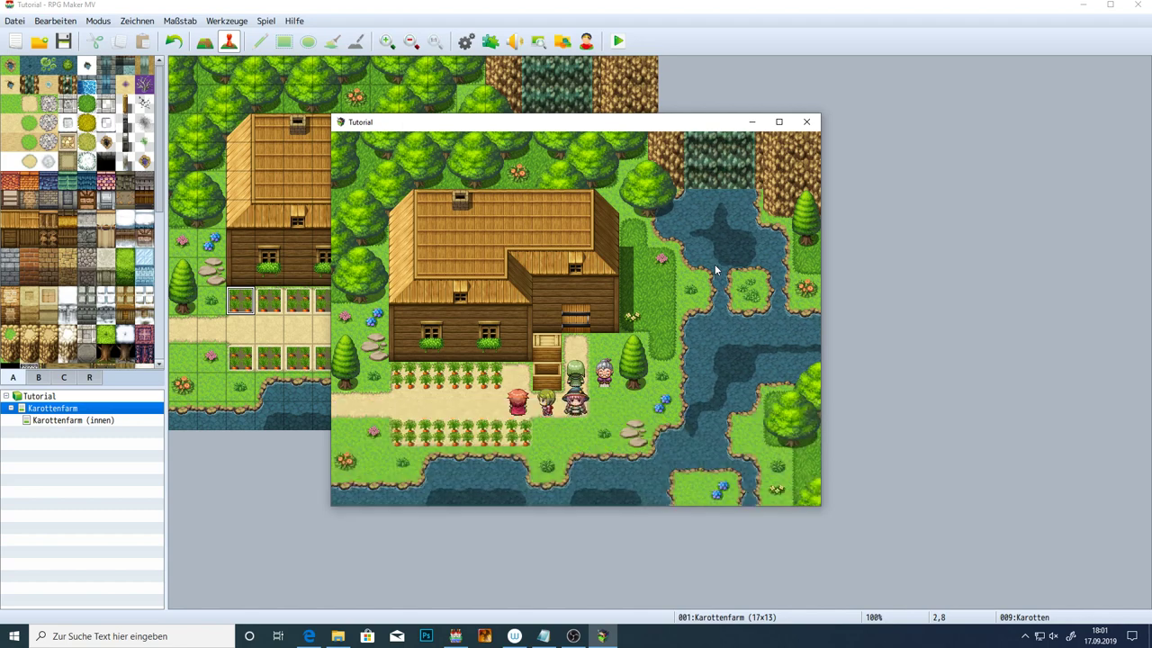
key(Return)
key(Left)
key(Return)
key(Return)
key(Left)
key(Left)
key(Return)
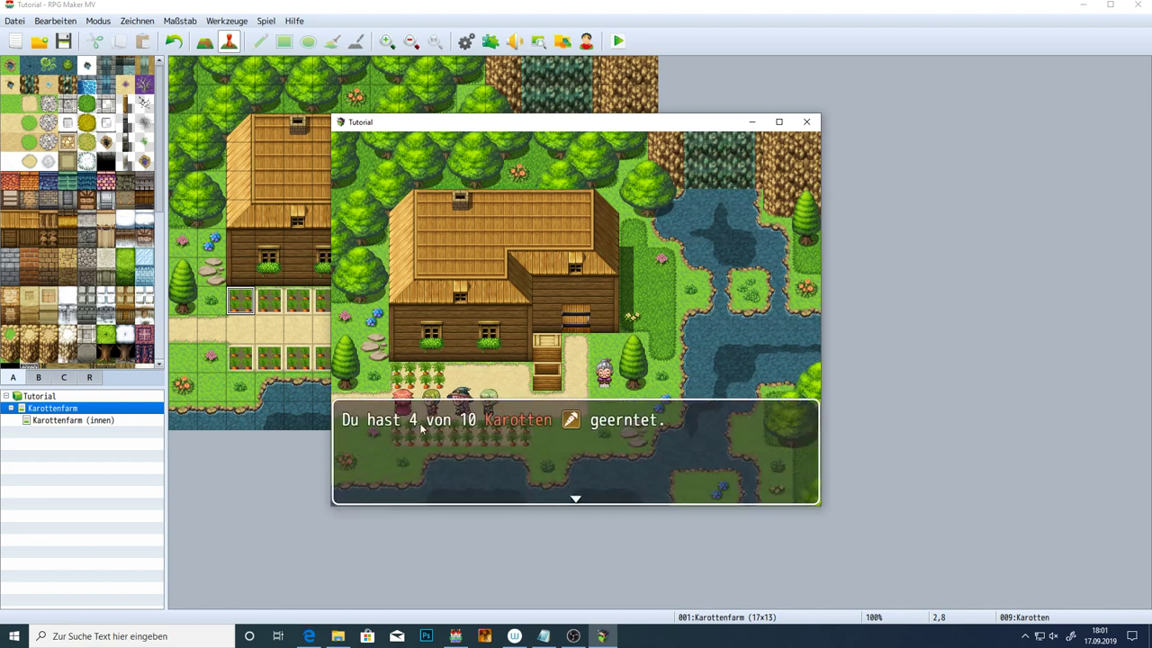
click(663, 428)
click(806, 121)
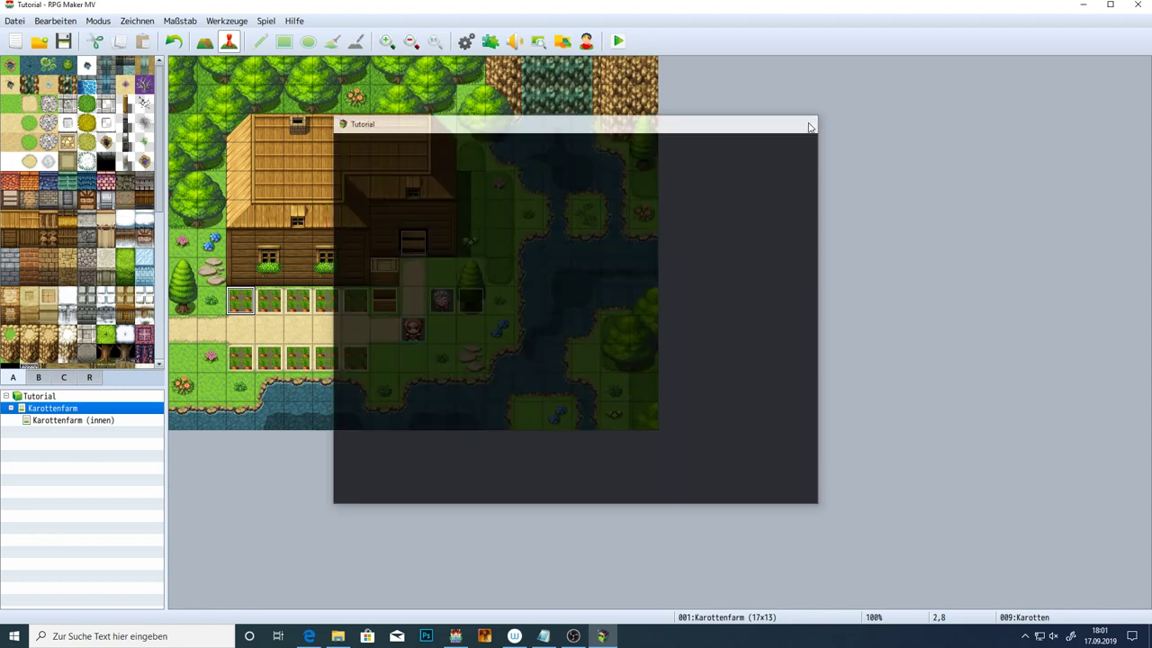
Open the harvest message of the Karotten event at 2,8 and preview its text
double_click(252, 306)
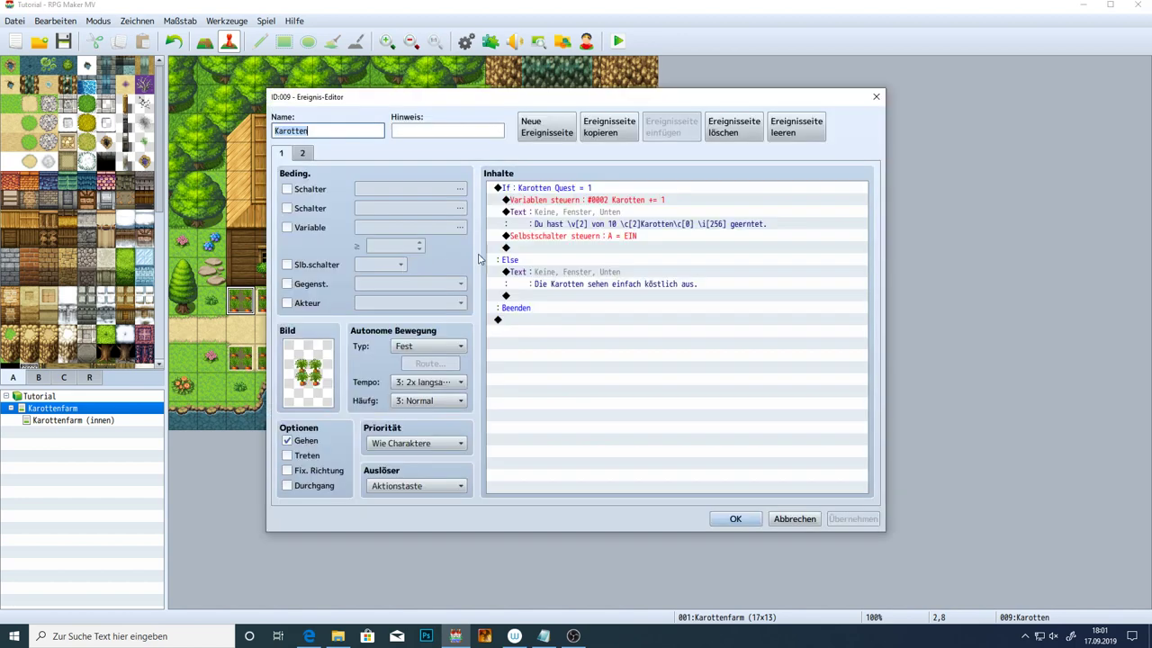
double_click(582, 219)
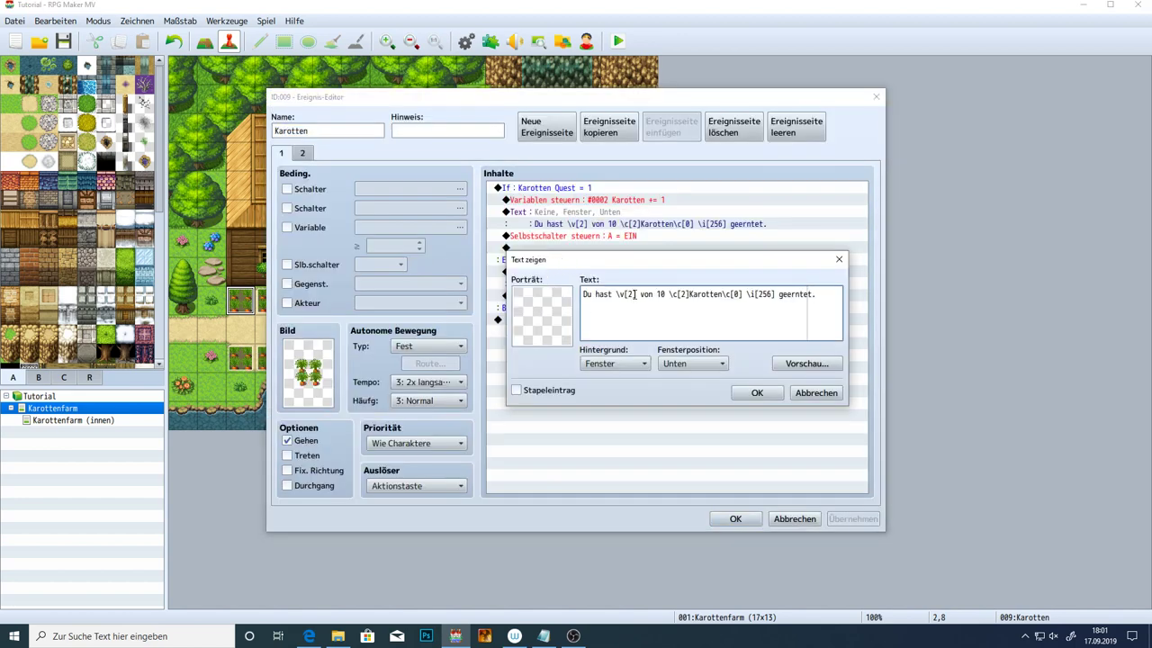
right_click(811, 309)
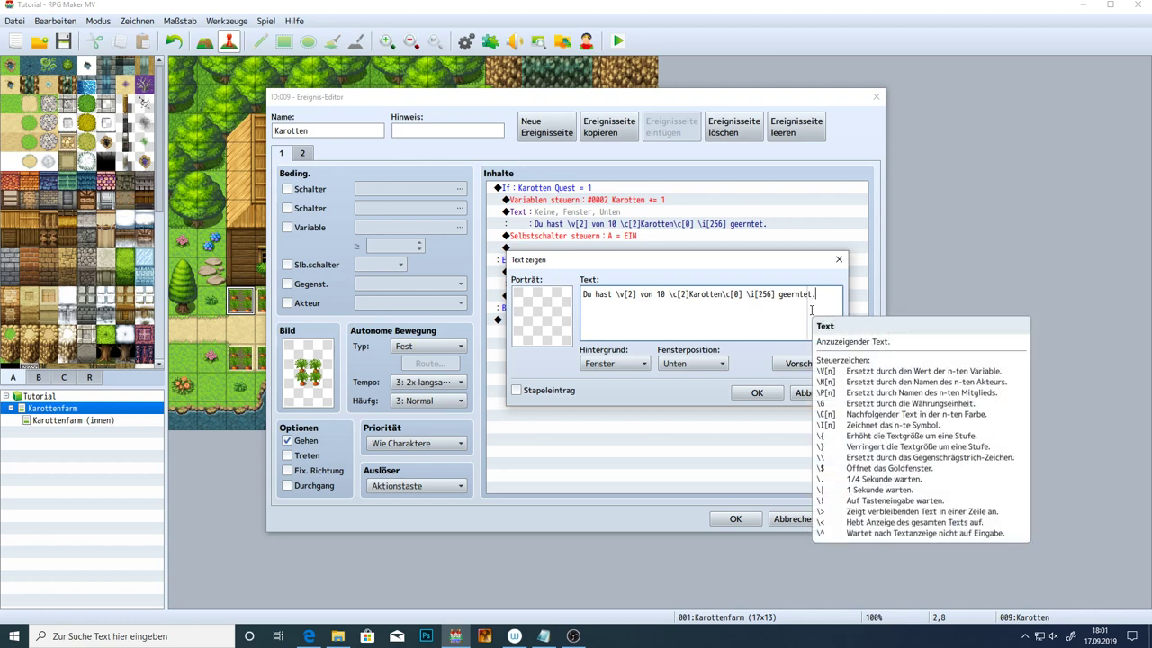
click(823, 324)
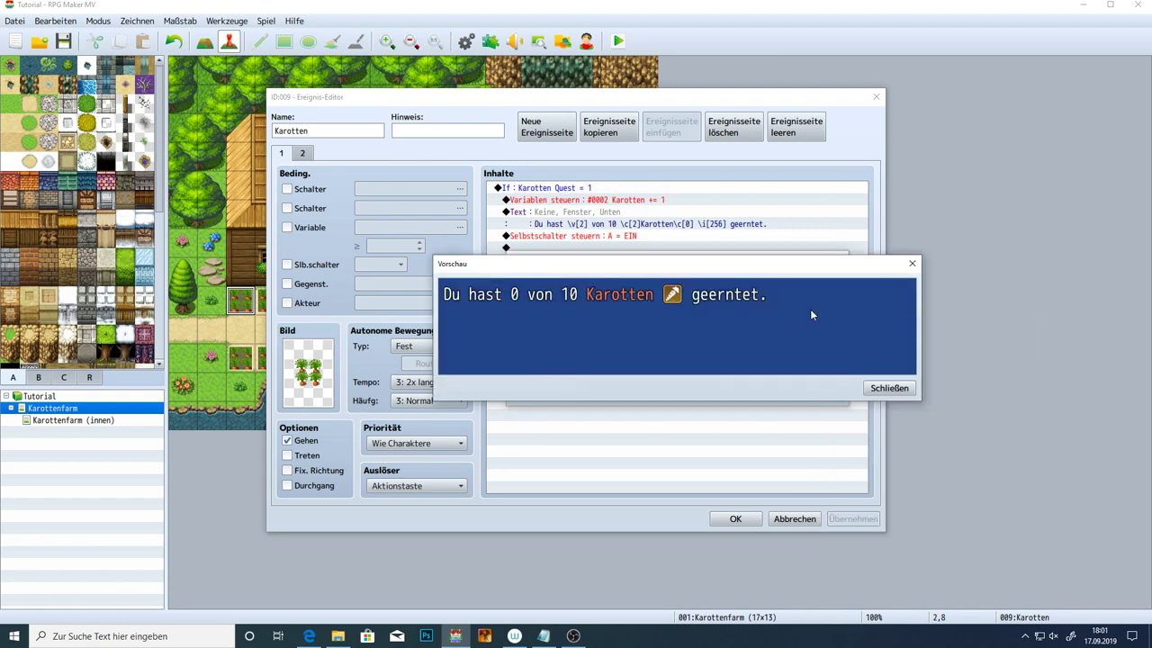
Close the message preview, confirm the Karotten event at 2,8, and check the contents of the Karotten event at 6,8
click(889, 388)
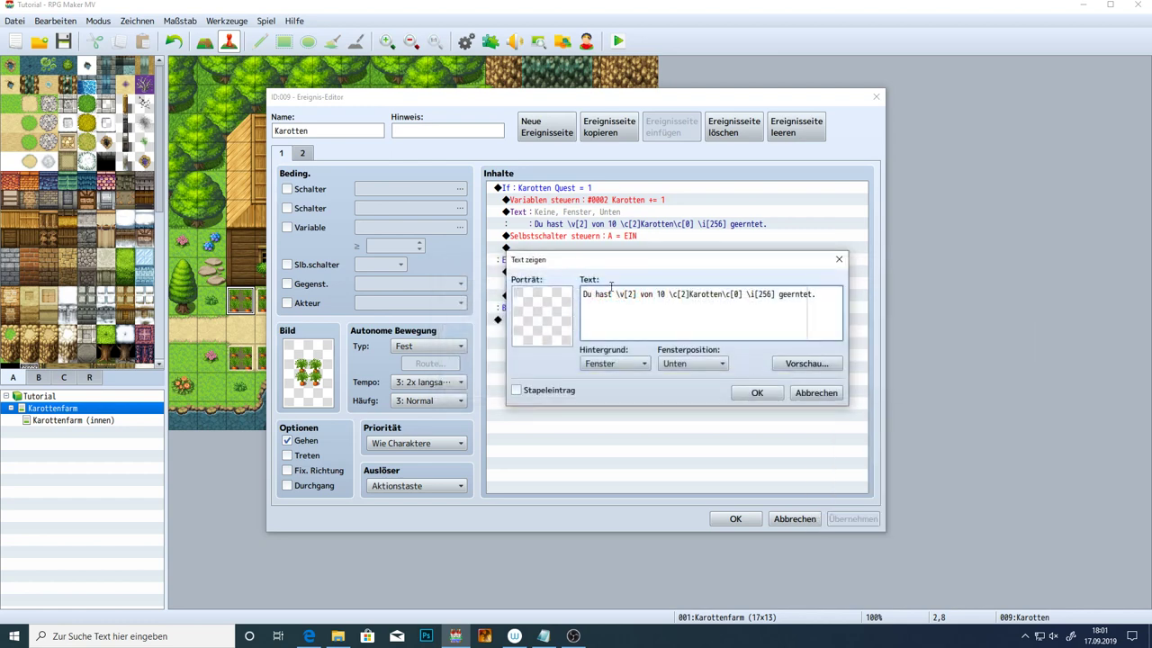
click(762, 396)
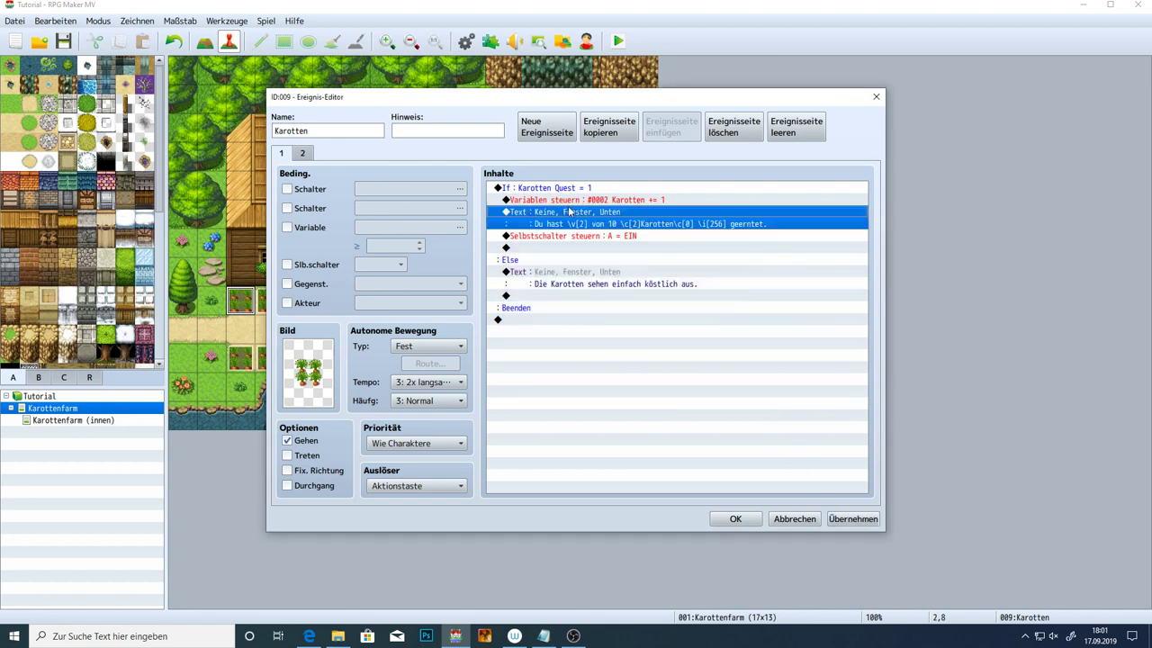
click(524, 319)
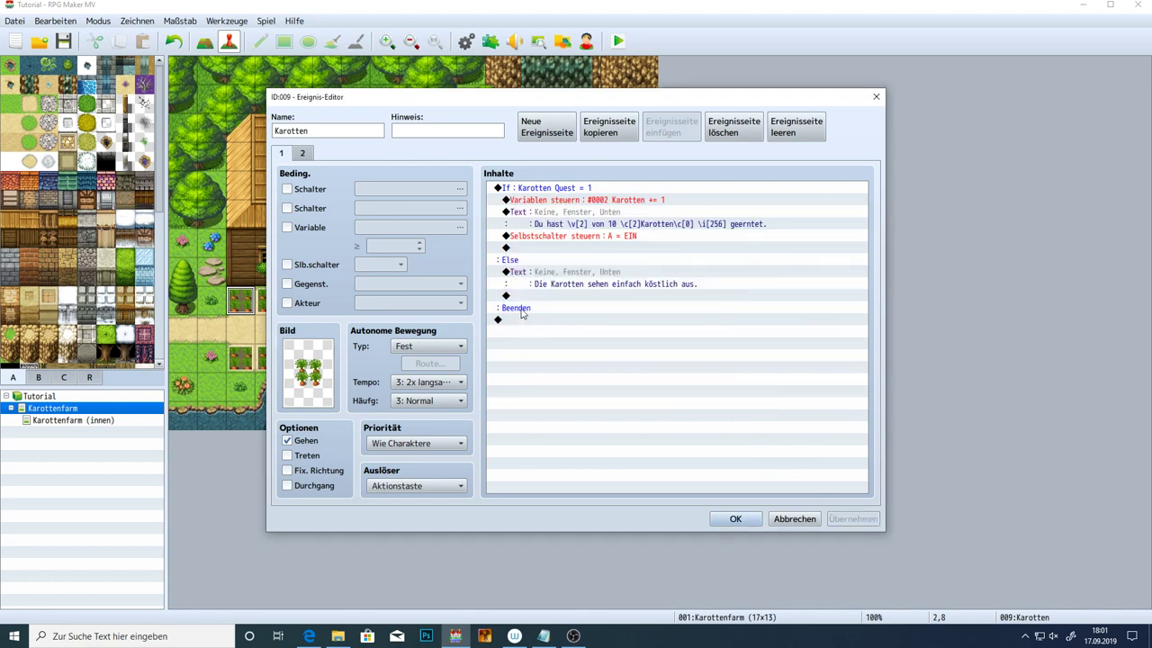
click(735, 518)
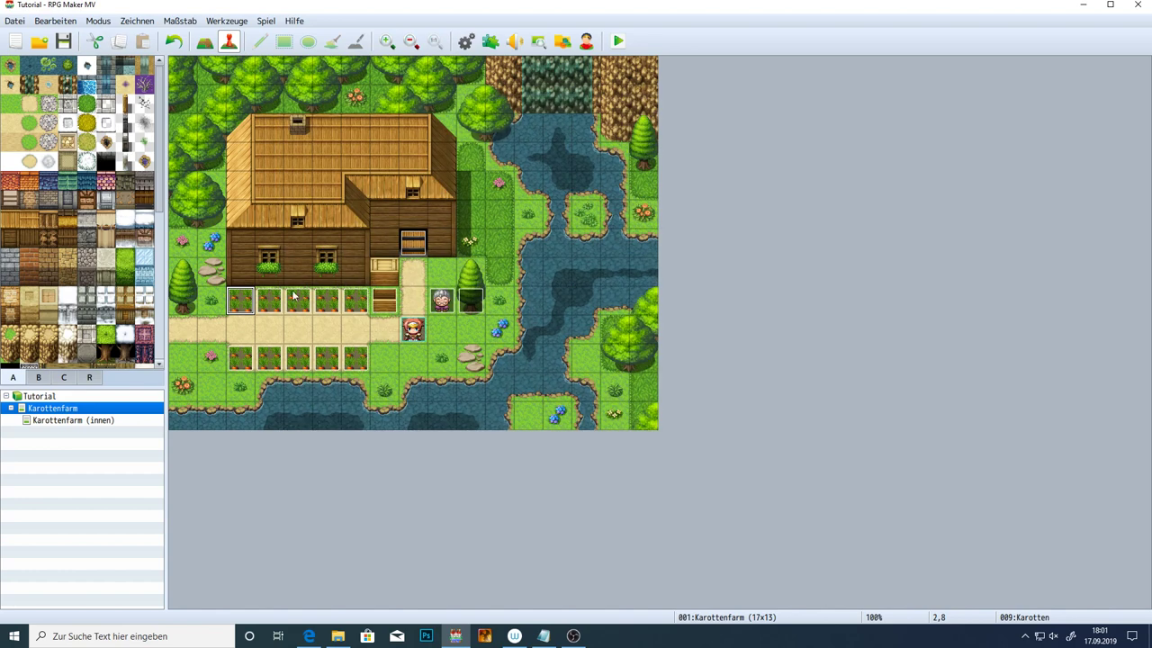
double_click(347, 308)
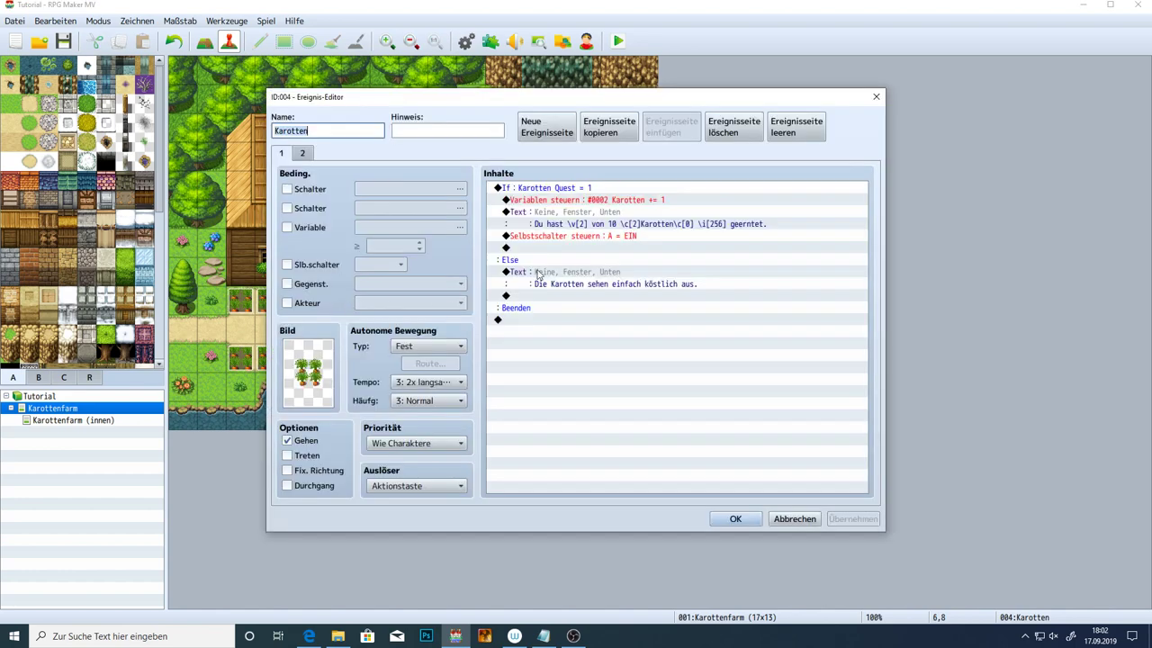
click(725, 520)
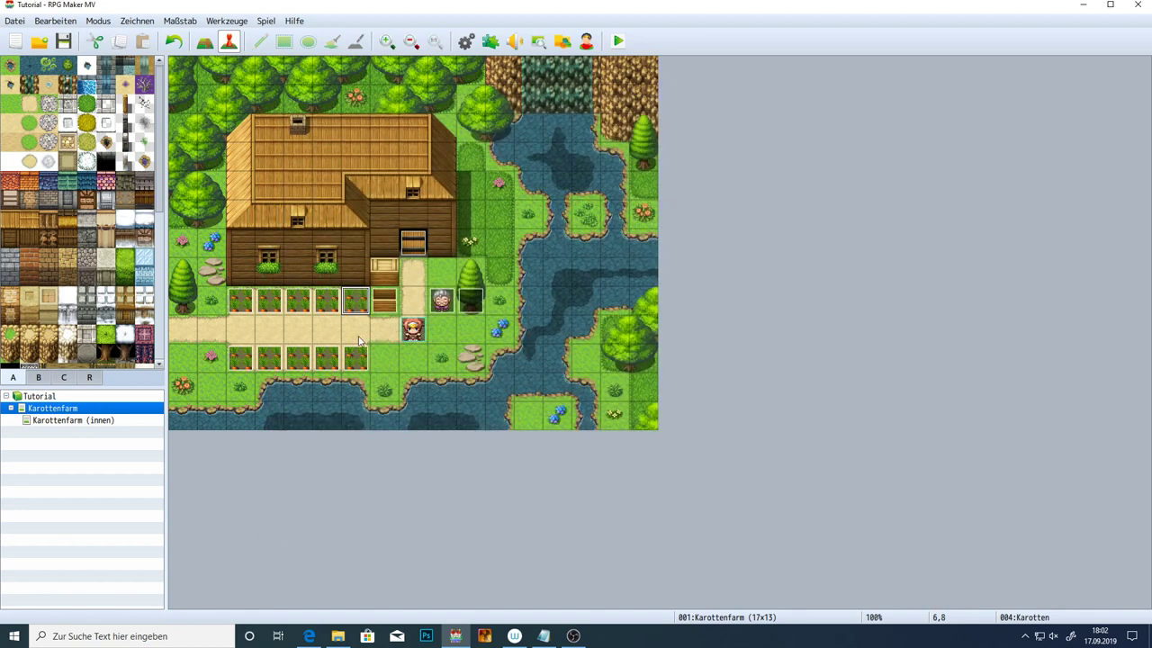
Try removing "von 10" from the harvest message of the Karotten event at 6,8 and discard the edit
double_click(352, 303)
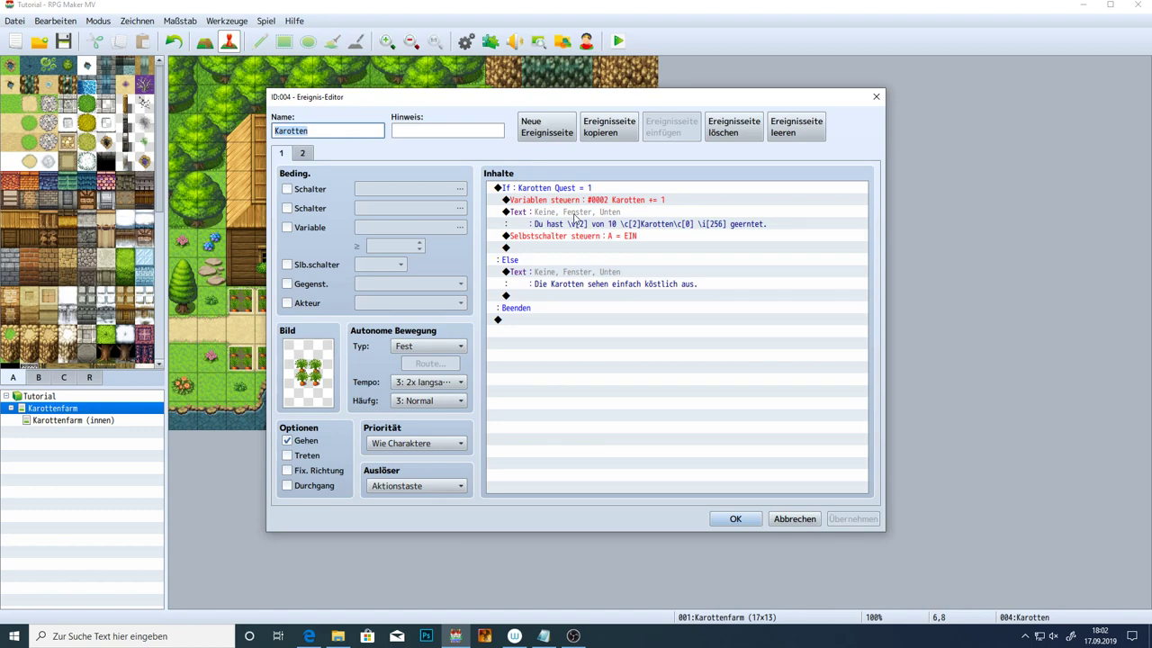
double_click(568, 223)
drag(667, 294, 640, 295)
key(BackSpace)
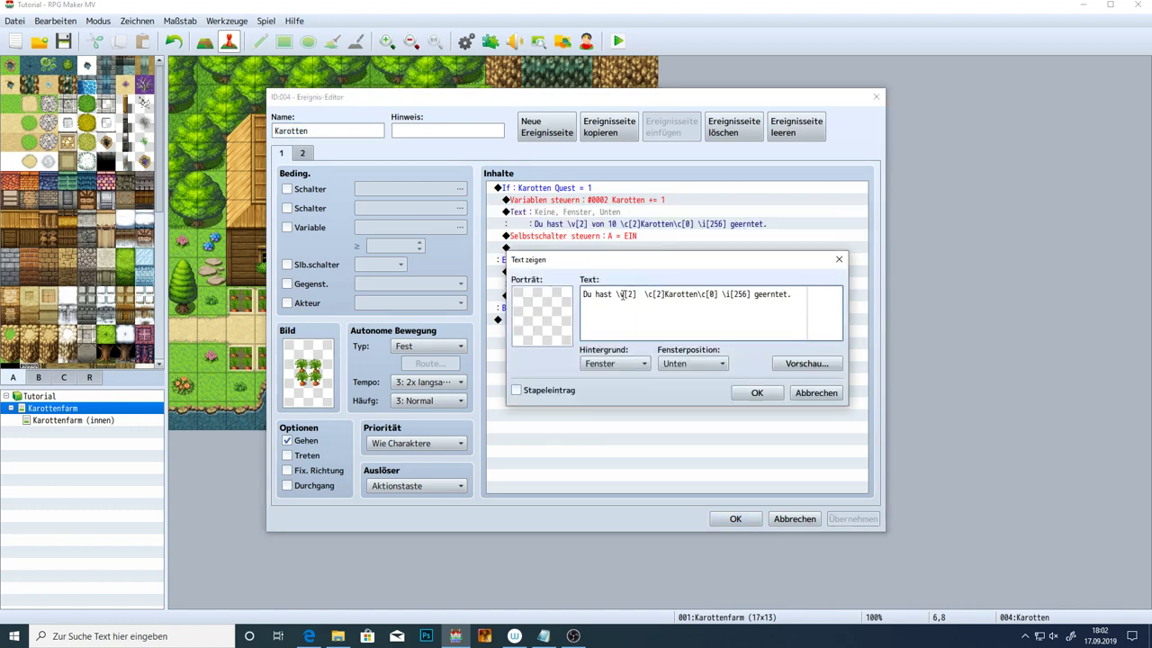
key(BackSpace)
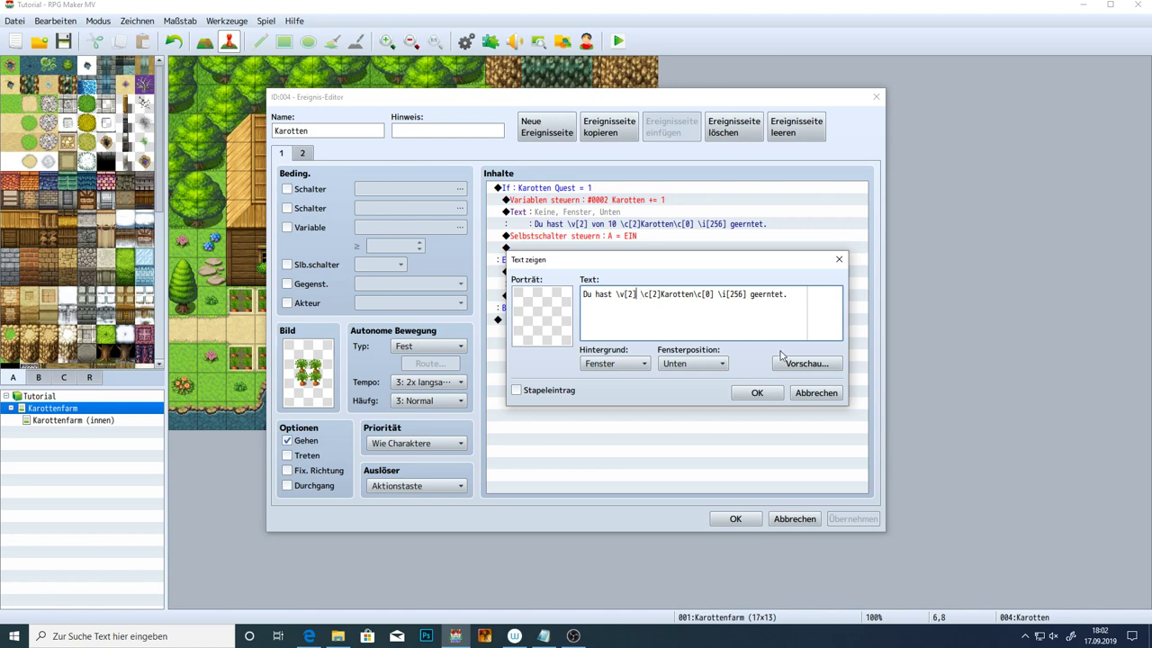
click(814, 392)
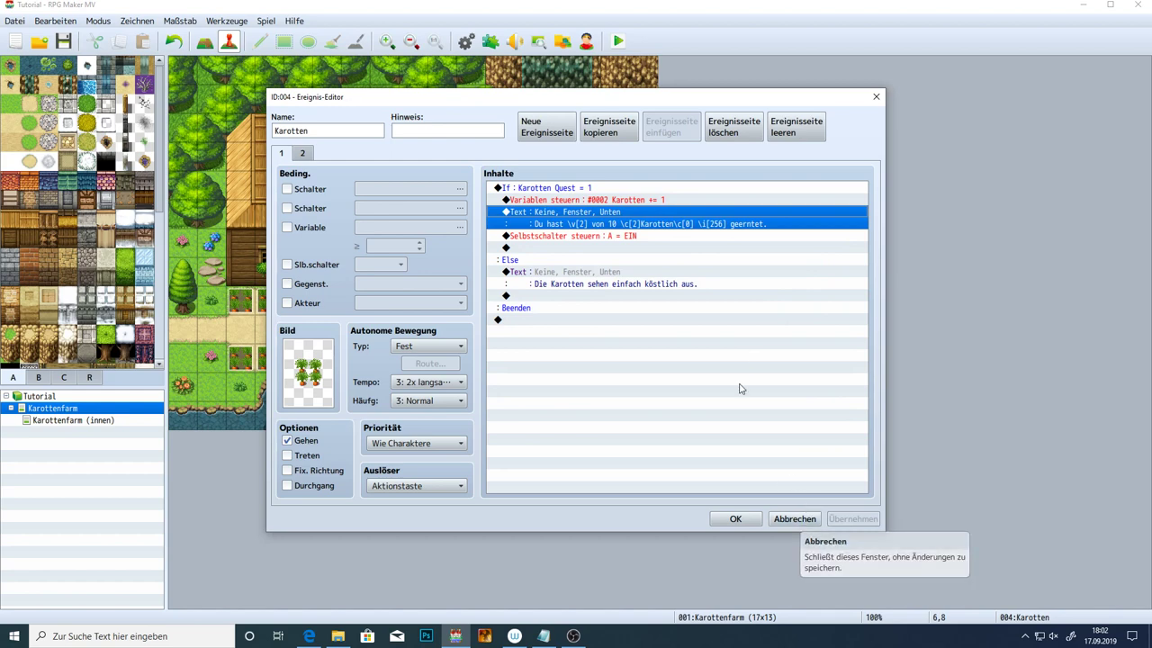
click(806, 520)
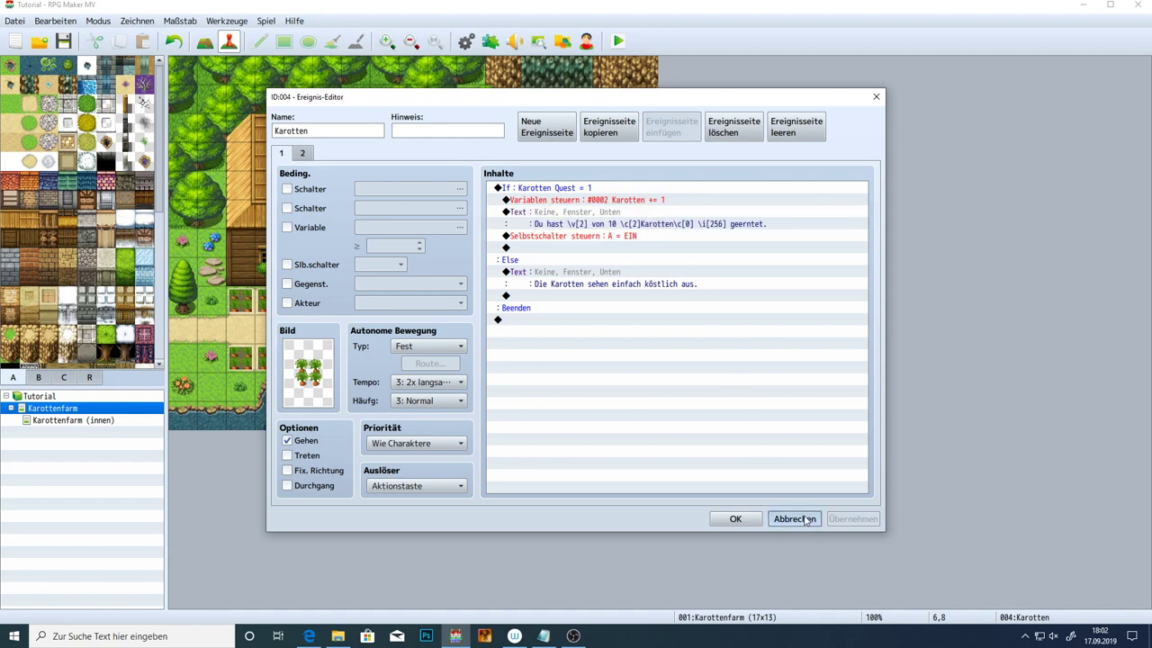
click(807, 520)
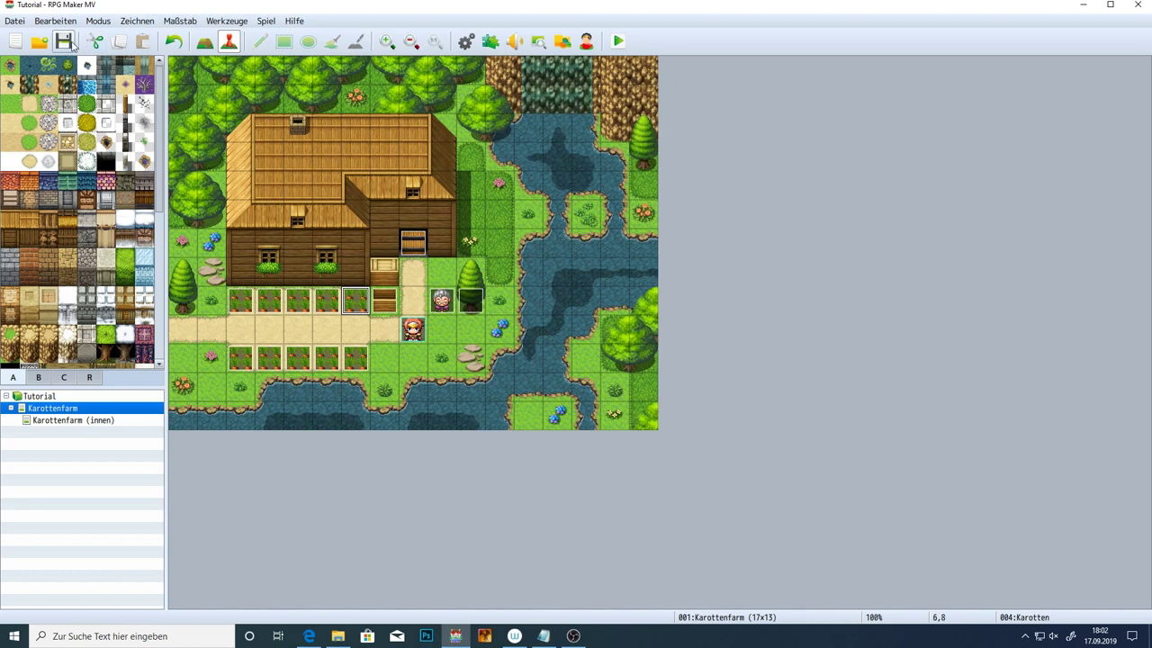
Save the project and rename the crate event at 7,8 as Kiste
click(64, 41)
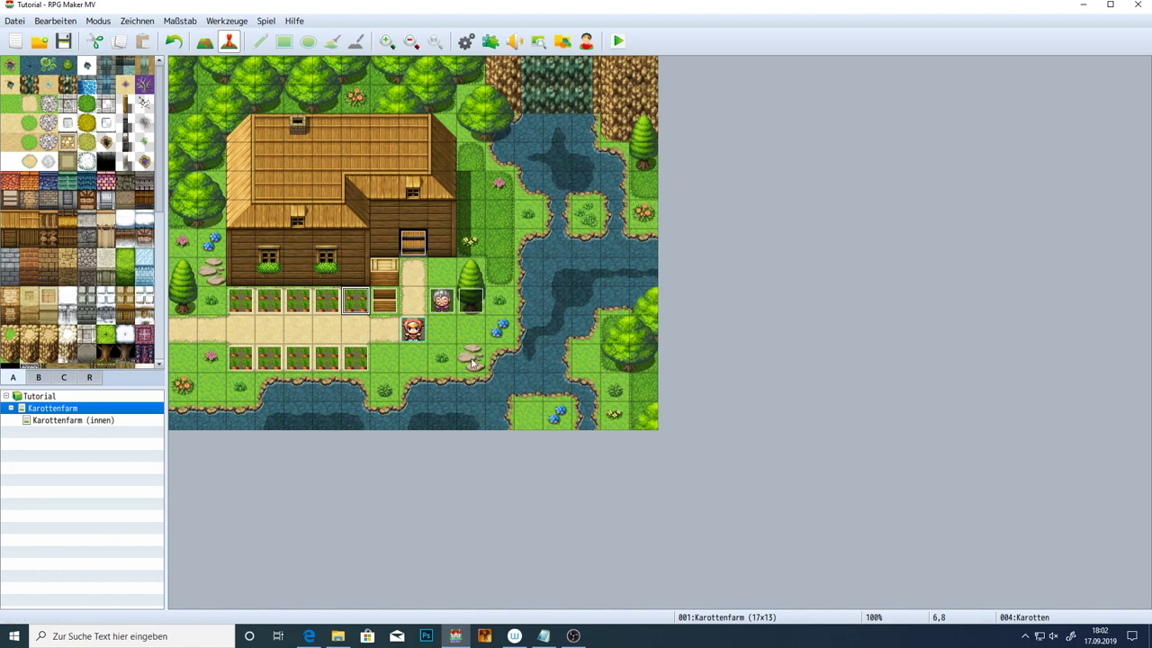
double_click(386, 303)
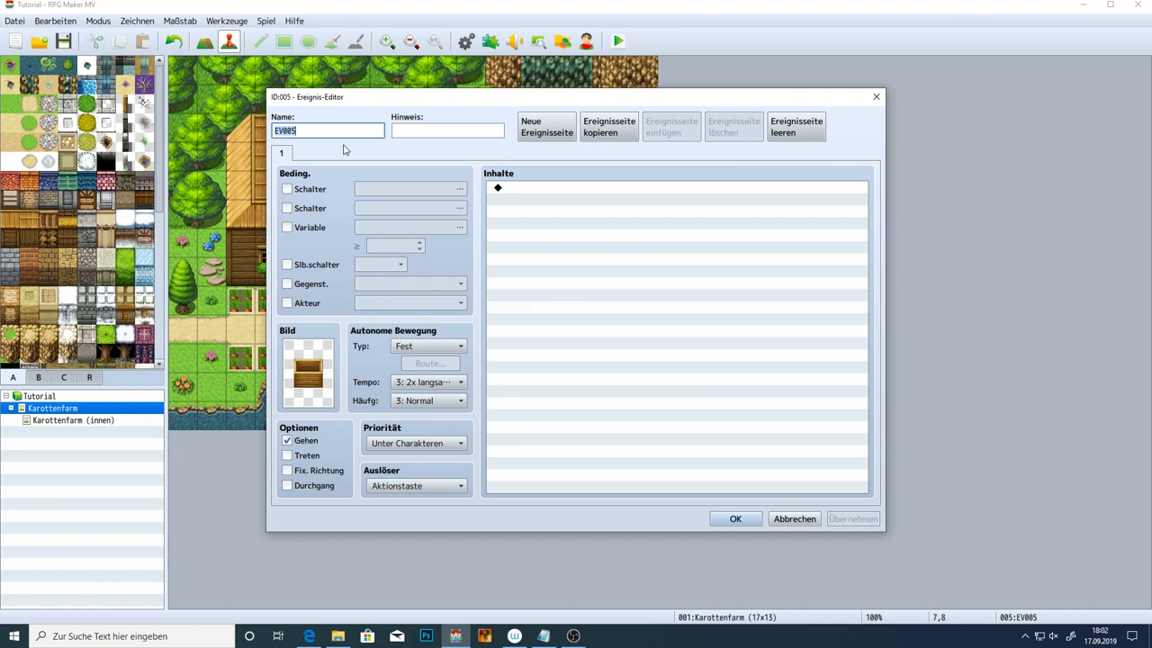
key(BackSpace)
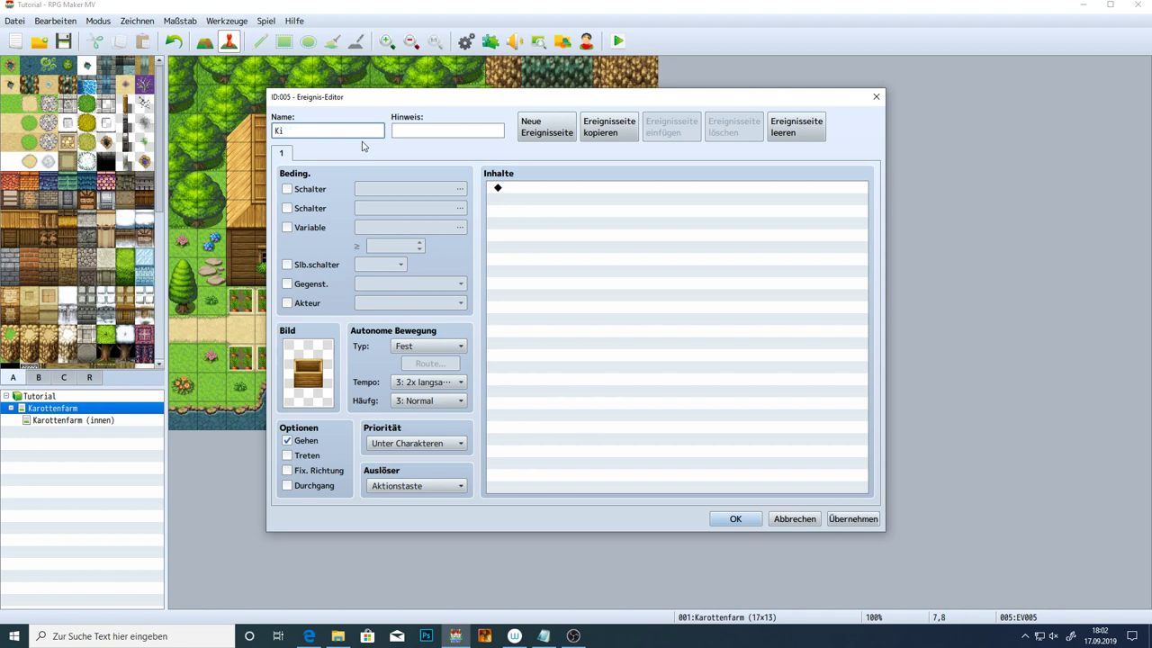
Try an unconditional message "Eine leere Kiste." in the Kiste event and delete it again
double_click(542, 190)
click(569, 192)
text(Eine leere Kiste.)
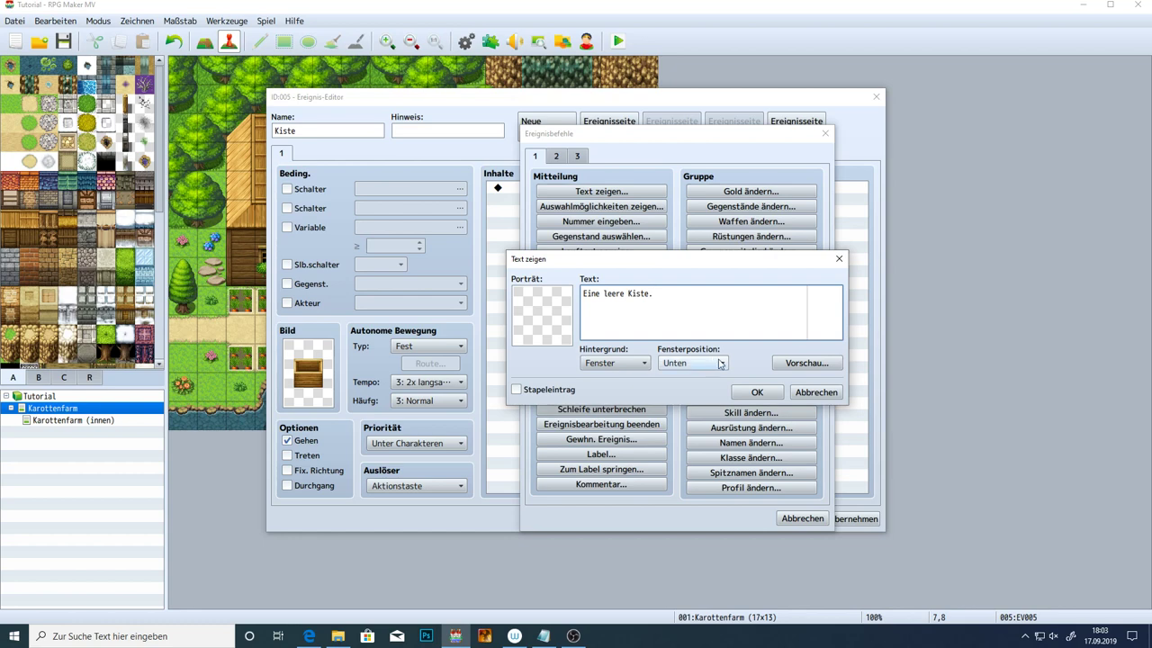
click(754, 393)
click(850, 519)
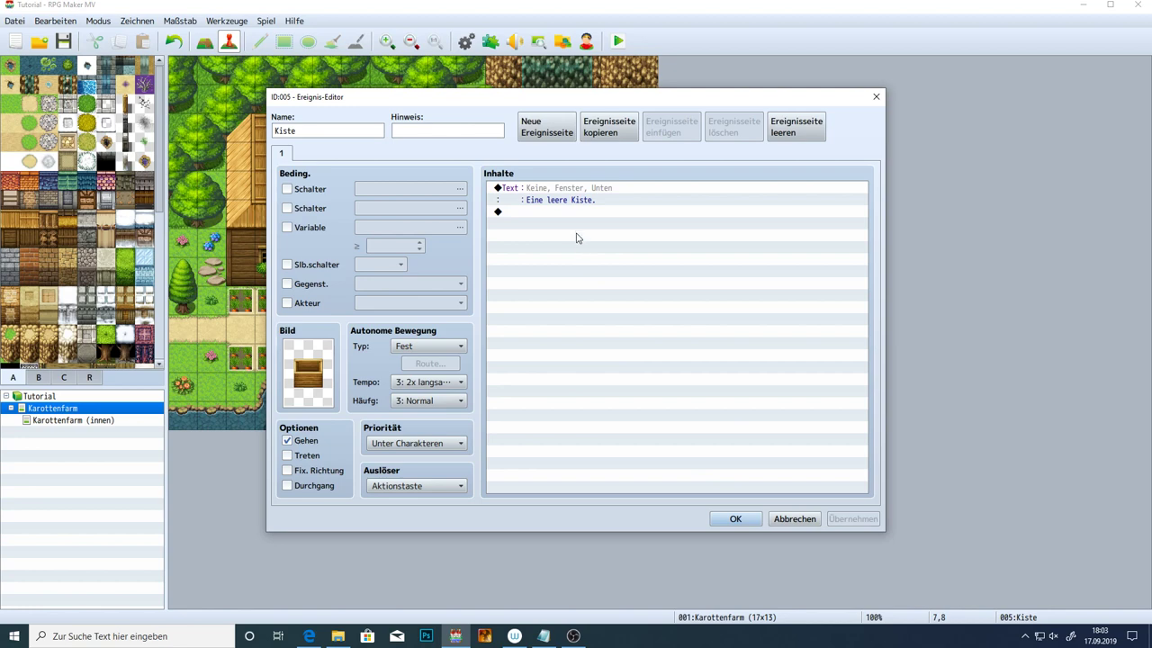
click(568, 197)
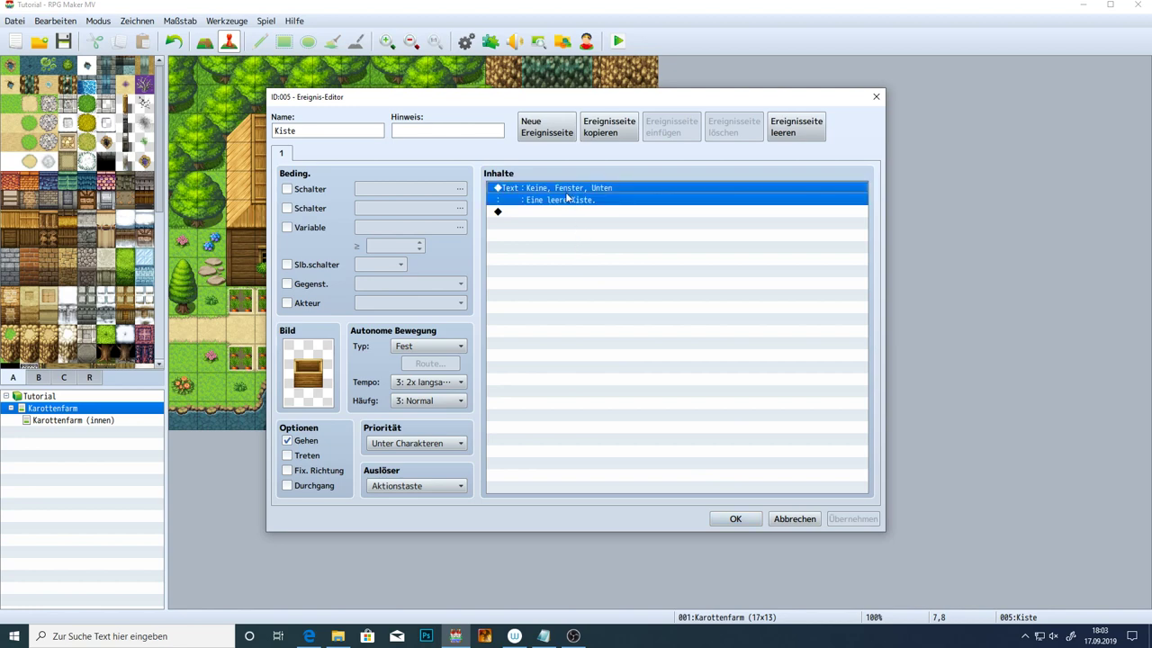
key(Delete)
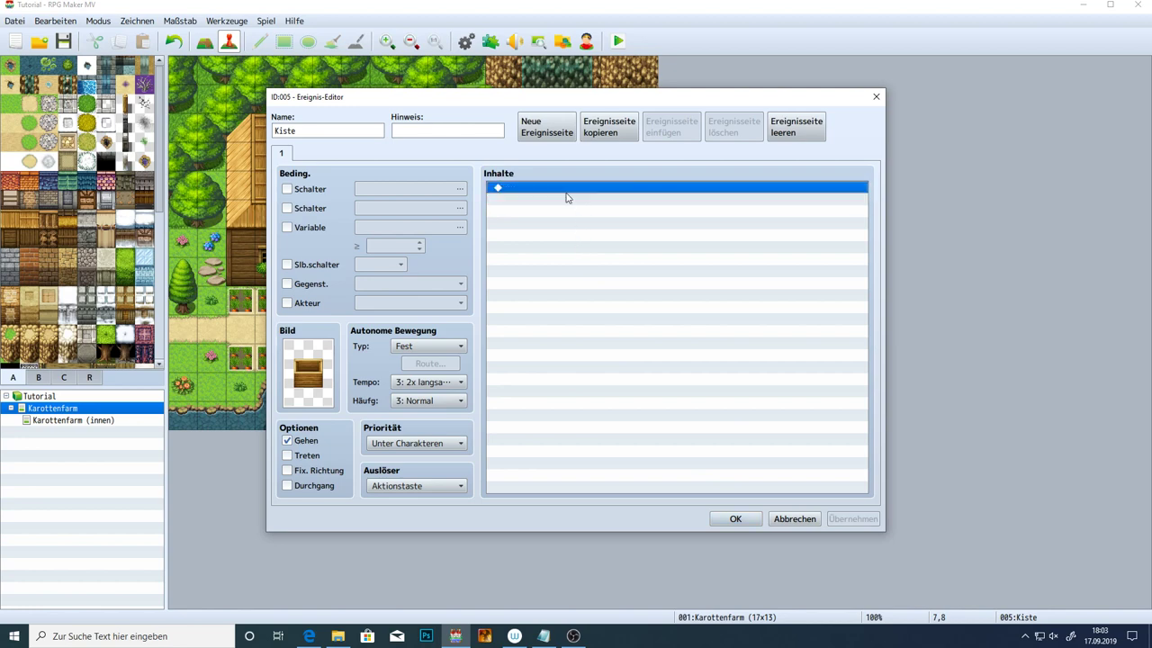
Set up a conditional branch in the Kiste event that checks whether variable 0002 Karotten is less than the constant 10
double_click(568, 197)
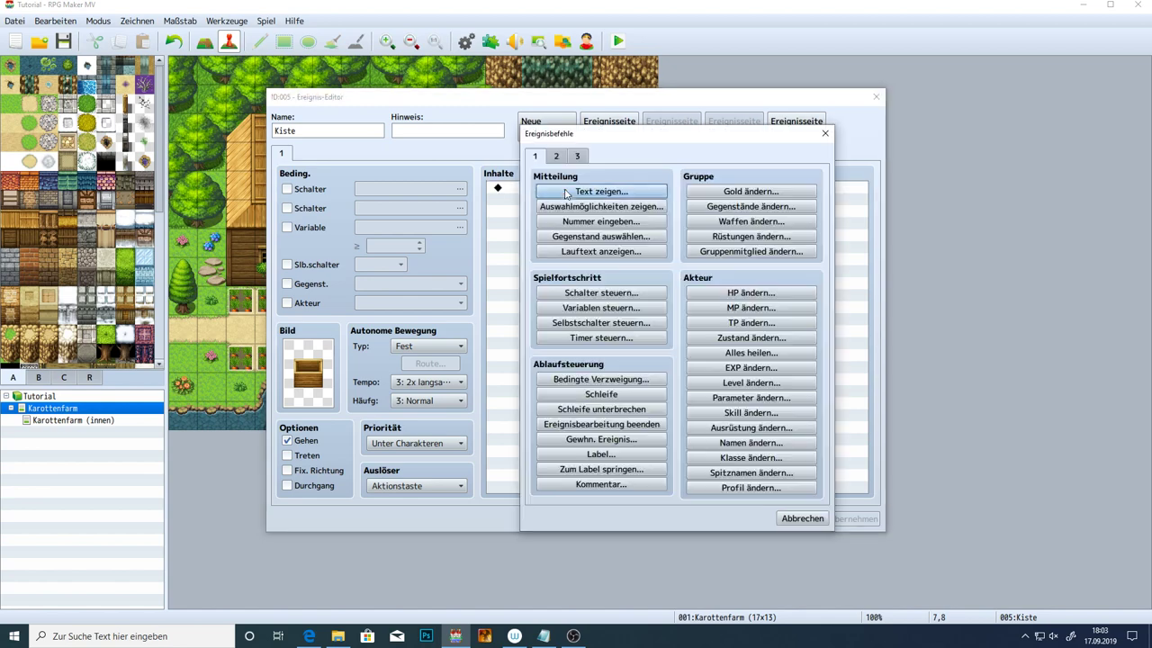
click(627, 380)
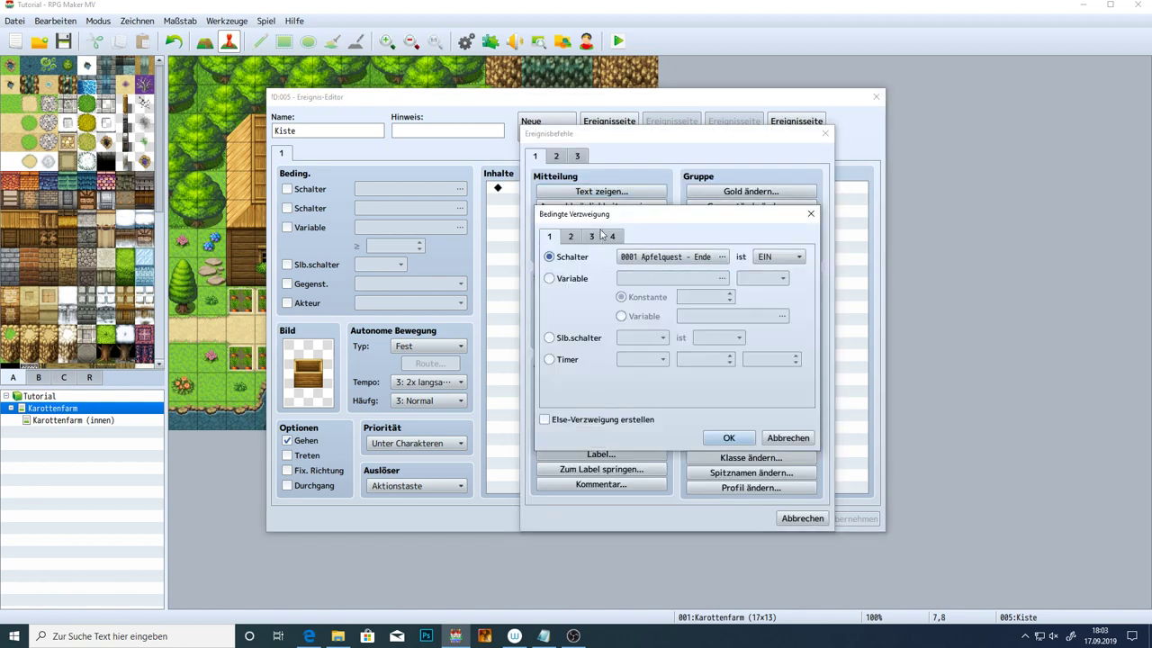
click(572, 280)
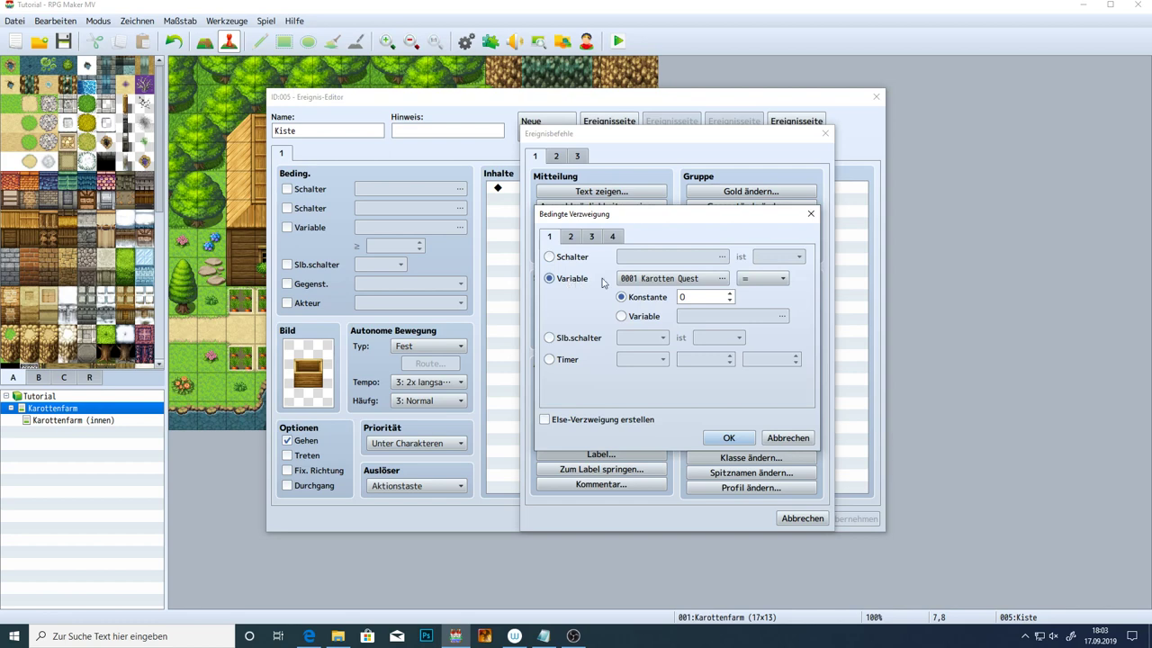
click(700, 281)
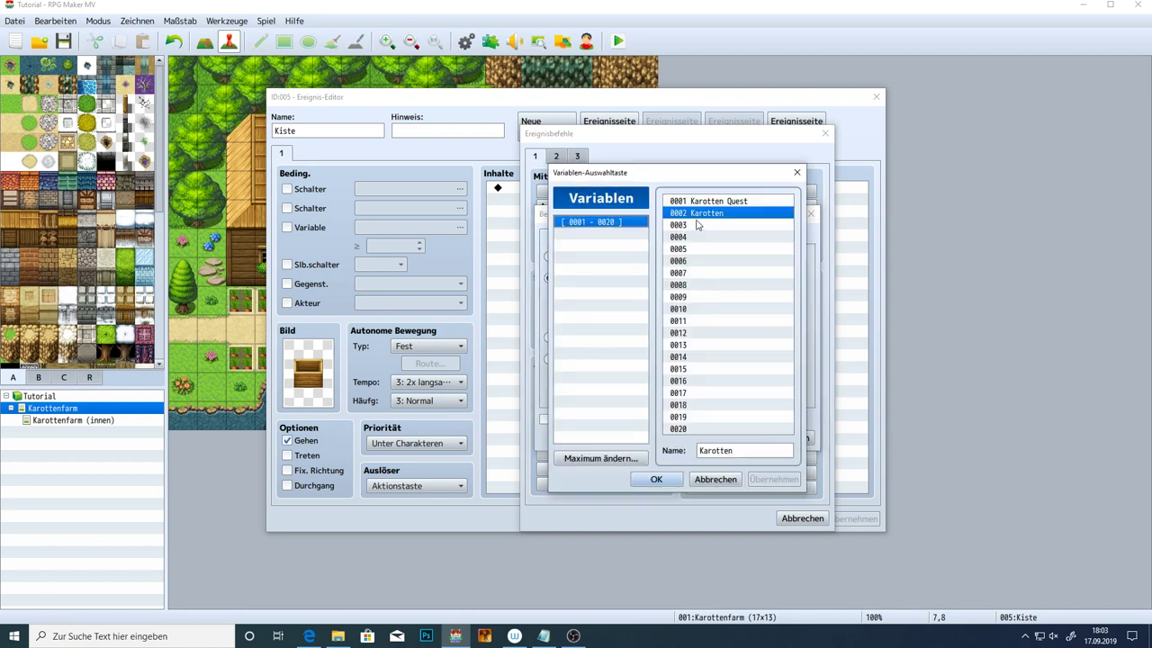
double_click(698, 216)
click(760, 279)
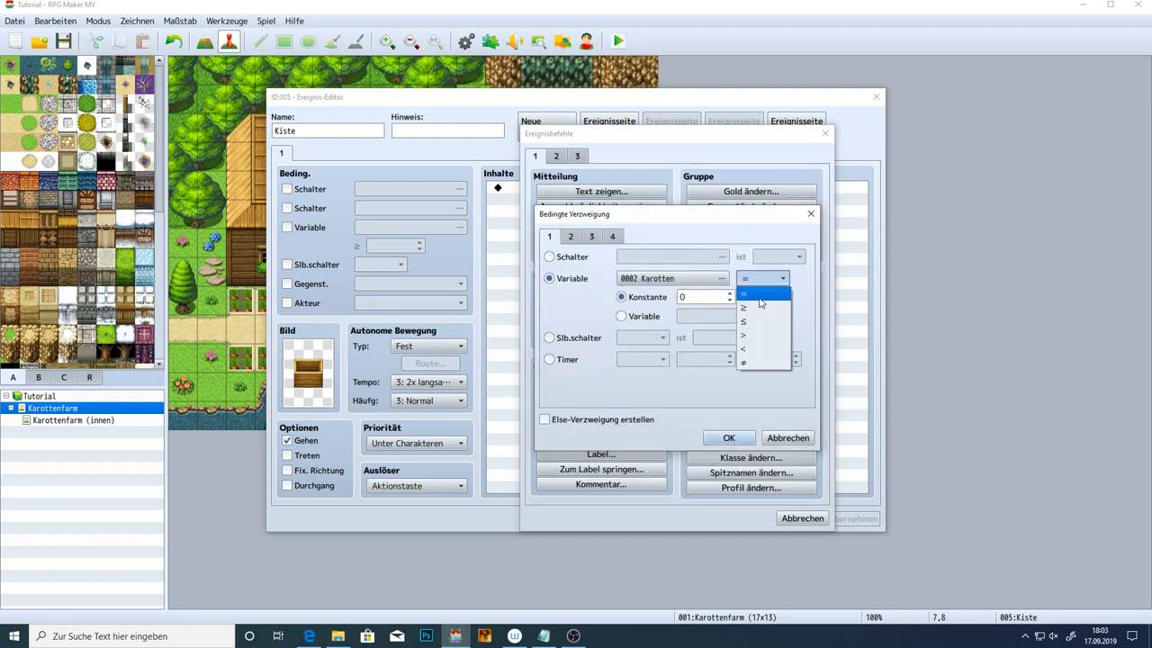
click(754, 353)
double_click(709, 297)
text(5)
text(10)
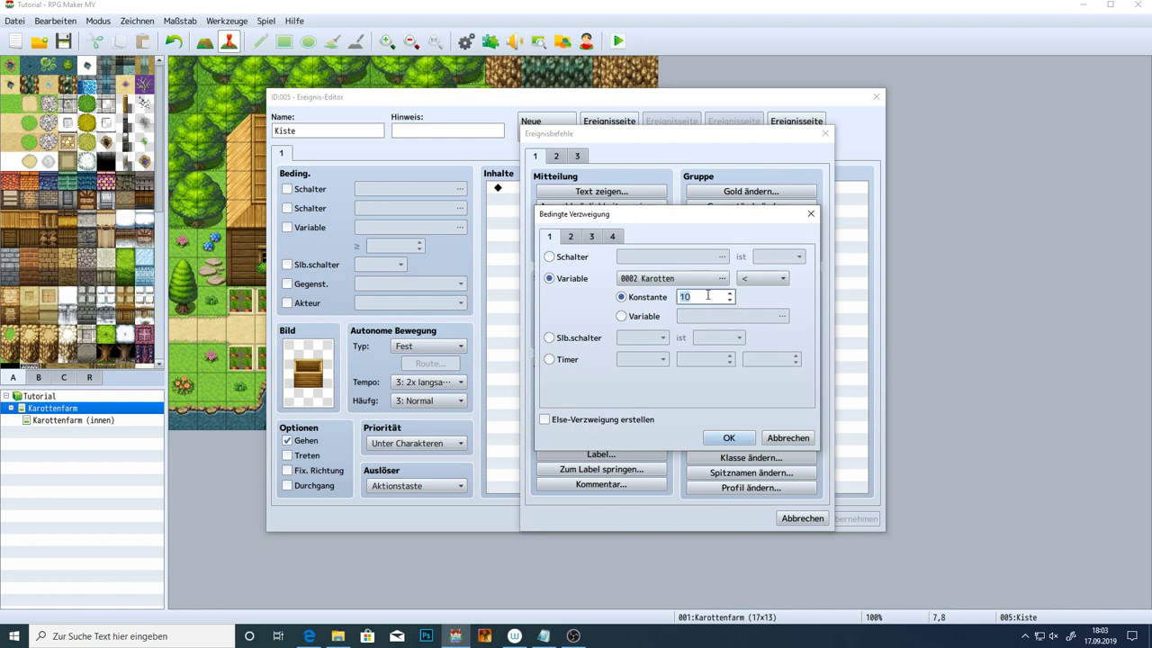
Try the equals comparison, return to less than, and insert the branch with an Else branch
click(762, 279)
click(752, 296)
click(752, 280)
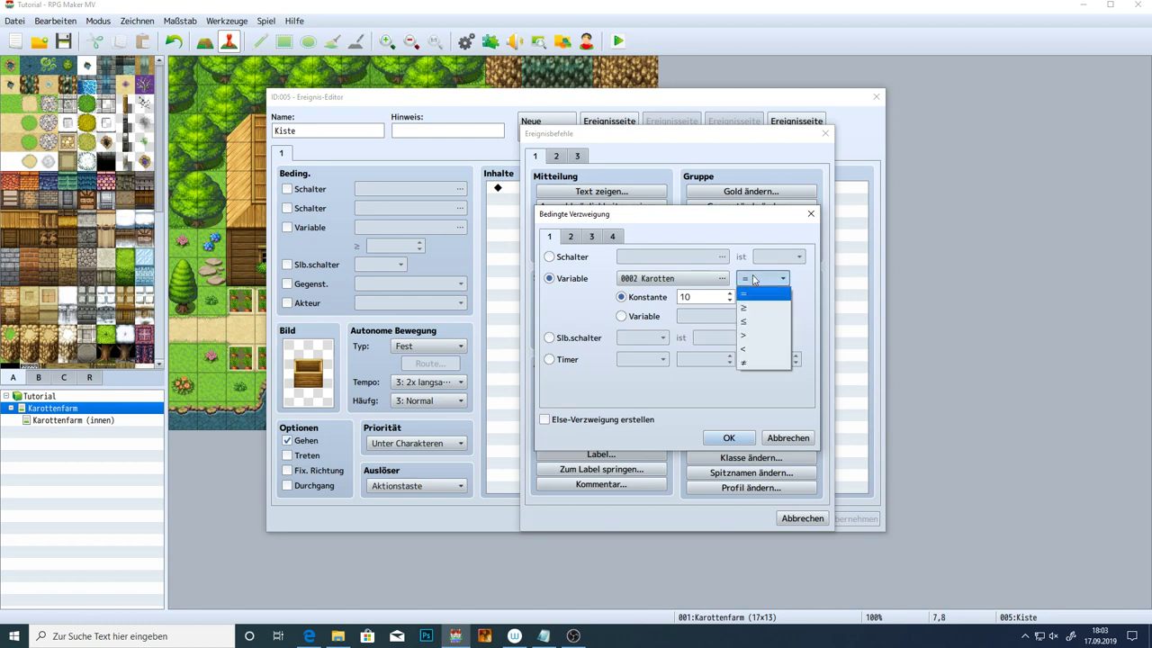
click(750, 349)
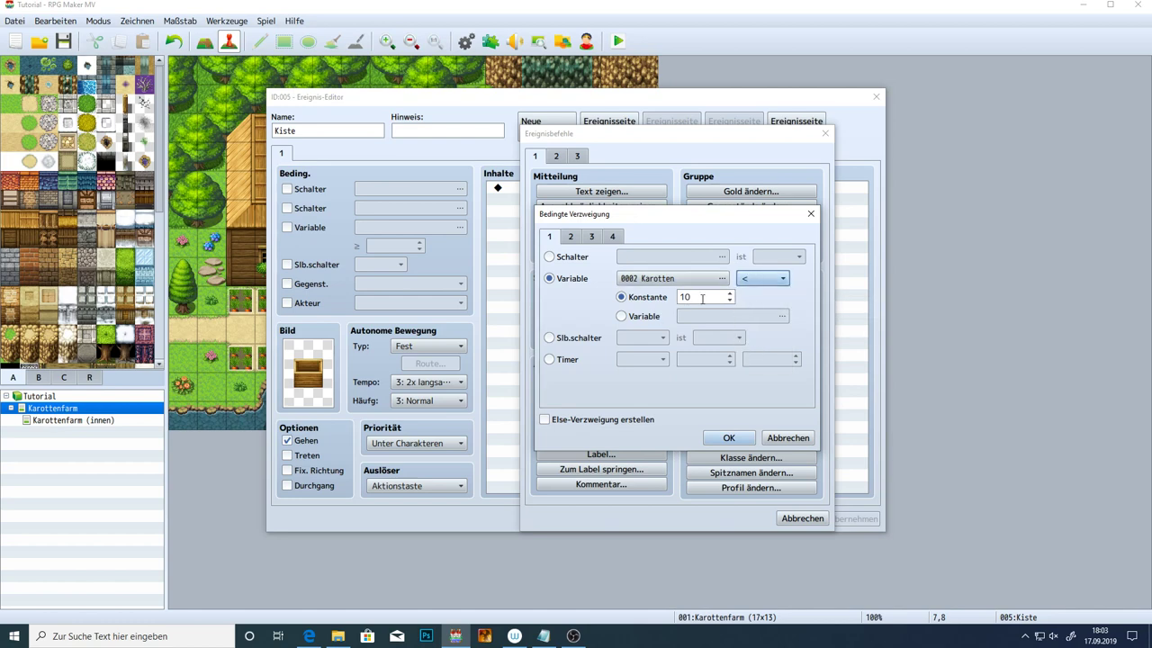
click(545, 420)
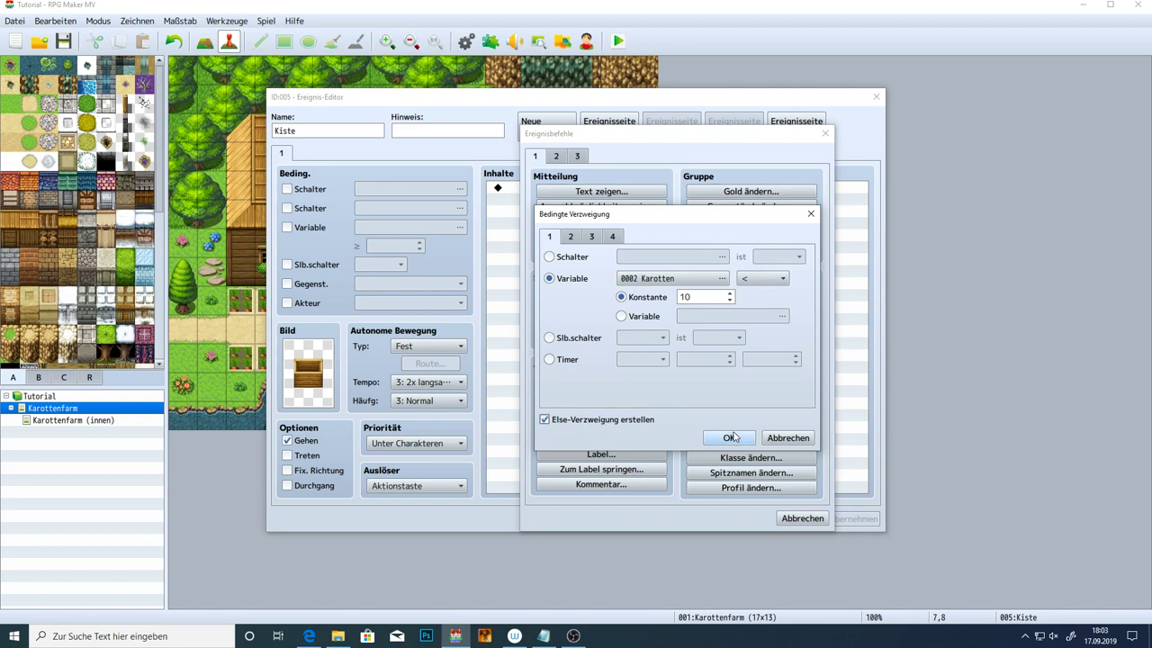
click(729, 437)
Add the message "Eine leere Kiste." to the branch for fewer than 10 Karotten and confirm the Kiste event
click(523, 200)
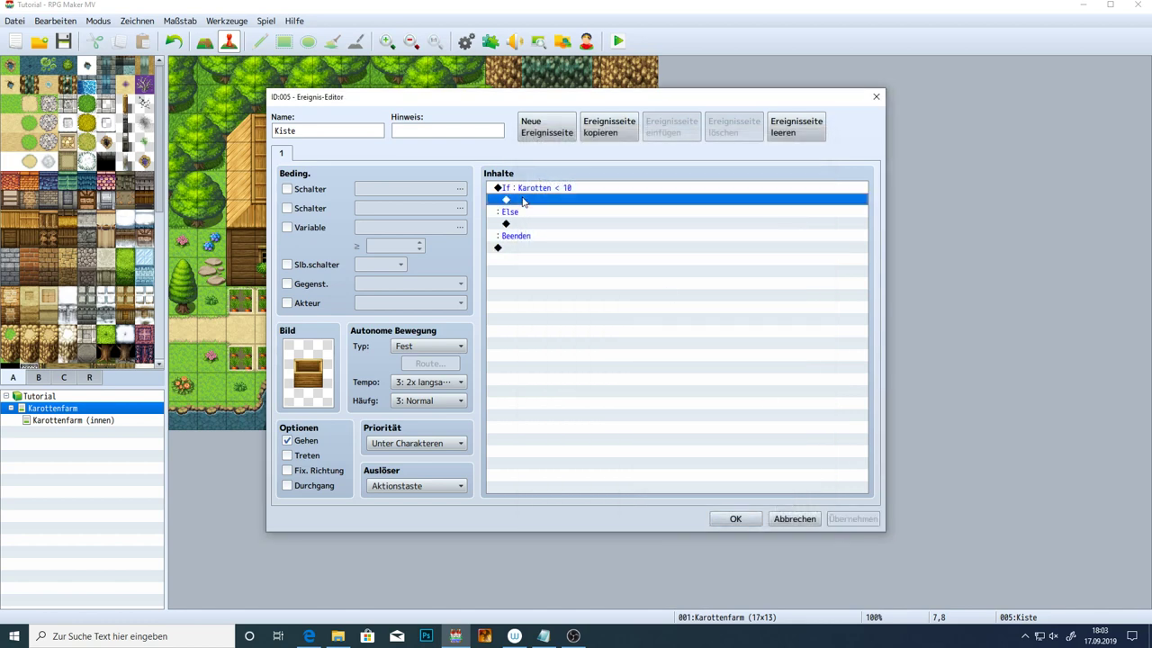
click(523, 225)
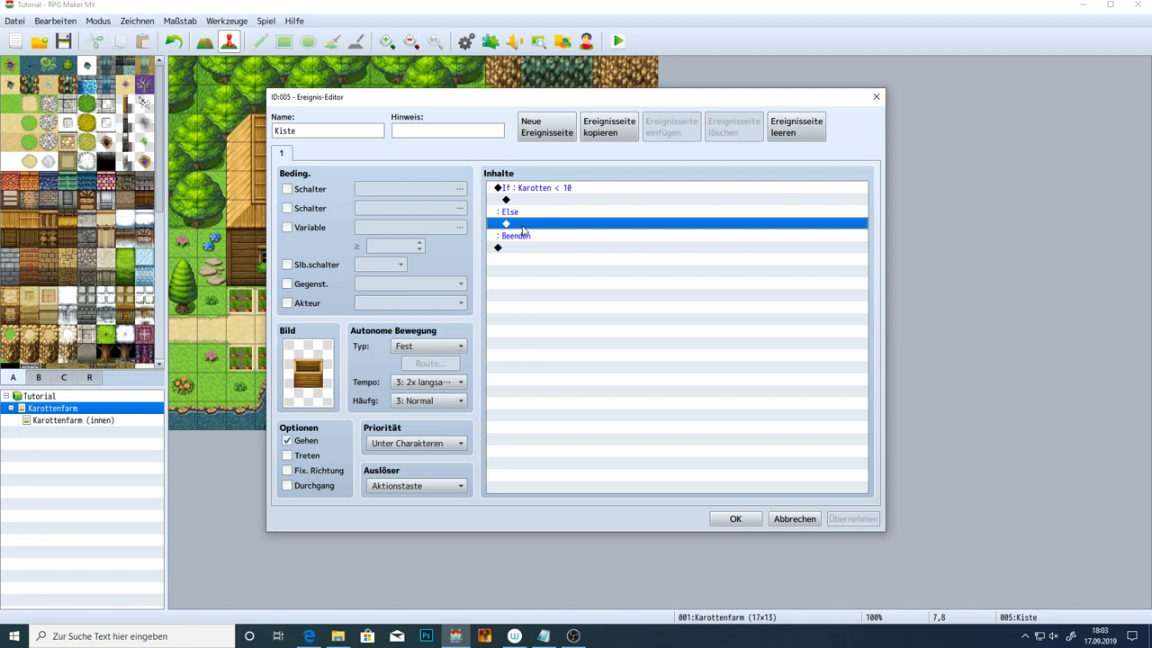
click(532, 199)
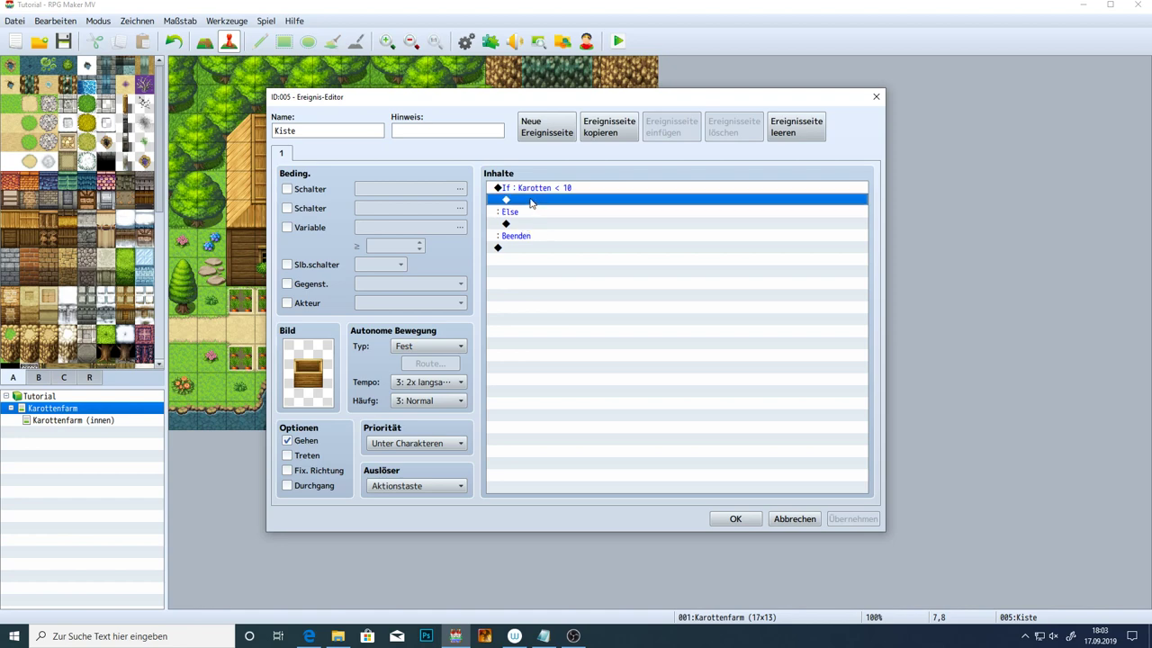
double_click(533, 201)
click(601, 191)
text(Eine leere Kiste.)
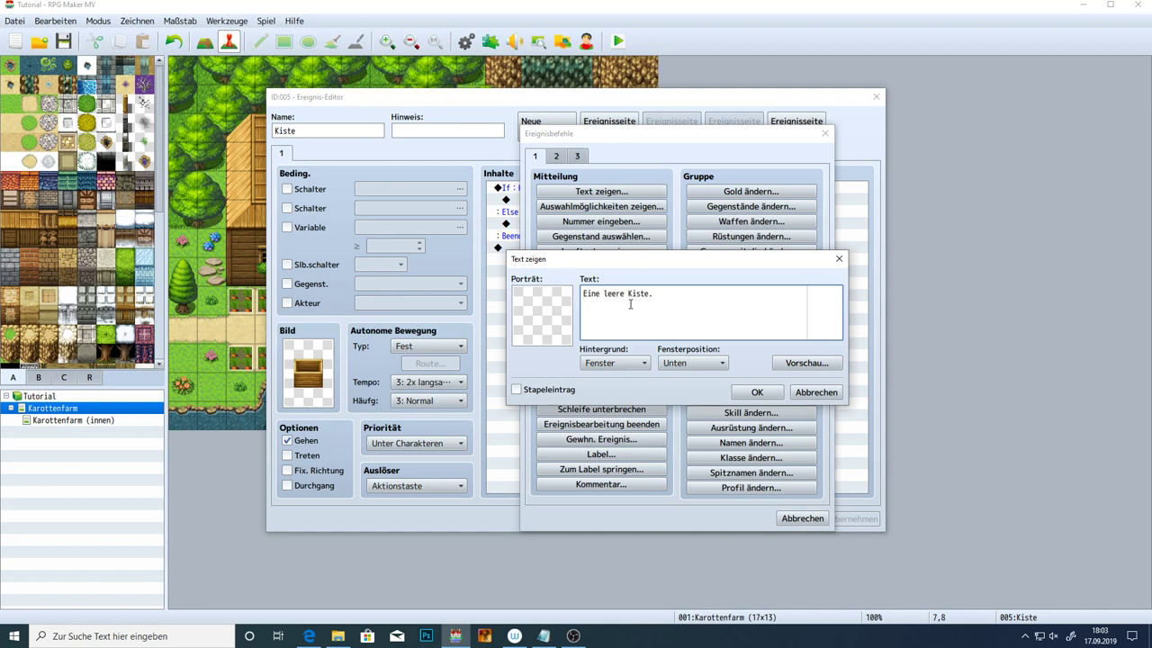
click(757, 392)
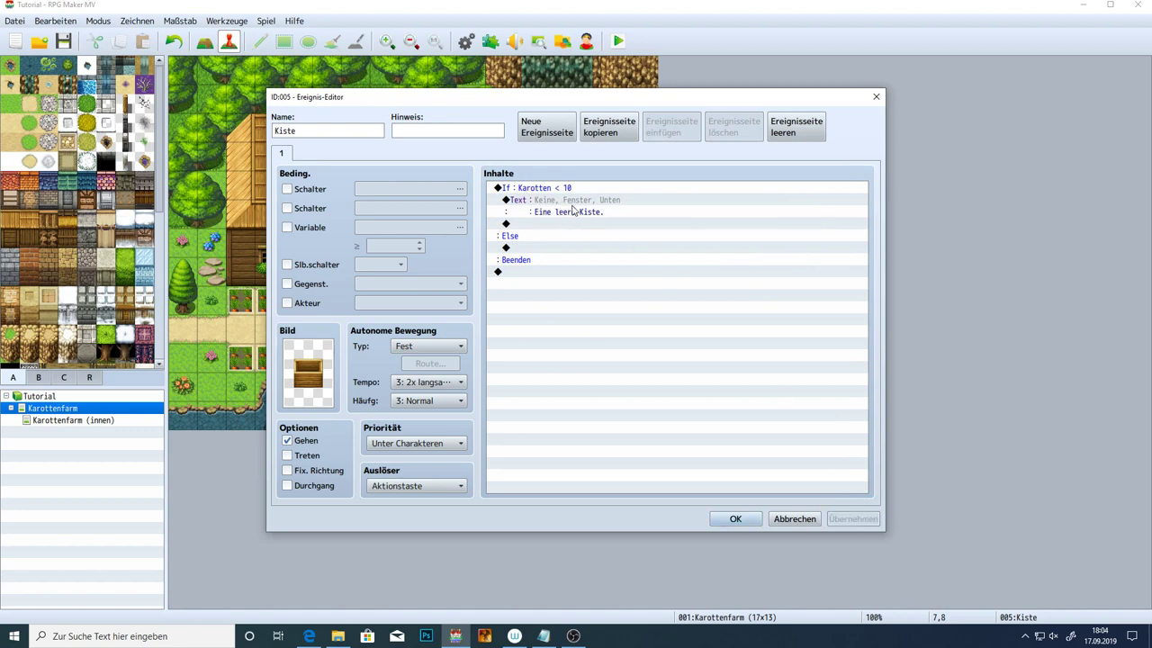
click(548, 248)
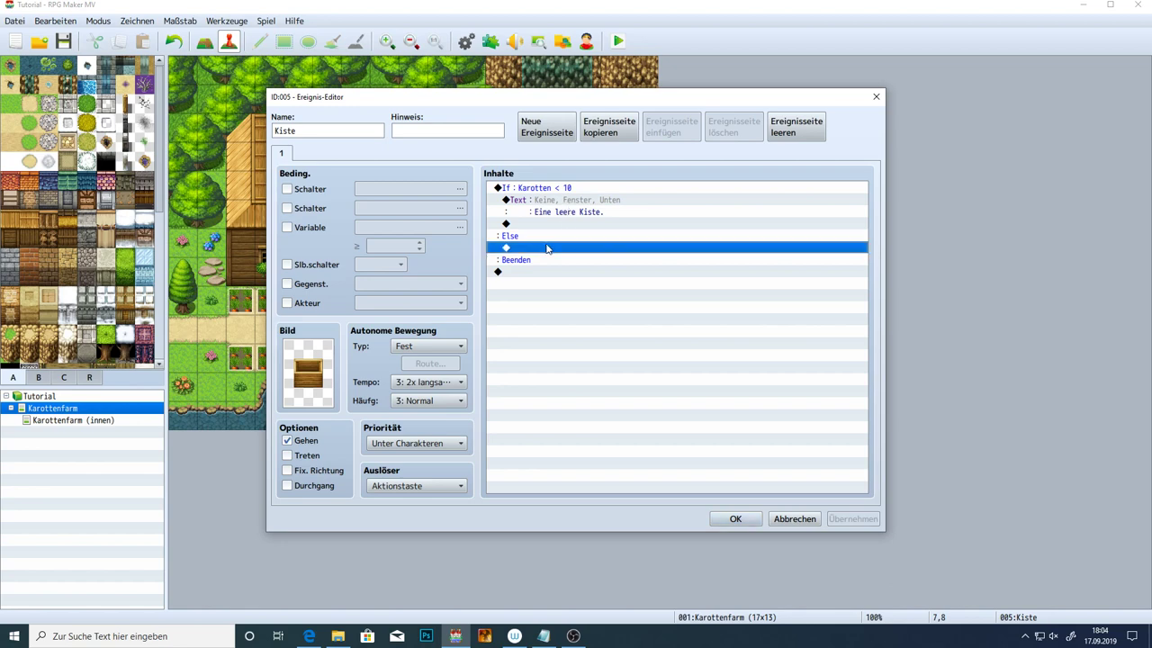
click(735, 518)
Copy the harvest count message from the Karotten event into the Else branch of the Kiste event
double_click(367, 301)
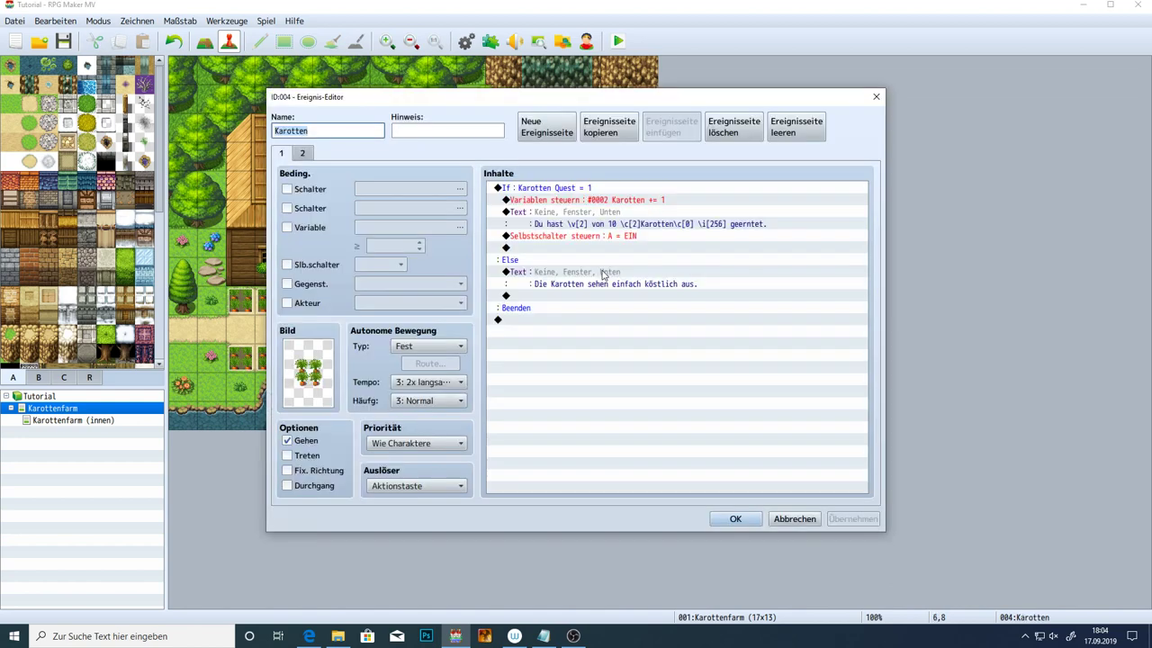
click(587, 218)
click(729, 518)
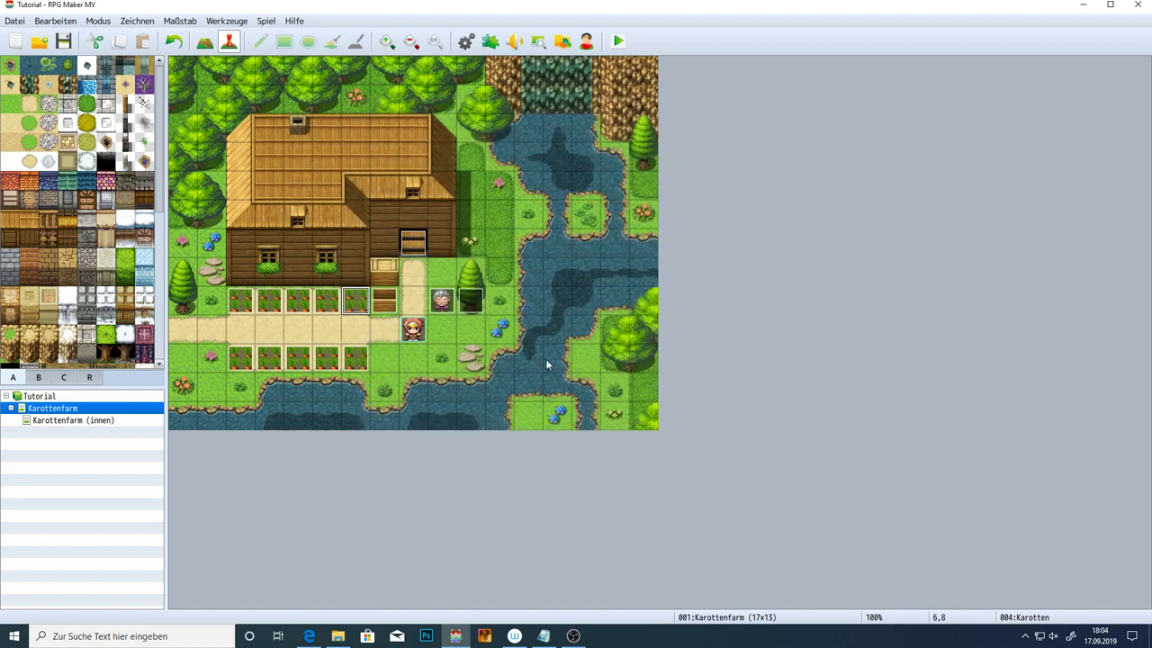
double_click(369, 301)
click(540, 248)
key(ctrl+v)
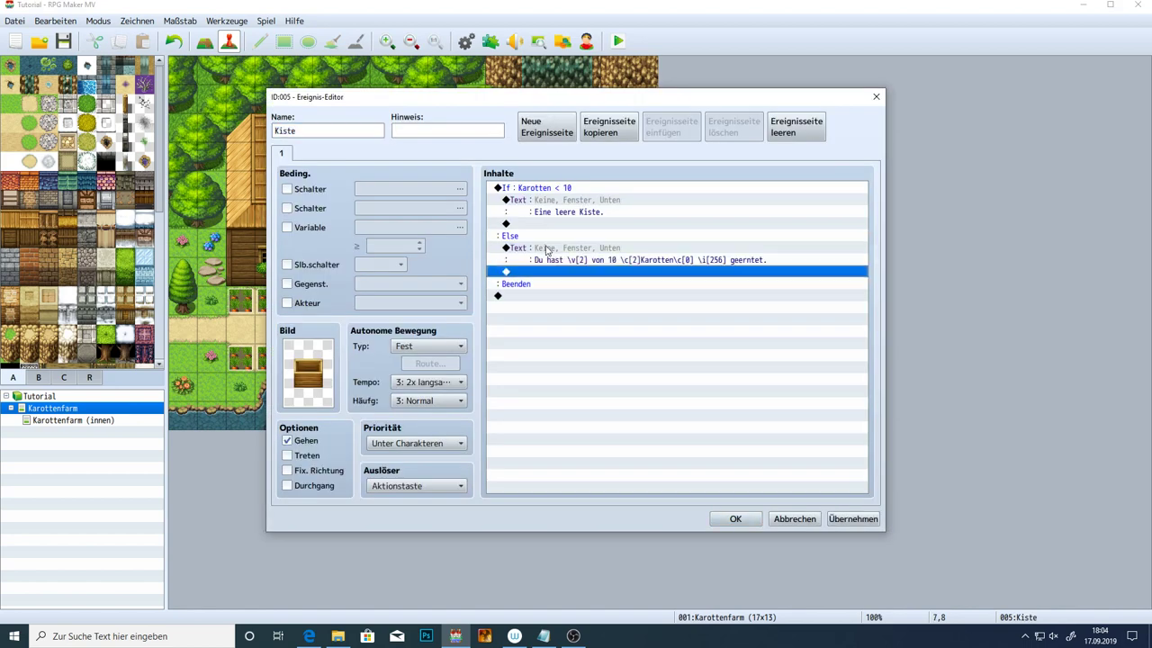
Try rewording the copied message to "Du hast die \c[2]Karotten\c[0] \i[256] in die Kiste gelegt." and preview it
double_click(543, 250)
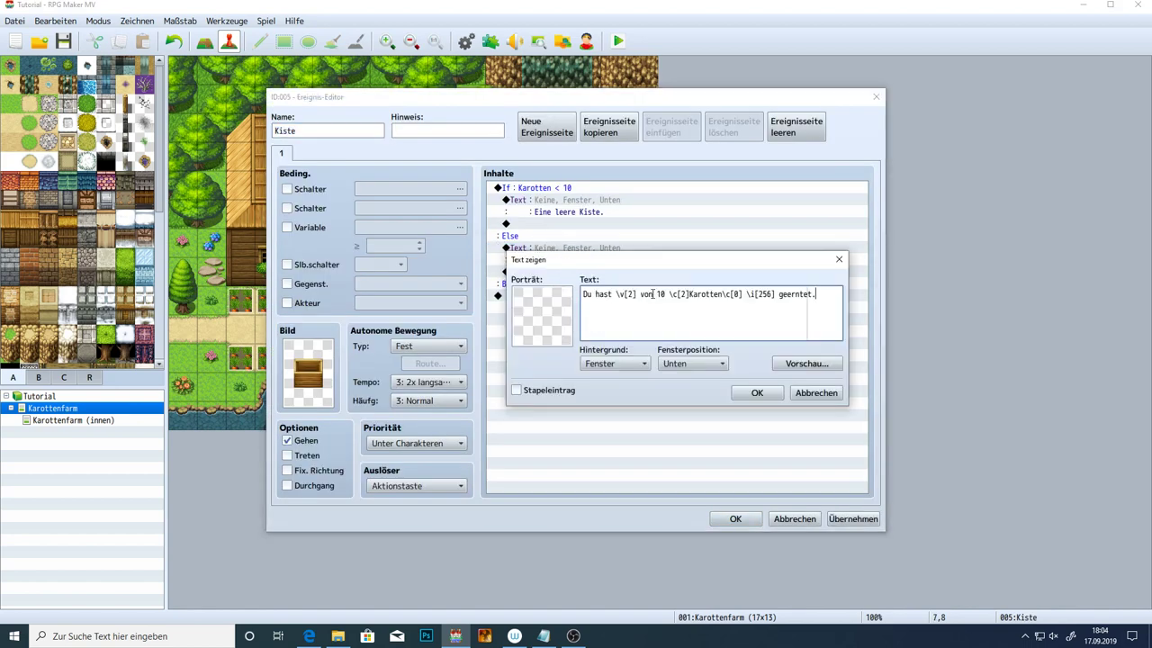
drag(667, 294, 619, 297)
text(die)
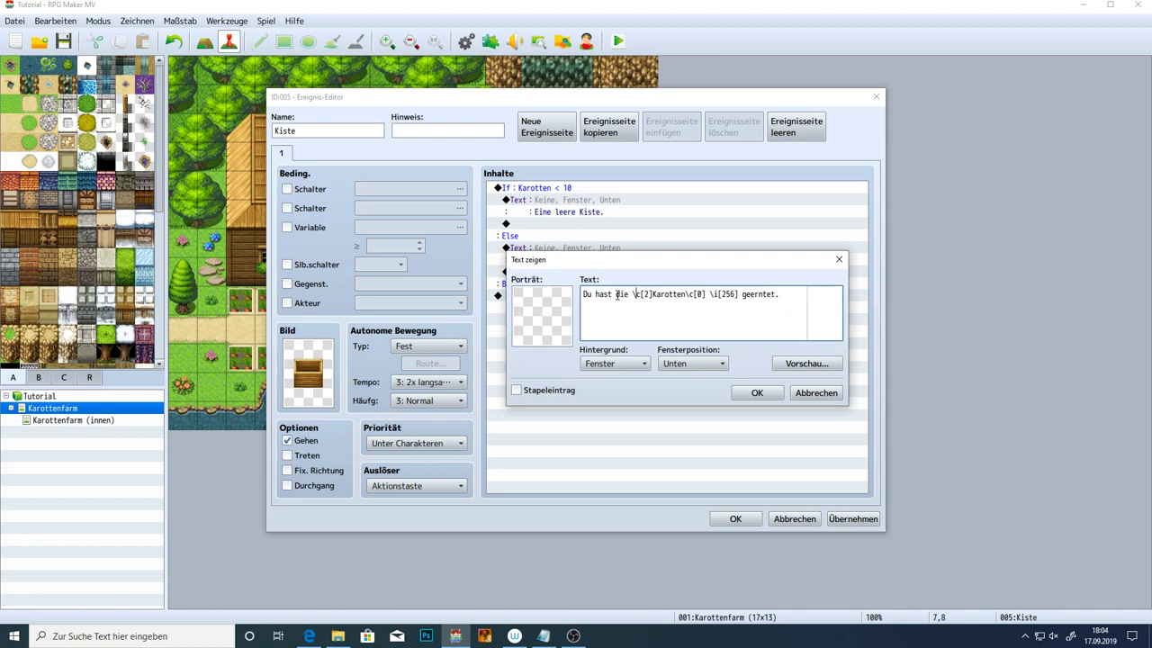
key(Delete)
key(Delete)
key(Delete)
key(Delete)
key(Delete)
key(Delete)
text(in die Kiste gelegt)
click(807, 363)
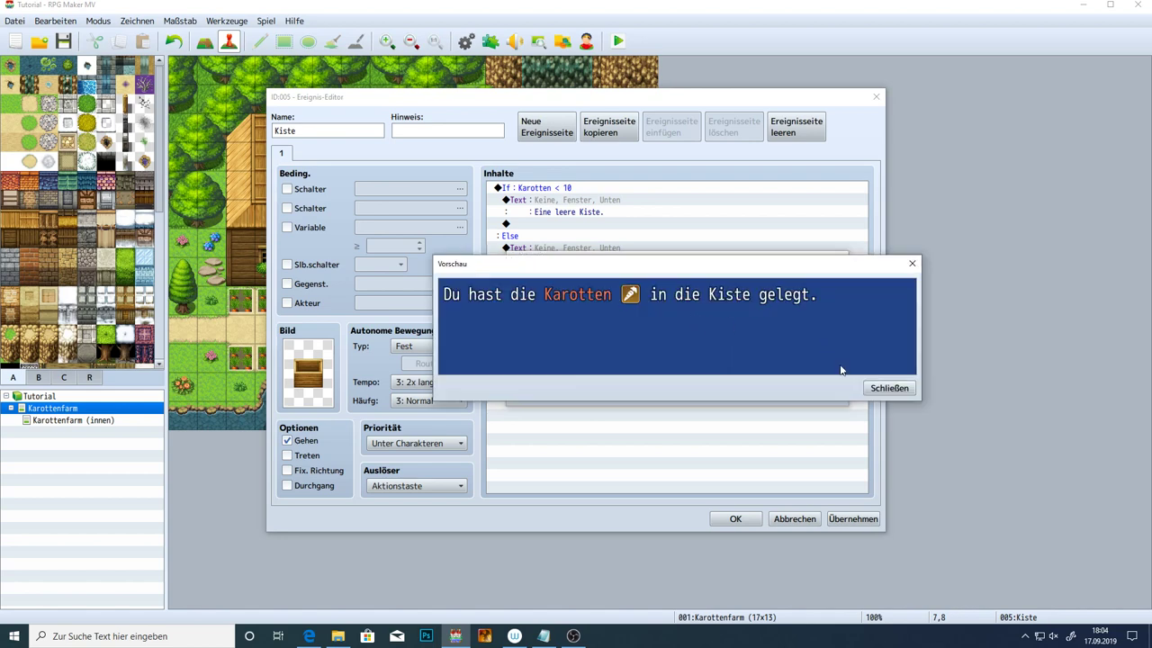
click(889, 388)
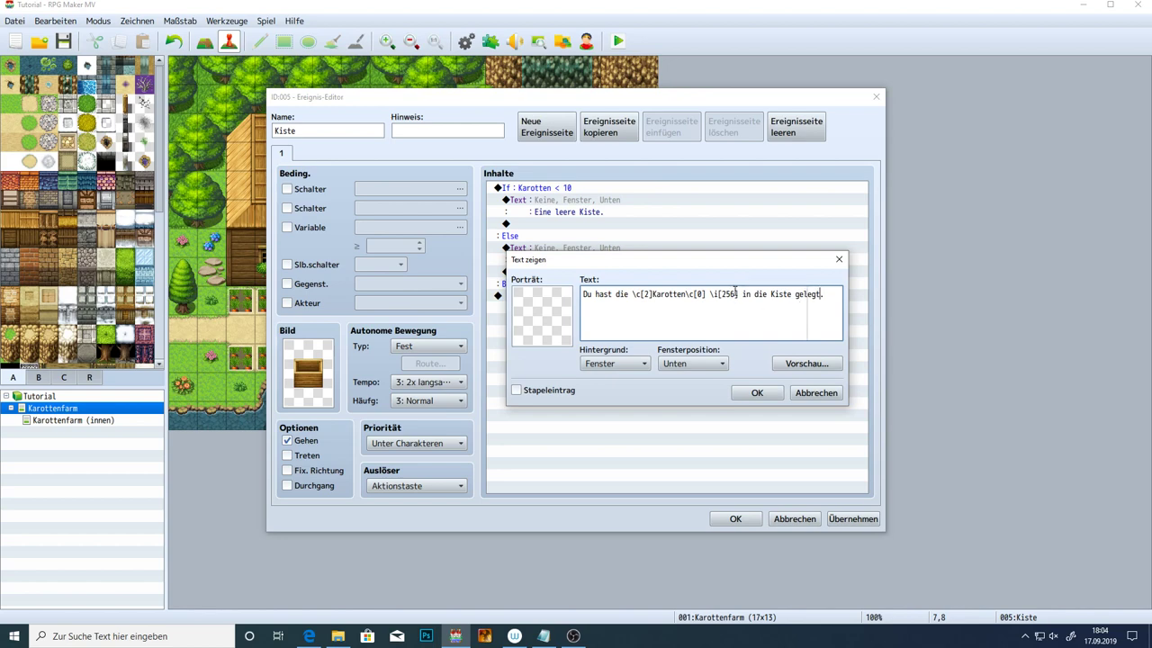
Try the message without its colour and icon codes, and discard the edit
drag(738, 293, 635, 294)
key(BackSpace)
key(BackSpace)
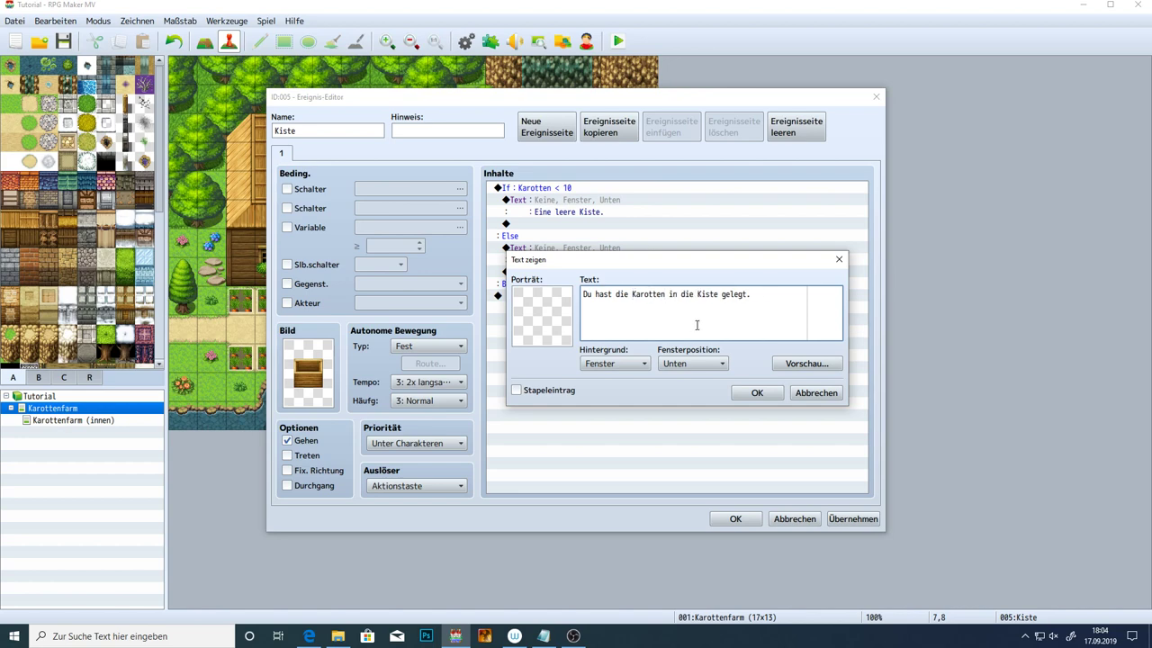
click(819, 392)
Reword the Else branch message to "Du hast die \c[2]Karotten\c[0] \i[256] in die Kiste gelegt."
double_click(642, 273)
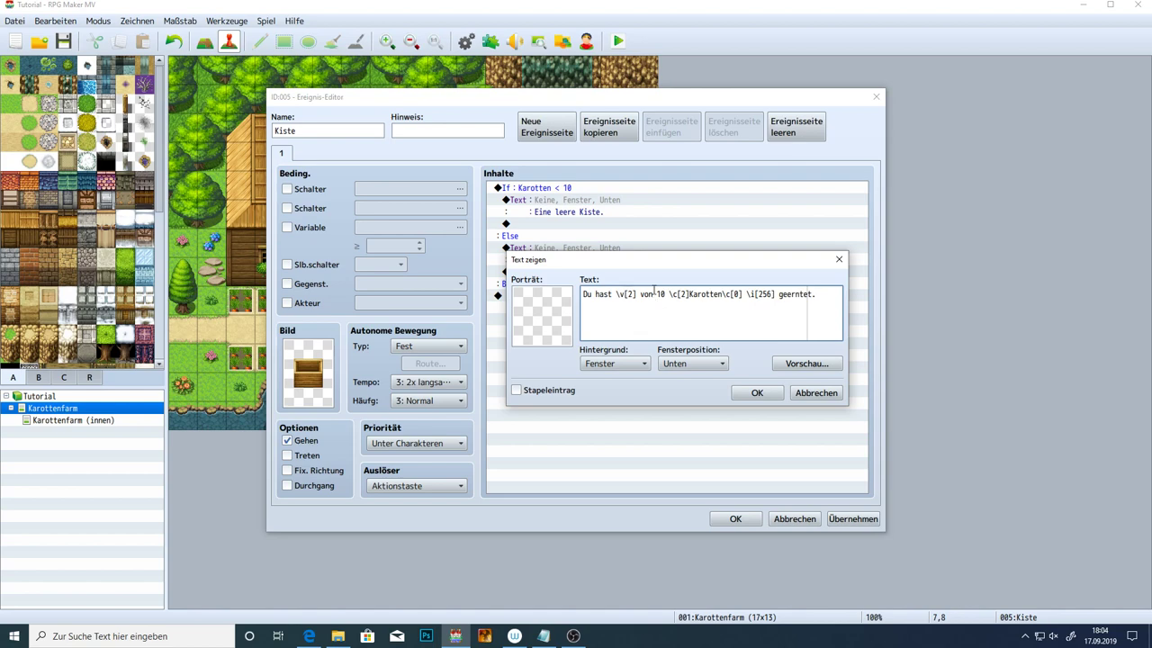
drag(666, 294, 615, 294)
key(BackSpace)
text(die)
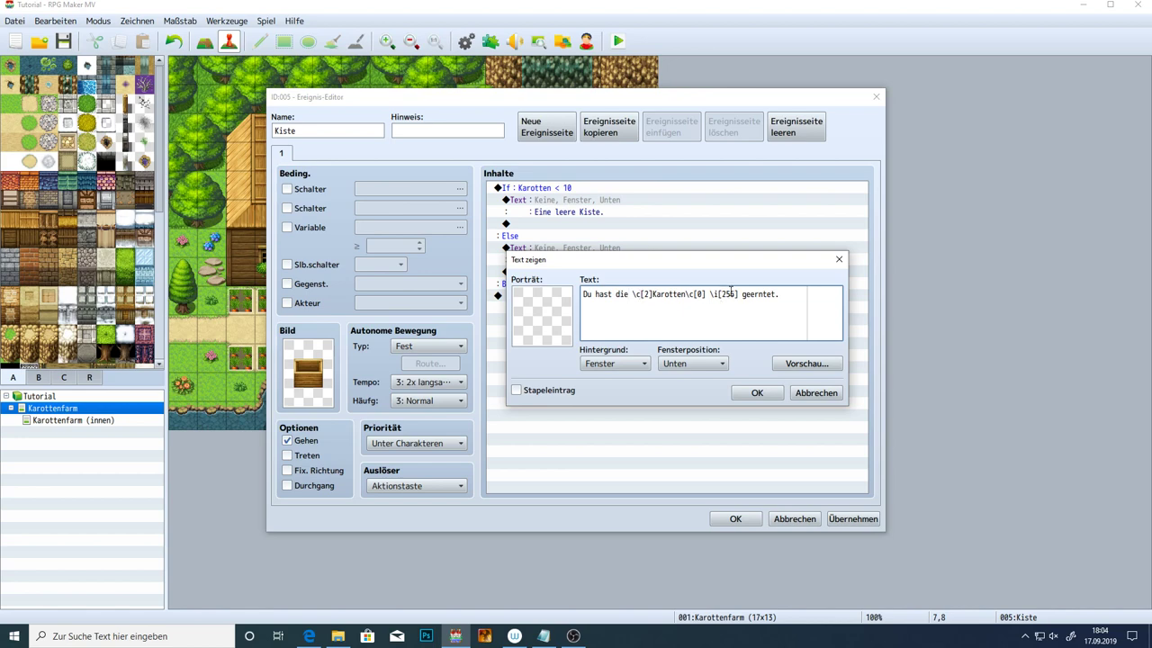
drag(743, 294, 778, 295)
text(in die Kiste geleg)
Preview the reworded crate message and confirm it
key(alt+v)
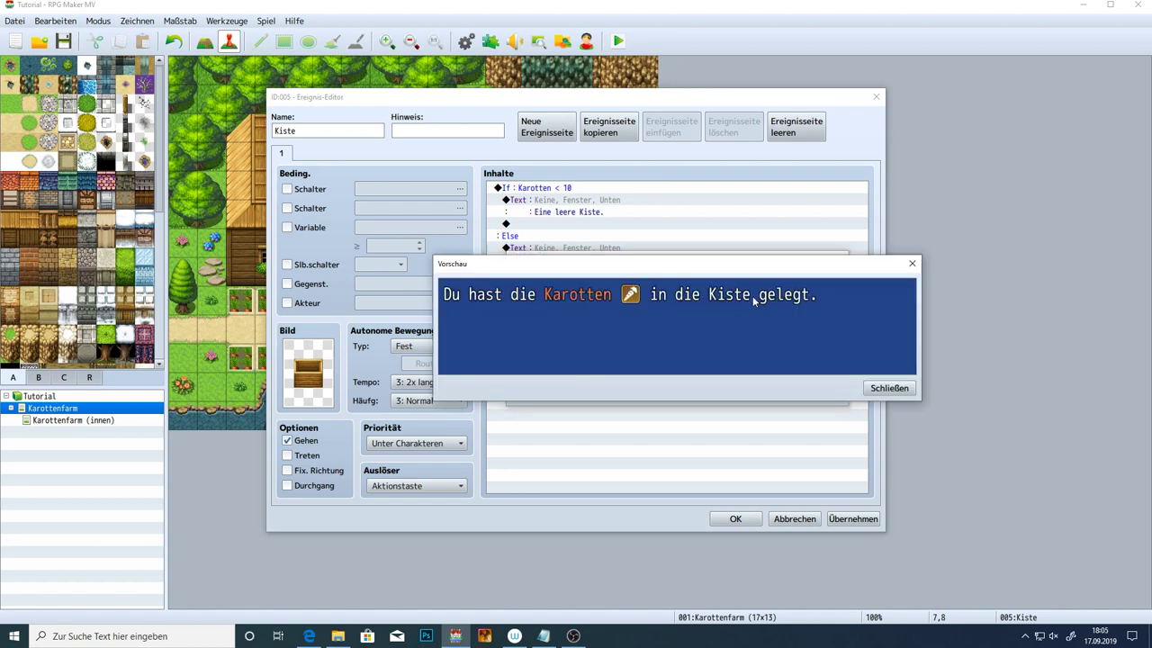
click(894, 385)
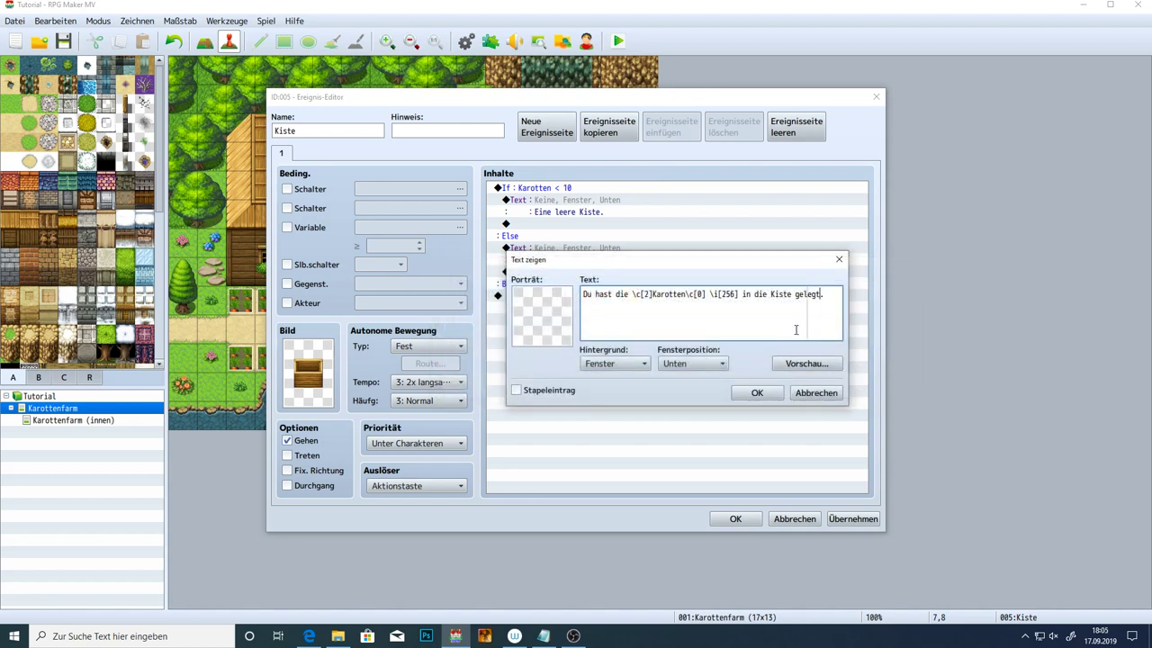
click(837, 294)
drag(735, 294, 714, 294)
key(alt+v)
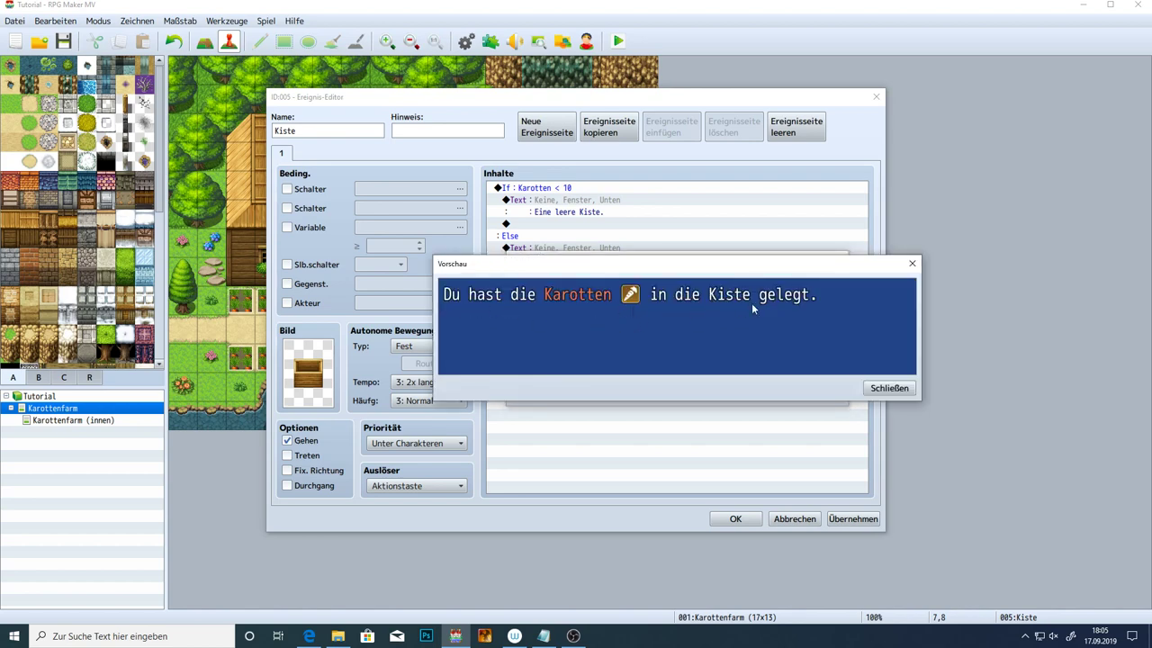
click(891, 388)
click(758, 392)
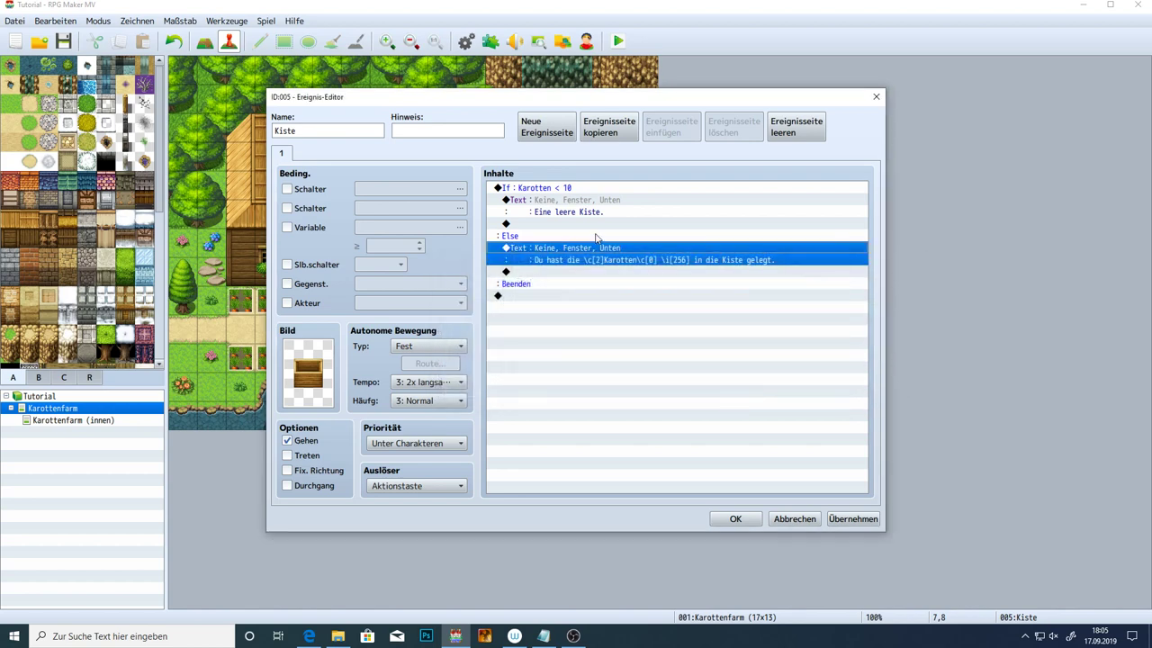
Below the Else branch message, set variable 0001 Karotten Quest to the constant 2 and apply the event changes
click(532, 272)
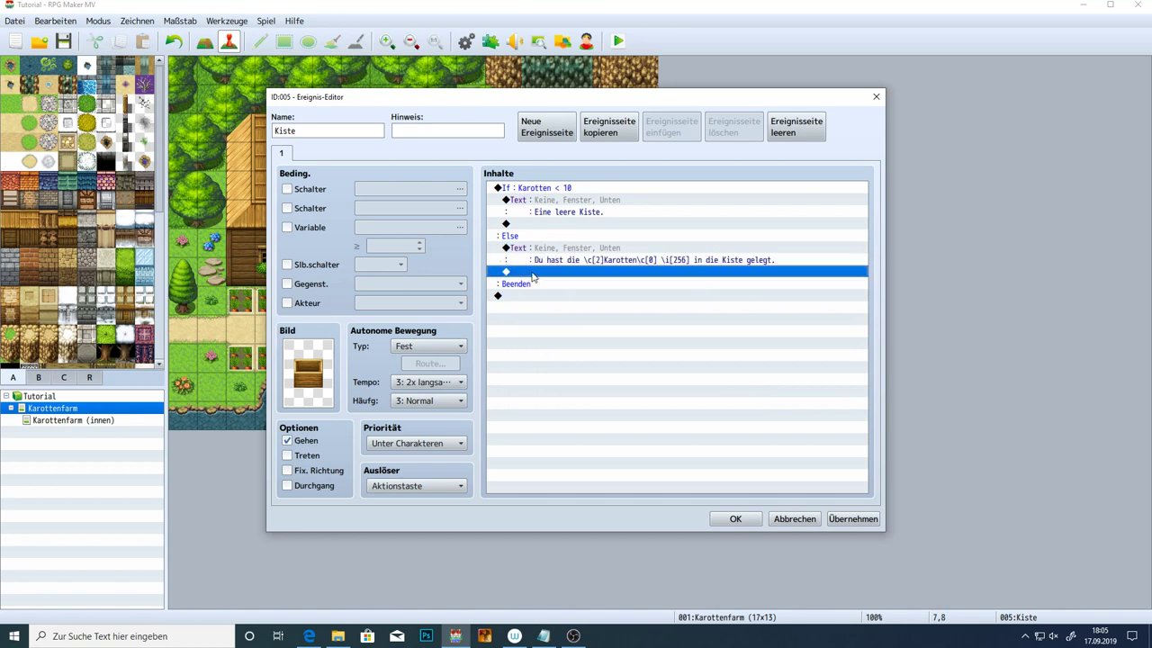
double_click(581, 277)
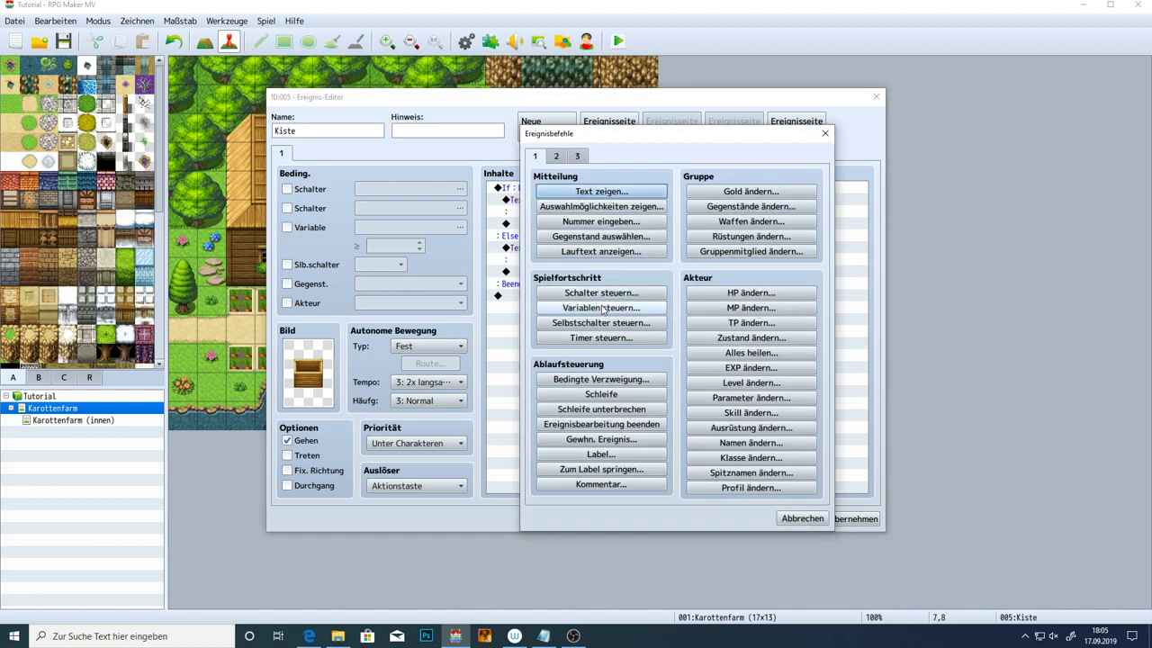
click(603, 309)
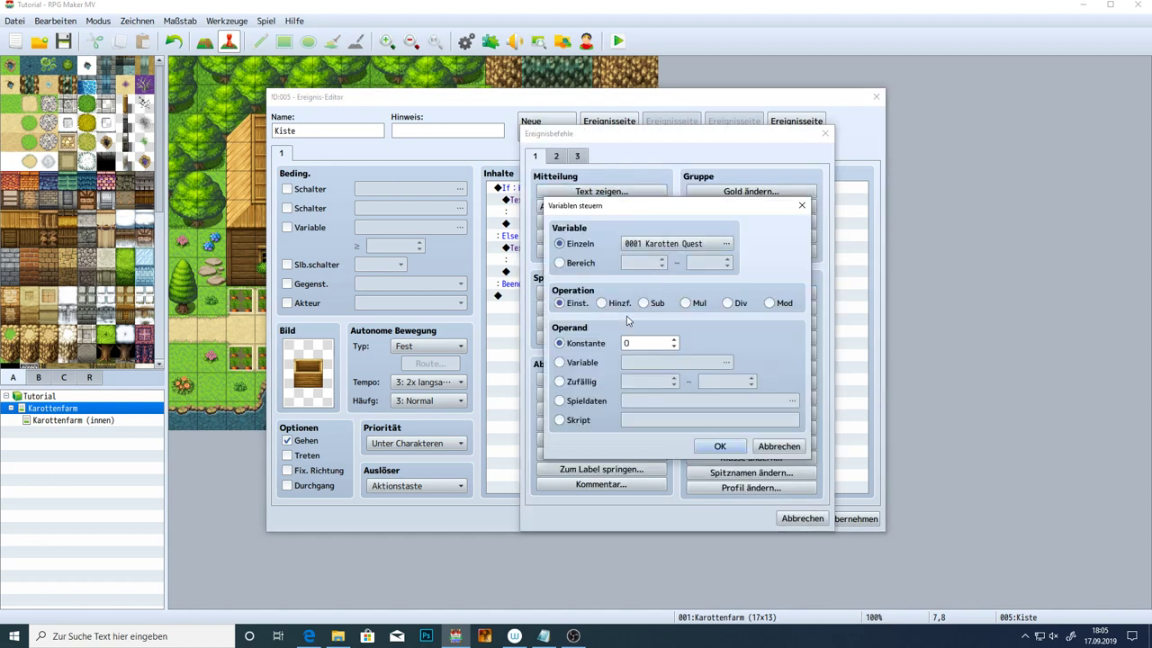
click(641, 343)
click(720, 447)
click(855, 520)
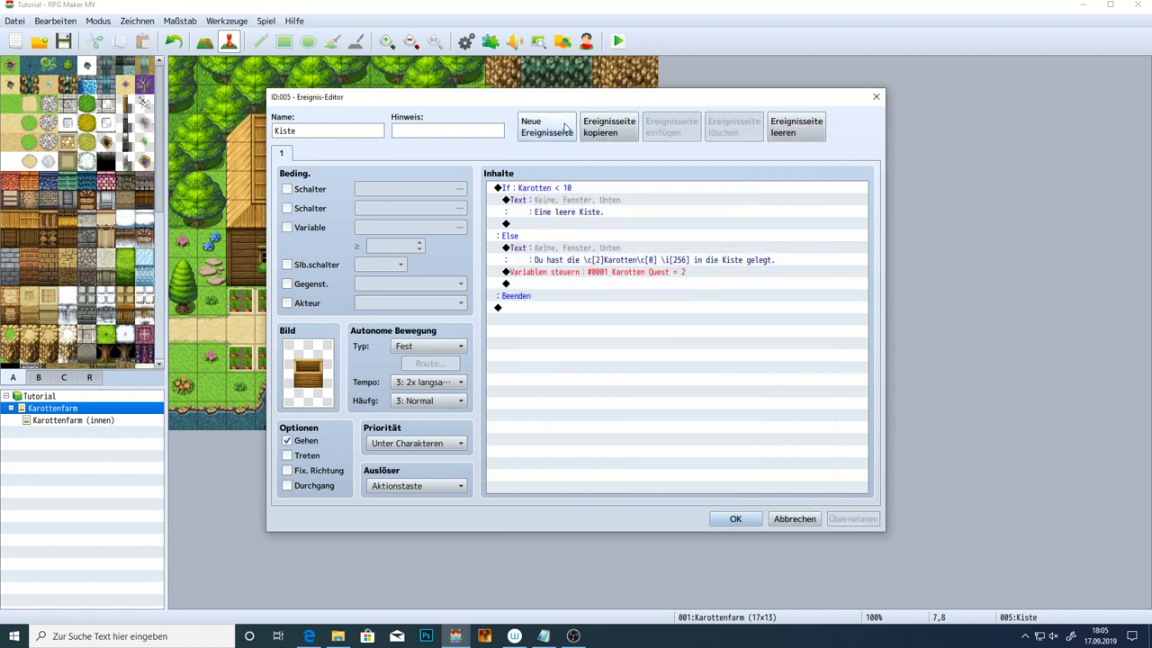
Add a second page to the Kiste event and give it the carrot-filled crate image from Kachelset B
click(564, 127)
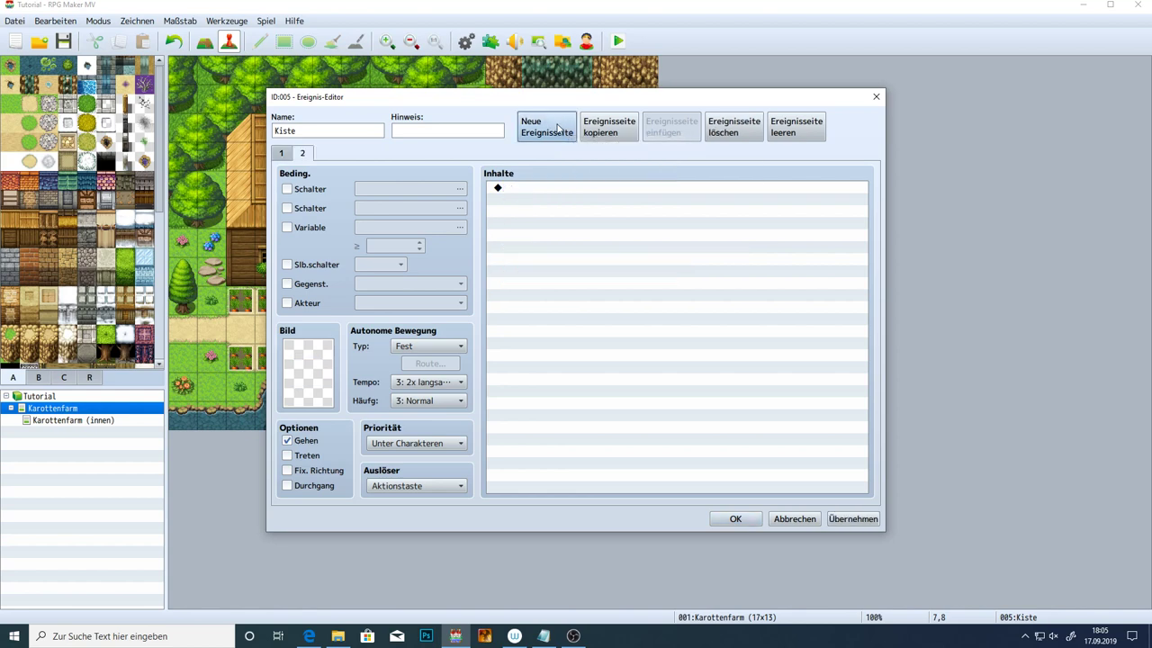
double_click(316, 370)
scroll(456, 291, down, 4)
click(401, 427)
click(416, 412)
click(585, 411)
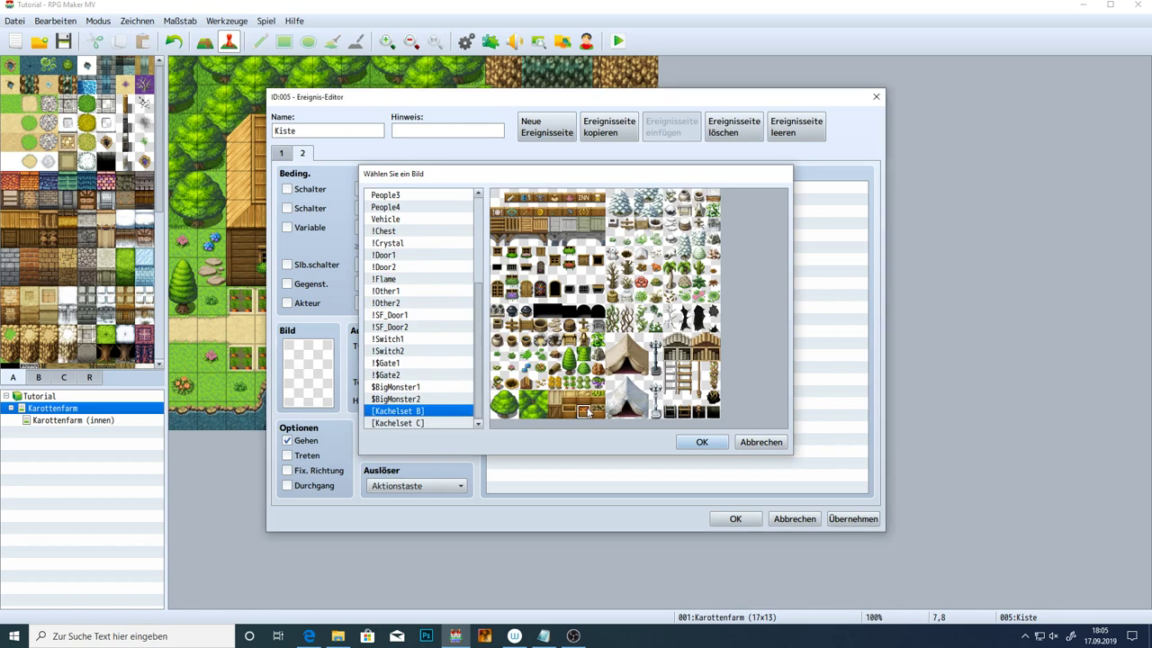
double_click(585, 412)
Make the second Kiste page require variable 0001 Karotten Quest ≥ 2 and confirm the event
click(300, 227)
double_click(393, 245)
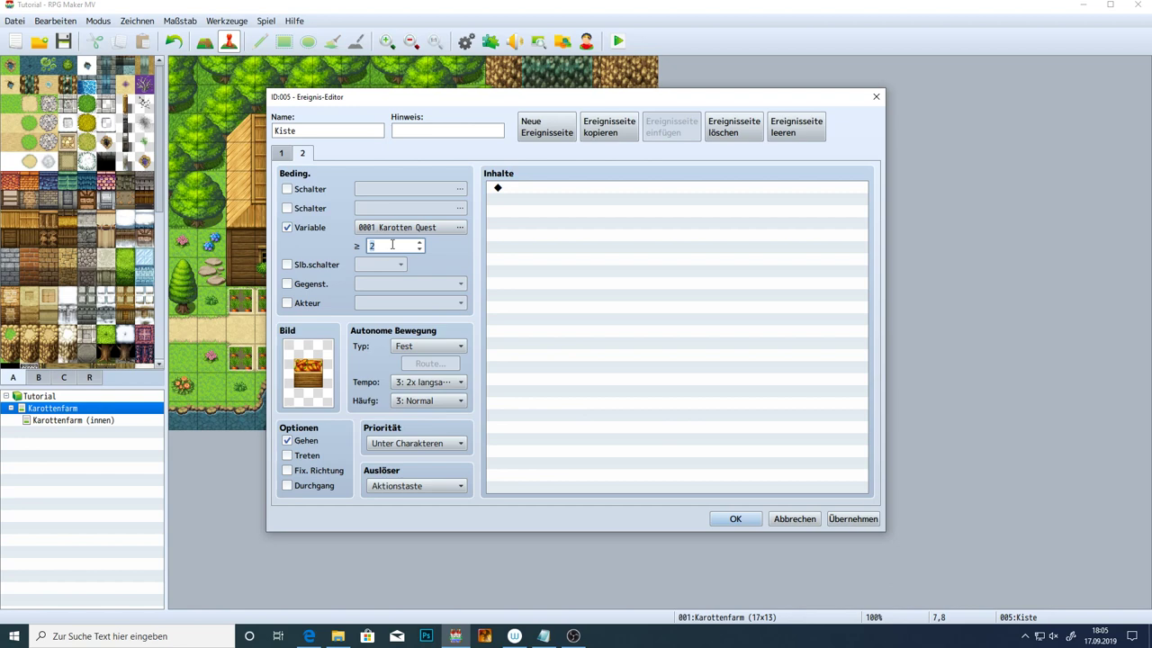
click(282, 154)
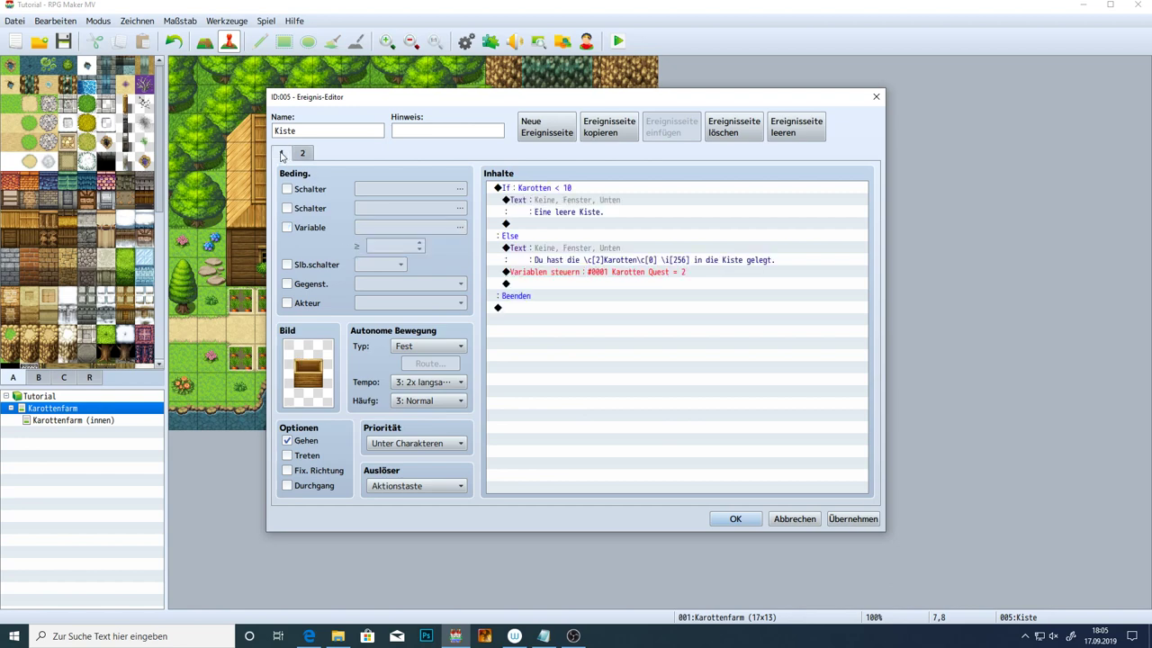
click(739, 520)
Duplicate page 4 of the Frau event as page 5, requiring Karotten Quest ≥ 2, and apply the changes
double_click(441, 299)
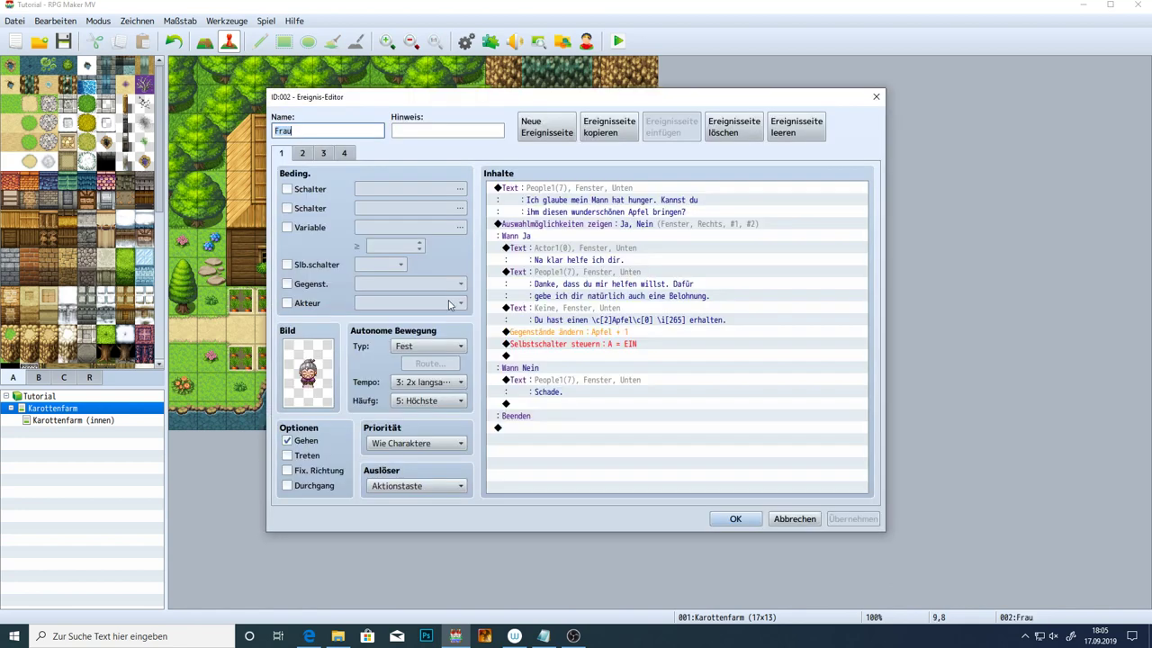
click(344, 153)
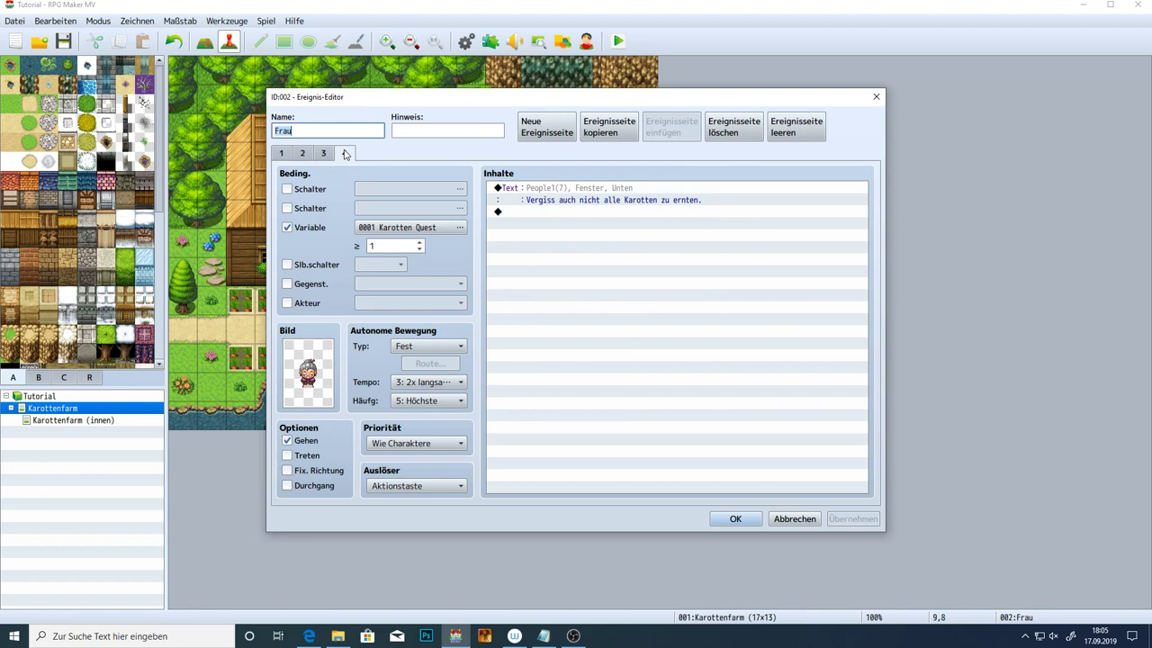
click(603, 131)
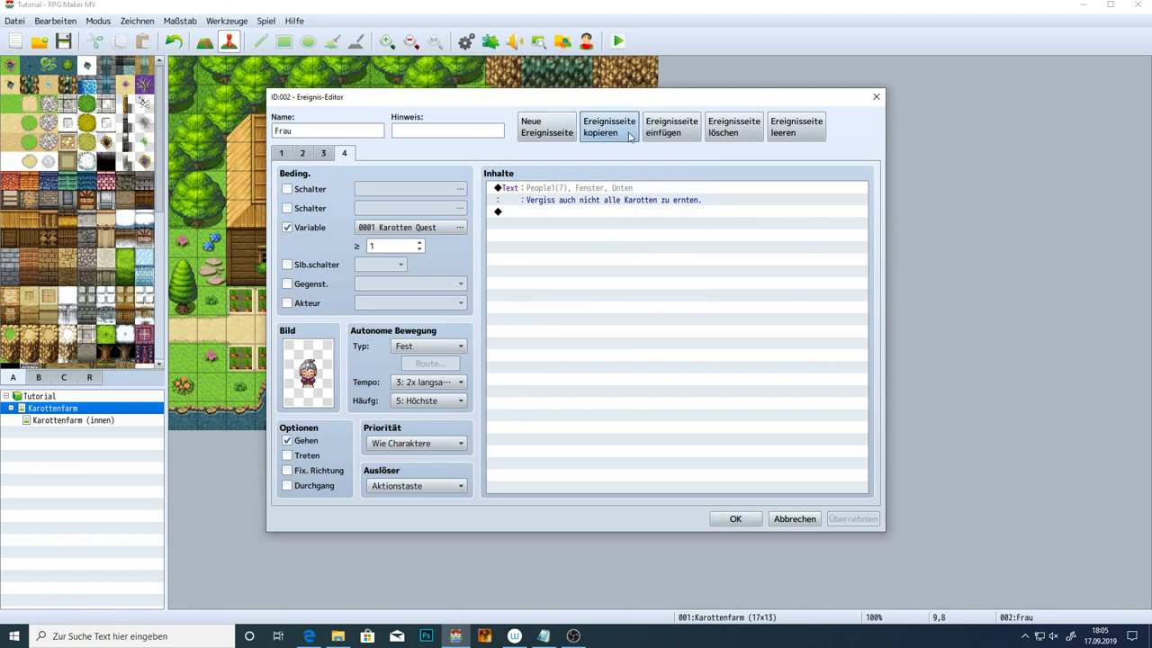
click(671, 131)
click(401, 247)
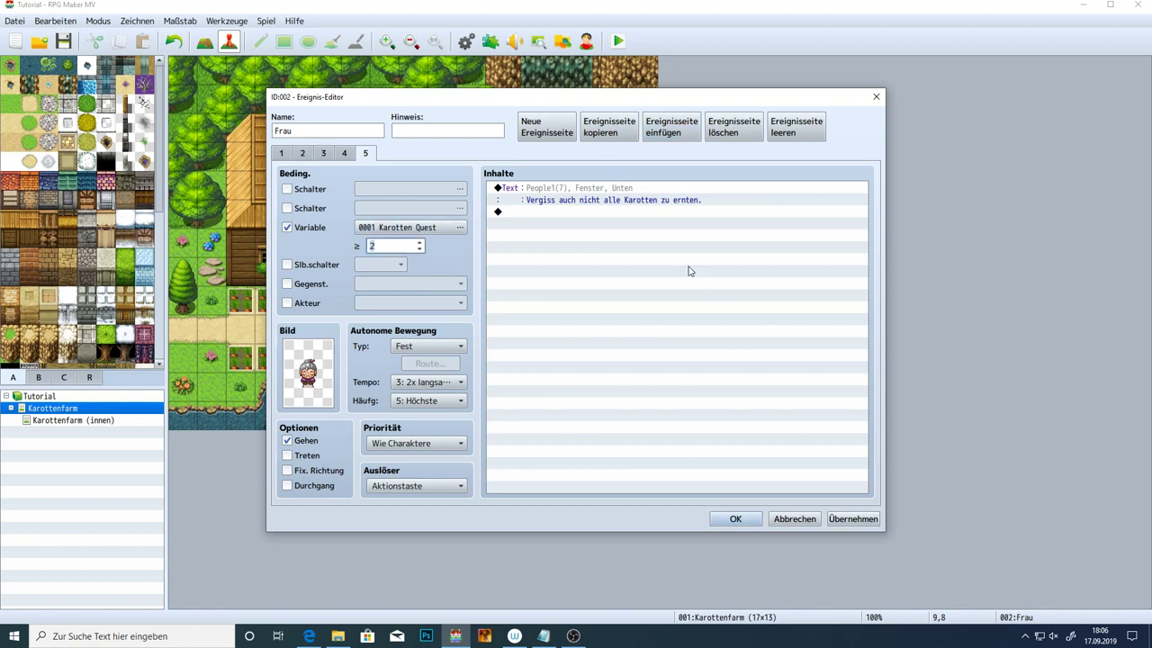
click(842, 519)
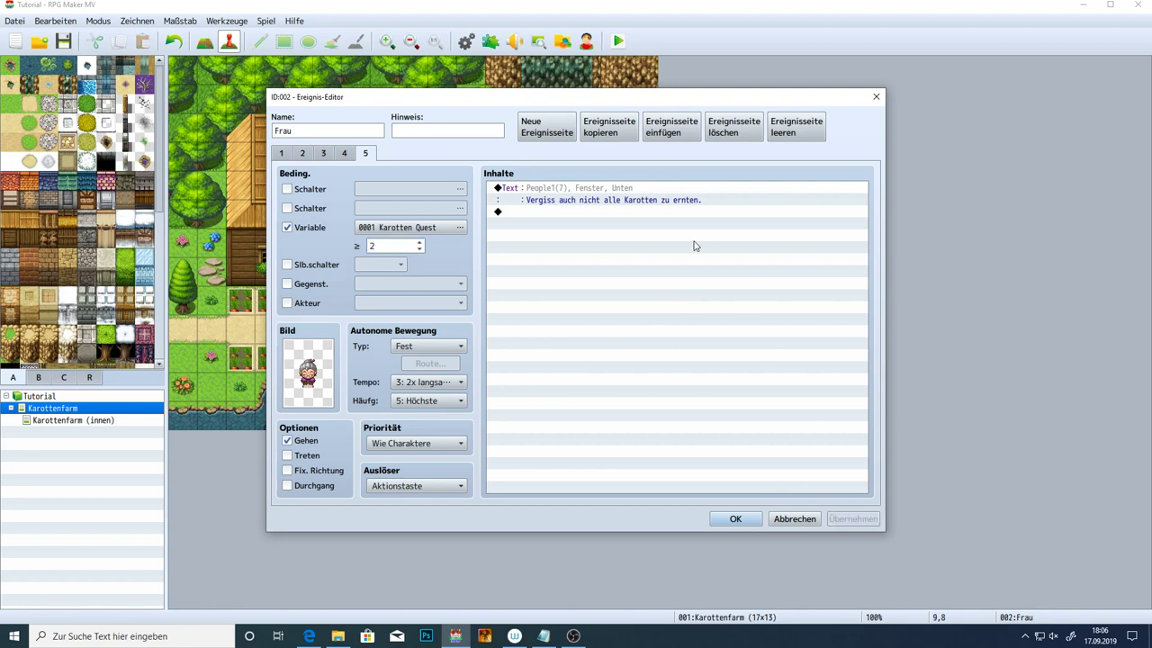
click(592, 191)
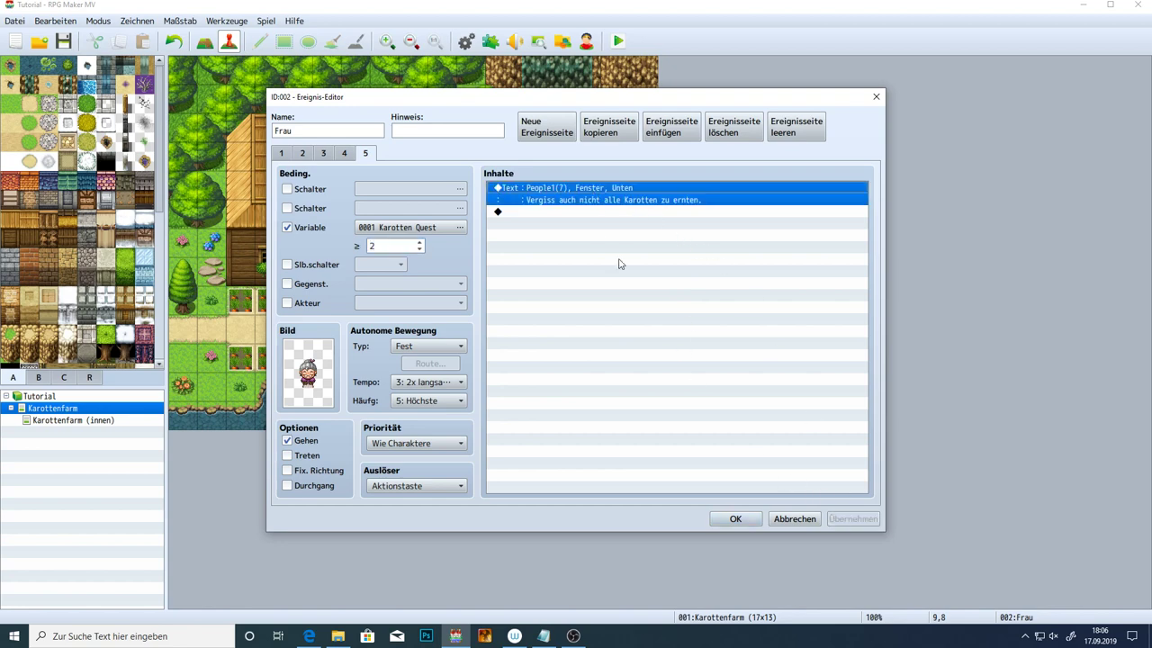
key(Return)
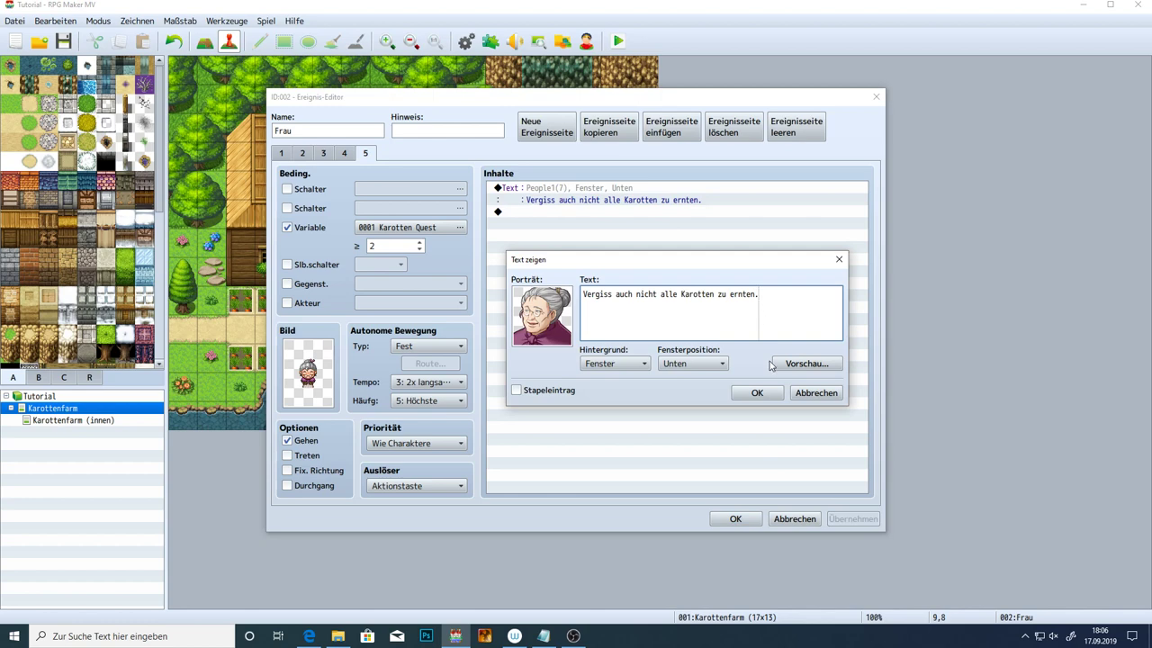
click(756, 393)
Extend the message on page 4 of the Frau event to "Vergiss auch nicht alle Karotten zu ernten und sie in die Kiste zu legen."
click(346, 155)
double_click(581, 200)
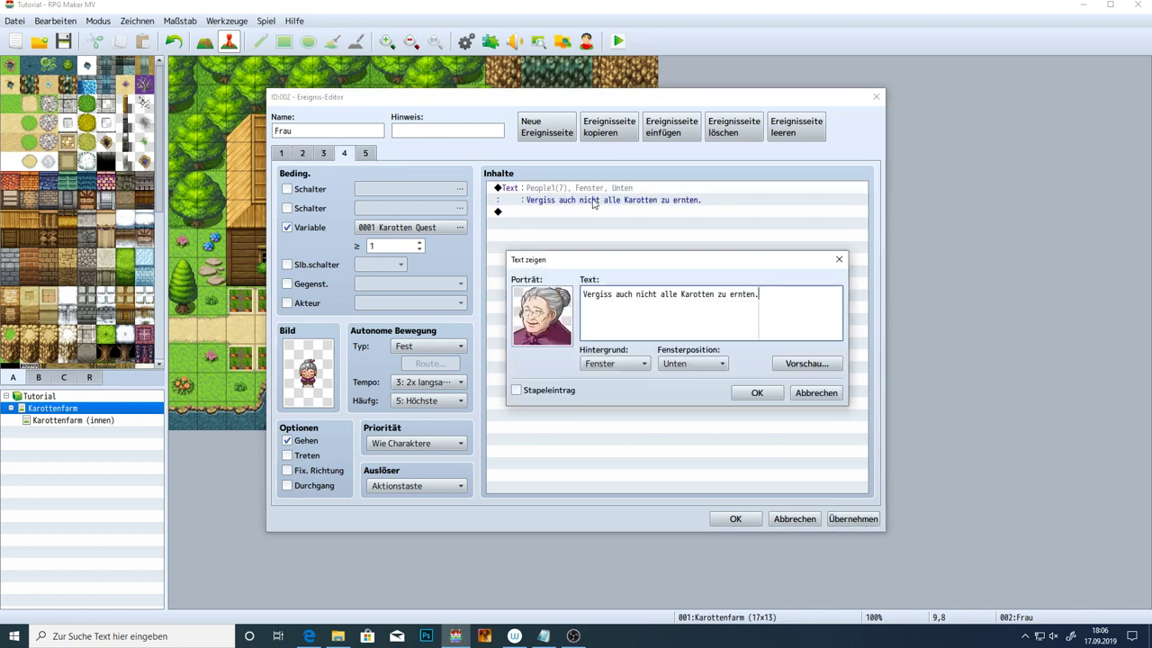
text(und sie in die Kiste zu legen.)
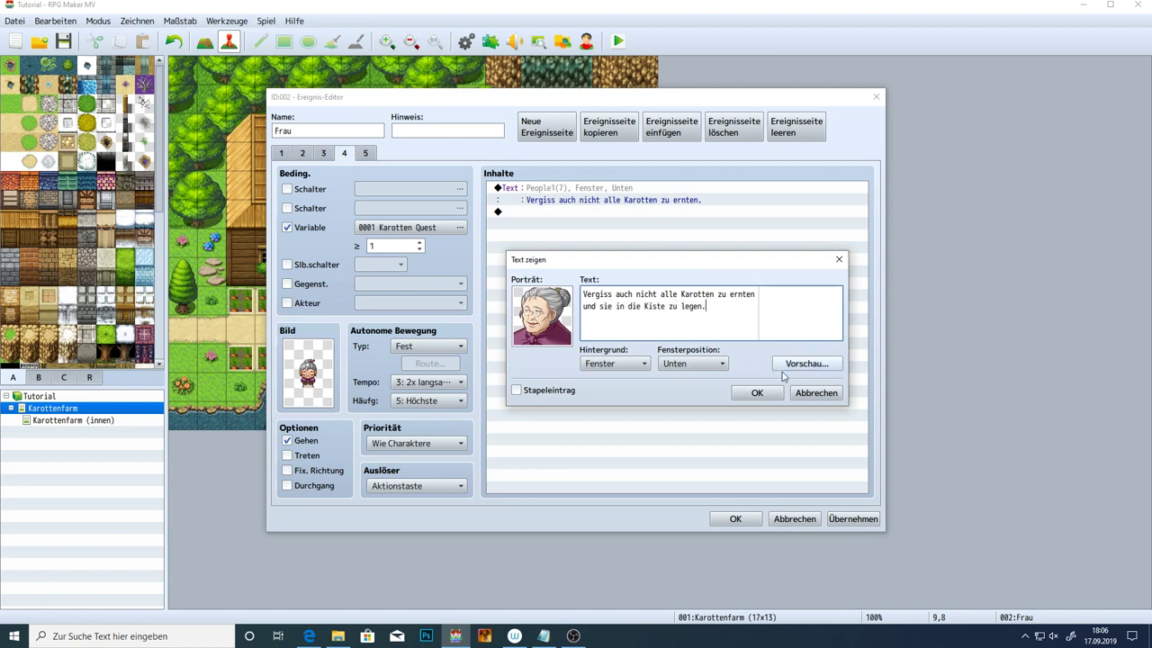
click(761, 394)
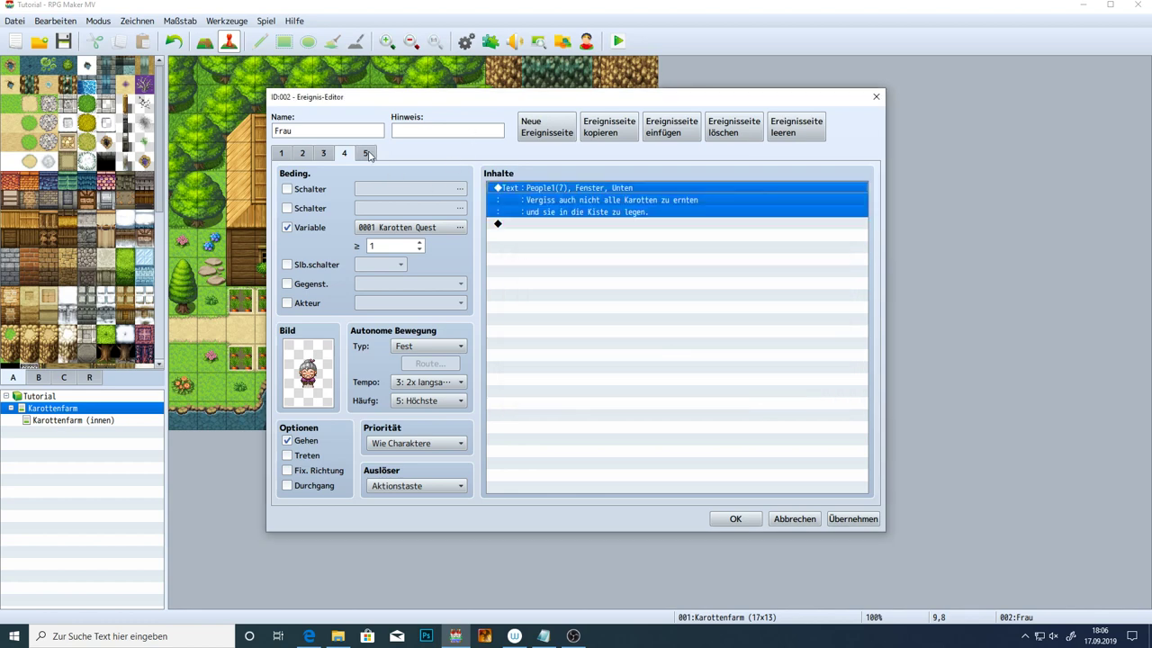
click(367, 154)
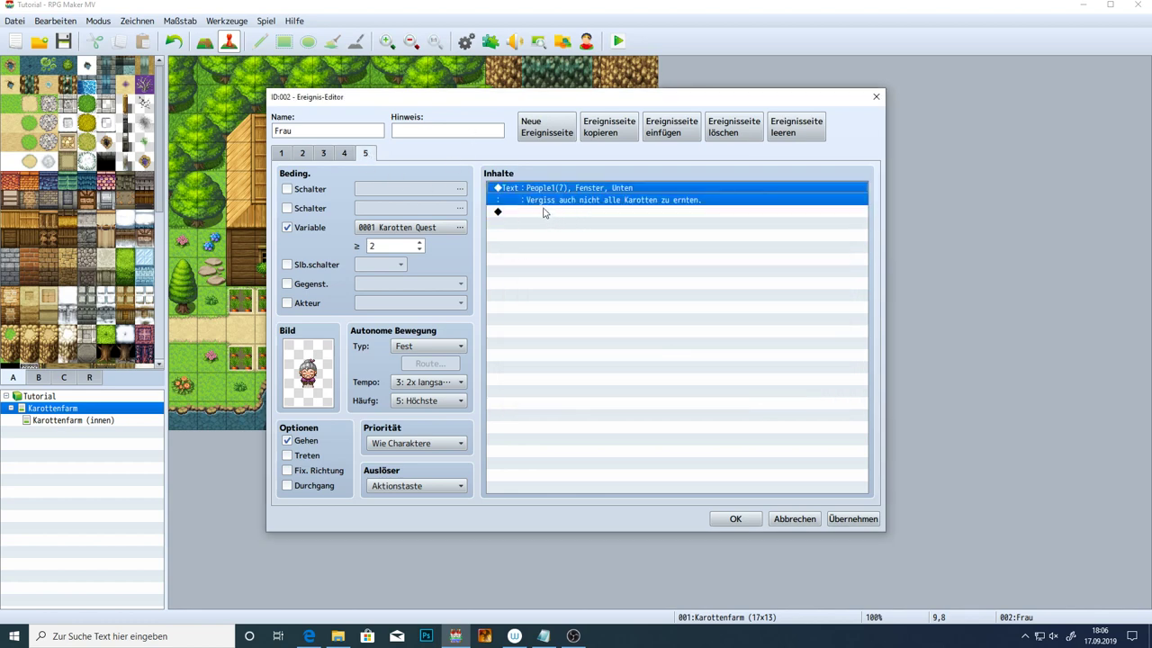
double_click(604, 202)
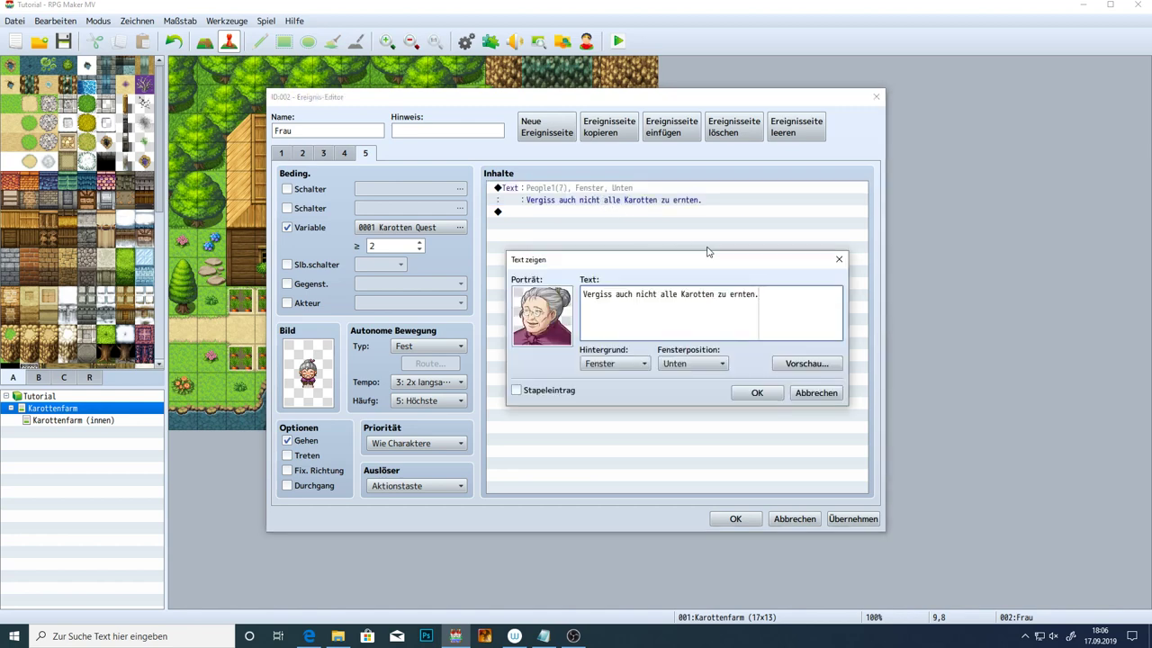
click(839, 259)
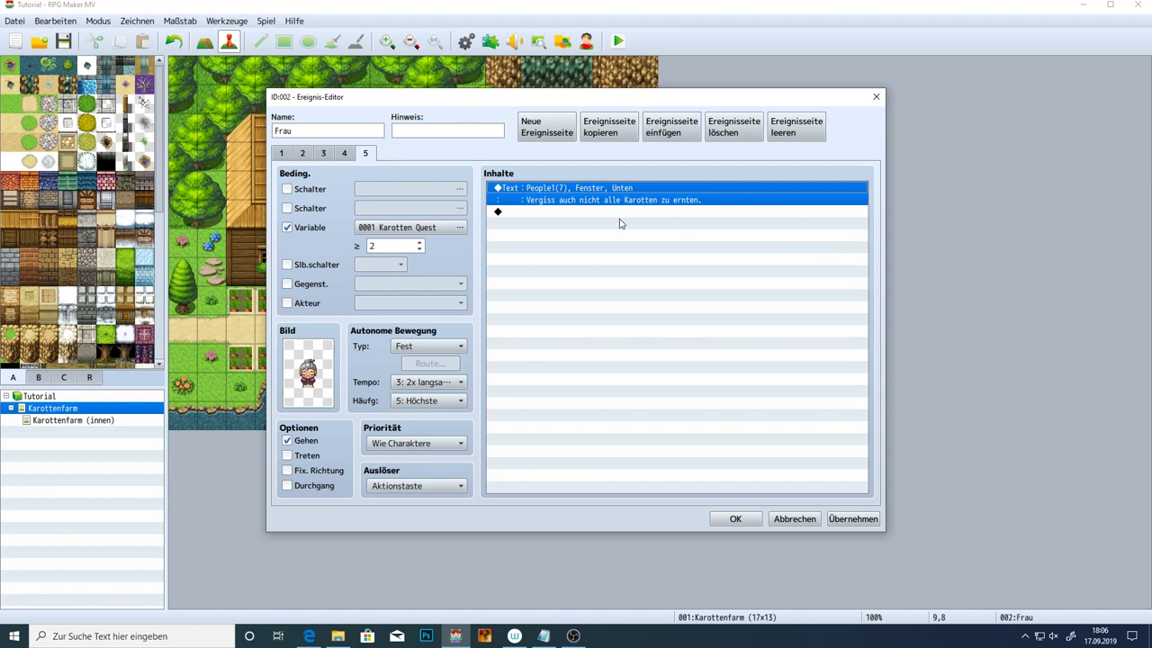
click(350, 157)
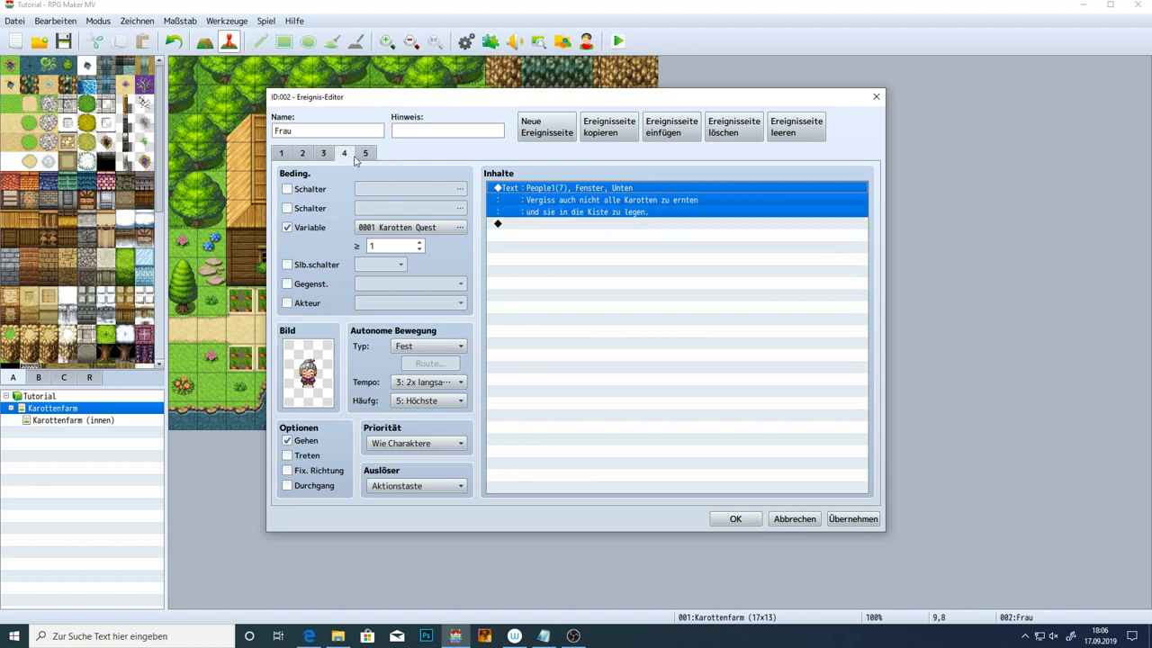
click(367, 155)
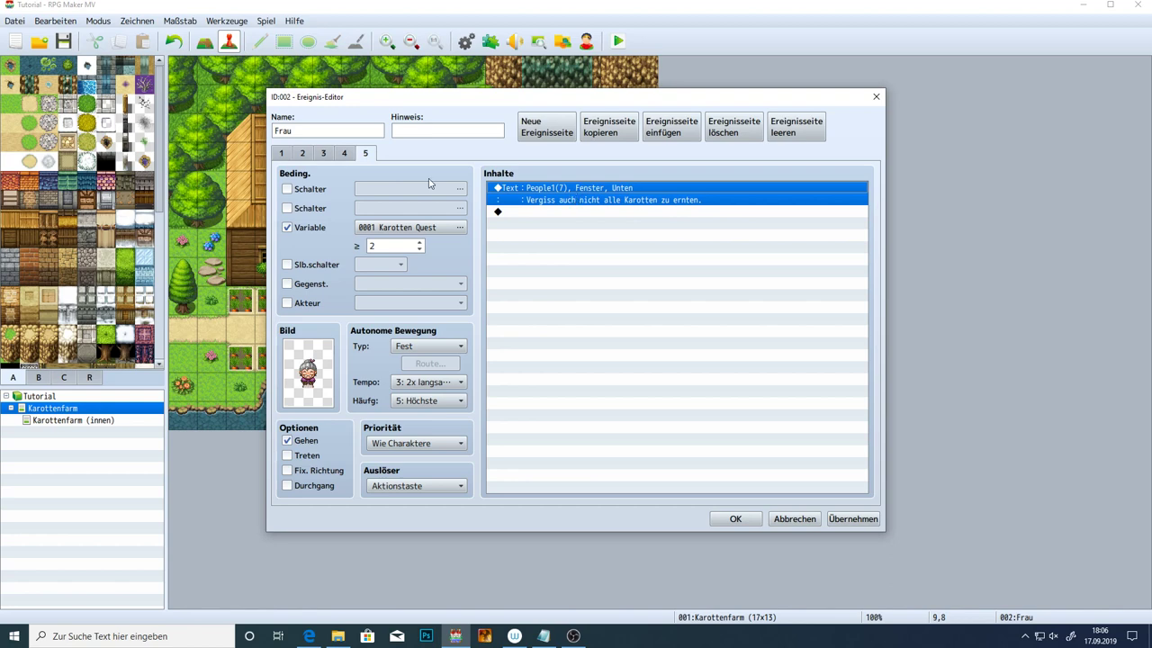
double_click(569, 201)
drag(769, 299, 525, 302)
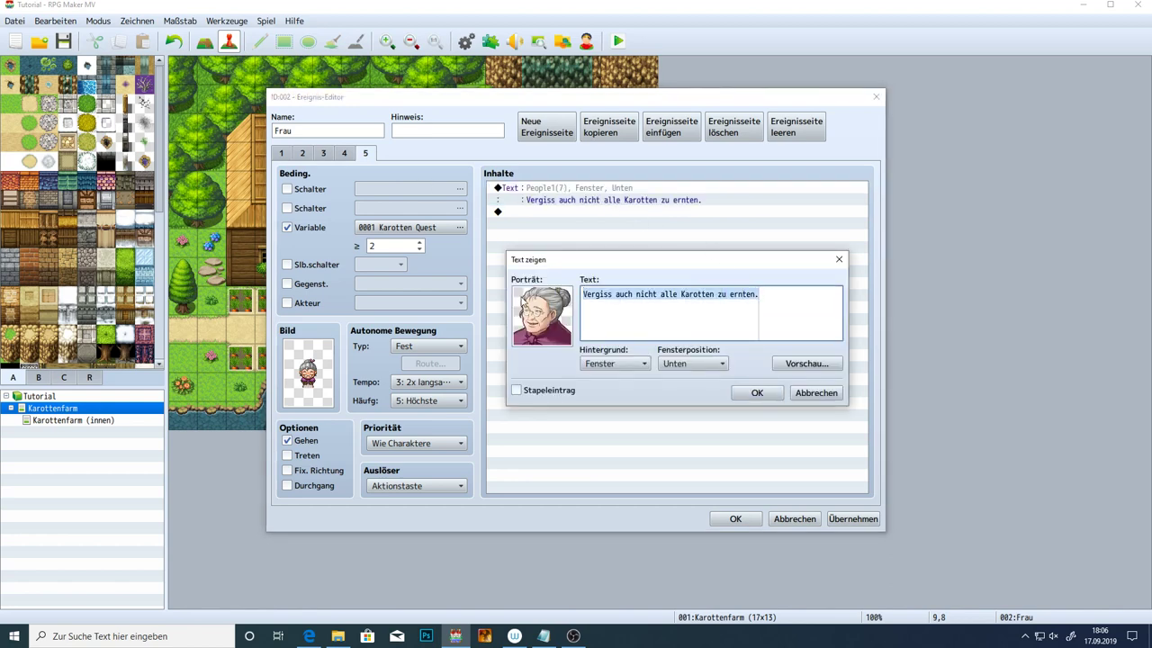
key(BackSpace)
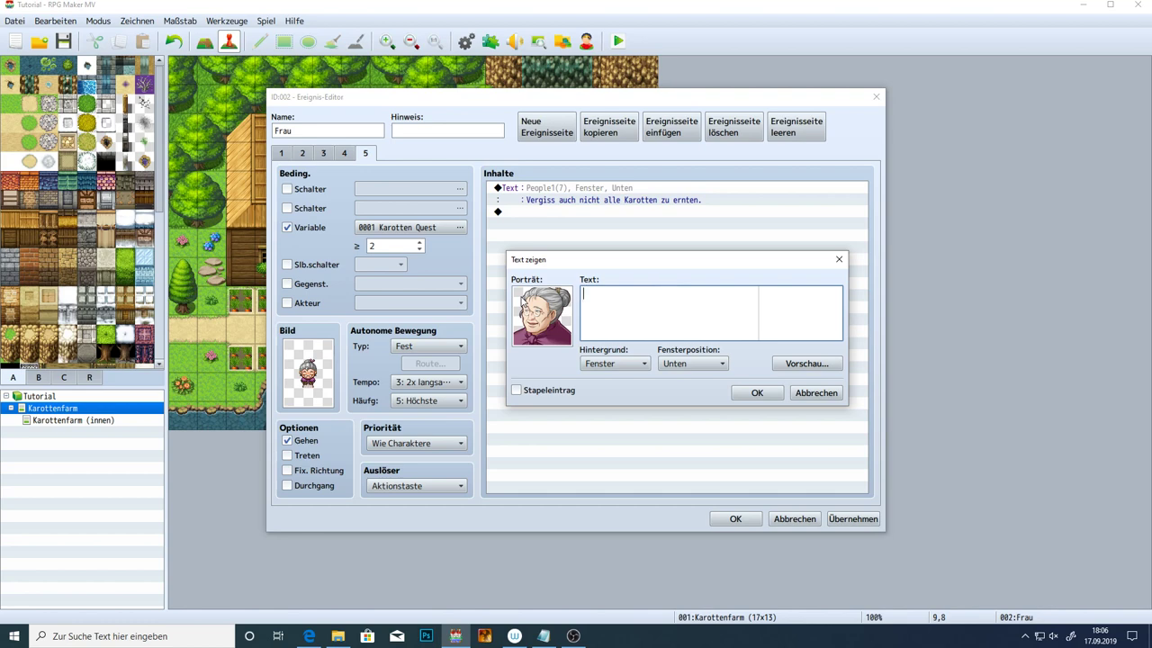
click(815, 392)
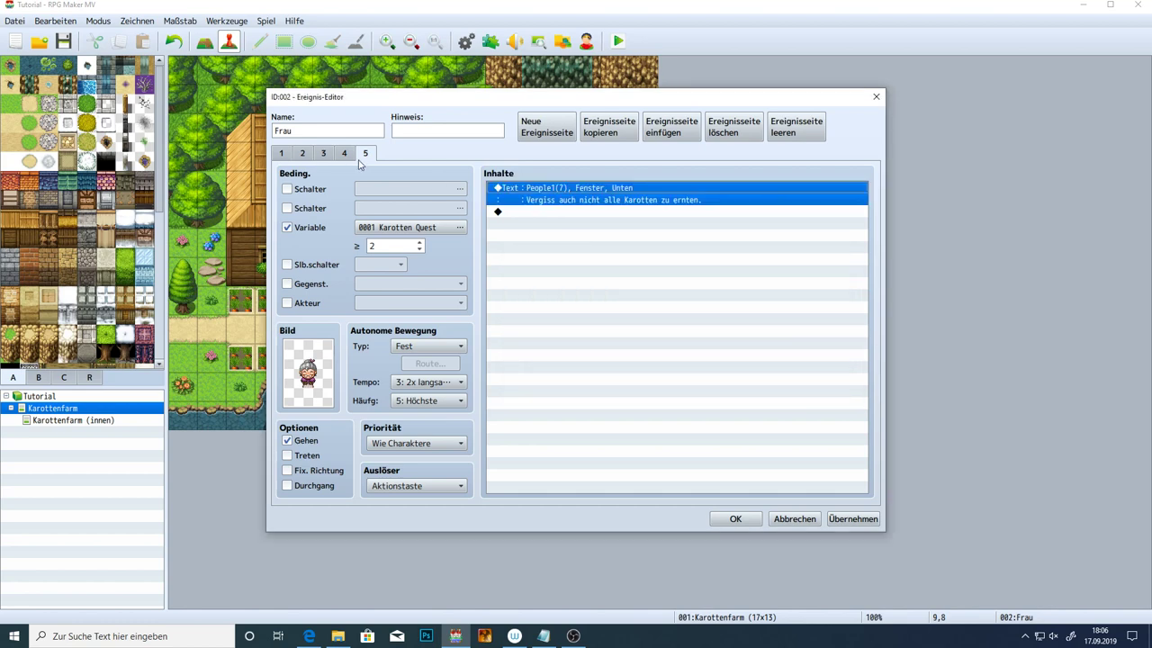
Replace the message on page 5 of the Frau event with page 3's thank-you text, gold message and +100 gold command
click(326, 154)
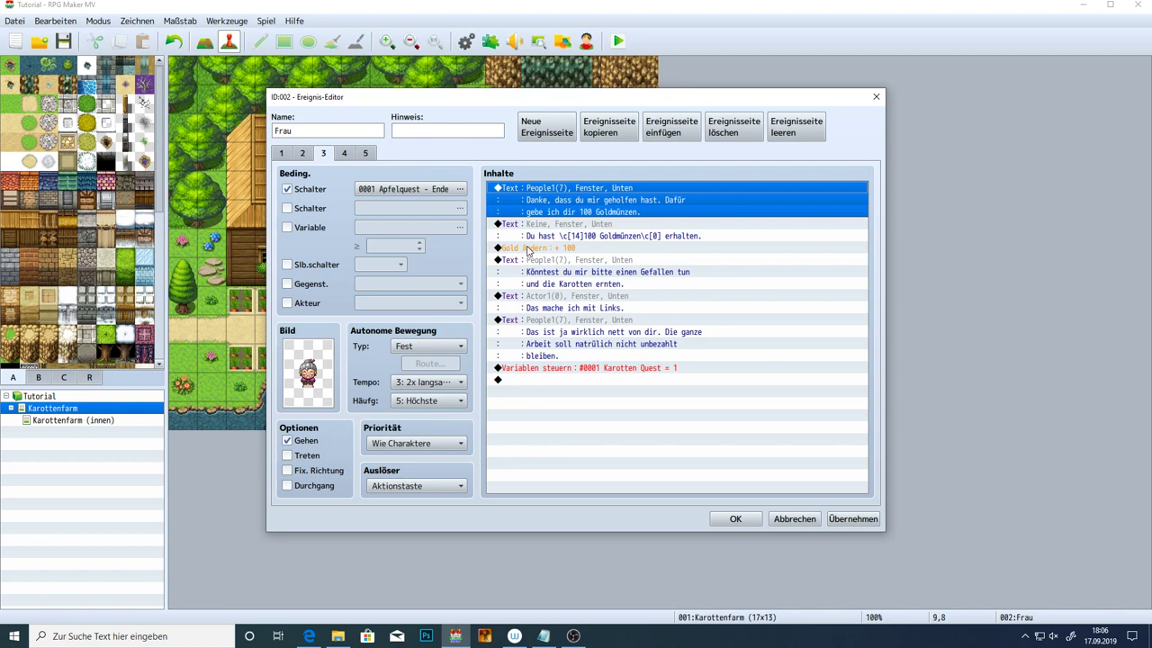
shift+click(530, 248)
key(ctrl+c)
click(365, 153)
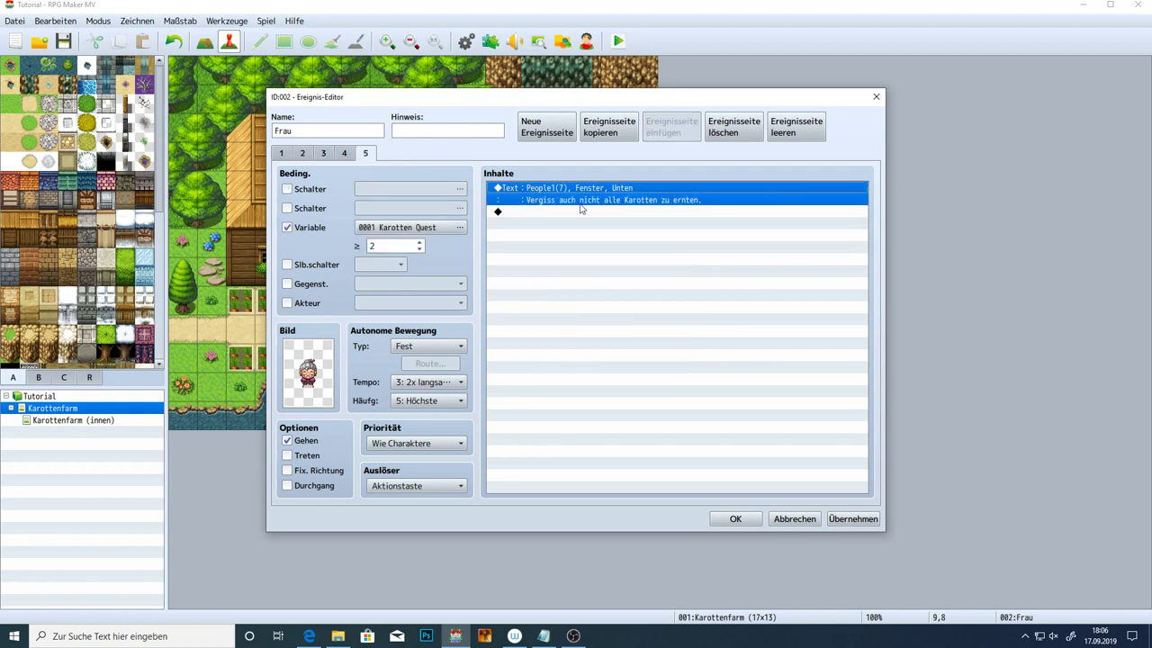
key(Delete)
key(ctrl+v)
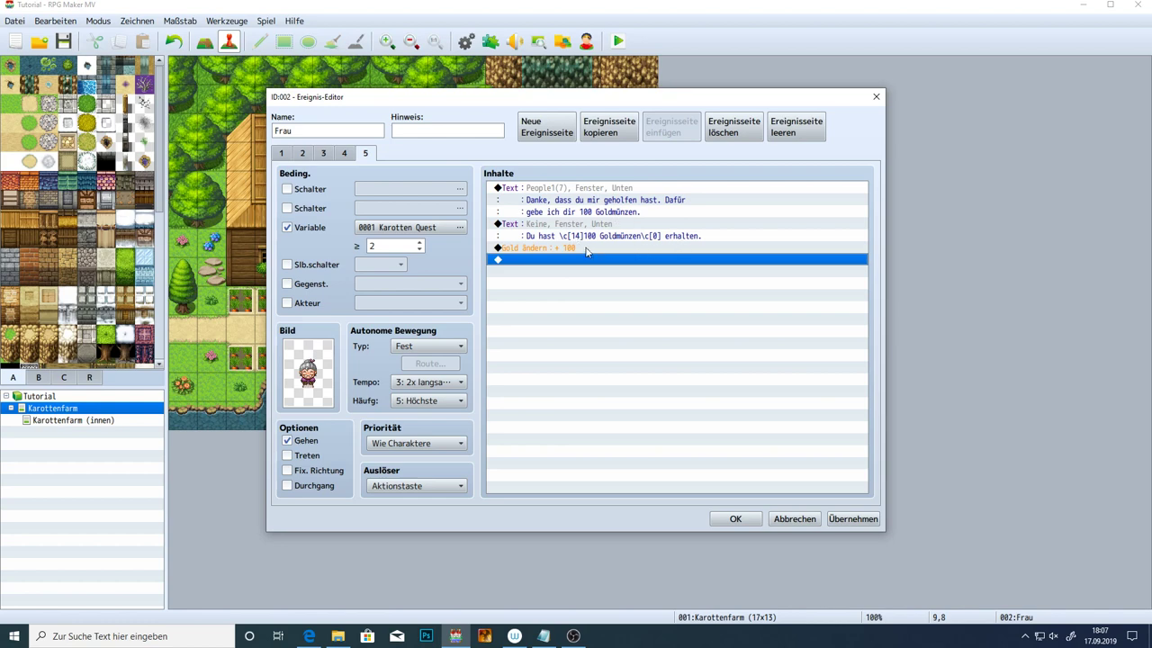
Change the amount in both messages on page 5 of the Frau event to 200 Goldmünzen
click(581, 210)
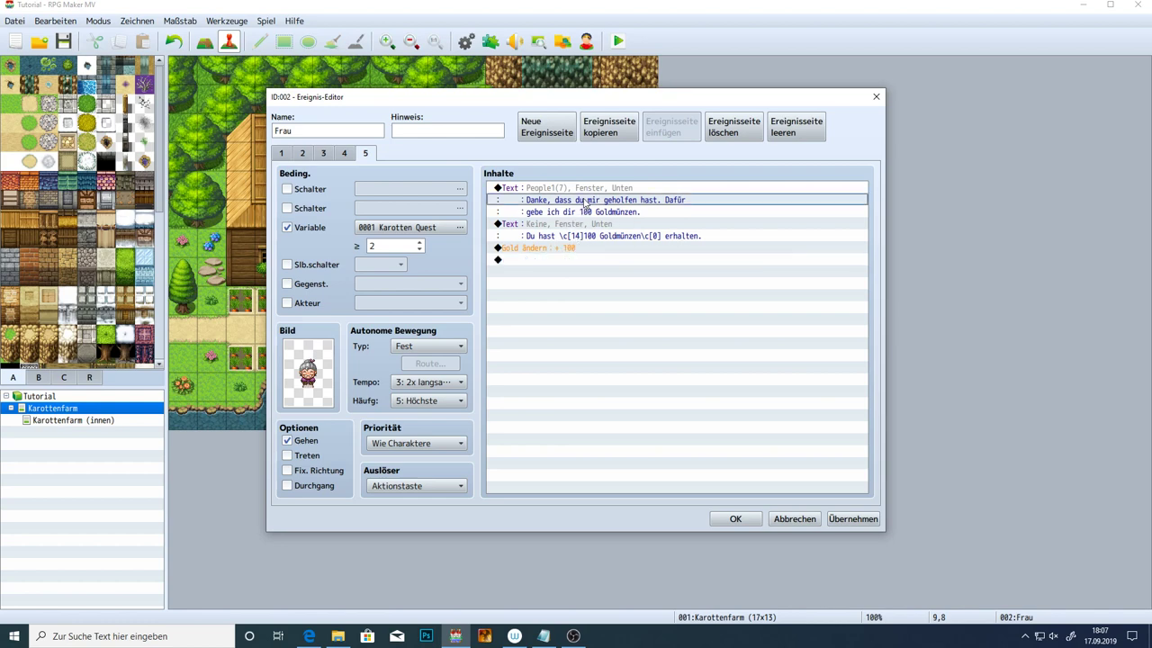
double_click(574, 210)
click(641, 306)
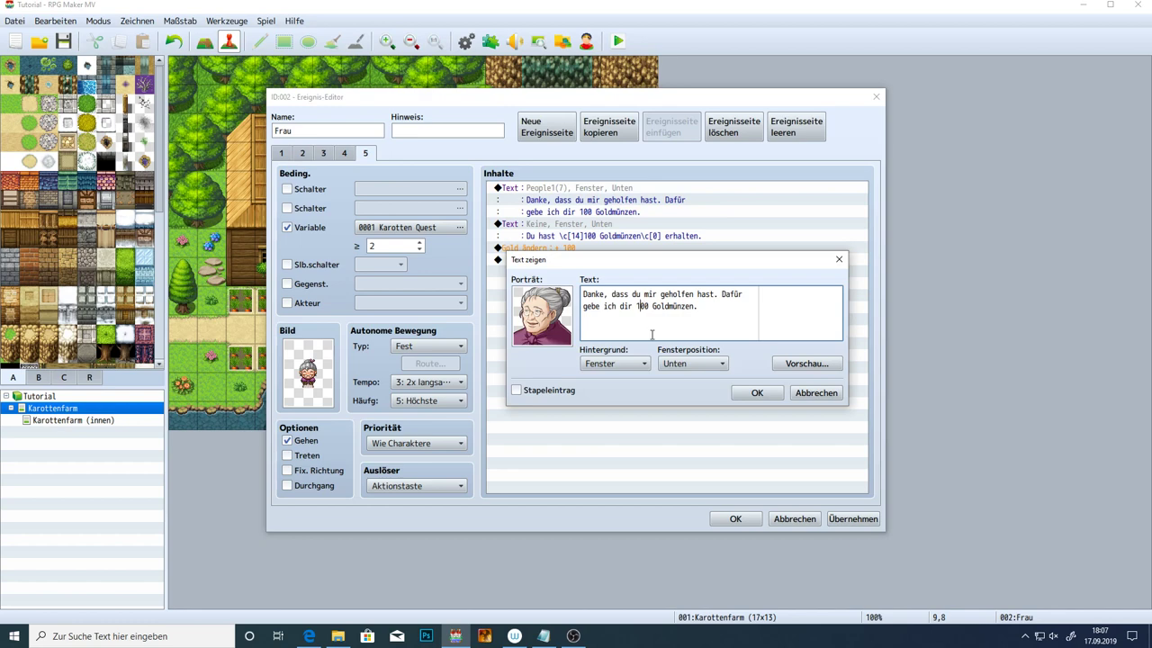
click(757, 392)
double_click(625, 236)
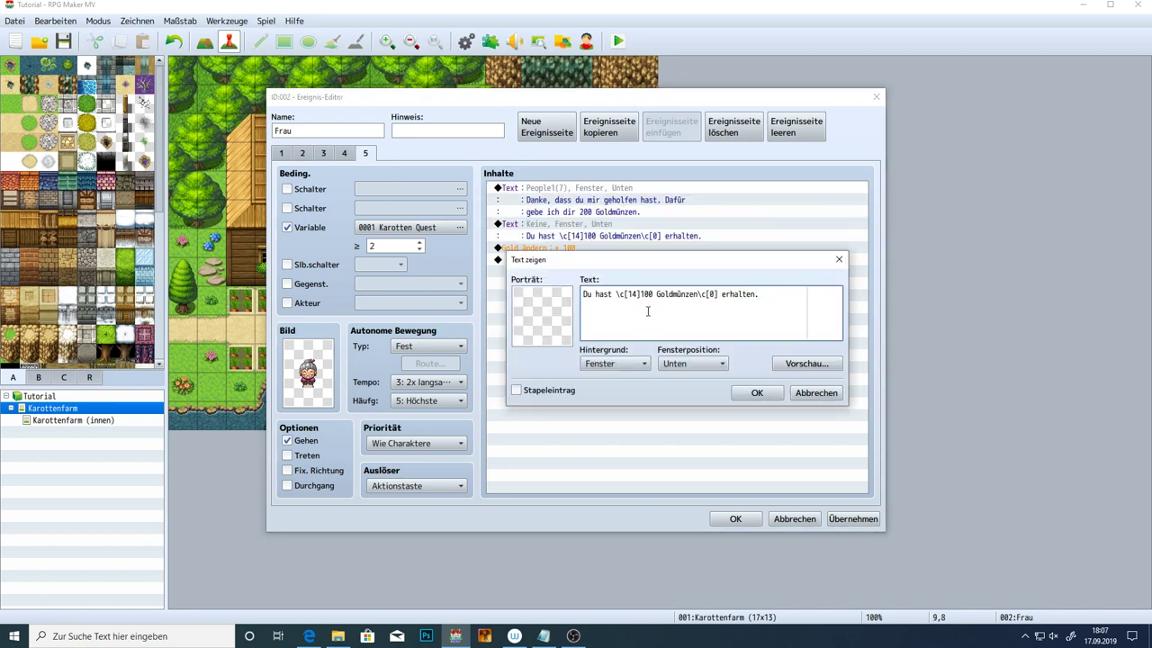
click(750, 396)
Set the gold increase on page 5 of the Frau event to 200
double_click(558, 249)
click(665, 340)
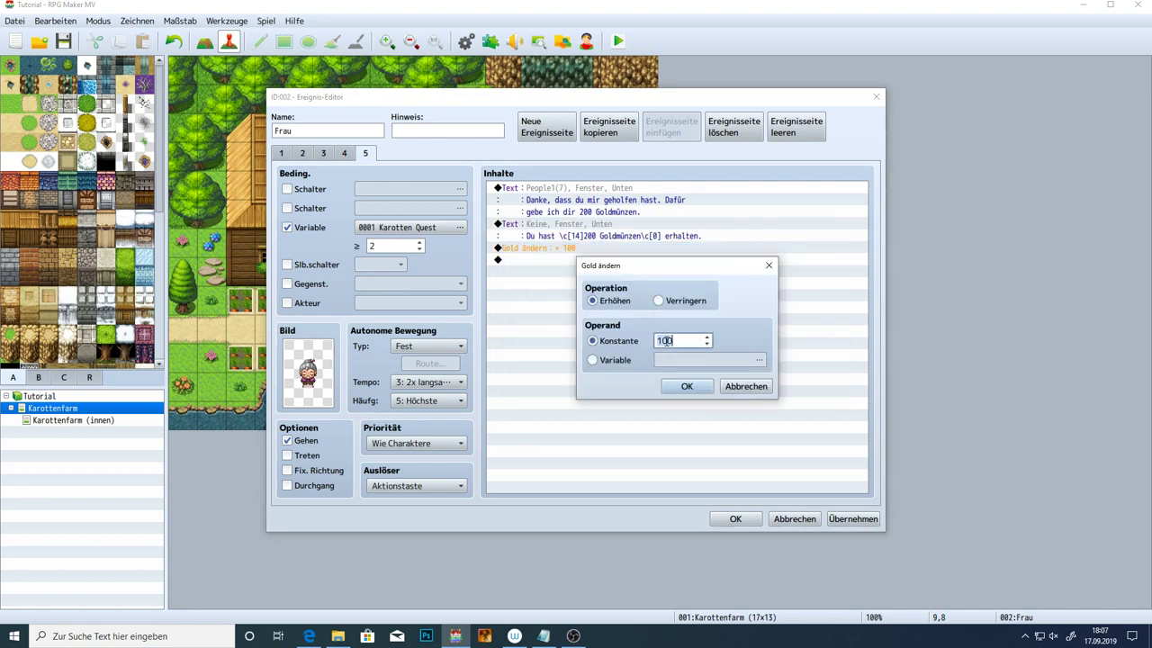
key(Delete)
text(2)
click(686, 386)
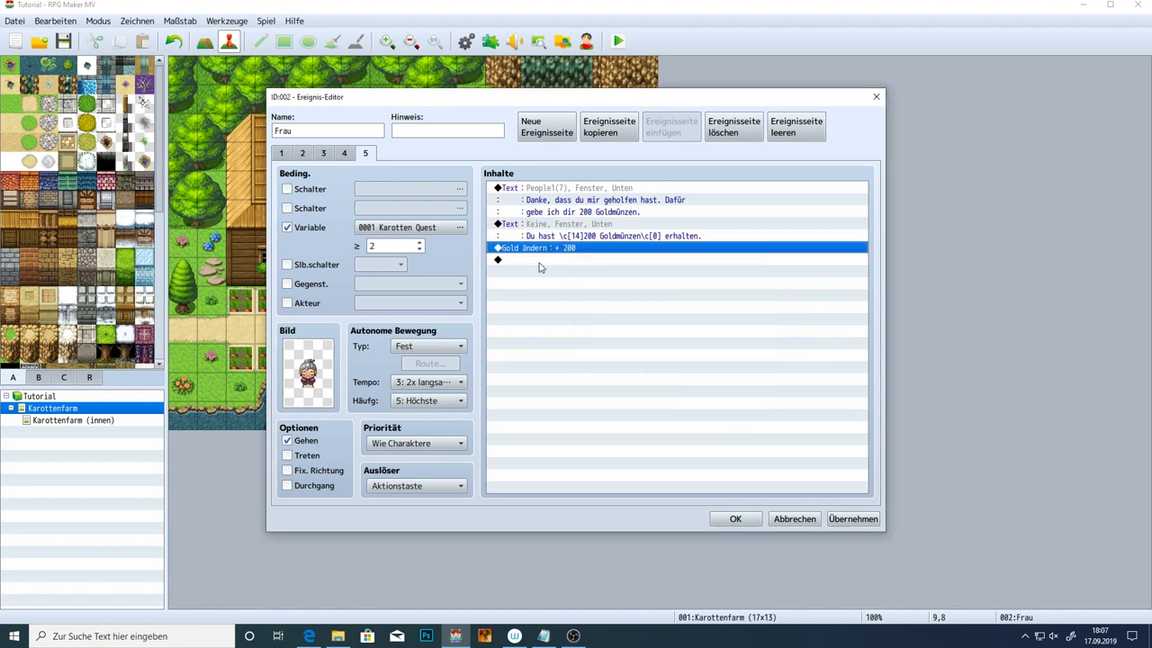
Add a command at the end of page 5 that sets variable 0001 Karotten Quest to 3, and apply the changes
click(538, 263)
double_click(538, 264)
click(601, 311)
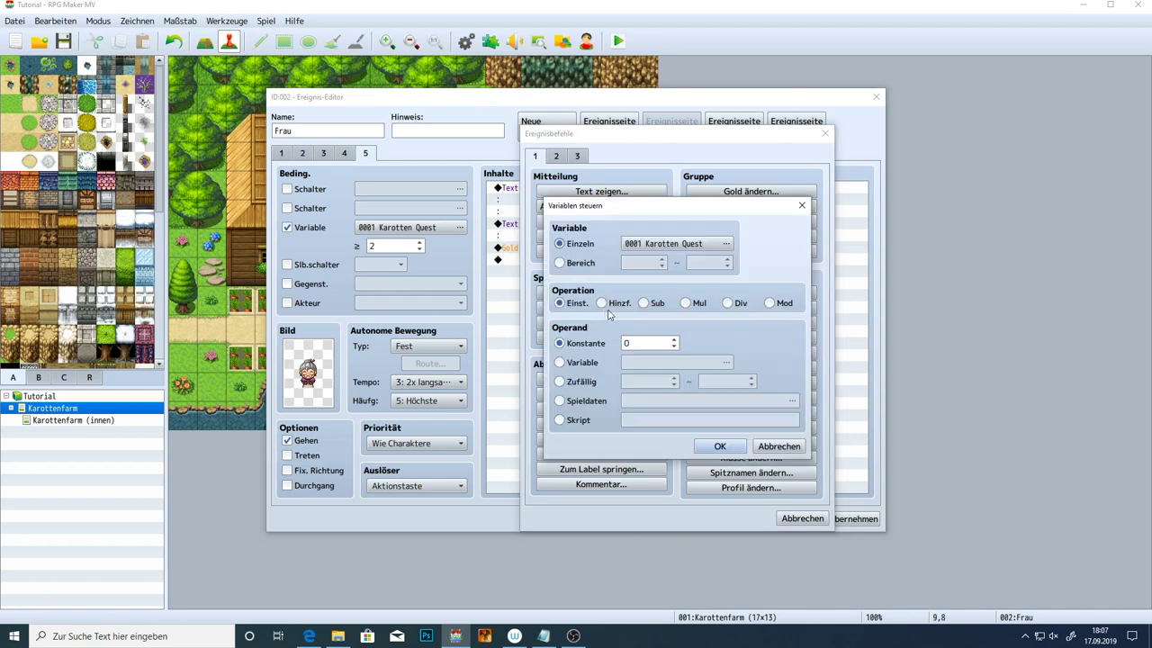
click(680, 243)
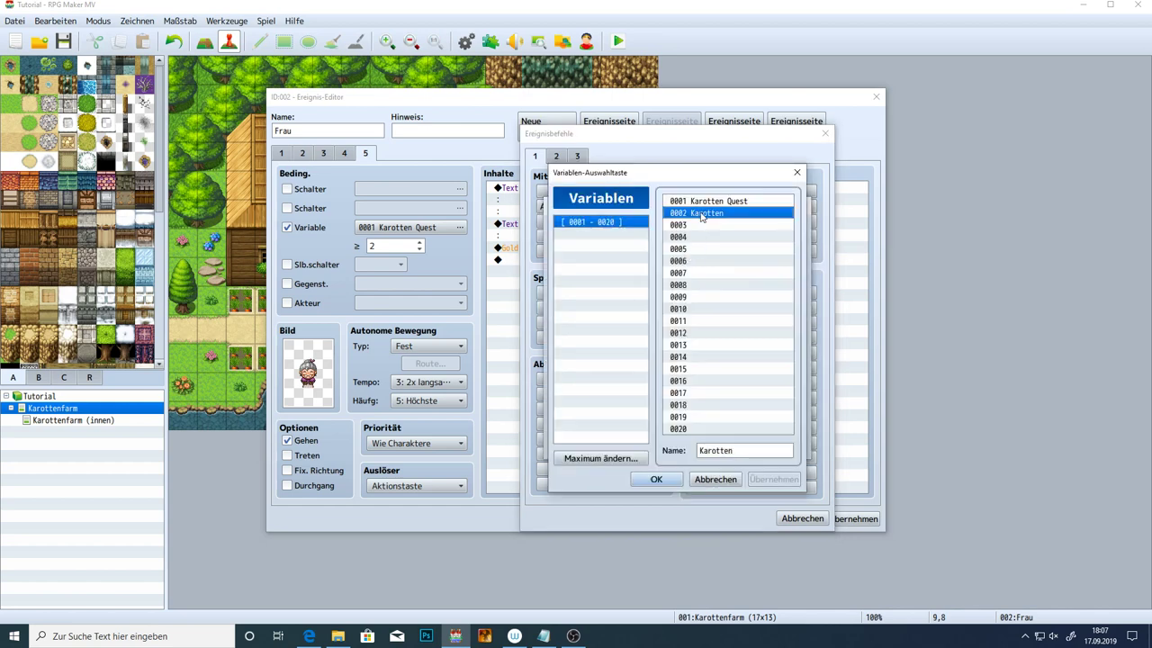
double_click(707, 205)
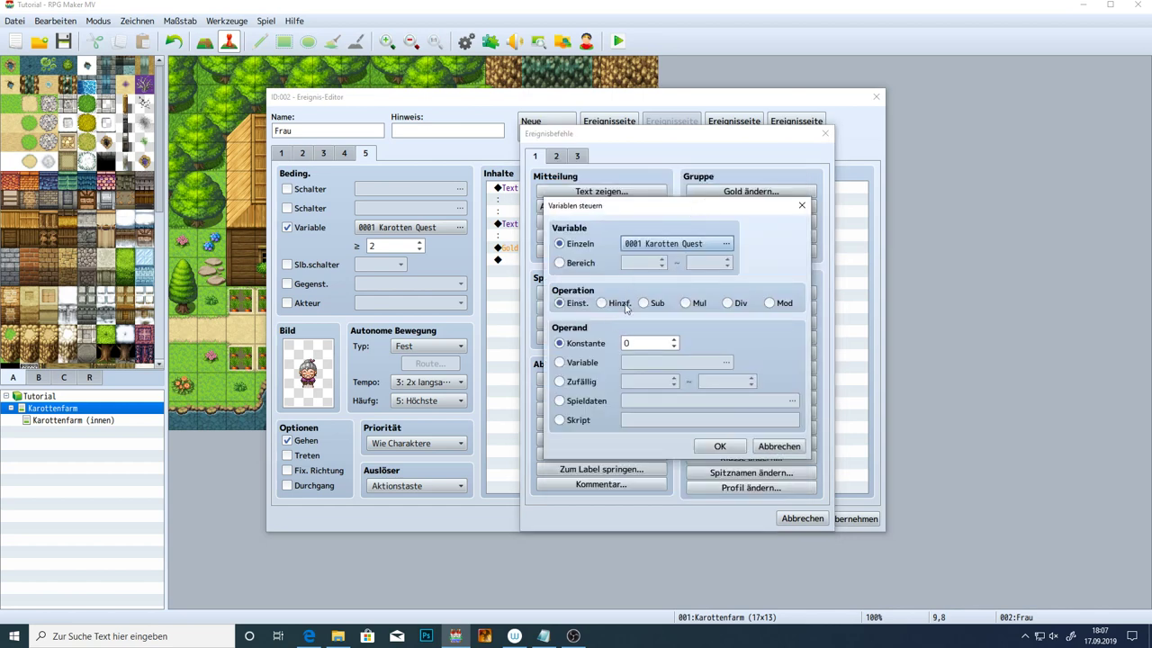
double_click(638, 343)
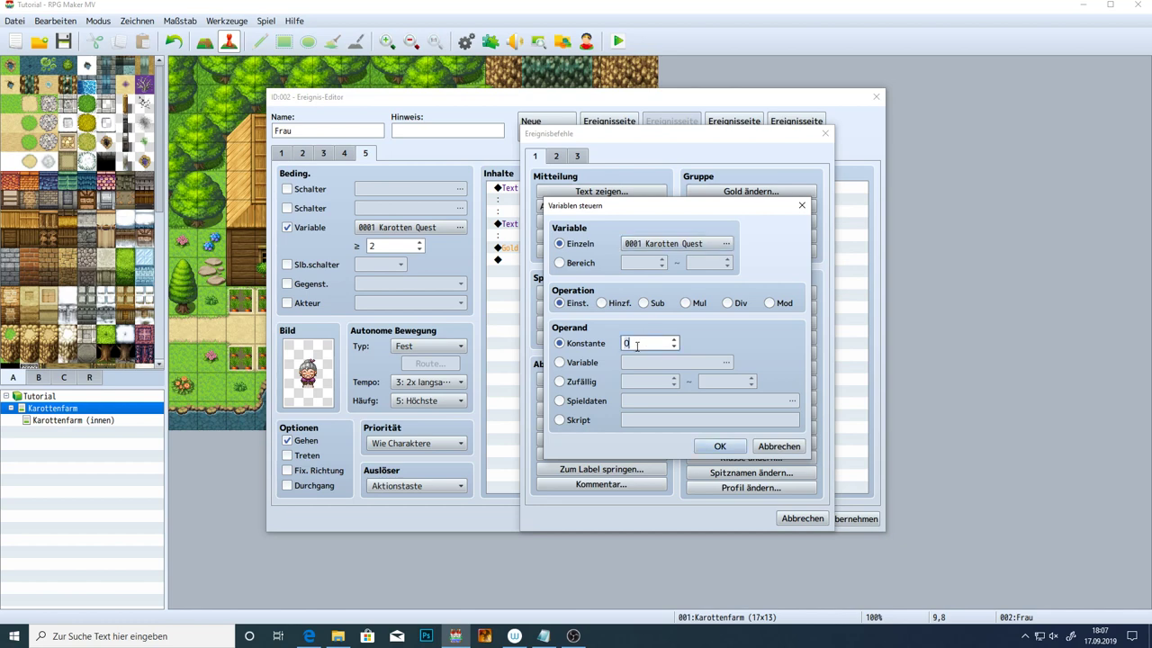
click(720, 445)
click(852, 519)
Review the Karotten Quest variable command at the end of page 5 and look at the switch control command as an alternative
click(634, 260)
double_click(635, 261)
click(698, 244)
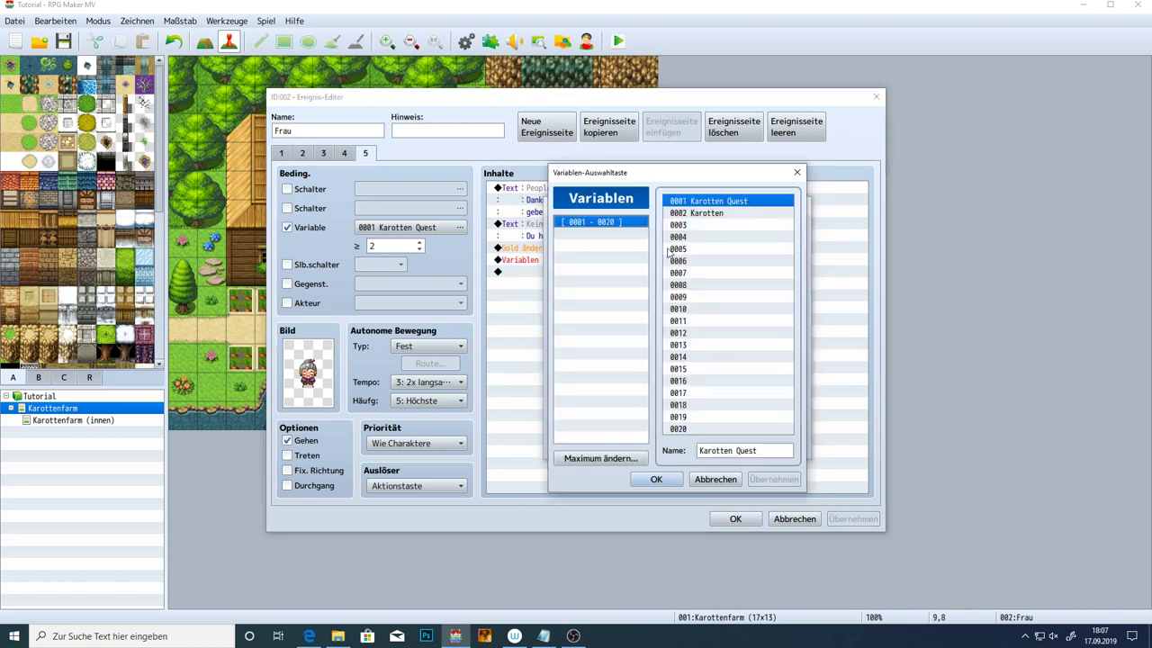
click(656, 479)
click(713, 443)
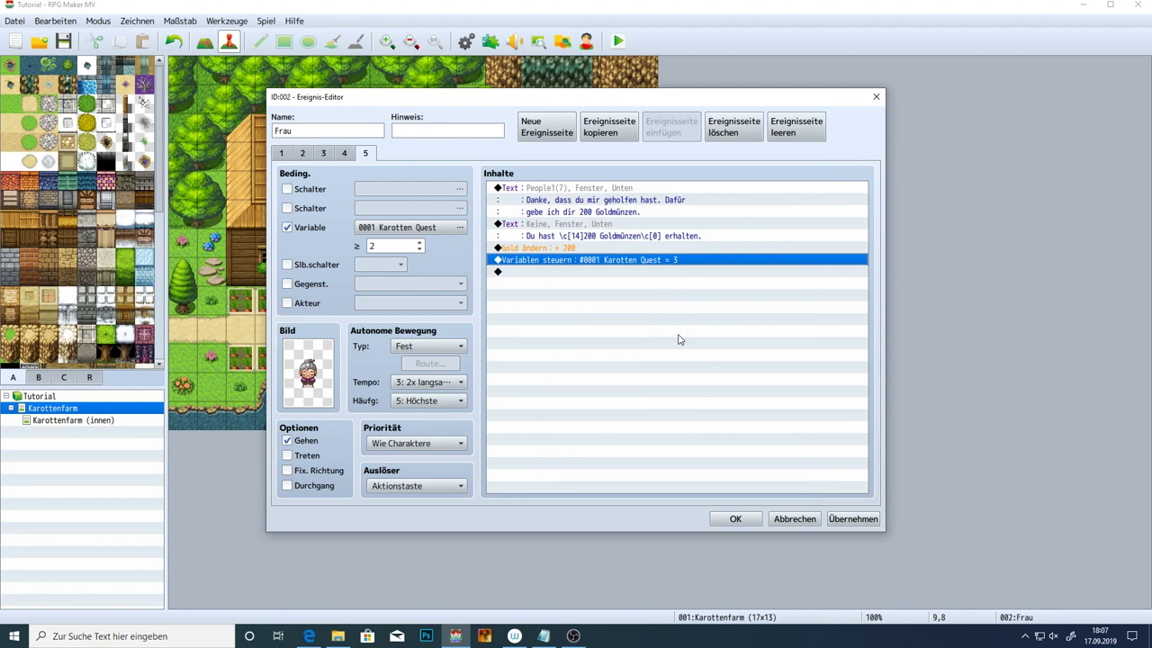
double_click(596, 261)
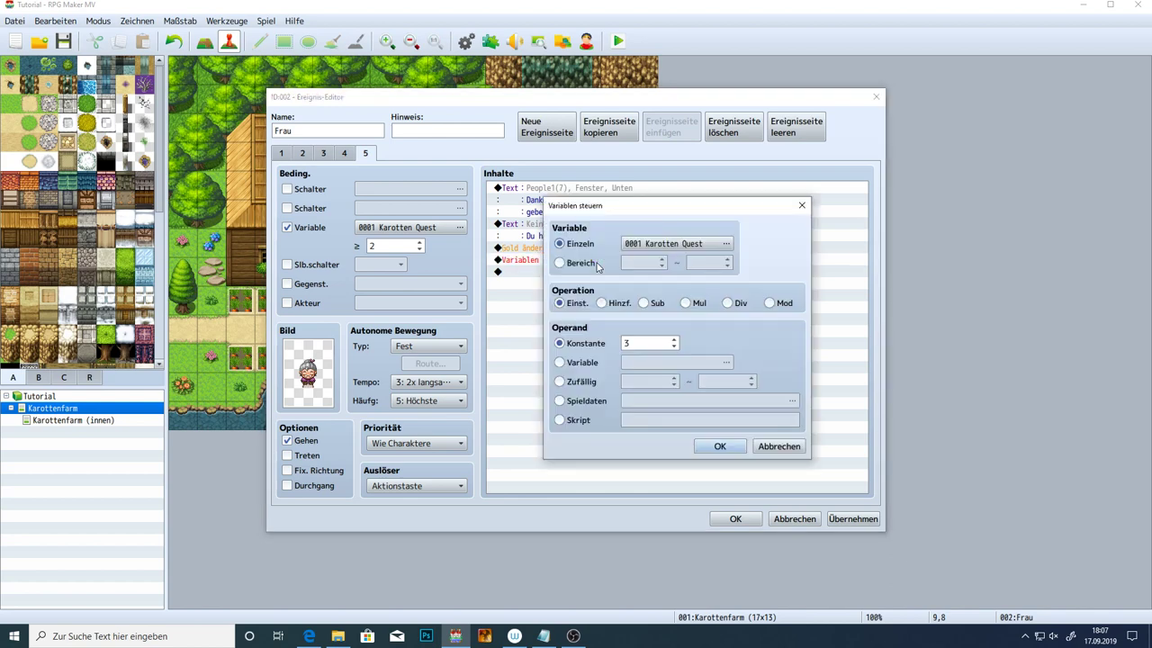
click(804, 214)
double_click(568, 290)
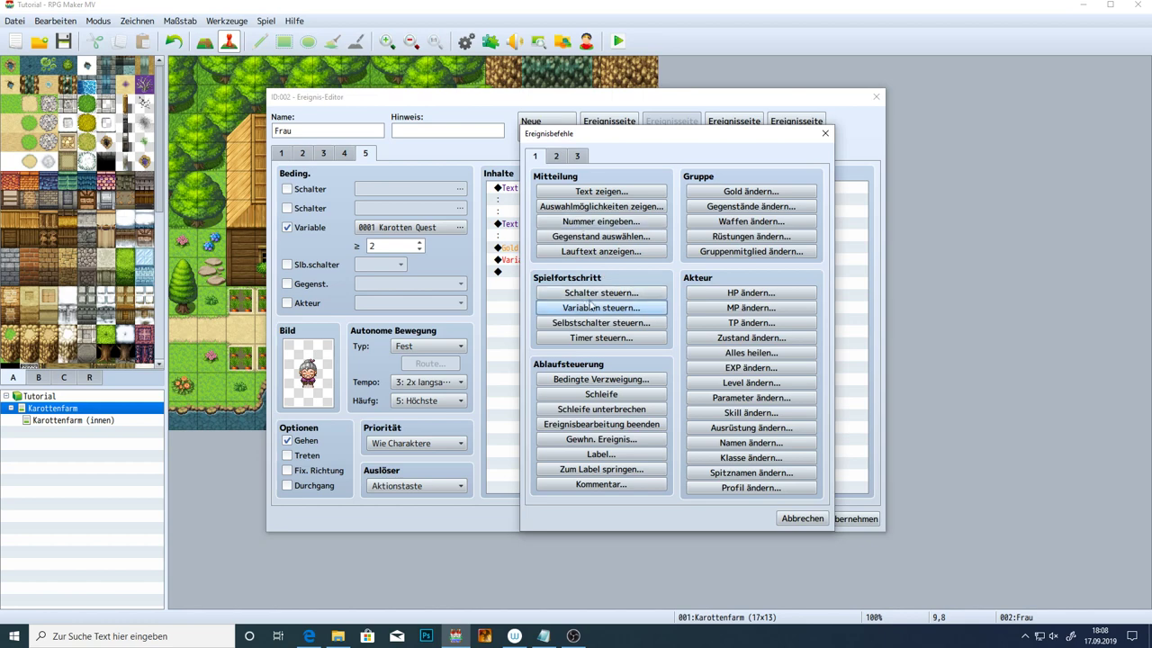
click(621, 294)
click(761, 387)
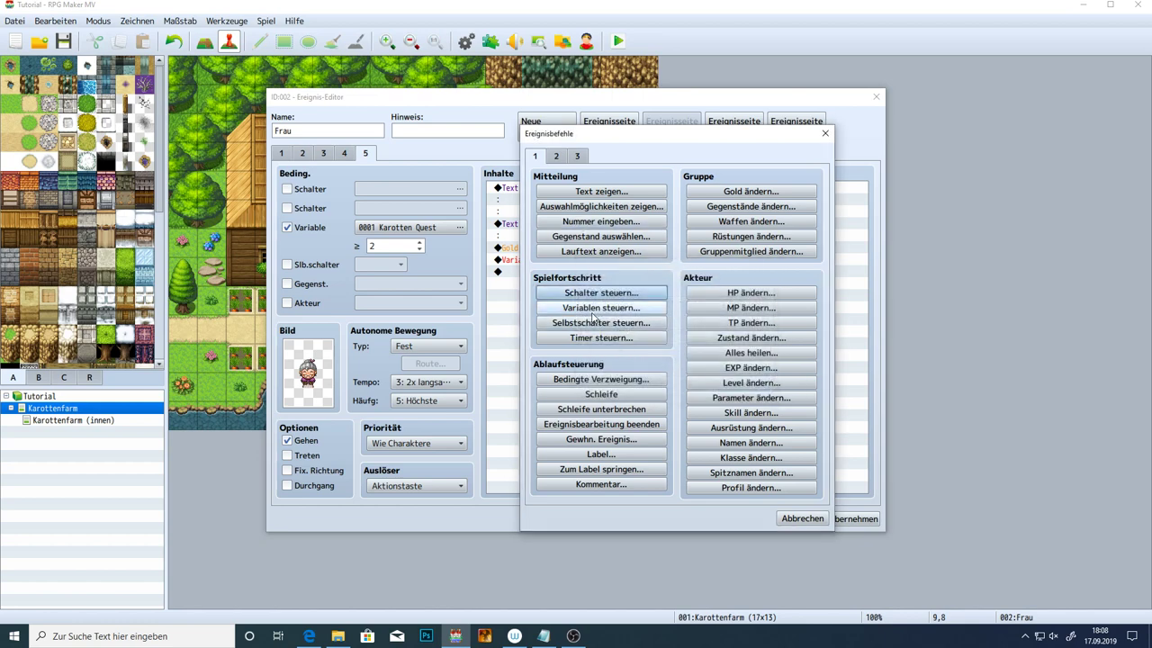
click(797, 520)
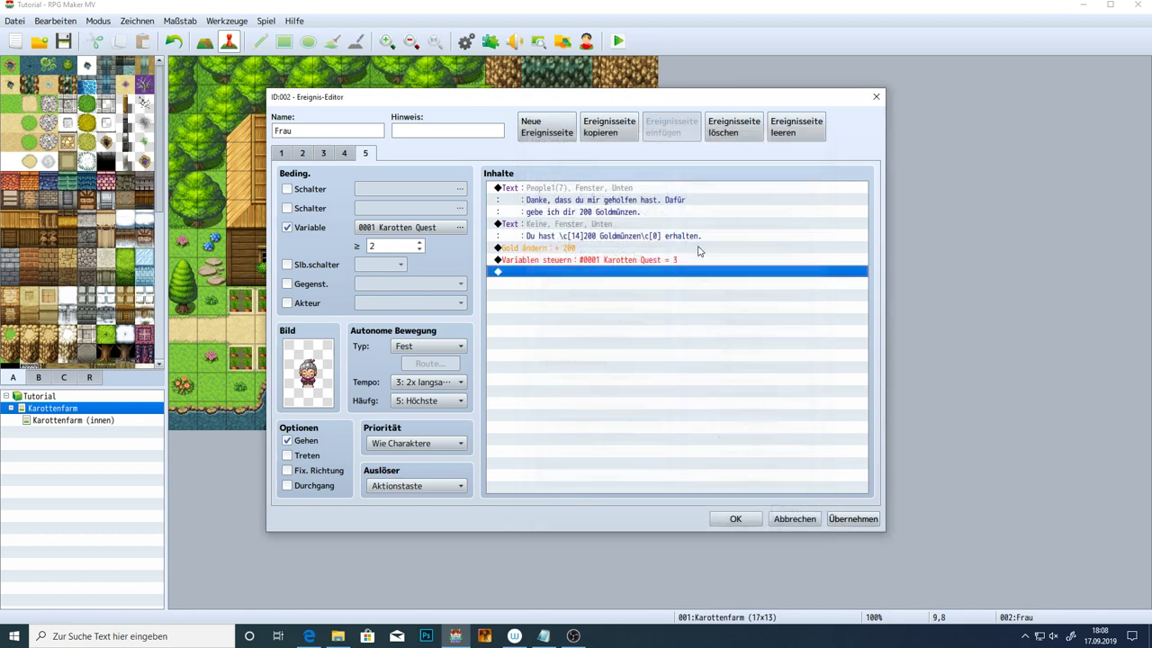
click(613, 261)
double_click(613, 261)
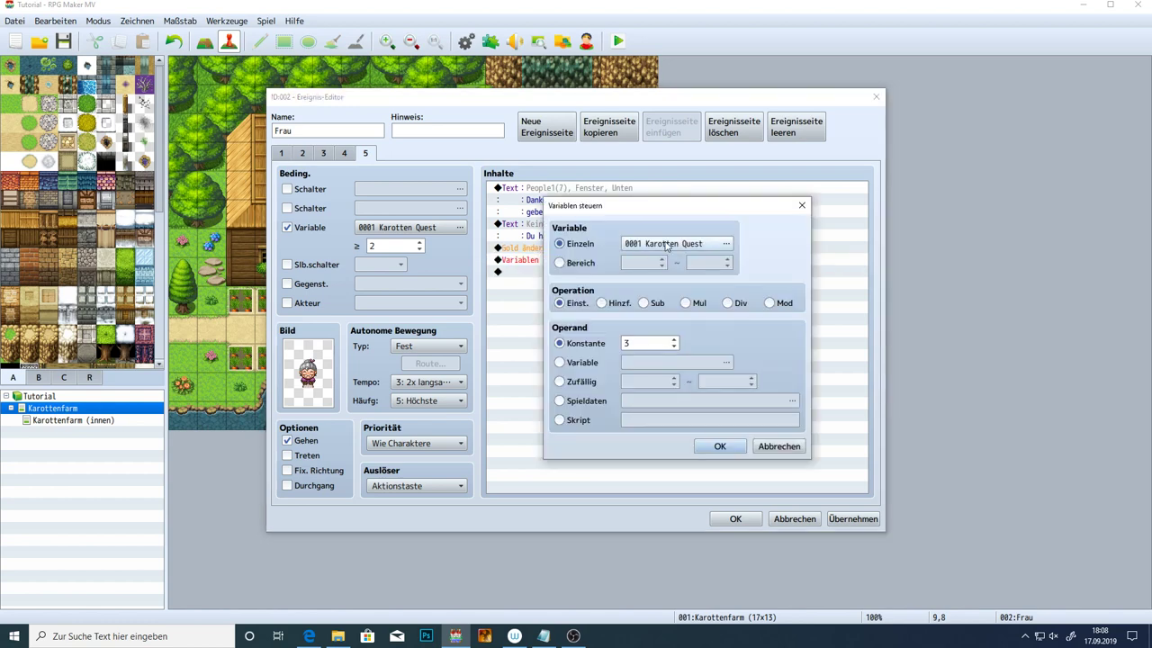
click(720, 446)
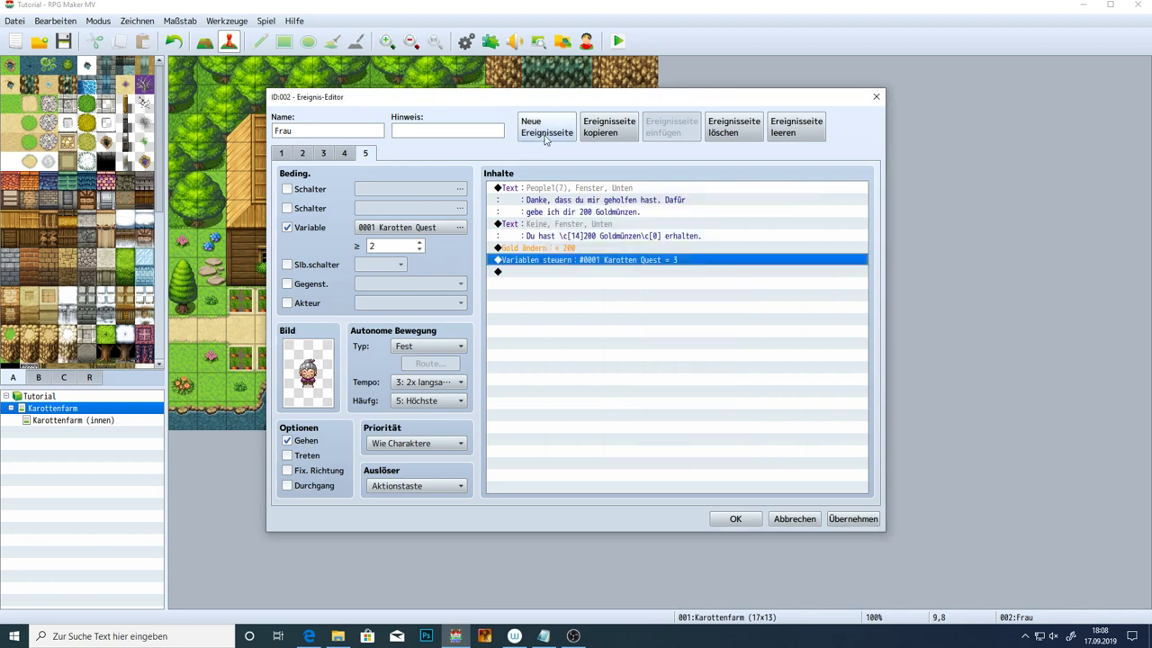
Duplicate page 5 of the Frau event as page 6 and delete every command after the thank-you message
click(609, 127)
click(671, 127)
click(567, 224)
key(Delete)
key(Delete)
key(Delete)
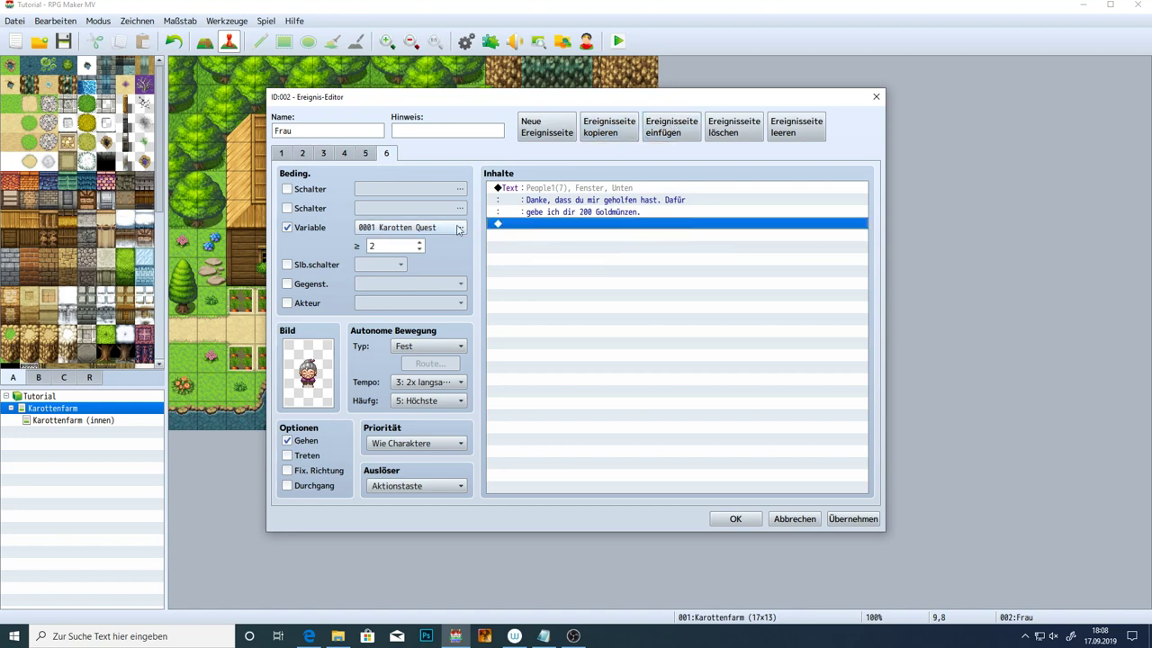
Shorten page 6's message to "Danke, dass du mir geholfen hast.", require Karotten Quest ≥ 3, and apply the changes
double_click(609, 191)
drag(707, 309, 718, 295)
key(BackSpace)
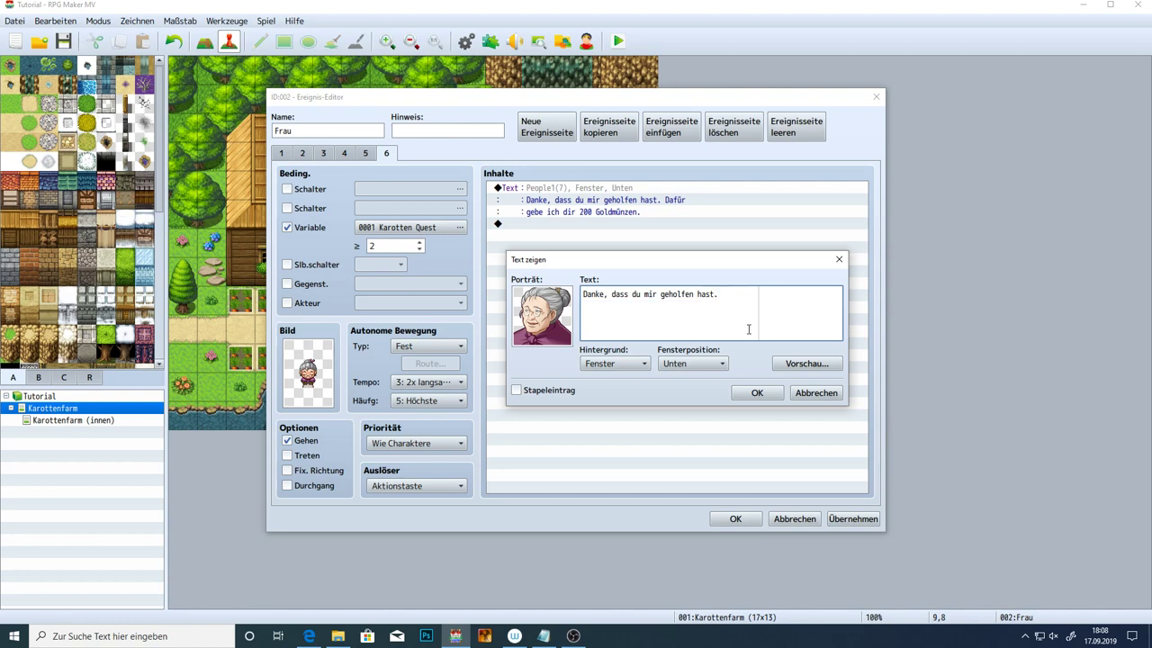
click(756, 392)
click(392, 246)
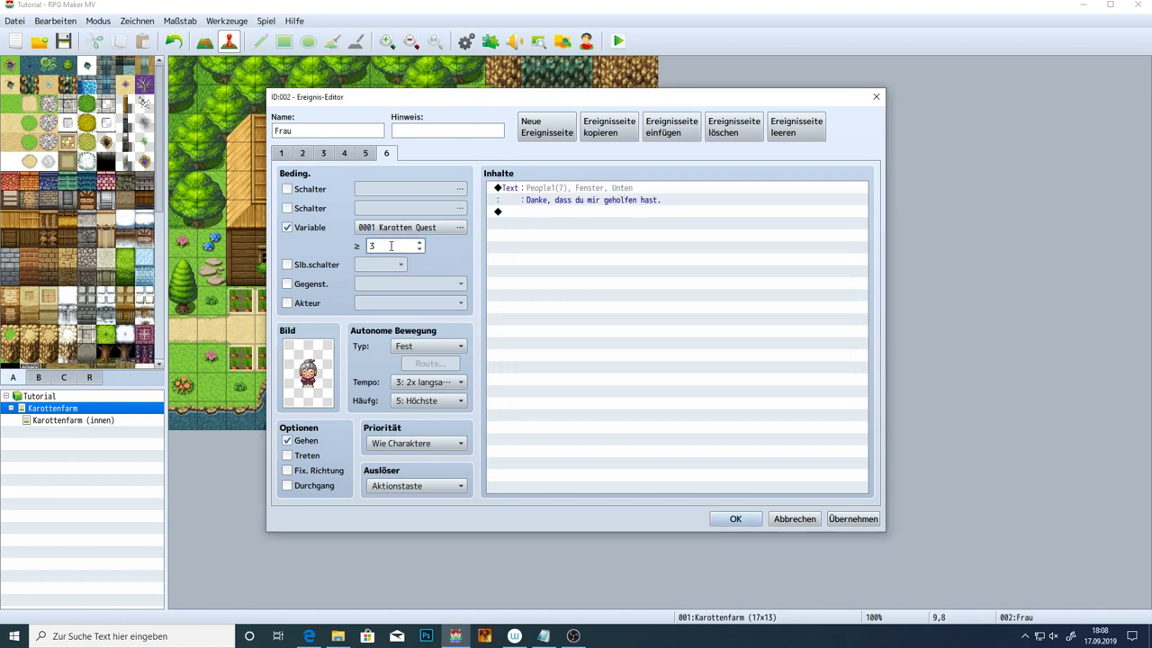
click(850, 519)
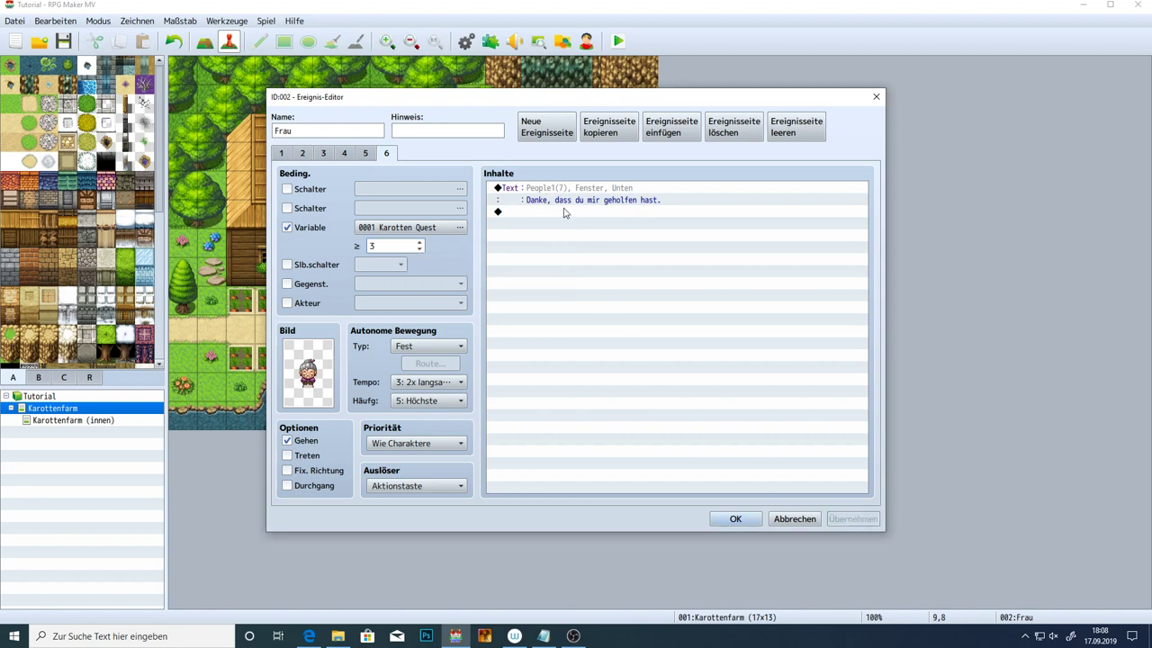
Review the conditions and dialogue on pages 3 to 6 of the Frau event and confirm the event
click(366, 155)
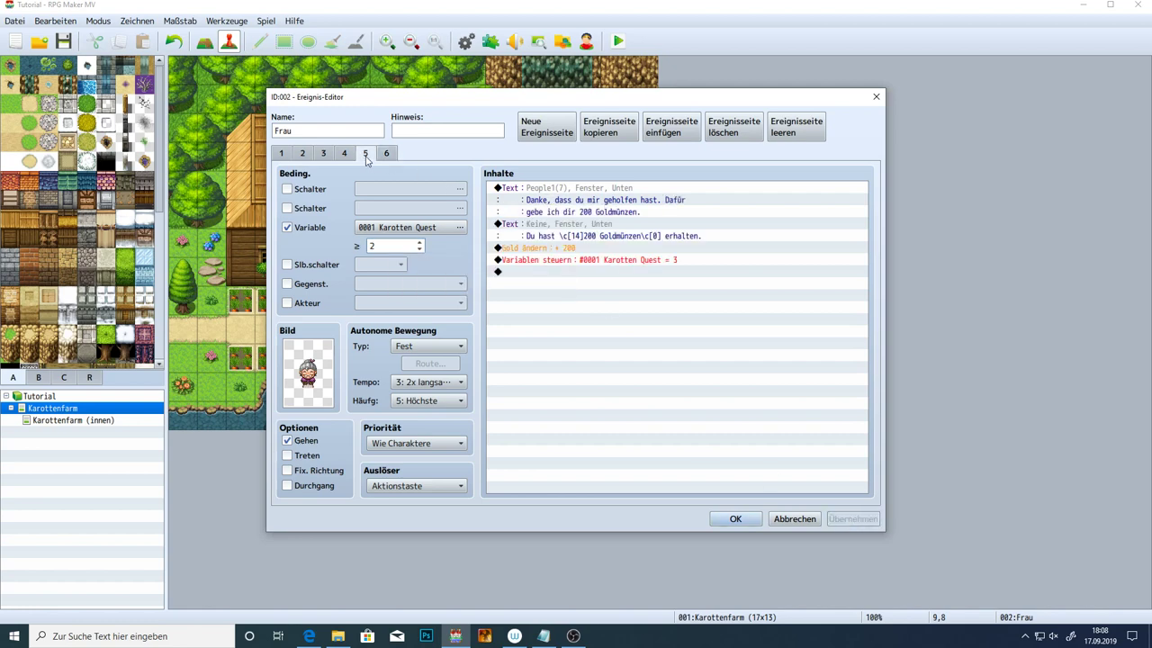
click(344, 155)
click(324, 154)
click(347, 155)
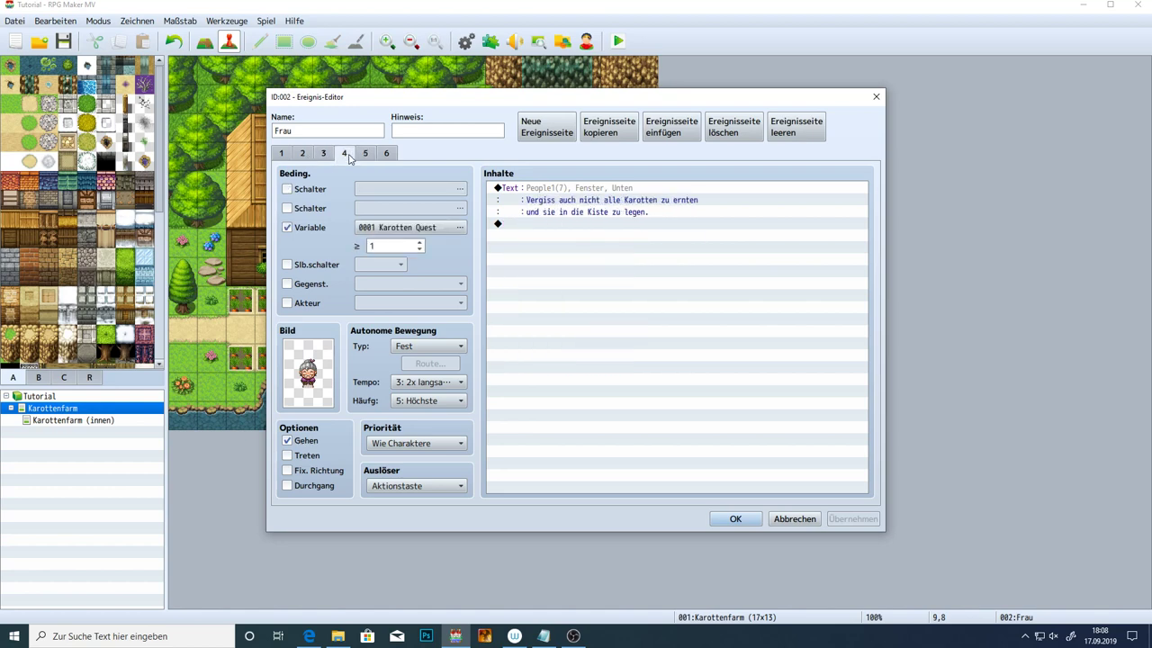
click(366, 155)
click(386, 155)
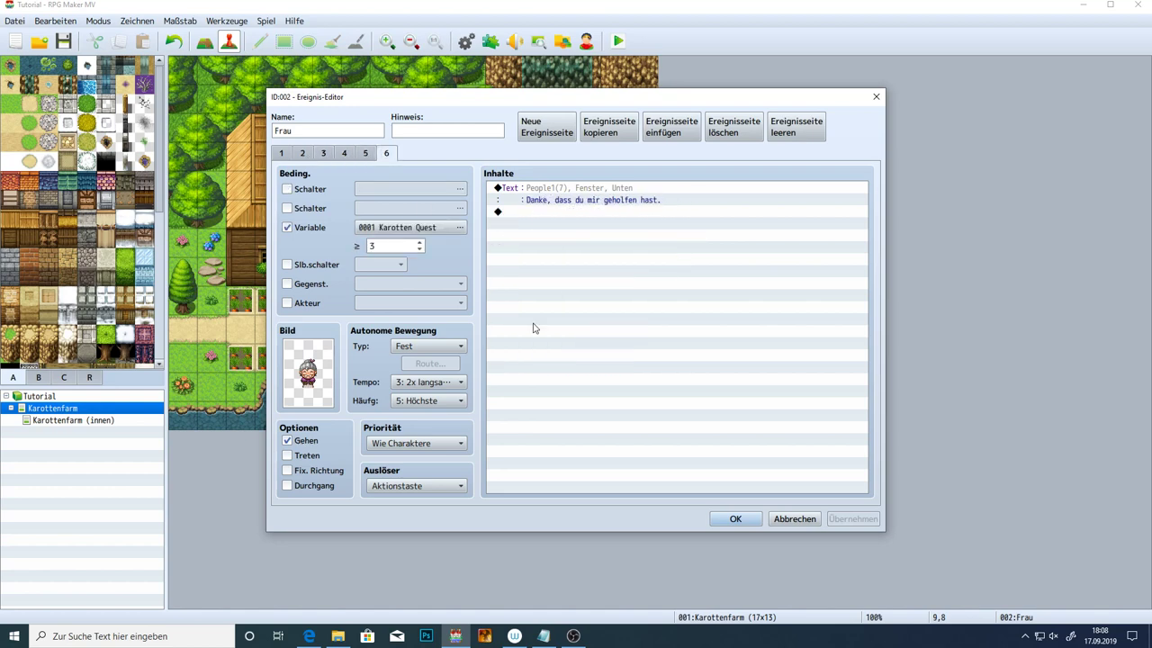
click(735, 520)
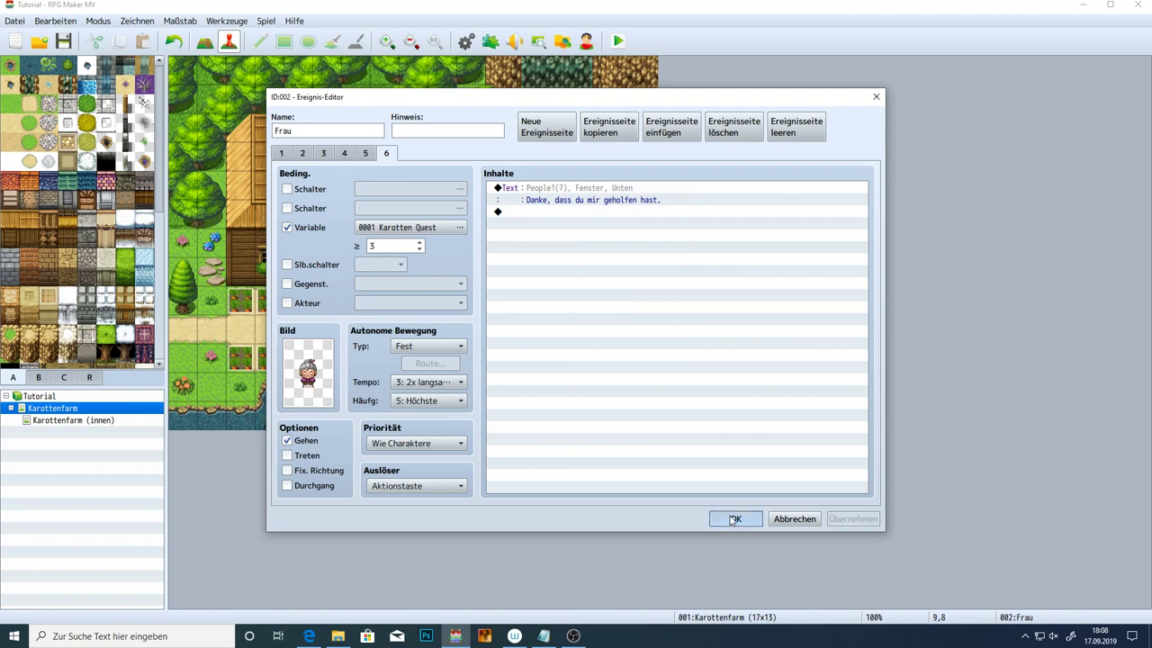
click(734, 520)
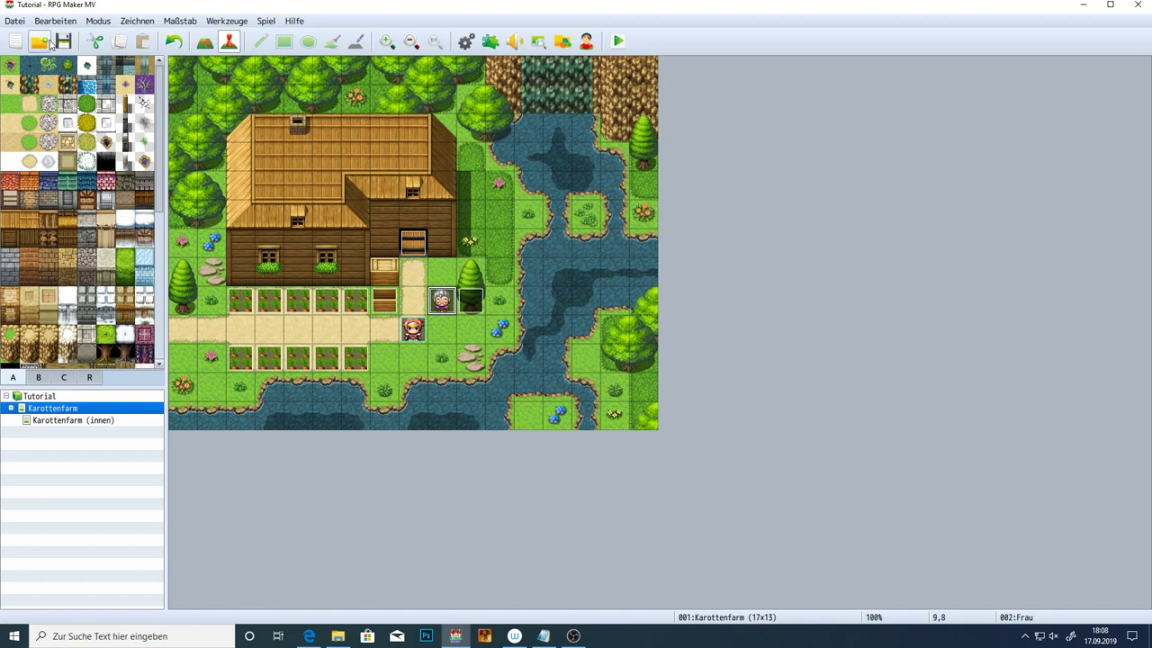
Add the message "Eine Kiste voller Karotten." to page 2 of the Kiste event and confirm the event
double_click(385, 302)
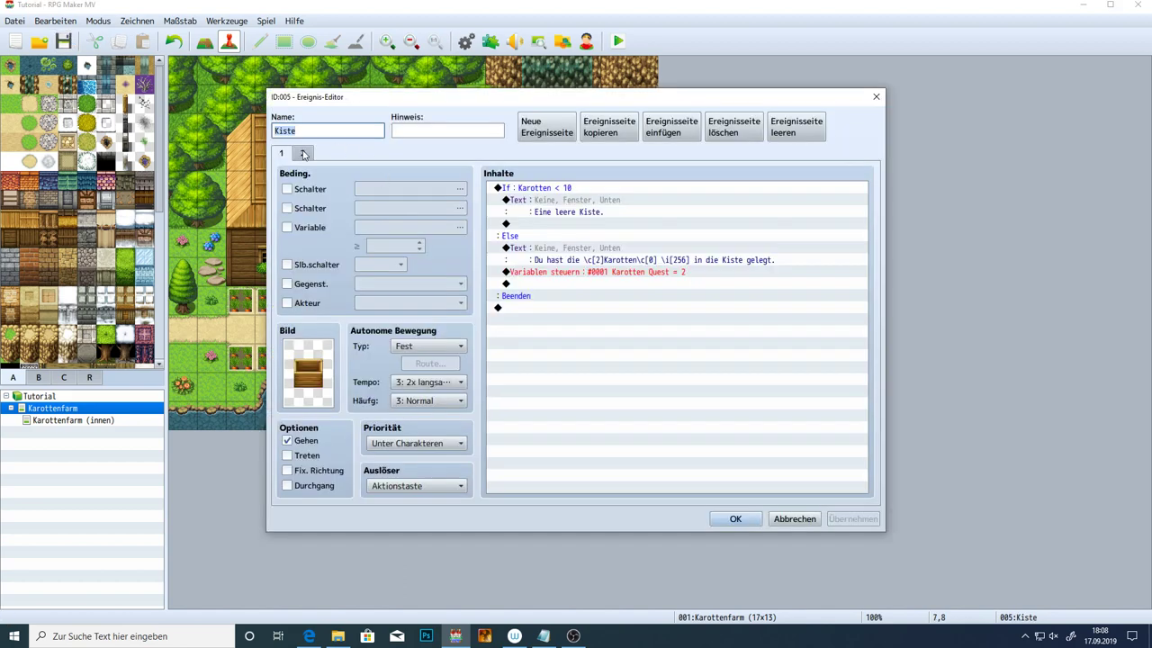
click(303, 154)
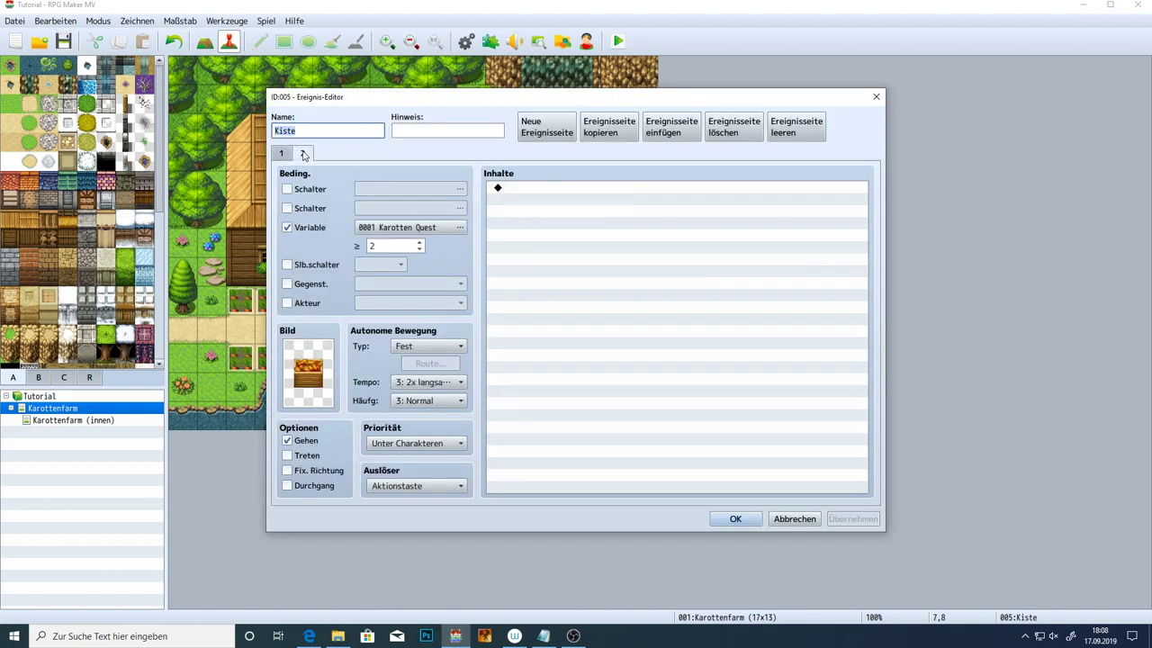
double_click(543, 188)
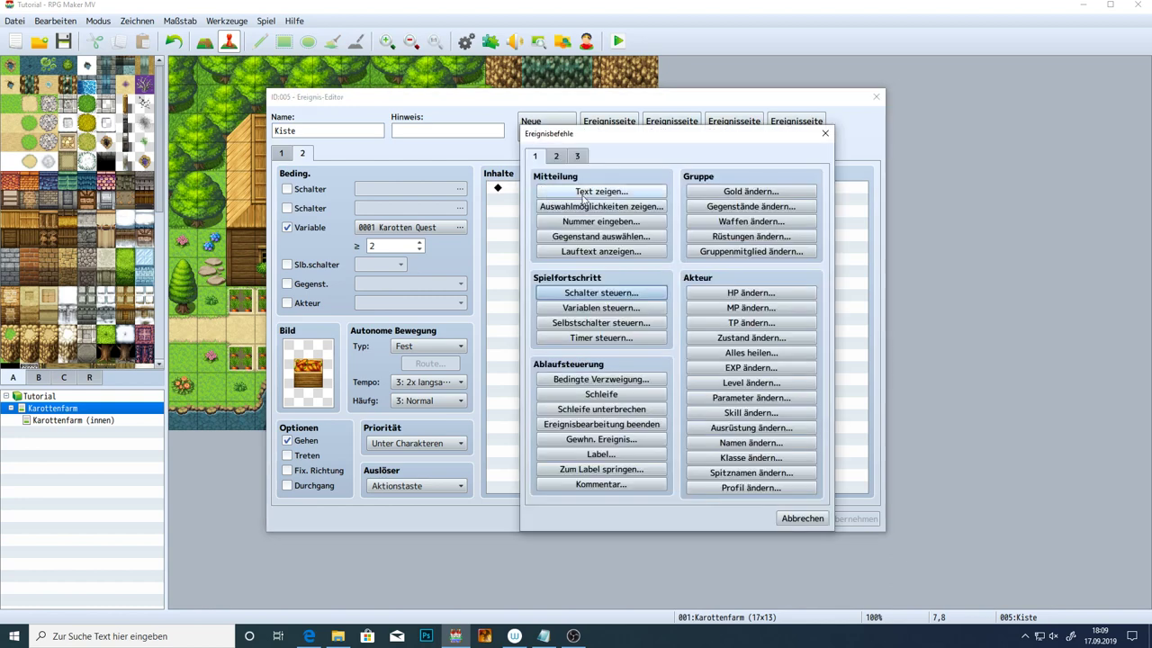
click(601, 191)
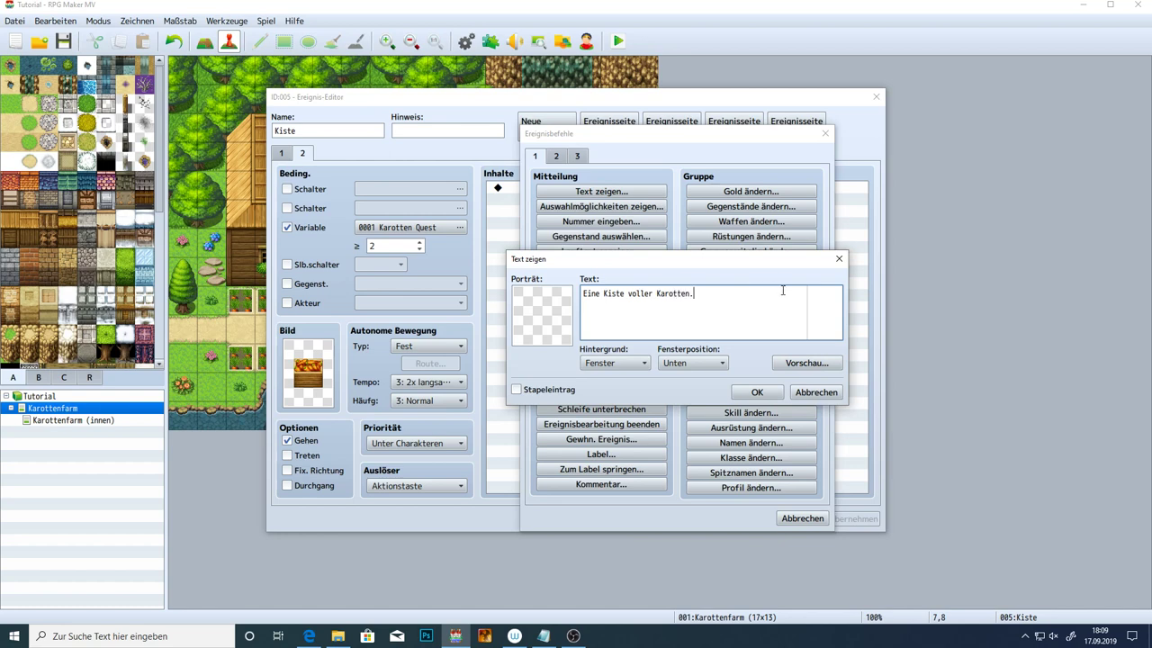
click(757, 392)
click(851, 521)
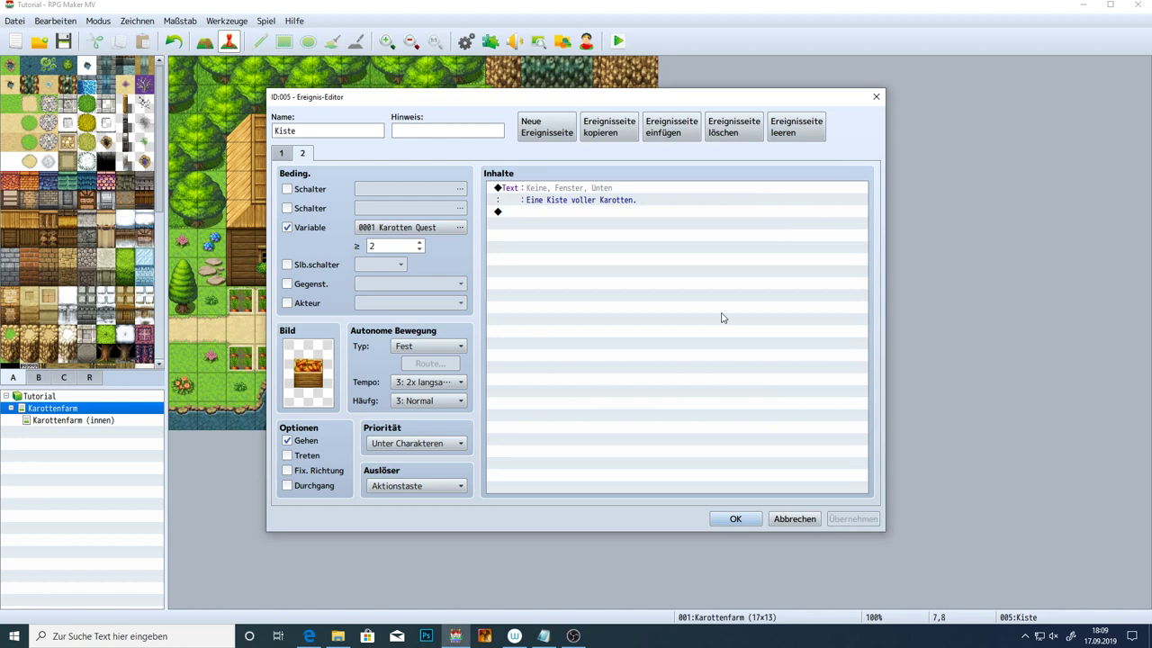
click(753, 516)
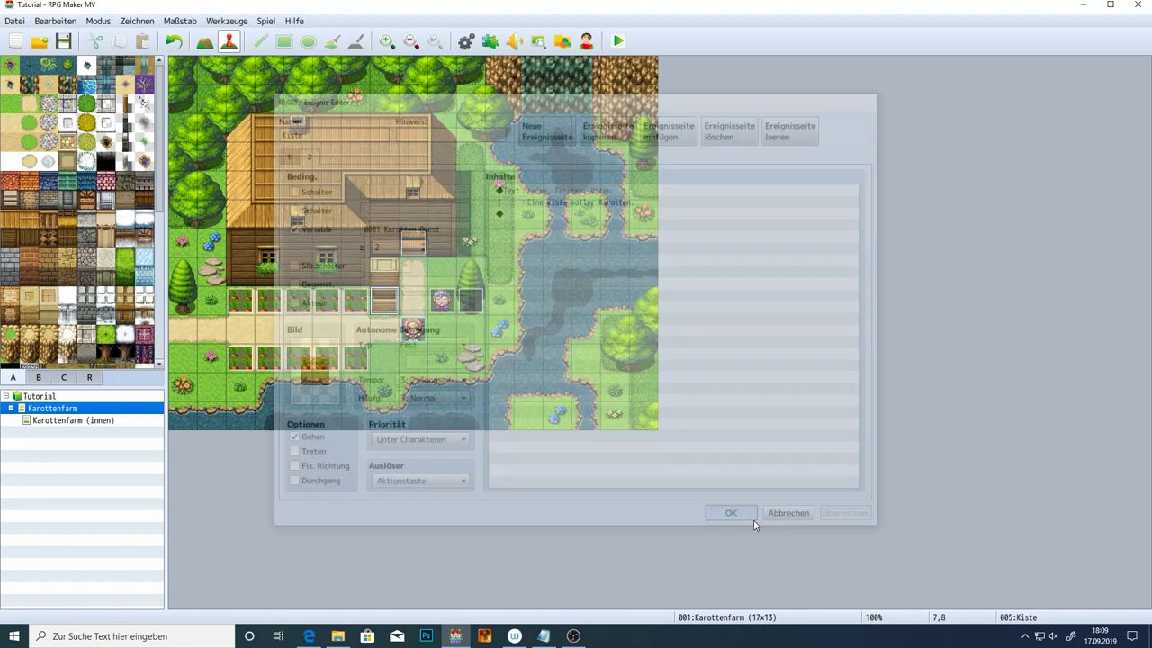
Save the project and start a new game in a playtest, playing through the Frau's opening apple dialogue
click(65, 43)
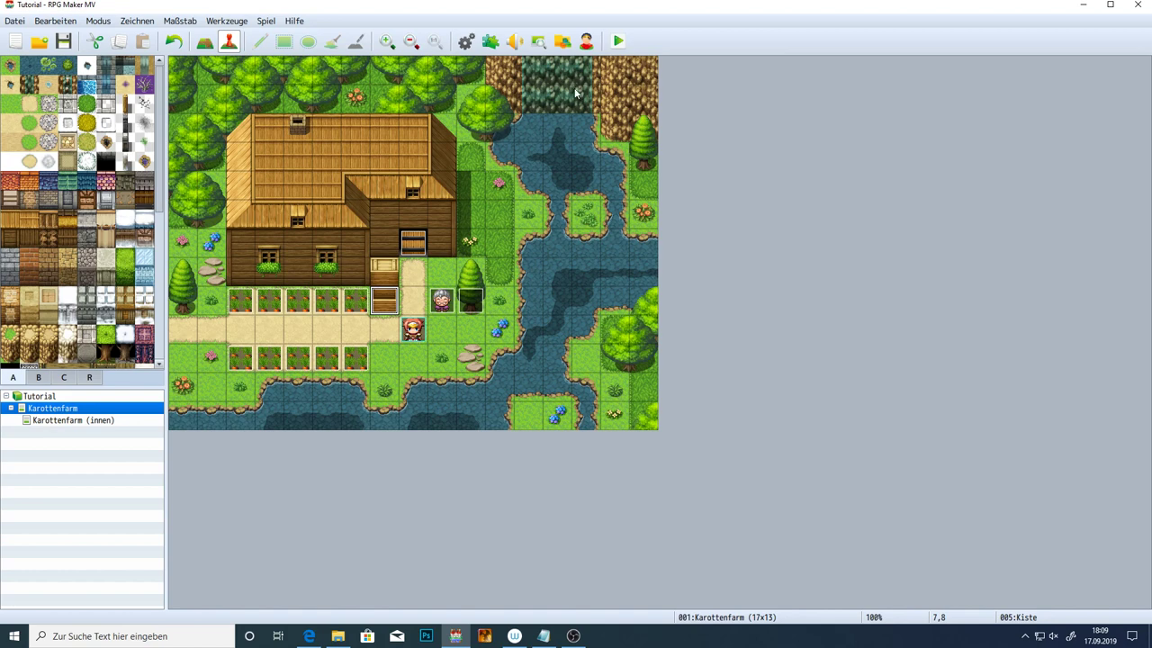
click(617, 40)
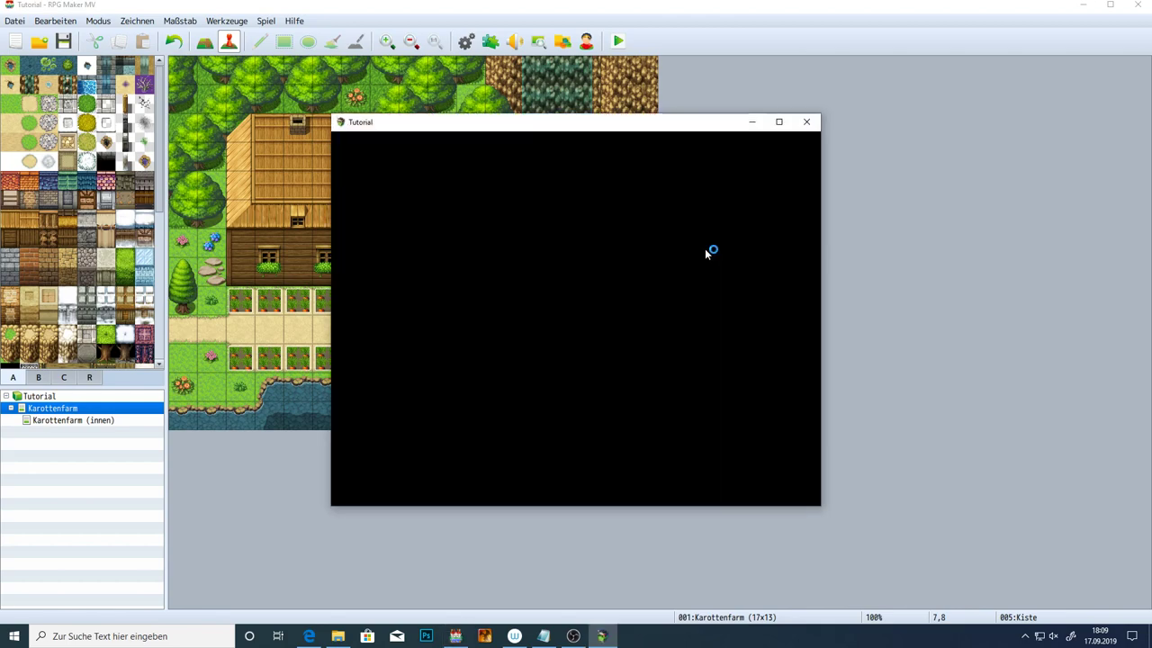
key(Return)
key(Up)
key(Return)
key(Return)
key(Return)
key(Return)
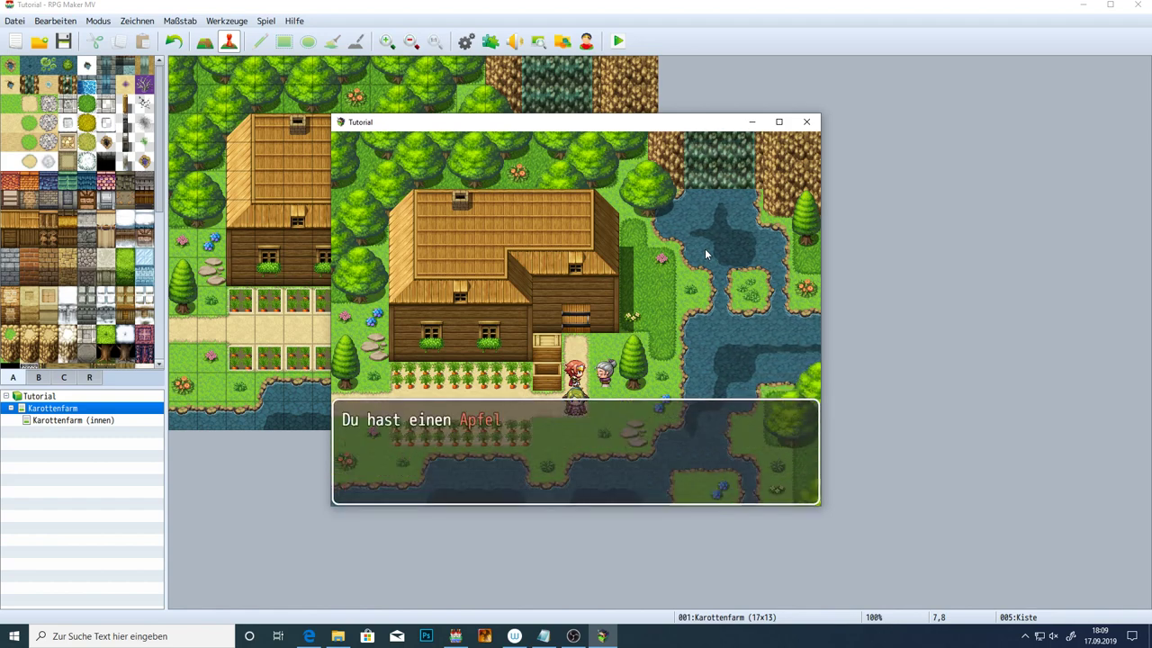
key(Return)
Enter the farmhouse in the playtest and talk to the bald man beside the round table
key(Up)
key(Up)
key(Up)
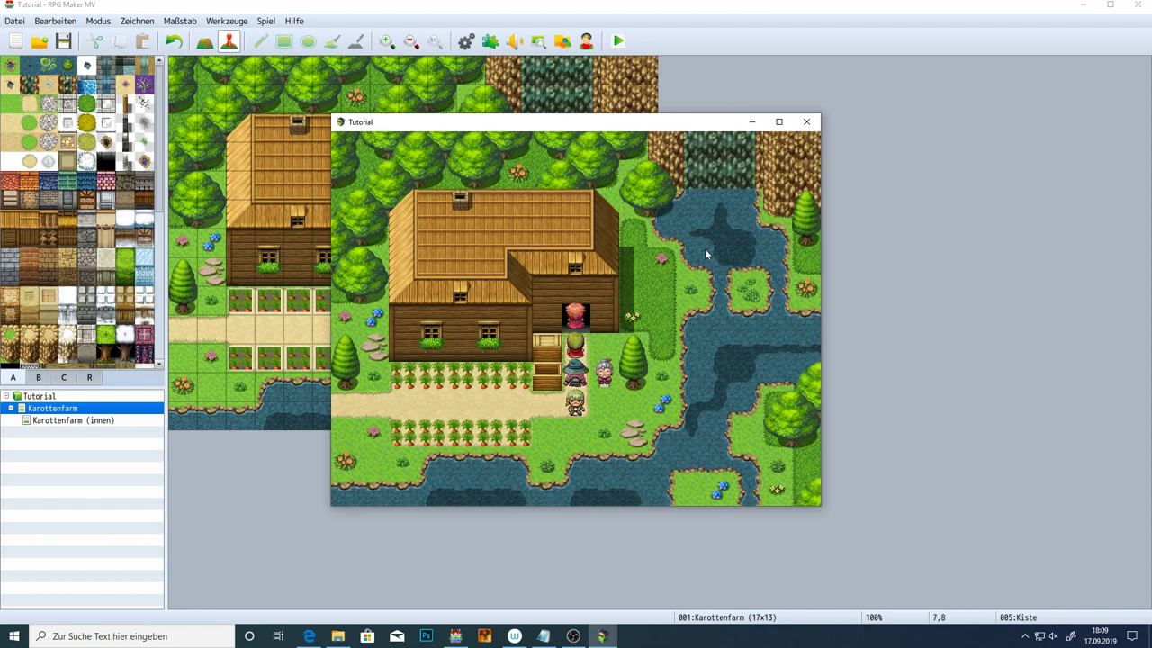
key(Up)
key(Up)
key(Left)
key(Left)
key(Left)
key(Left)
key(Left)
key(Left)
key(Left)
key(Down)
key(Return)
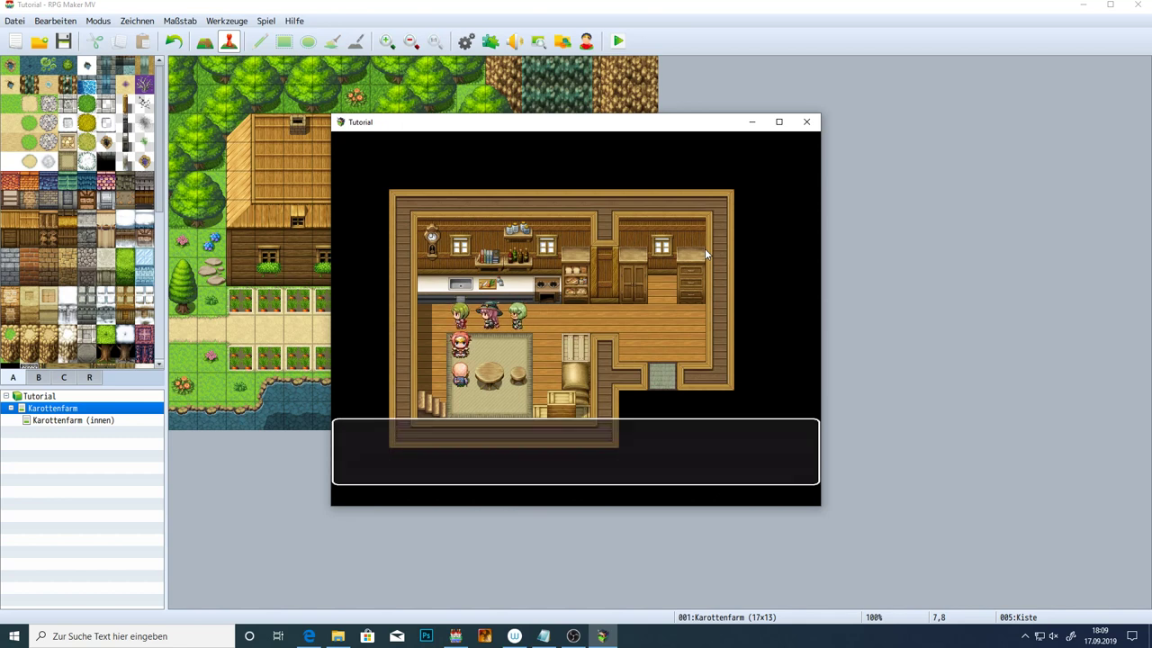
key(Return)
key(Return)
Leave the farmhouse in the playtest and walk back to the Frau outside
key(Up)
key(Right)
key(Right)
key(Right)
key(Right)
key(Right)
key(Right)
key(Down)
key(Down)
key(Down)
key(Down)
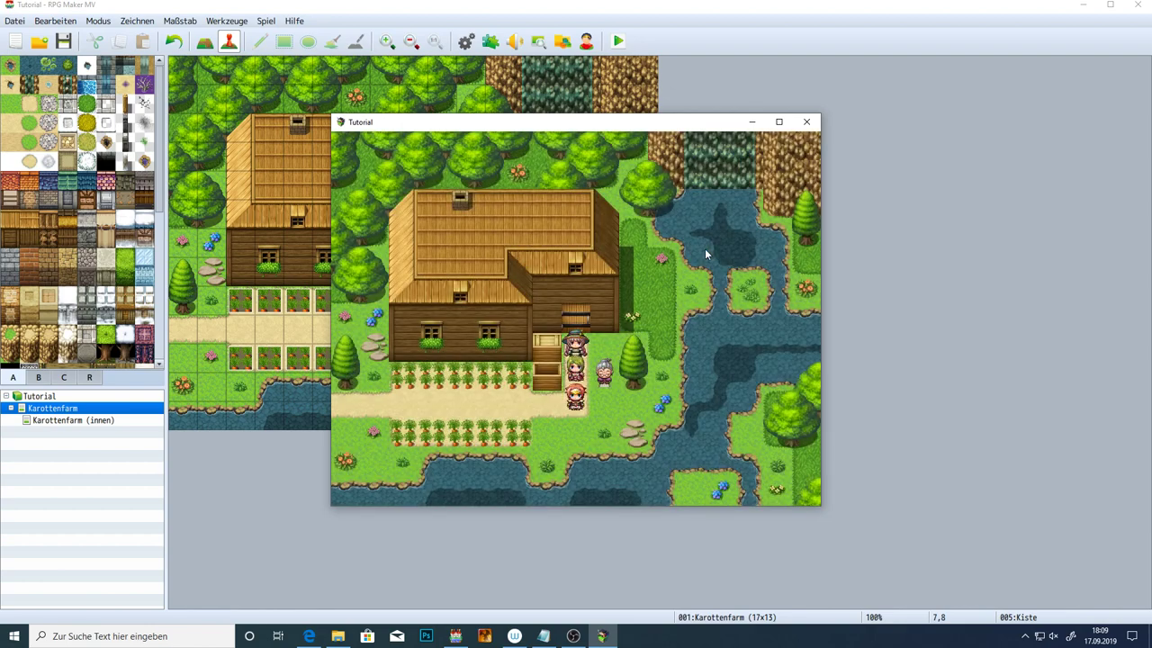
Talk to the Frau again and read through her thanks and the carrot harvest request to the end
key(Return)
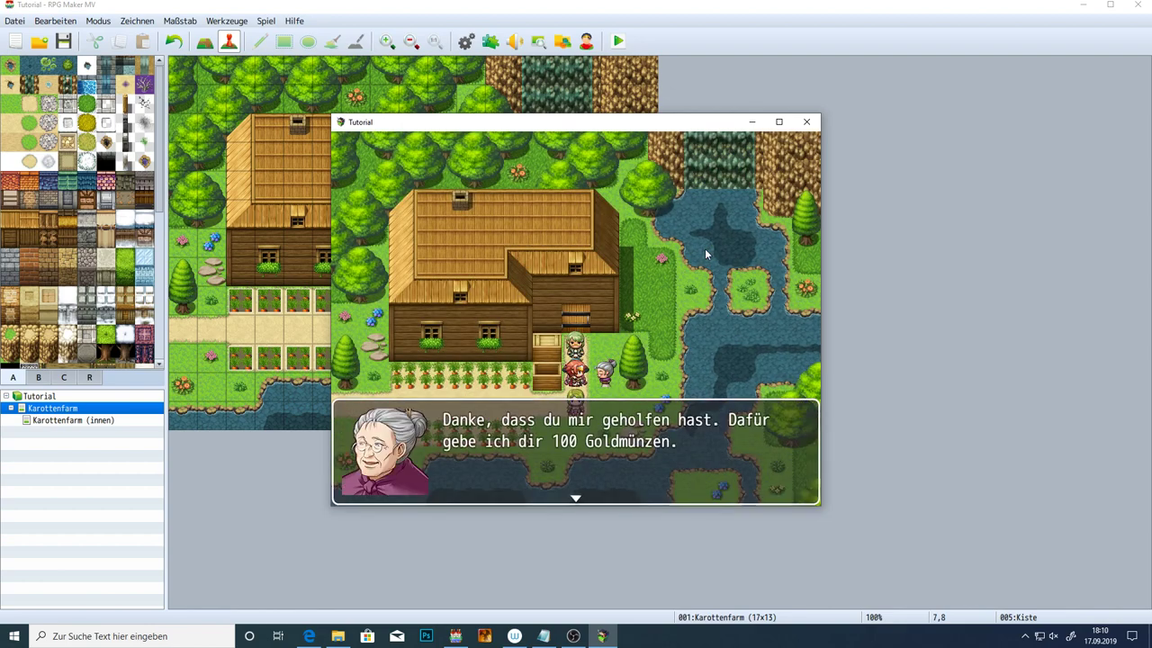
key(Return)
key(Return)
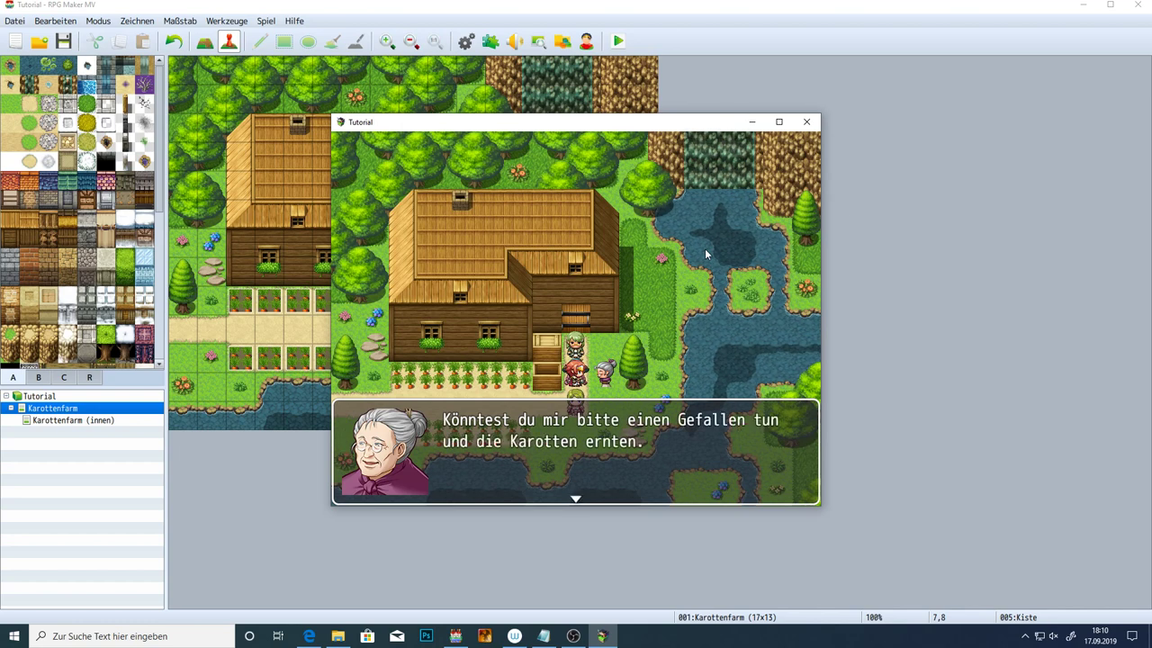
key(Return)
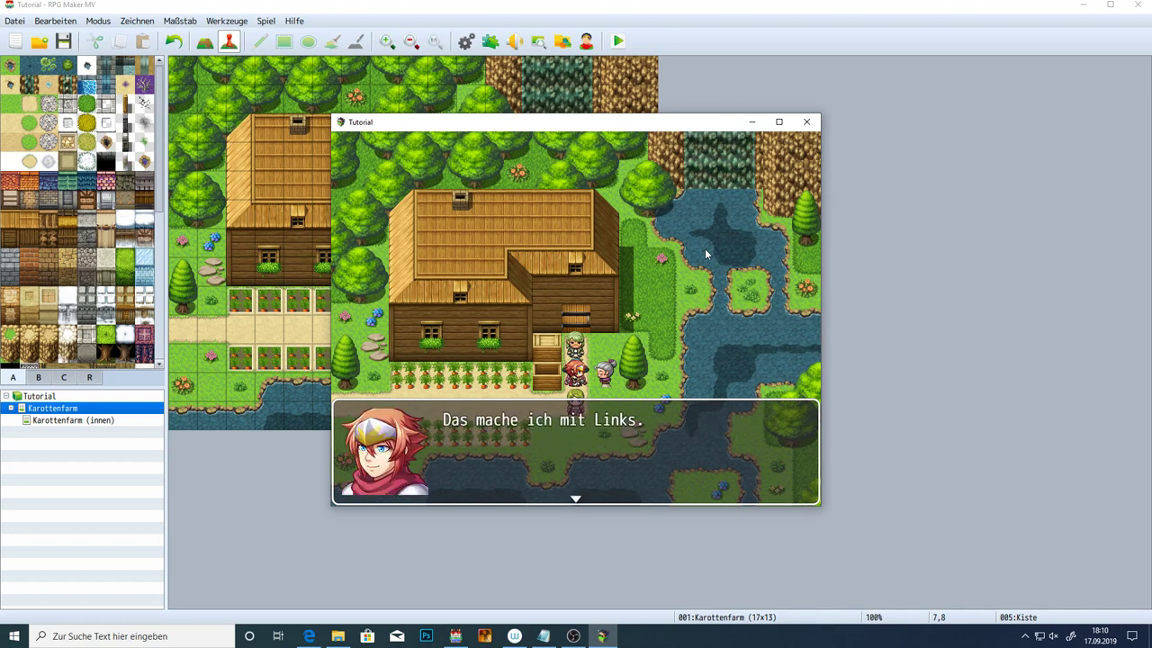
key(Return)
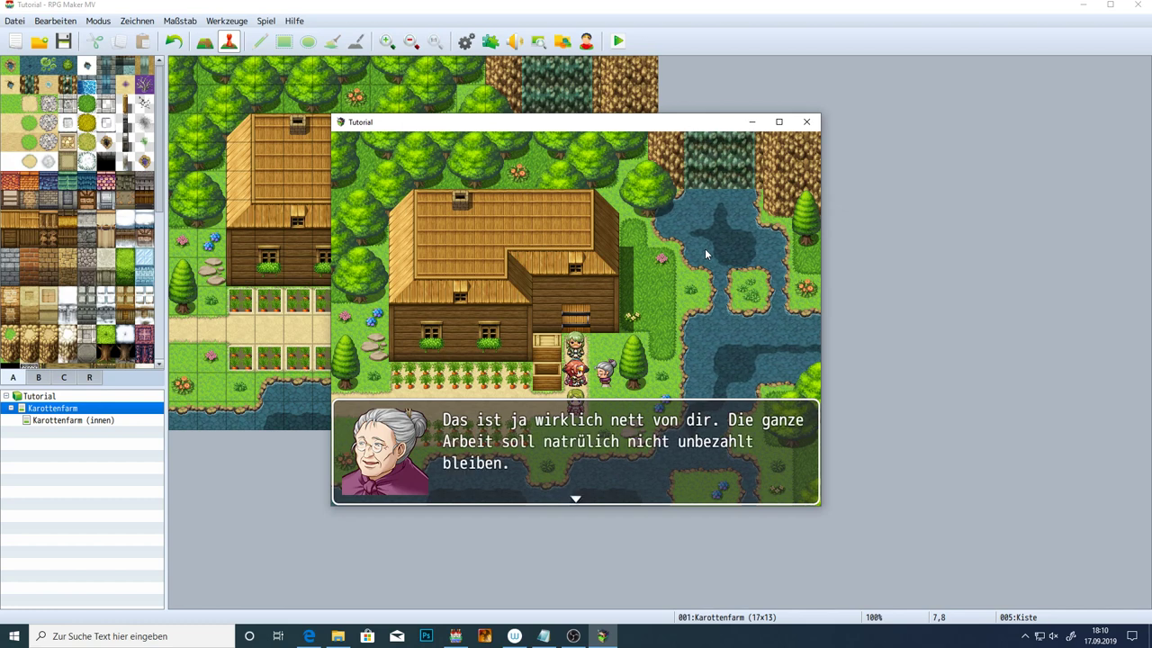
key(Return)
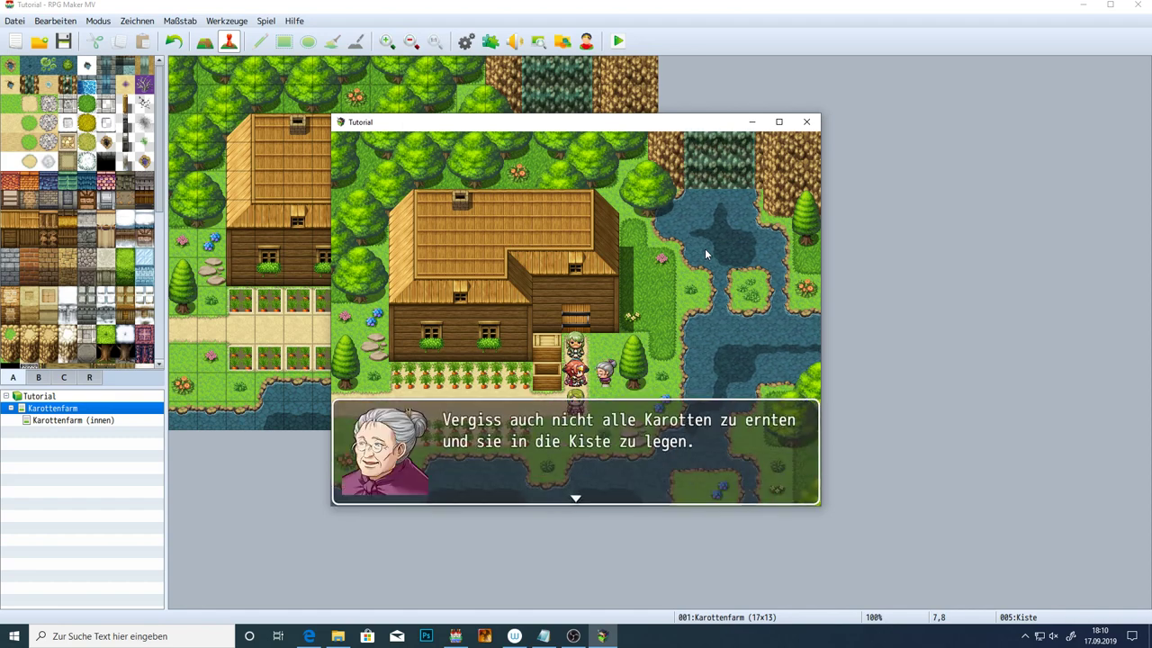
key(Return)
Walk the party onto the path between the carrot rows, past the Kiste, and back to the Frau
key(Down)
key(Left)
key(Left)
key(Left)
key(Left)
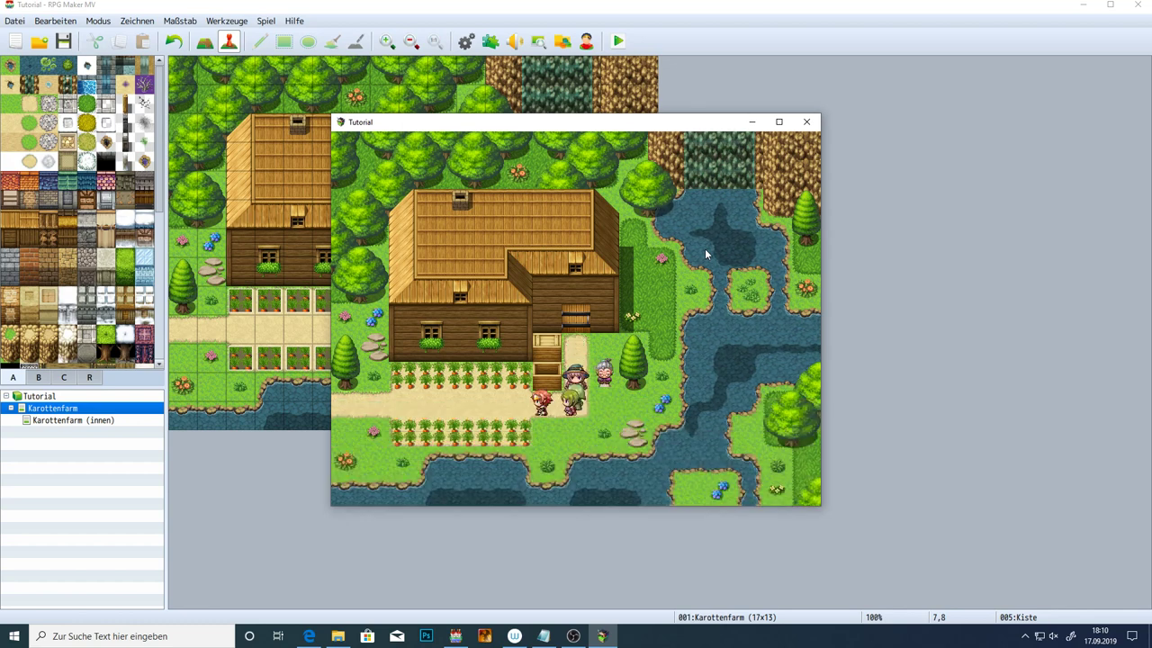
key(Right)
key(Right)
key(Up)
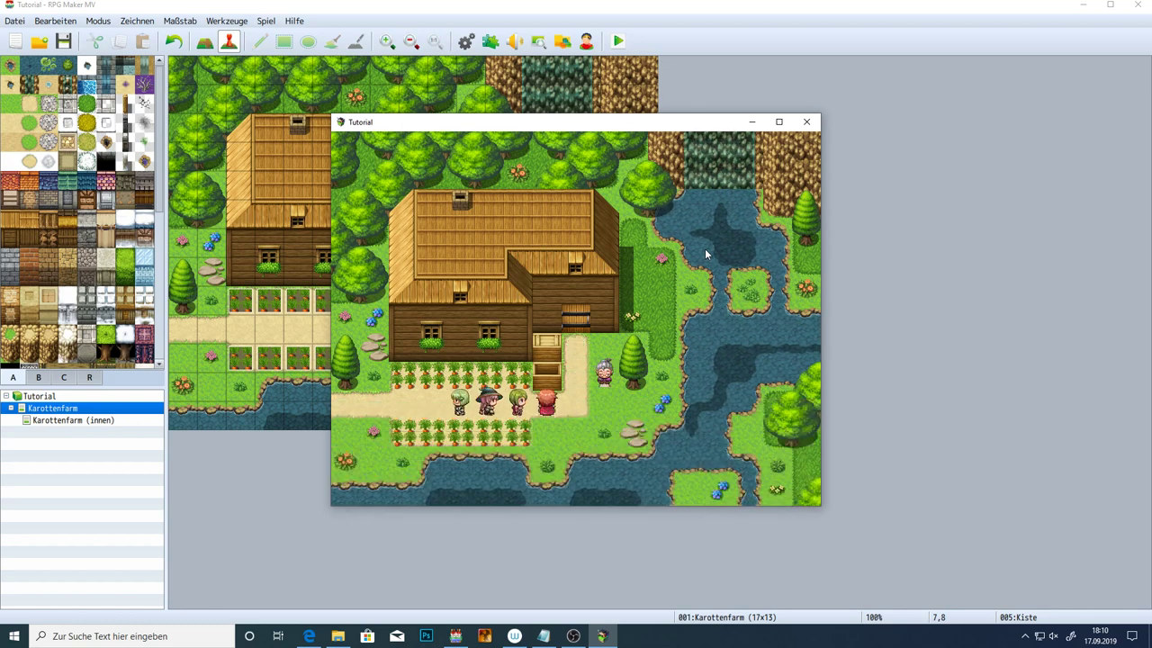
key(Right)
key(Up)
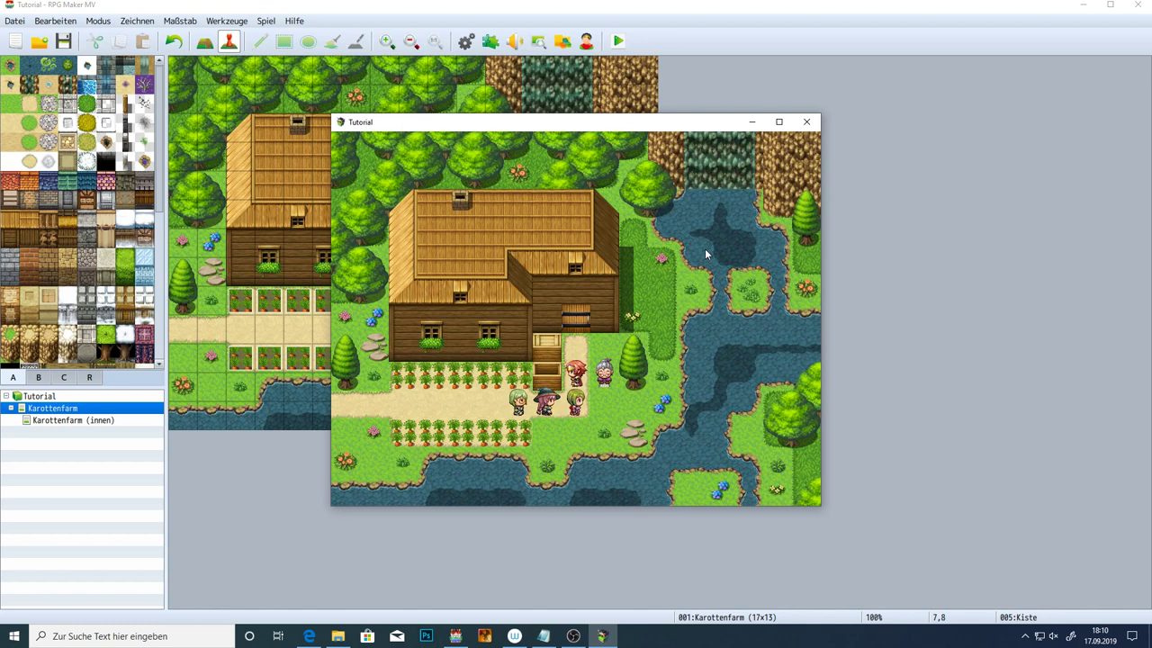